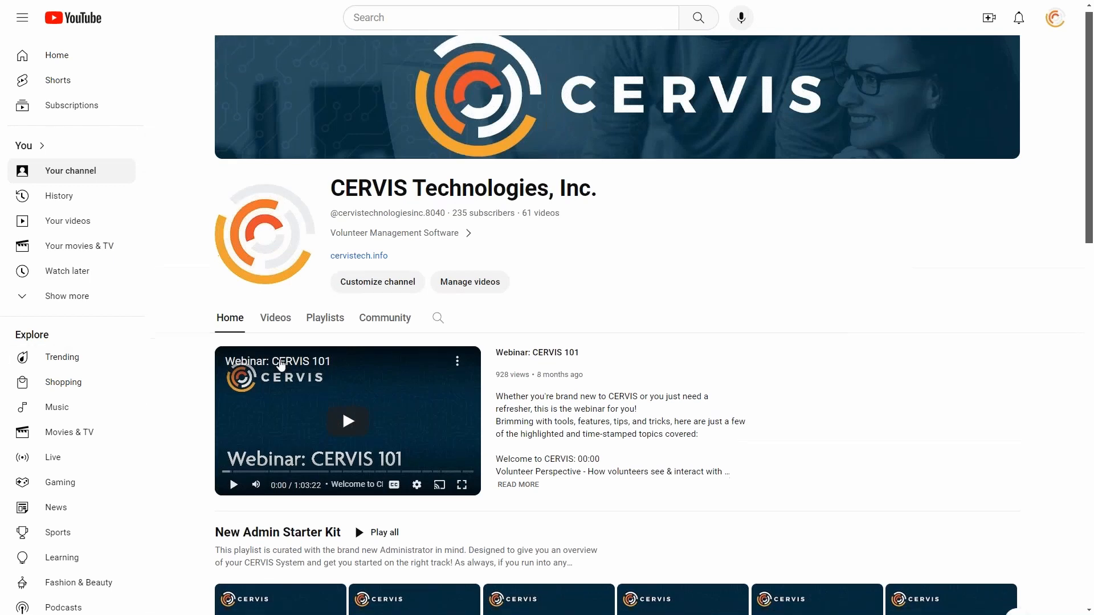
scroll(303, 289, down, 5)
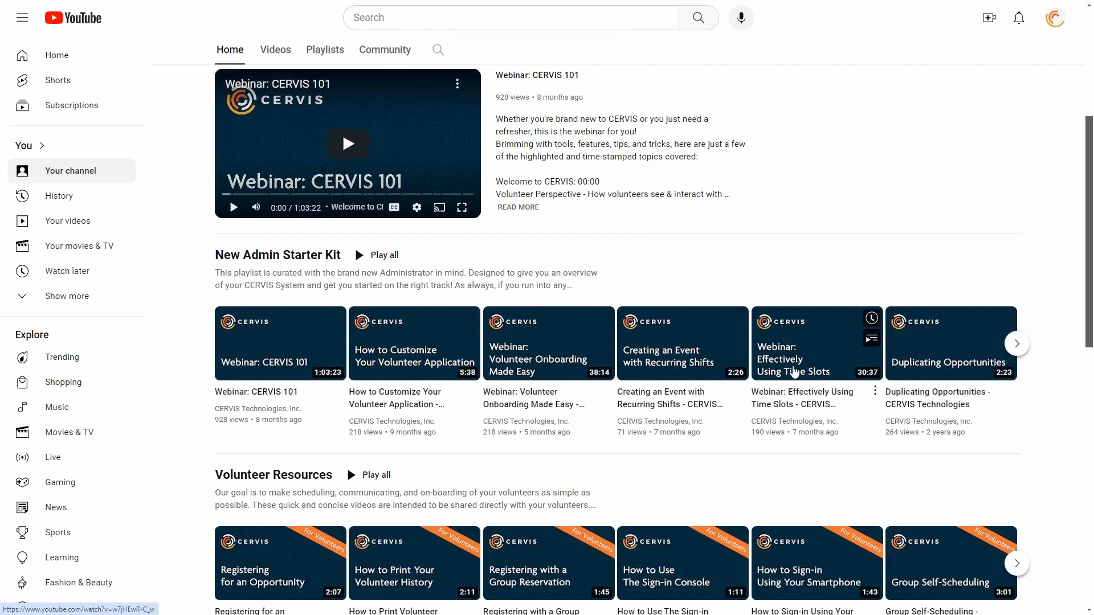
scroll(468, 269, up, 4)
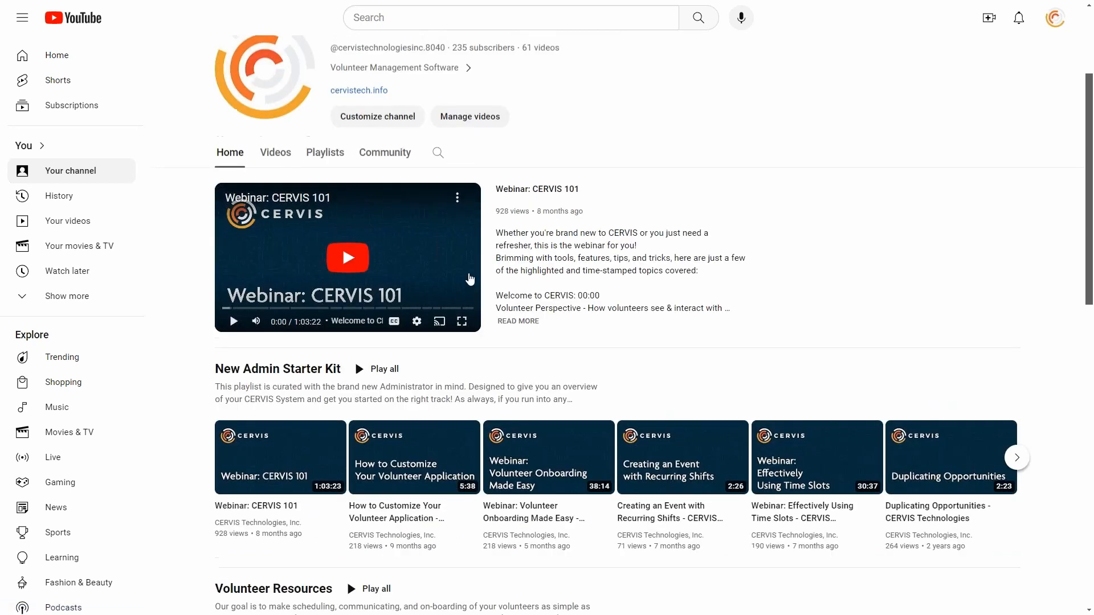
scroll(661, 211, up, 2)
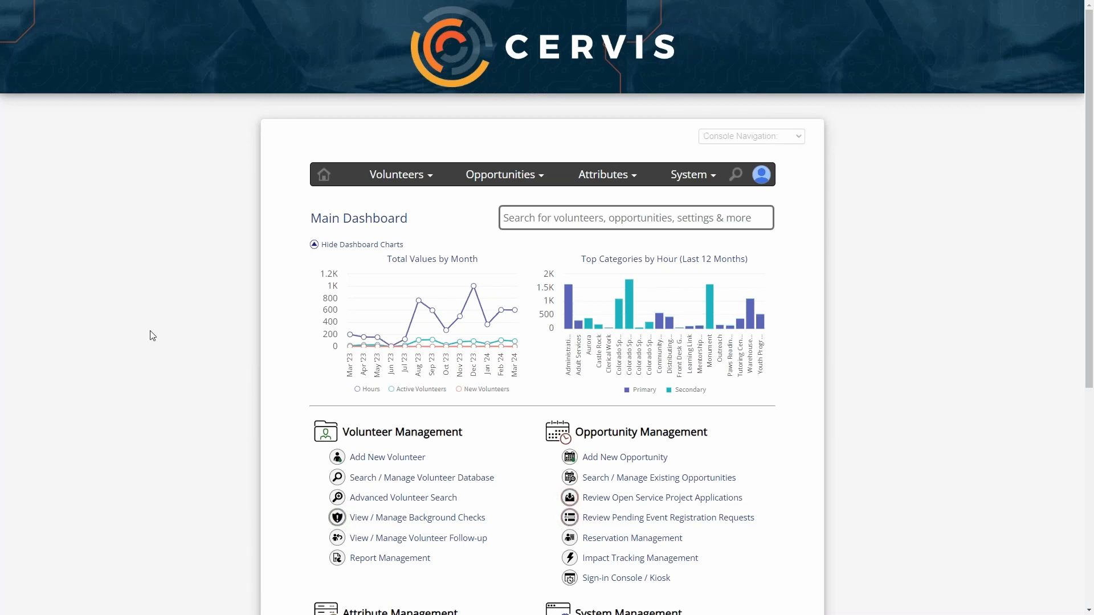
- Switch to the CERVIS Main Dashboard and open the form for adding a new opportunity
scroll(172, 356, down, 1)
scroll(173, 356, down, 4)
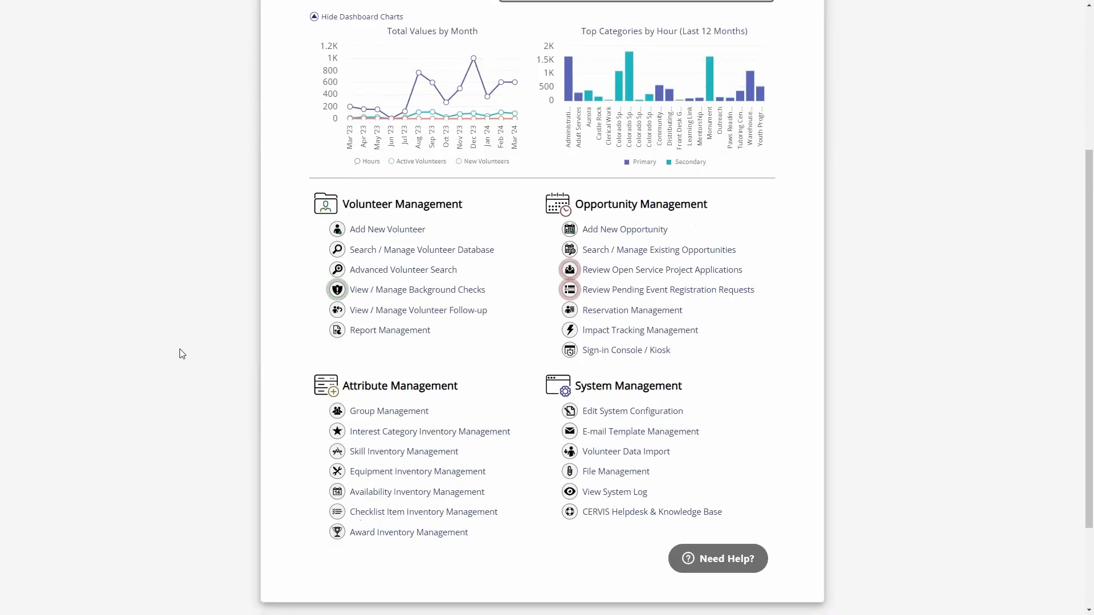
scroll(178, 354, up, 2)
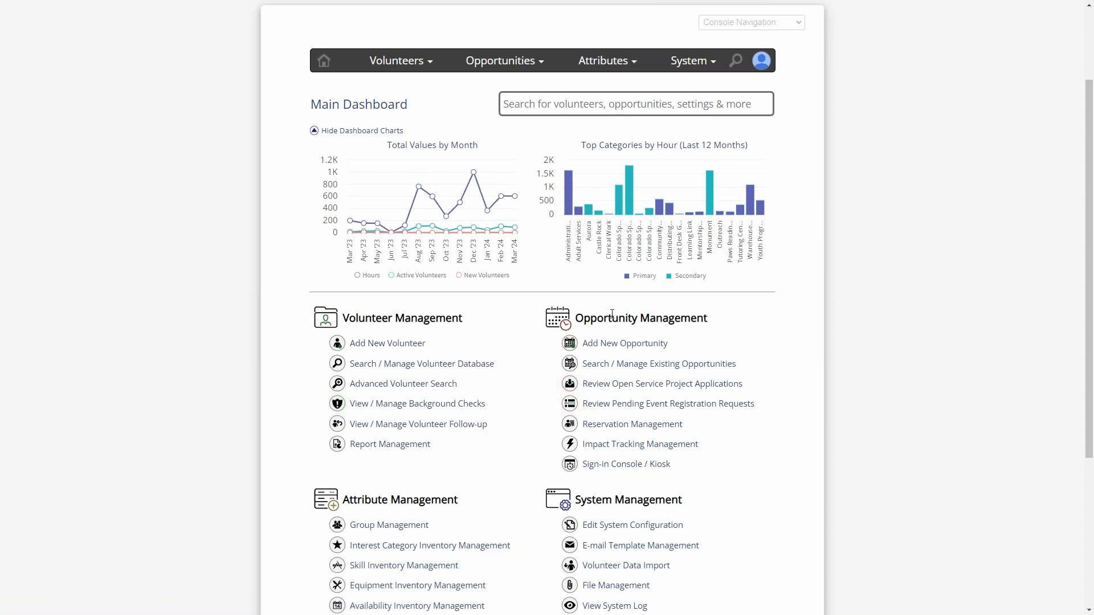
click(629, 344)
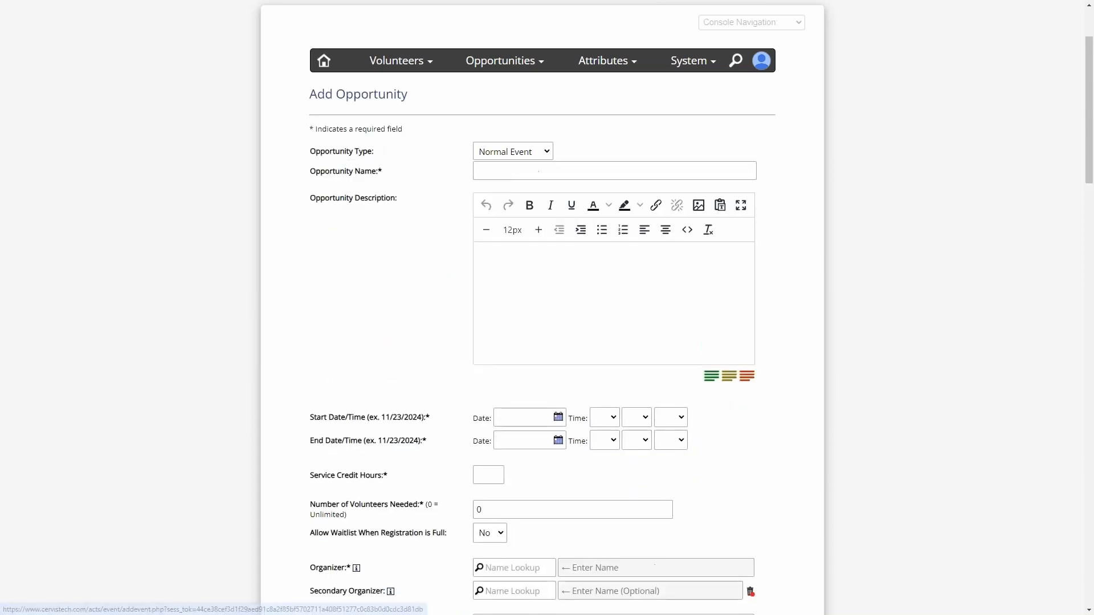
- Examine the Opportunity Type setting and its available choices on the Add Opportunity form
double_click(334, 150)
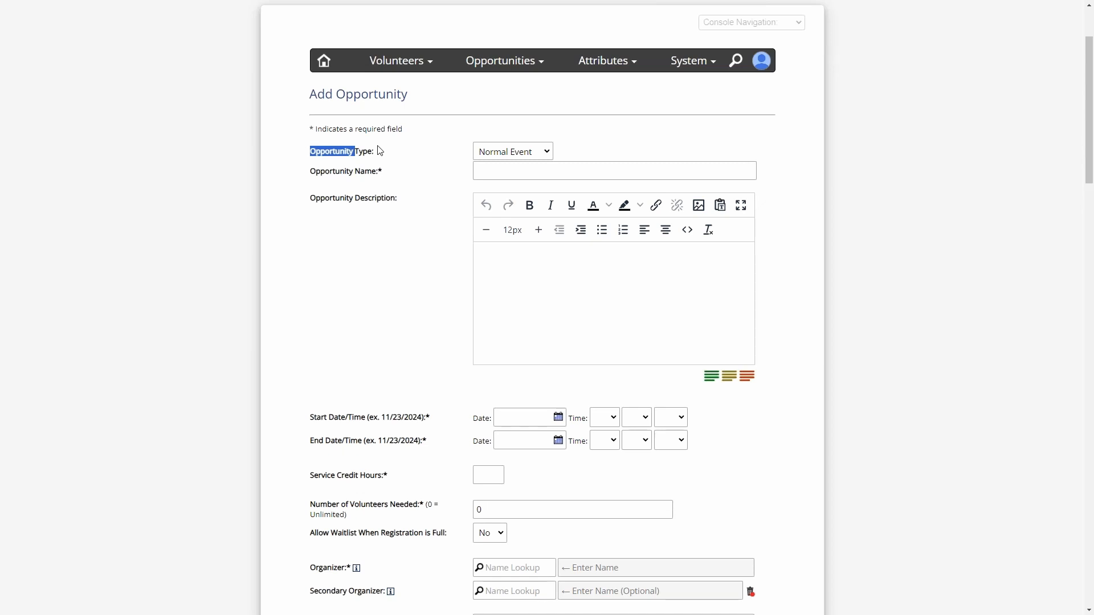
click(398, 152)
double_click(347, 152)
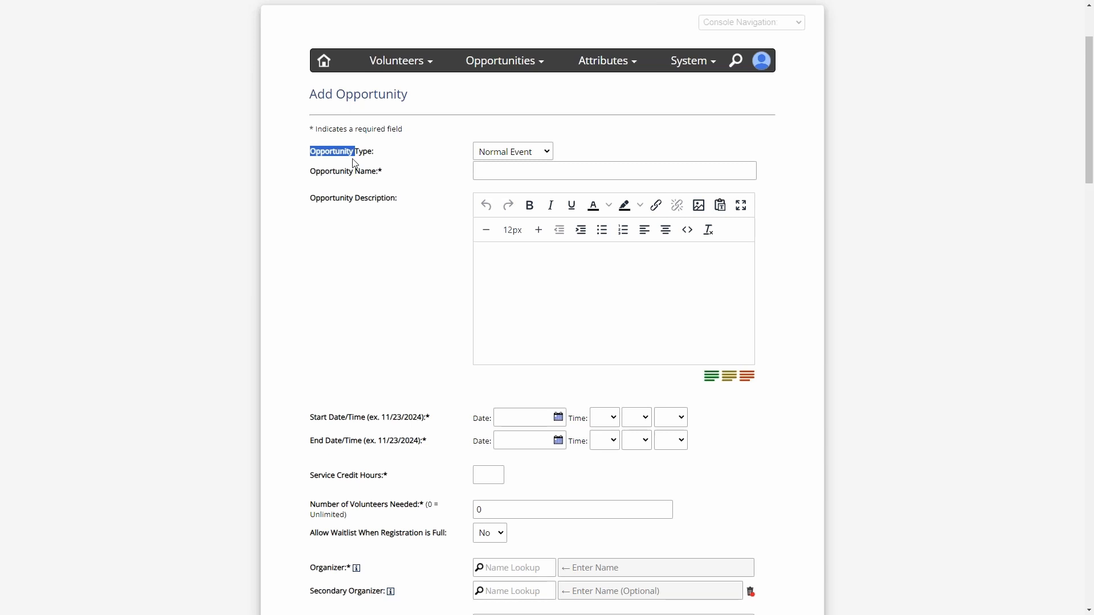
click(417, 154)
click(505, 150)
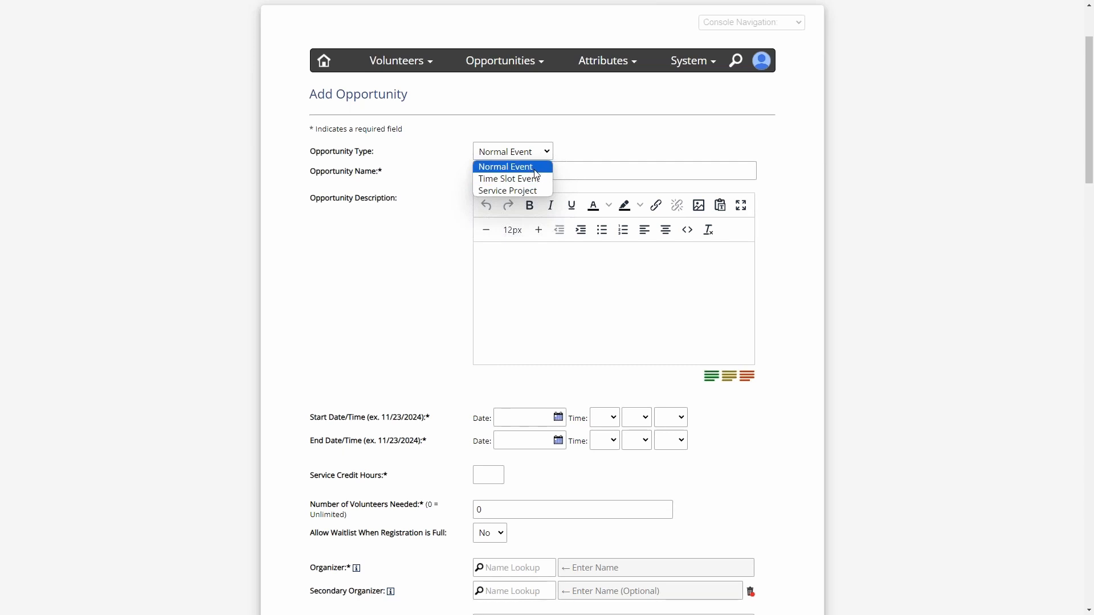
click(433, 177)
- Examine the start and end date/time fields that define a Normal Event
scroll(451, 199, down, 3)
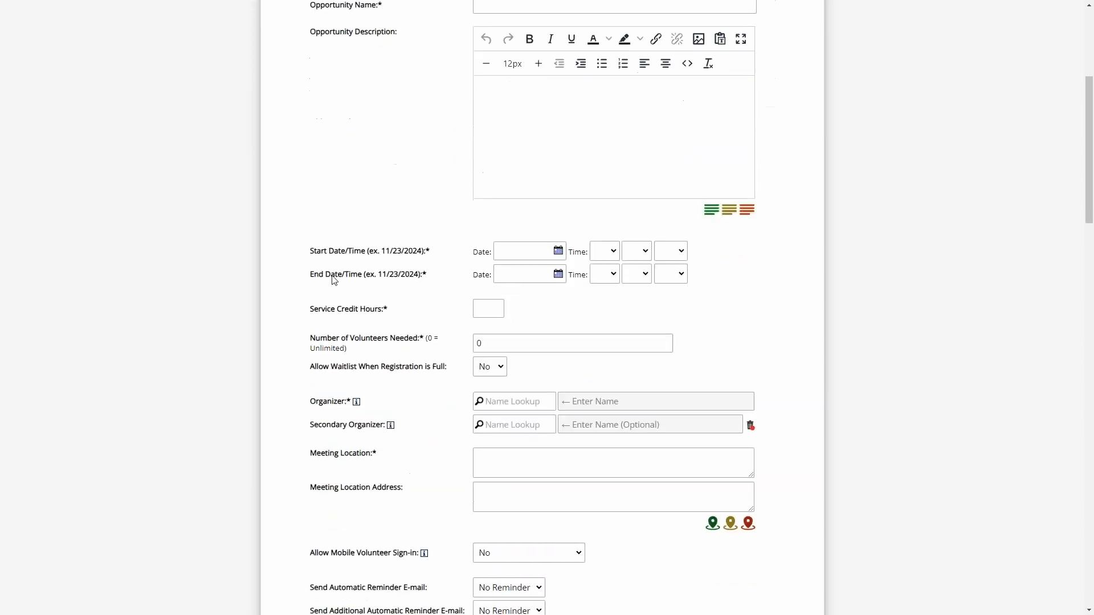
drag(321, 246, 431, 248)
click(432, 248)
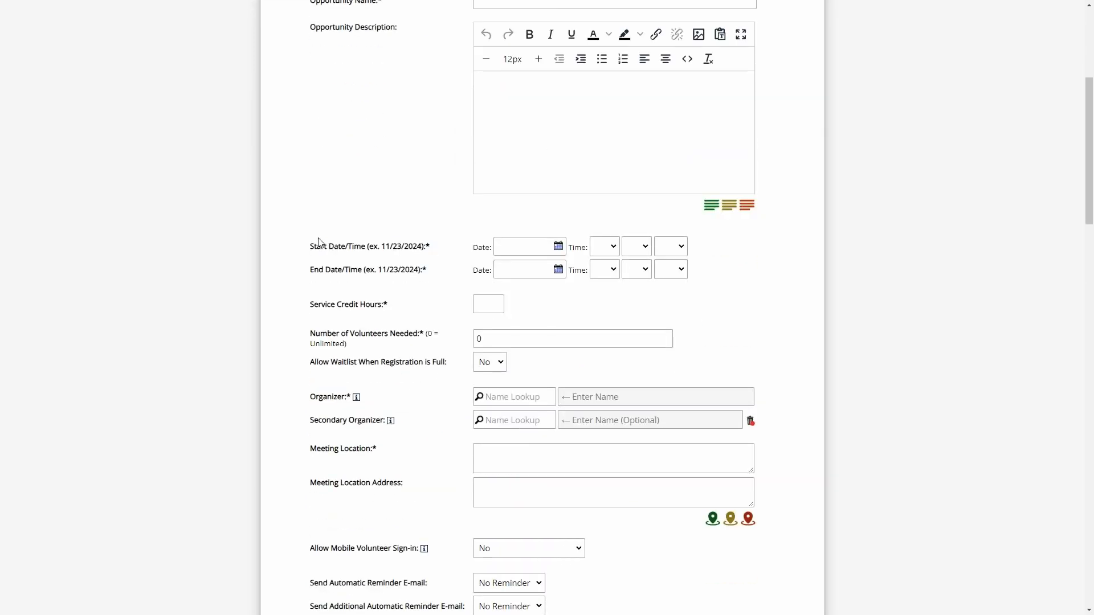
drag(325, 246, 406, 245)
click(399, 245)
drag(304, 266, 388, 267)
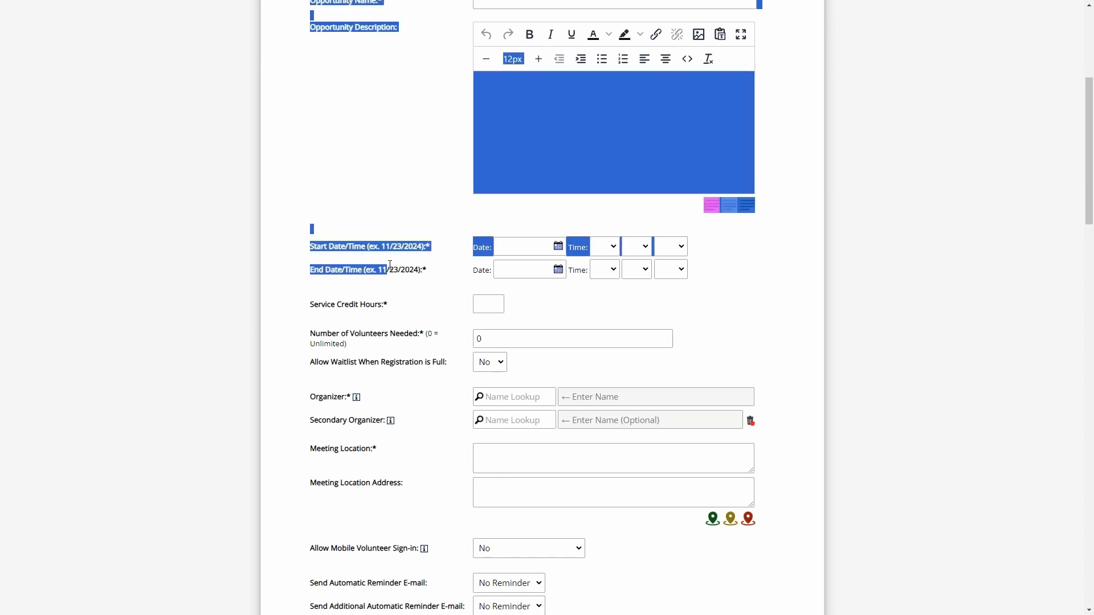
click(401, 268)
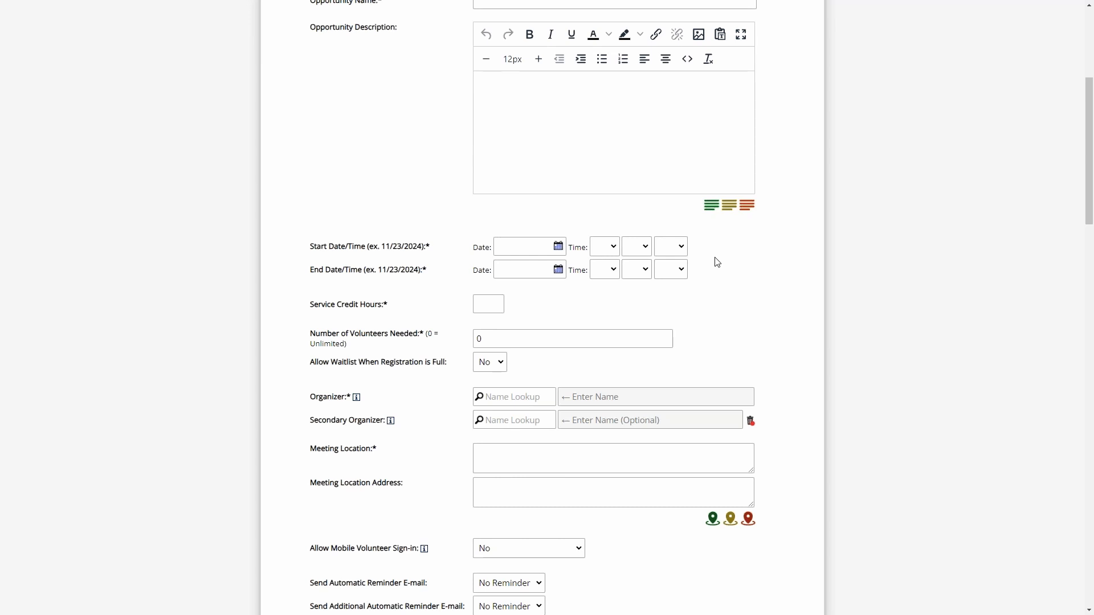
- Change the opportunity type to Time Slot Event, add 10 time slots and look over the slot details table
scroll(722, 264, up, 5)
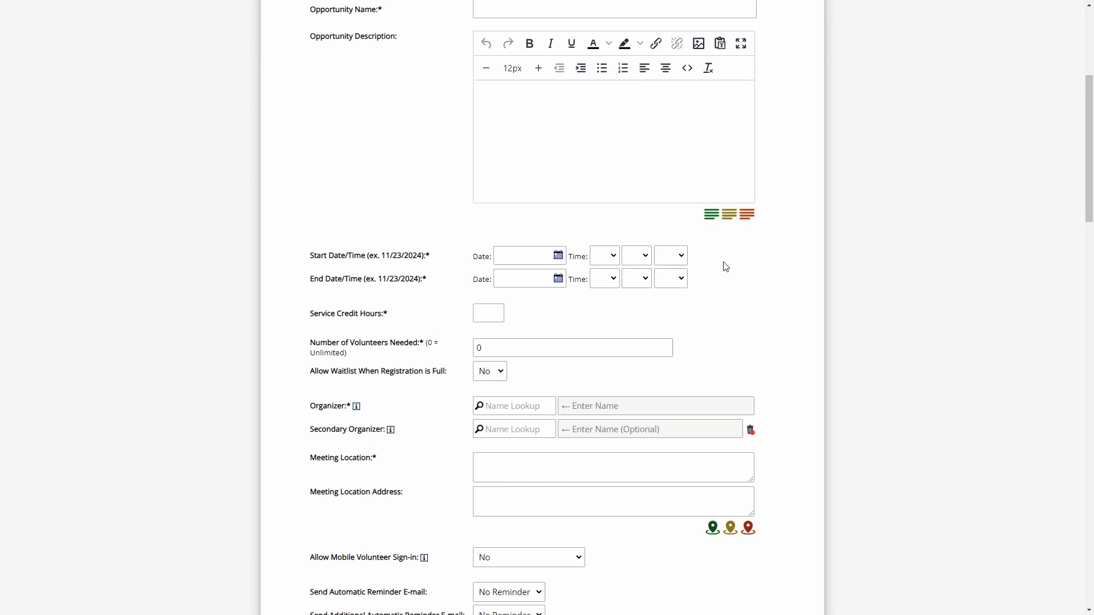
click(536, 269)
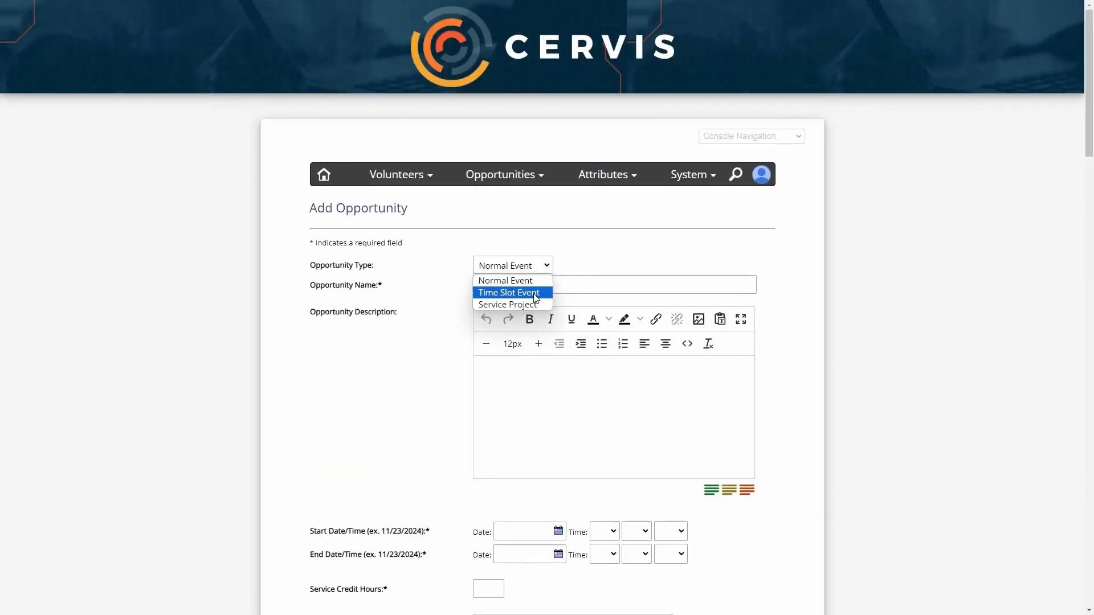
click(535, 293)
click(571, 296)
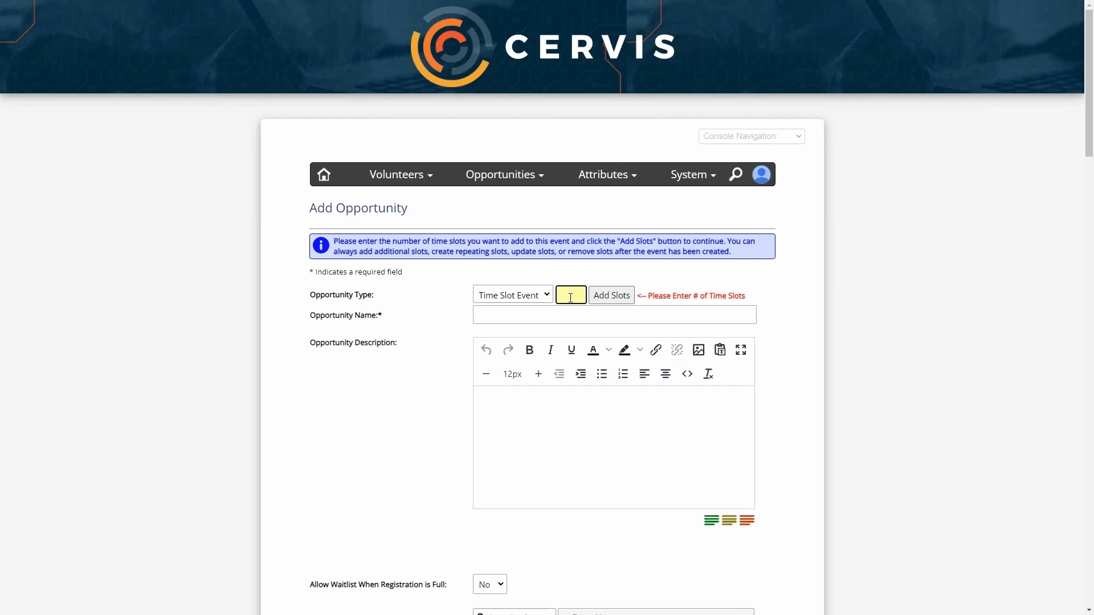
text(10)
key(Return)
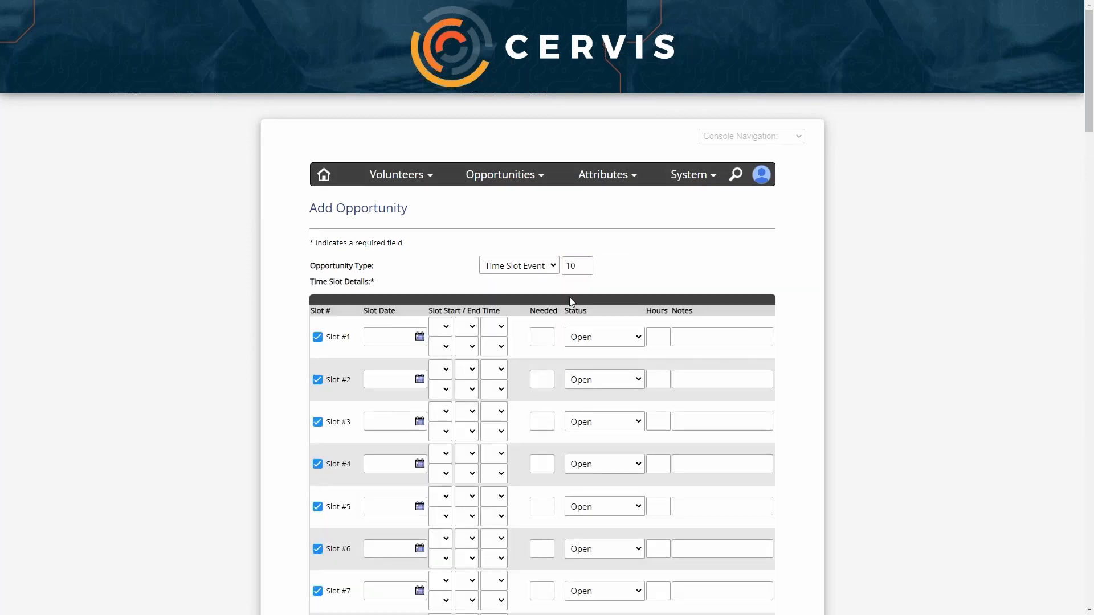
scroll(568, 300, down, 5)
scroll(595, 310, up, 2)
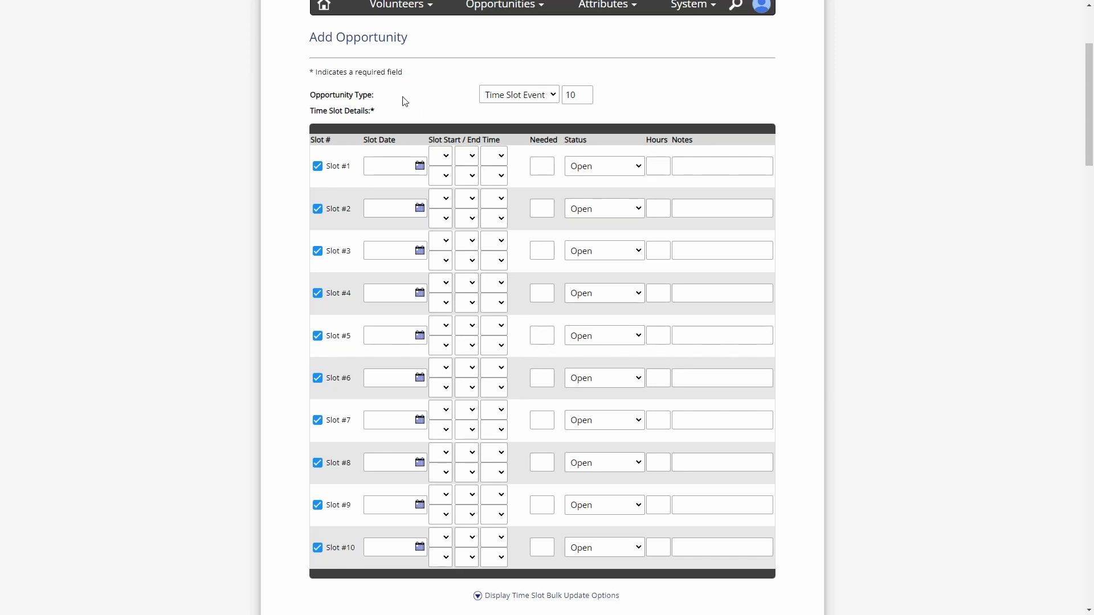
- Change the opportunity type to Service Project and review the choices for Log Service Project Hours
click(529, 95)
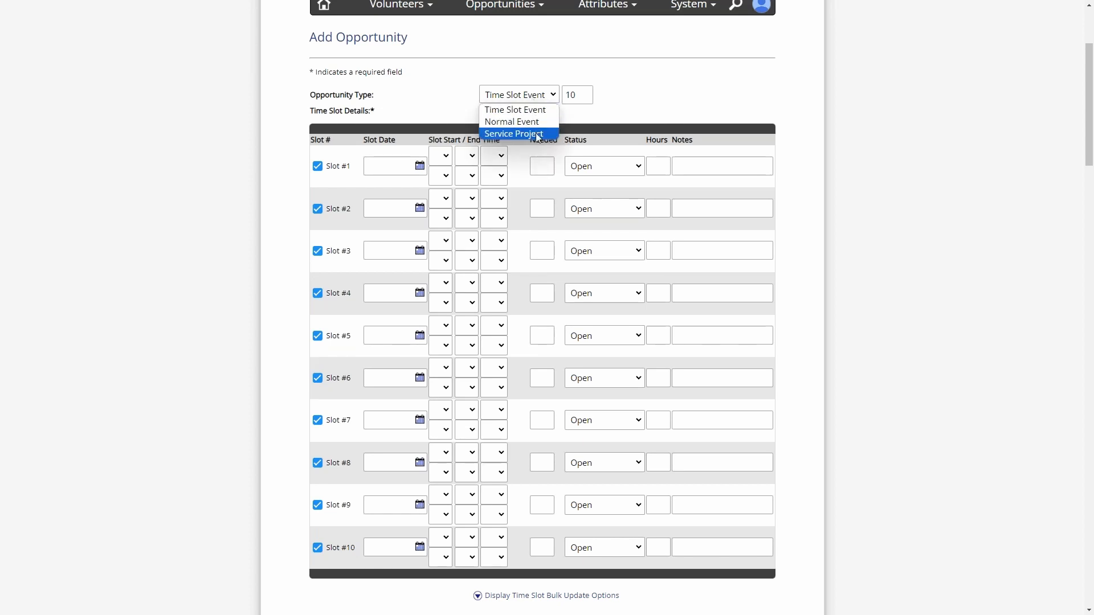
click(501, 134)
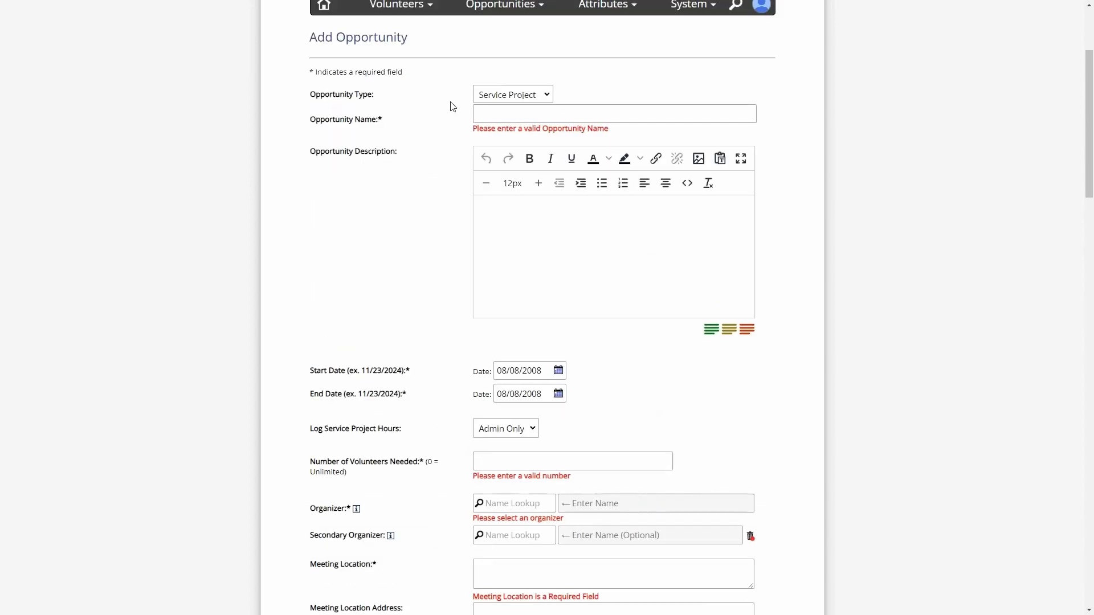
scroll(453, 335, down, 2)
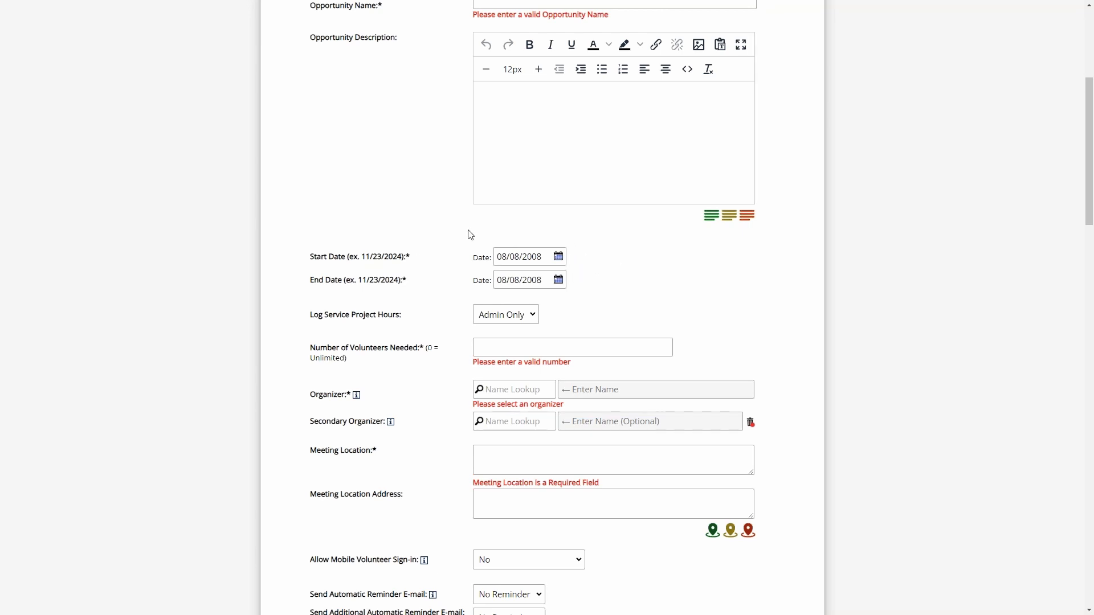
drag(311, 315, 402, 315)
click(529, 314)
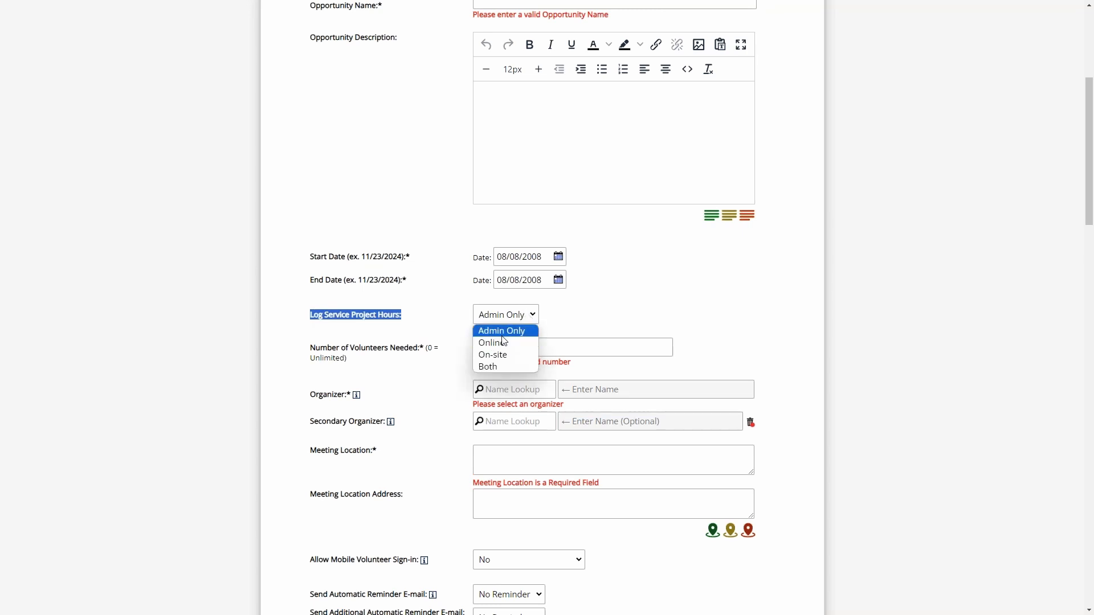
click(426, 328)
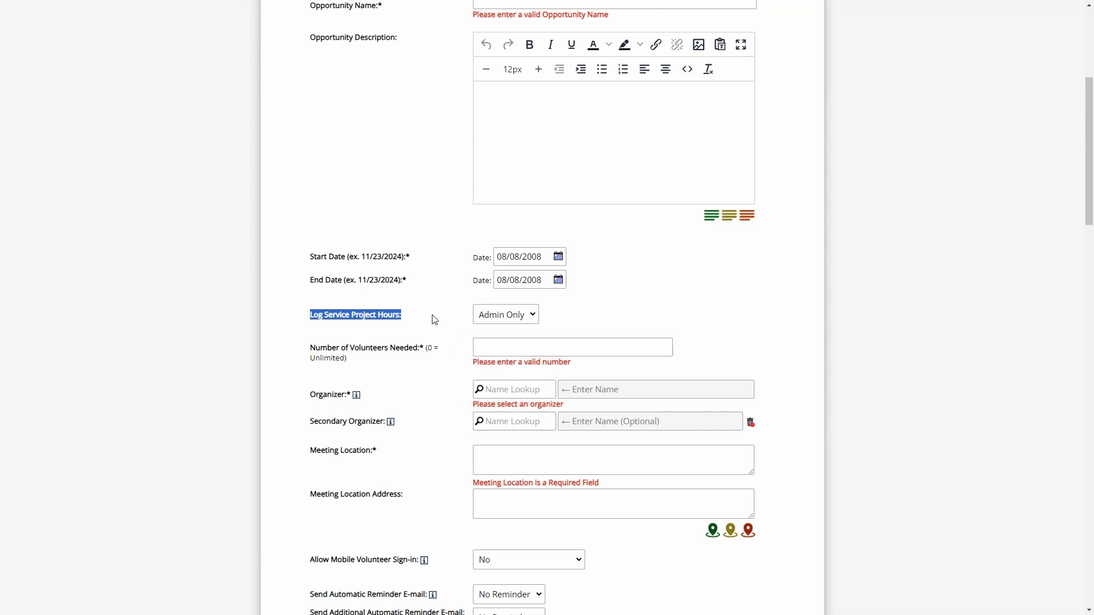
click(435, 319)
scroll(473, 296, up, 4)
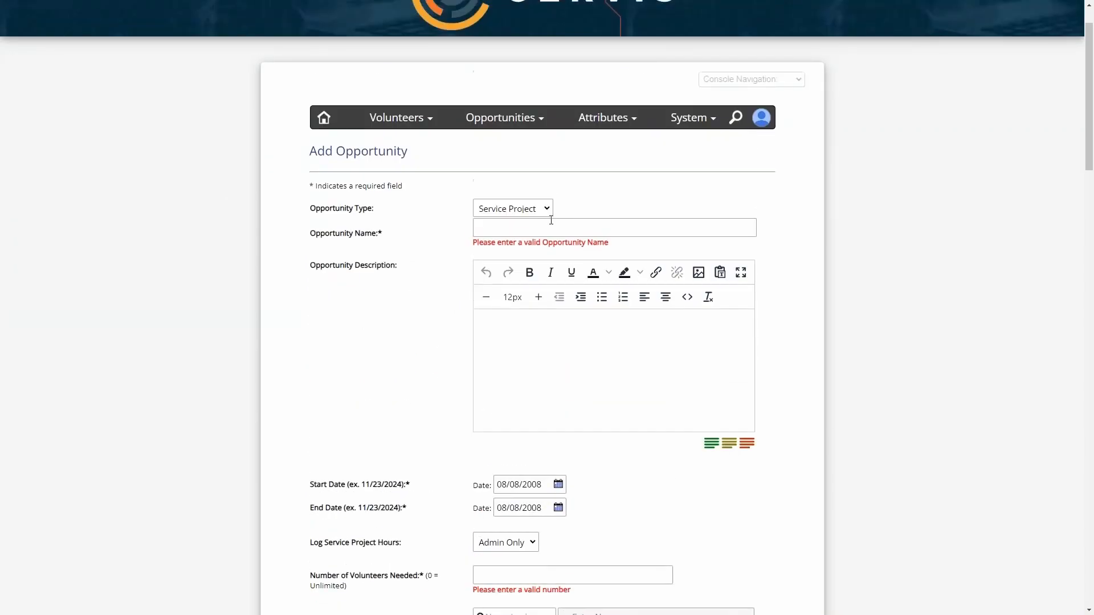
- Set the opportunity type back to Normal Event and open a fresh, blank Add Opportunity form
click(547, 212)
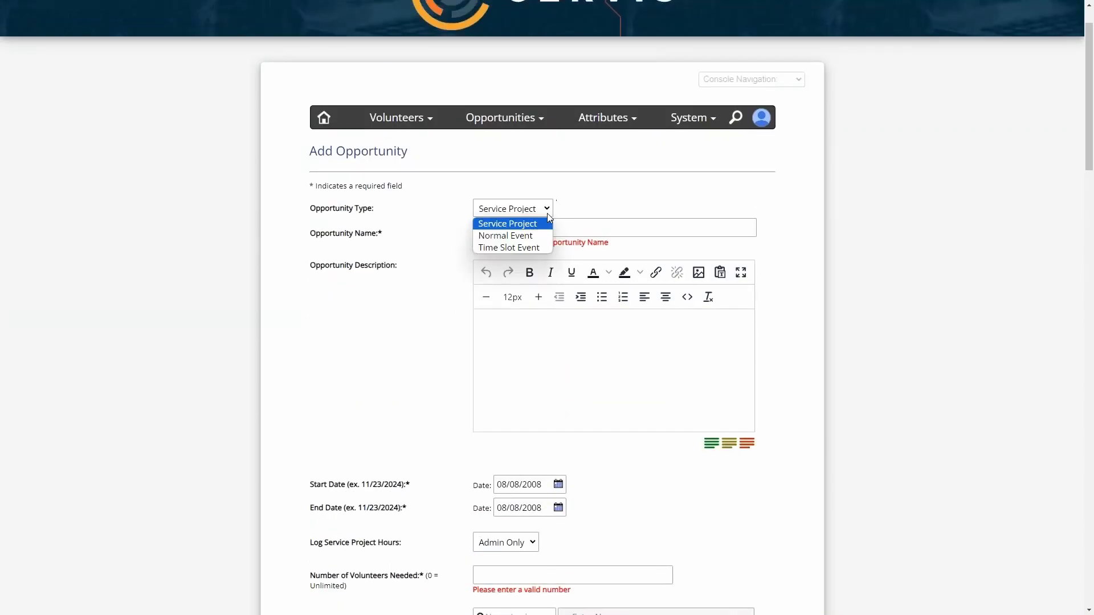
click(529, 238)
click(502, 120)
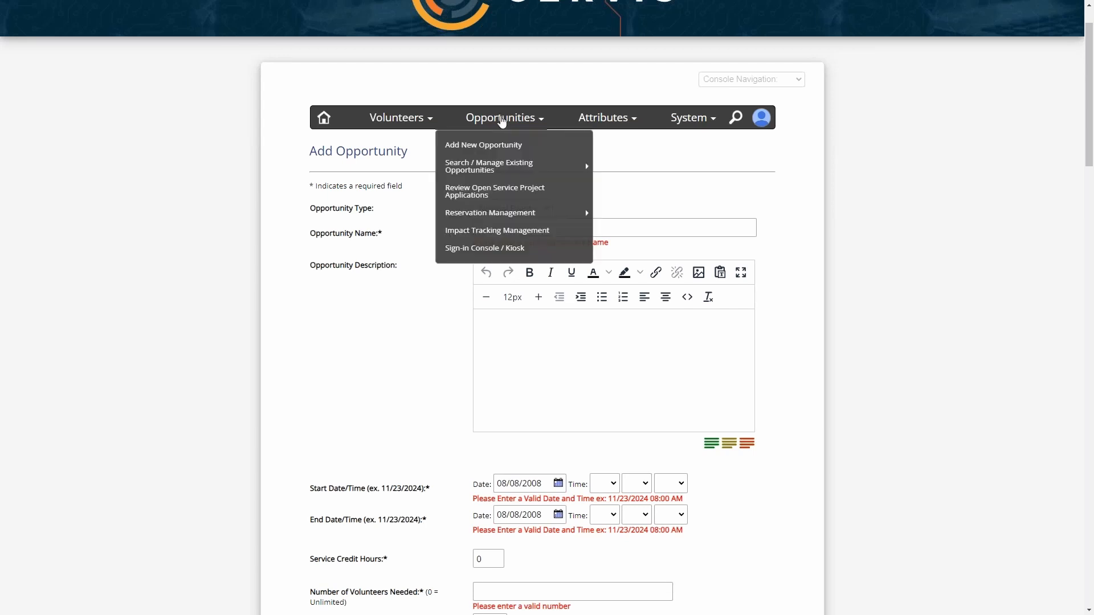
click(484, 145)
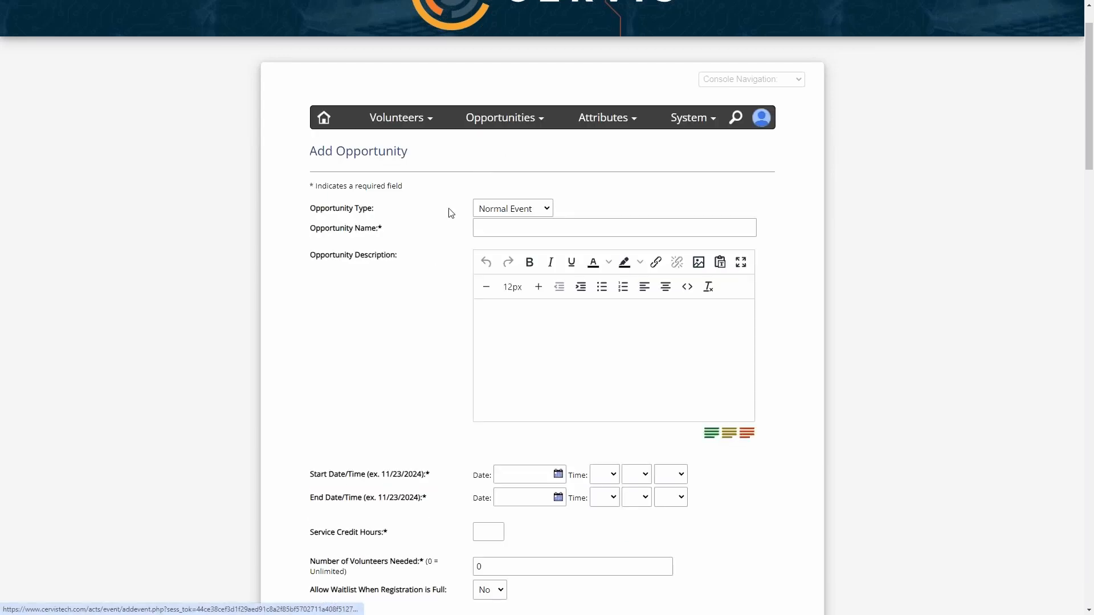
- Review the Normal Event form from Opportunity Type down to Publish Online and collapse the Advanced Options section
click(482, 212)
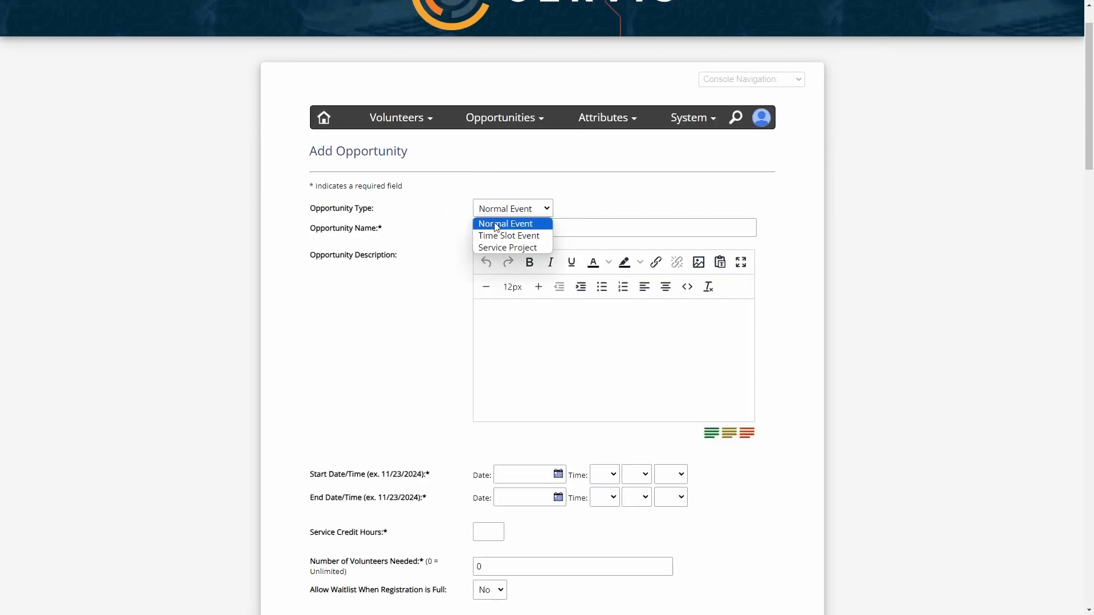
click(454, 212)
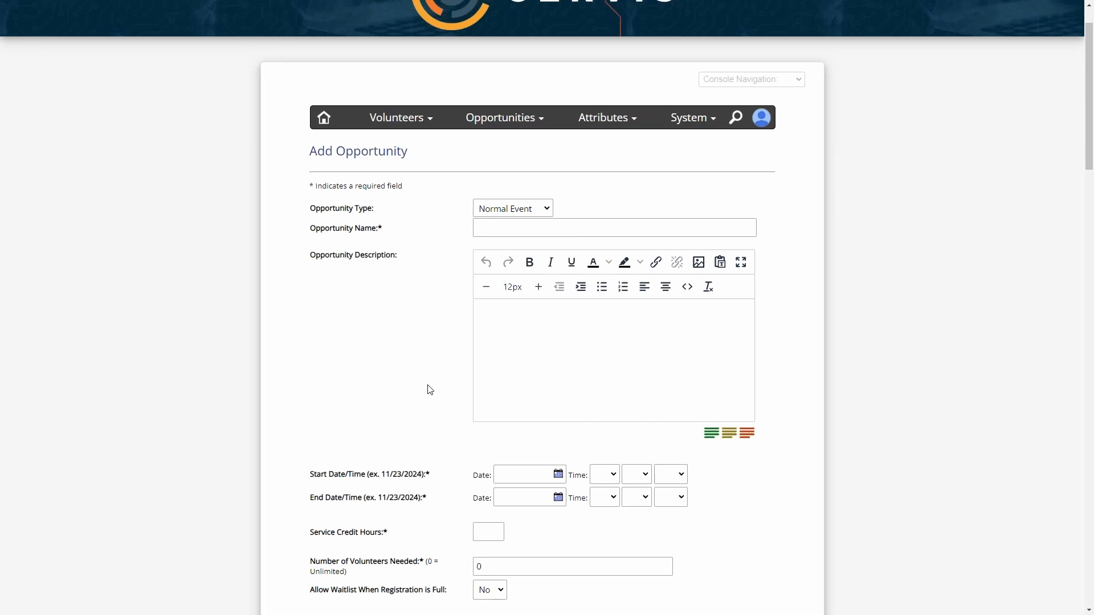
click(515, 117)
scroll(422, 215, down, 2)
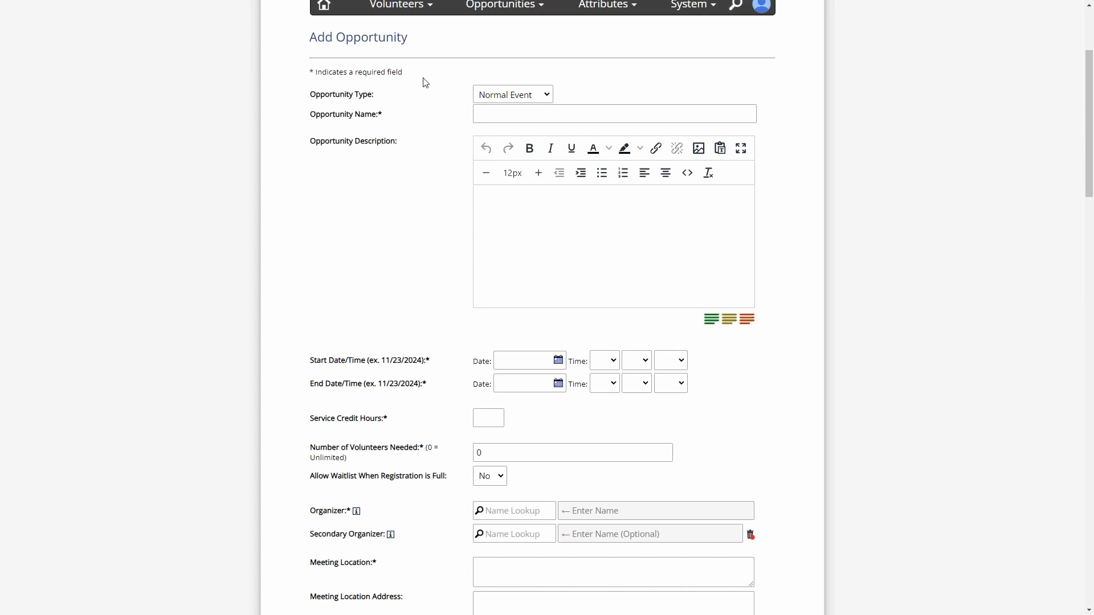
scroll(428, 72, down, 9)
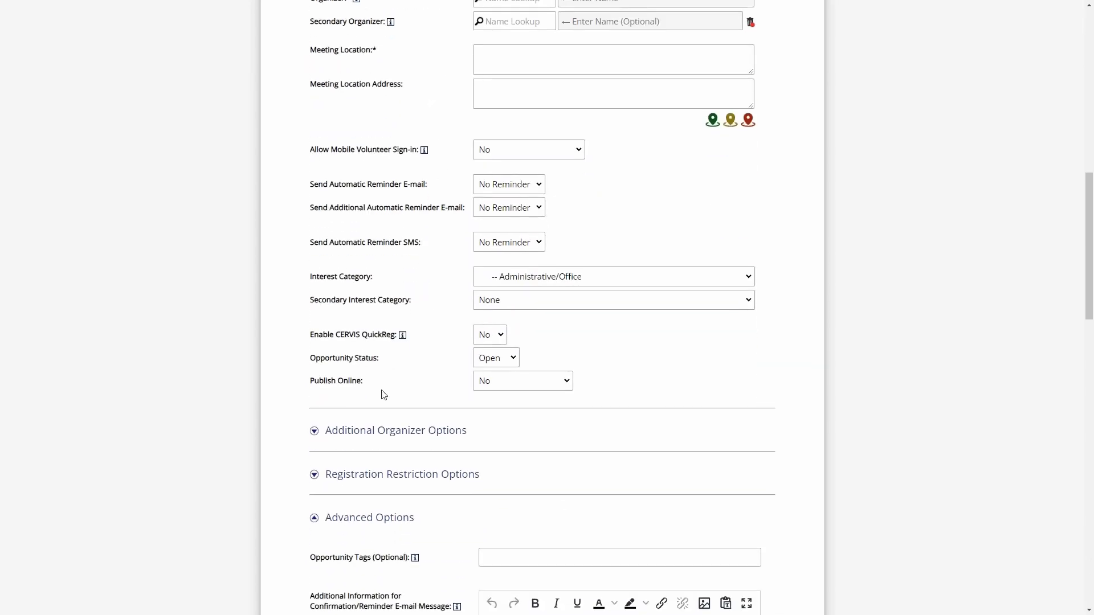
drag(315, 380, 402, 386)
click(399, 518)
scroll(417, 393, up, 3)
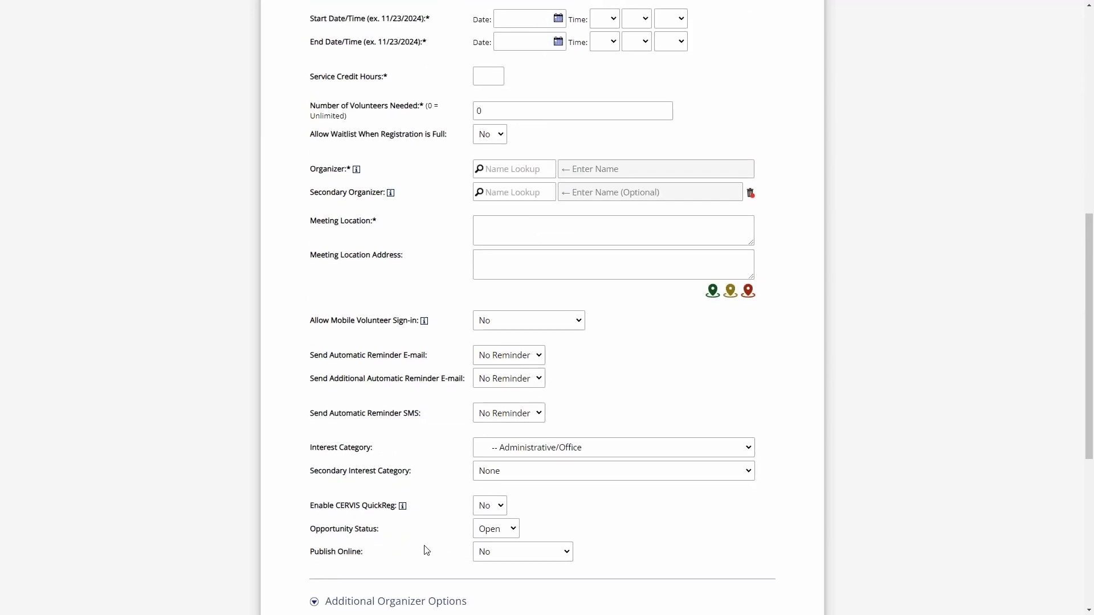
scroll(424, 547, up, 5)
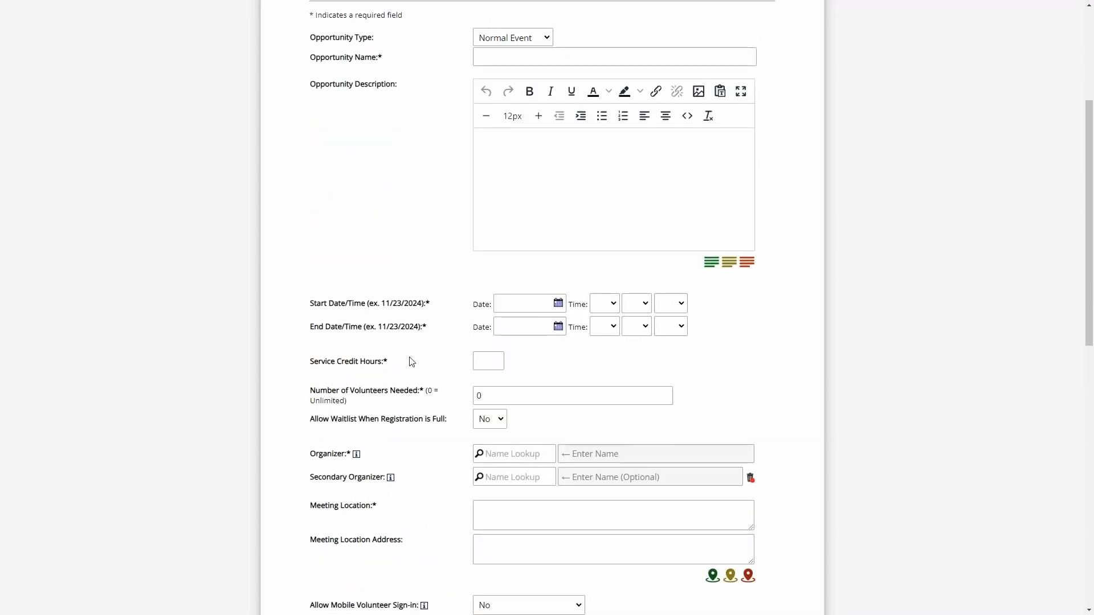
scroll(411, 252, up, 2)
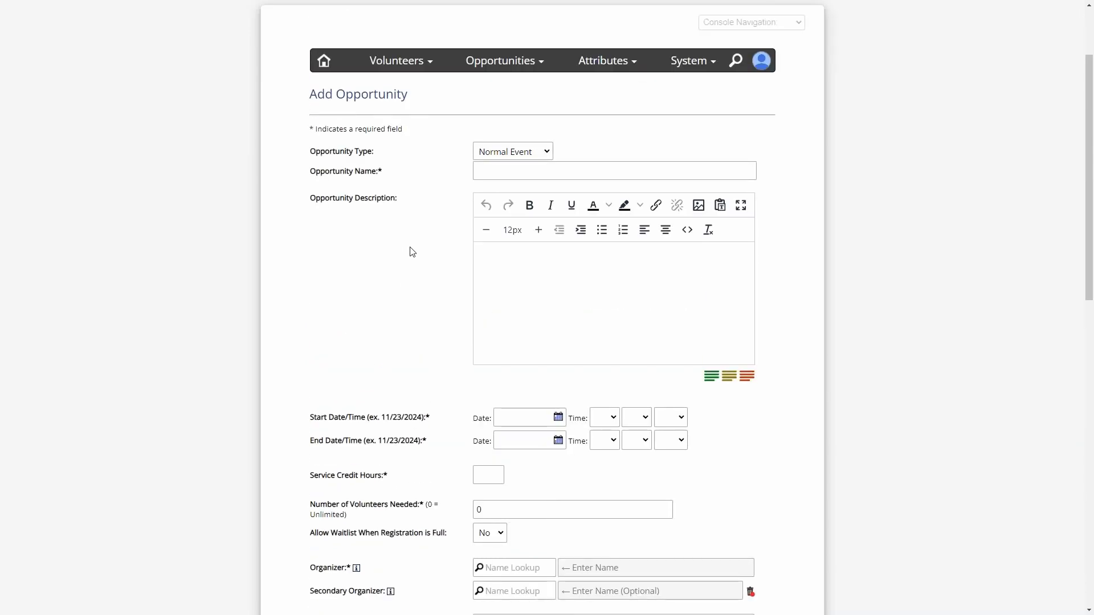
scroll(443, 271, down, 2)
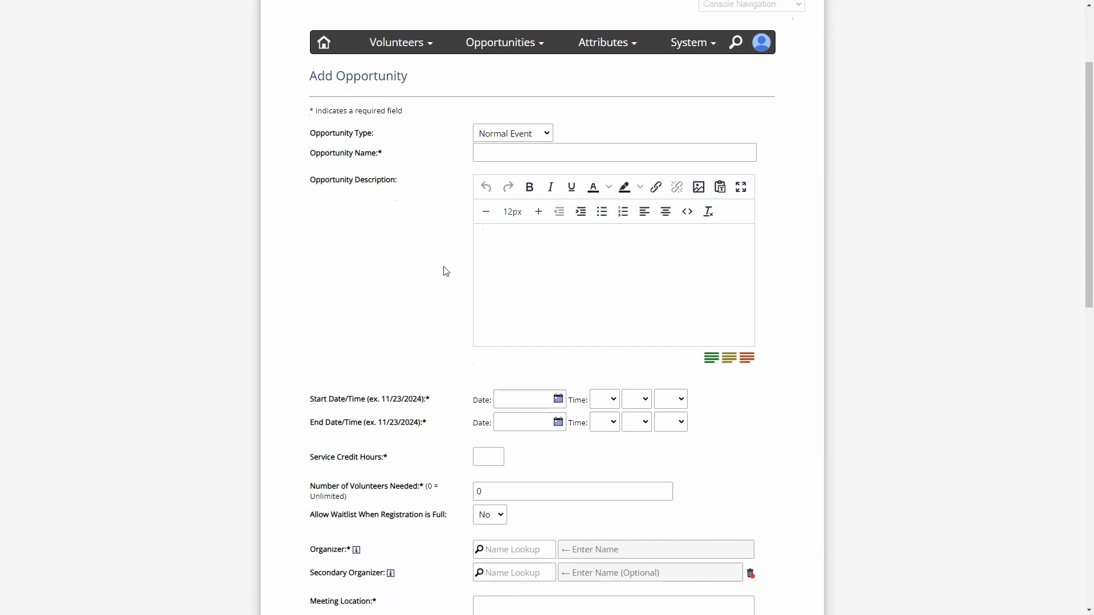
- Go over the Opportunity Name, Opportunity Description and Start and End Date/Time fields of the Normal Event form
drag(349, 57, 405, 66)
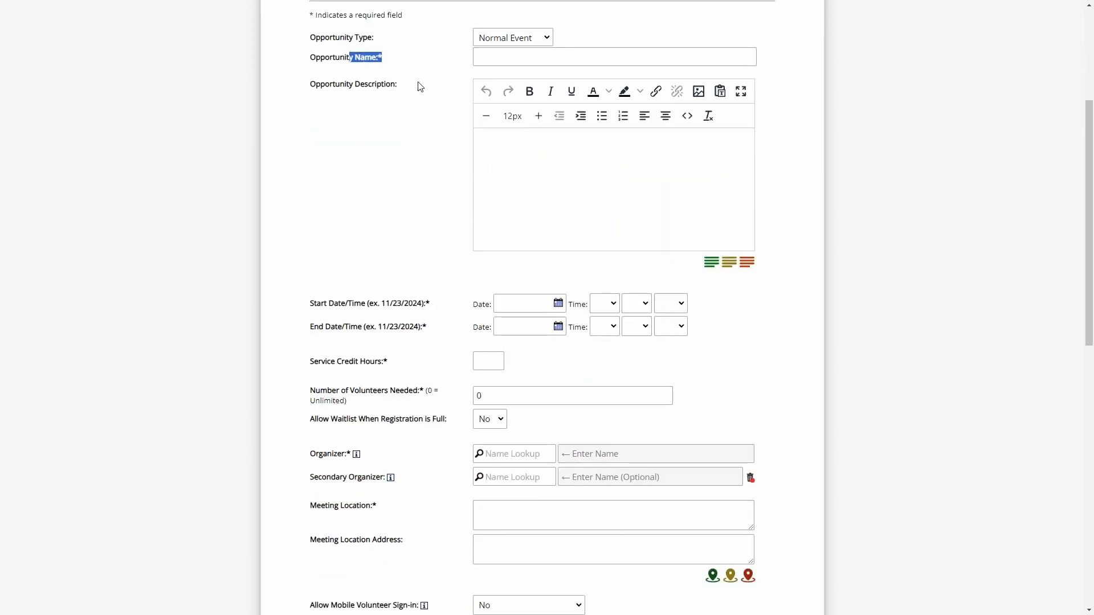
drag(355, 91, 428, 76)
click(411, 82)
drag(365, 303, 435, 310)
drag(363, 326, 364, 303)
click(389, 302)
- Set Service Credit Hours to 3.5 and relate it to the Start and End Date/Time fields
drag(393, 362, 350, 364)
click(420, 360)
click(499, 359)
text(3.5)
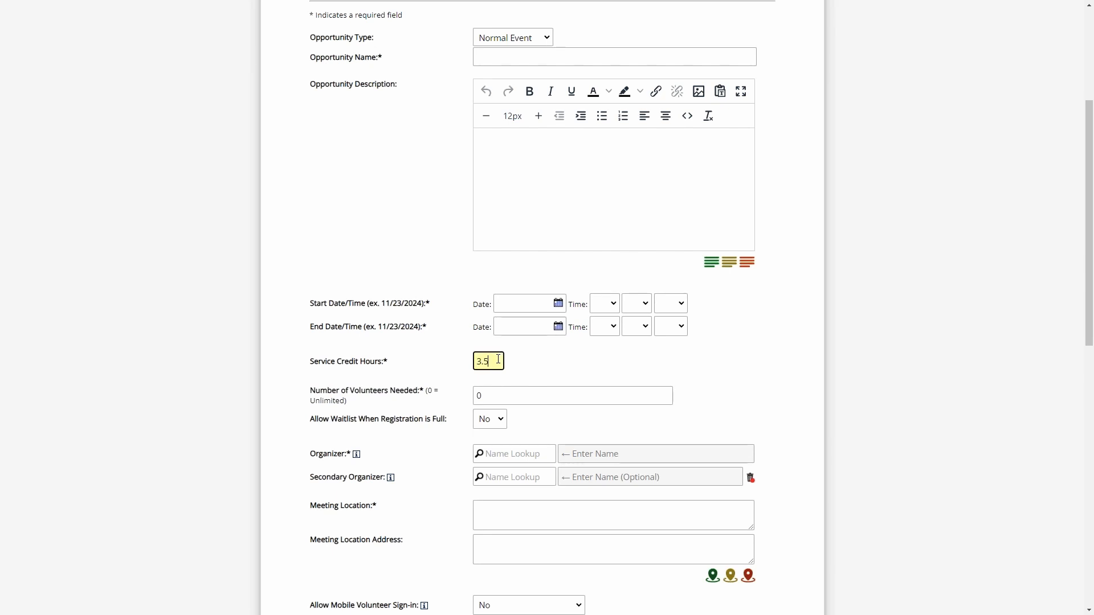
click(516, 363)
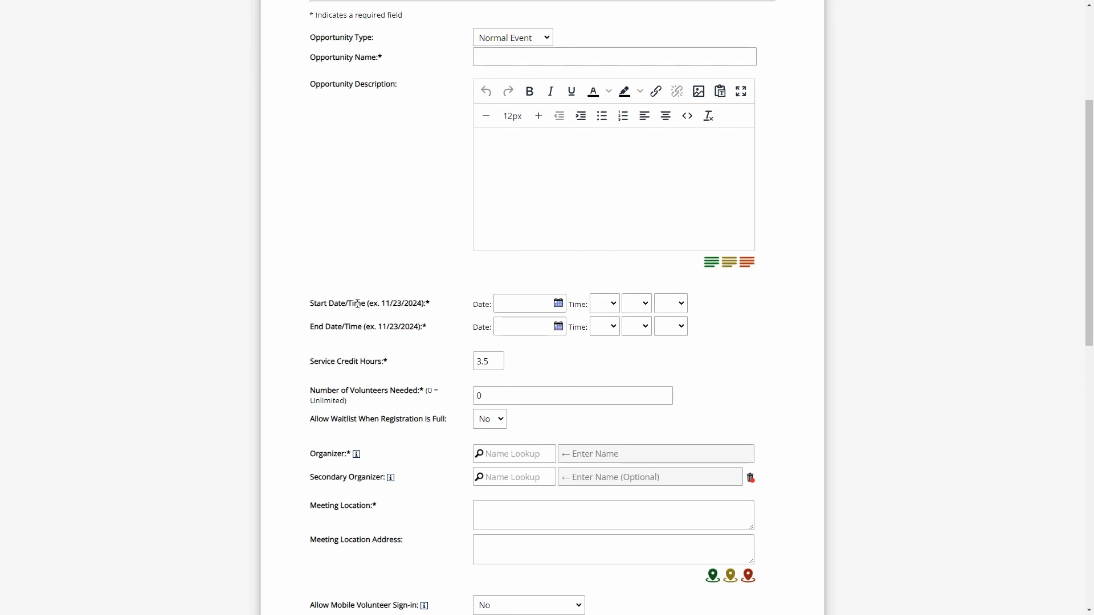
drag(339, 303, 360, 301)
drag(313, 332, 379, 328)
click(709, 321)
mouse_move(490, 362)
mouse_down()
mouse_move(464, 362)
mouse_move(496, 360)
mouse_up()
click(527, 363)
click(527, 358)
- Set the Number of Volunteers Needed to 15
scroll(449, 374, down, 2)
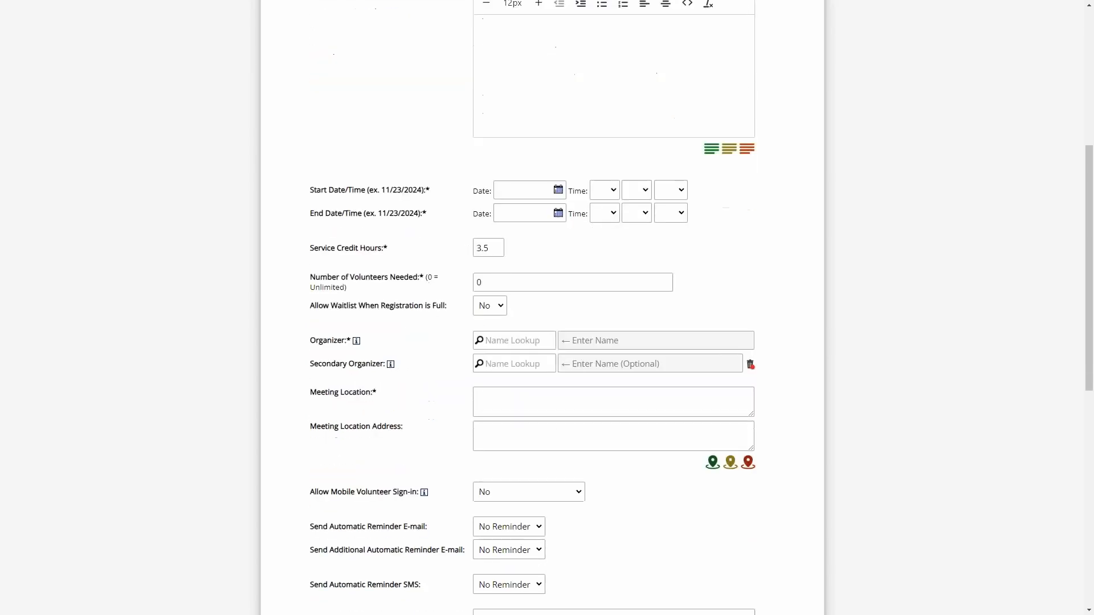
drag(377, 277, 515, 280)
click(517, 281)
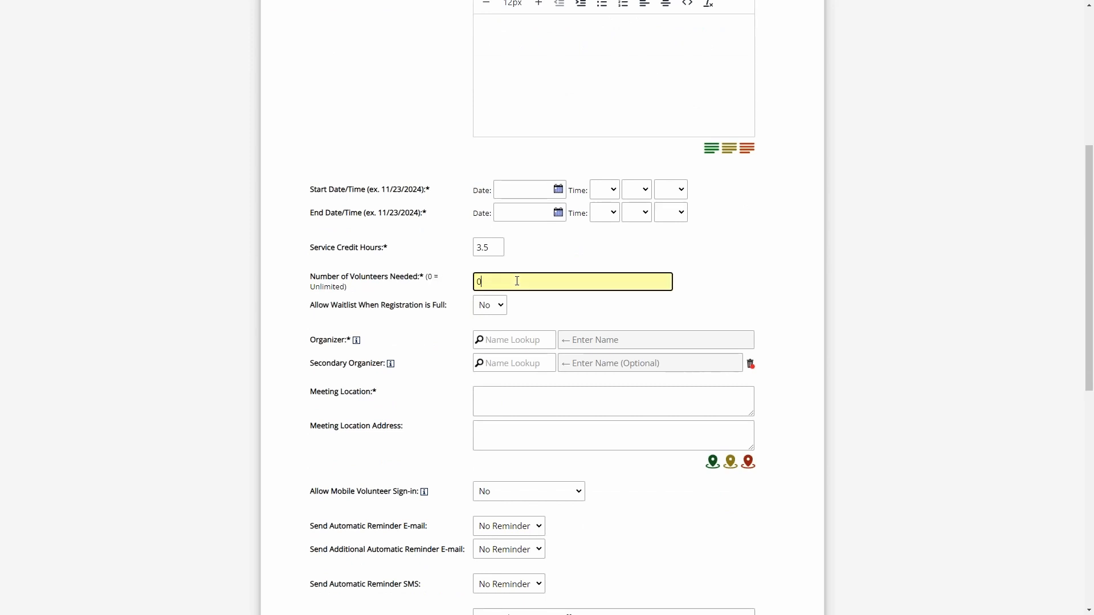
text(15)
click(456, 288)
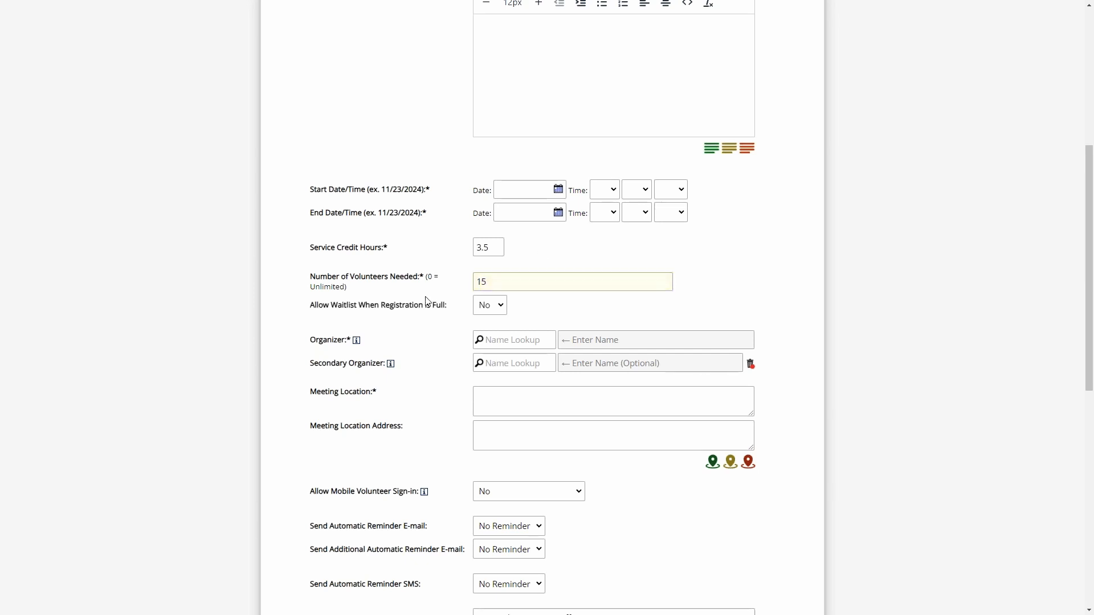
- Set Allow Waitlist When Registration is Full to Yes and point out the volunteer limit it depends on
drag(337, 305, 431, 304)
click(443, 304)
click(482, 303)
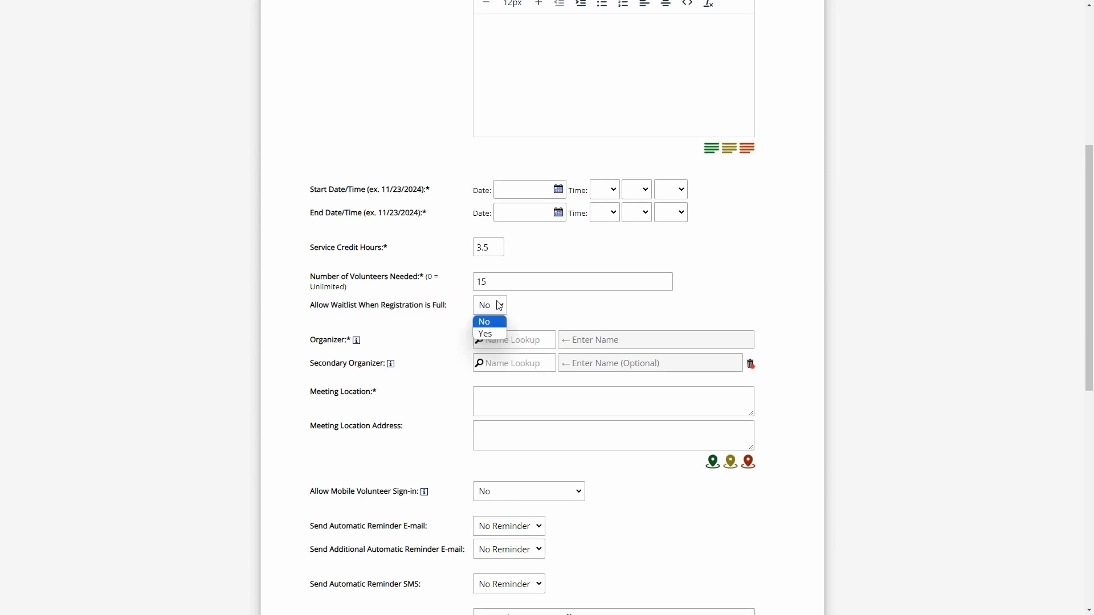
click(497, 335)
drag(481, 282, 502, 280)
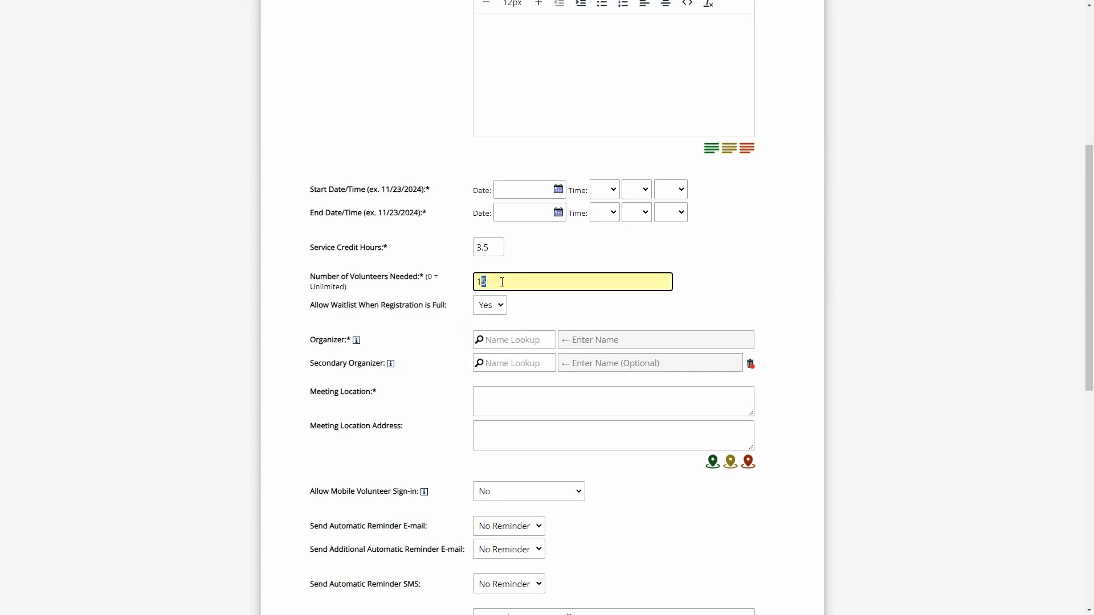
click(496, 279)
click(453, 315)
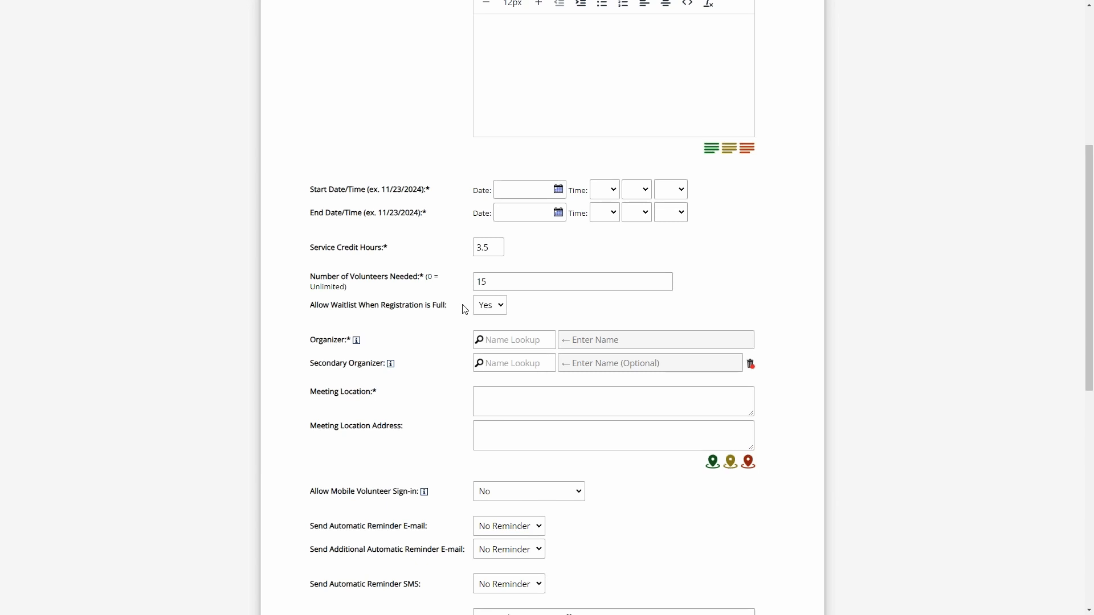
- Raise the Number of Volunteers Needed to 20 and check the waitlist setting below it
click(420, 279)
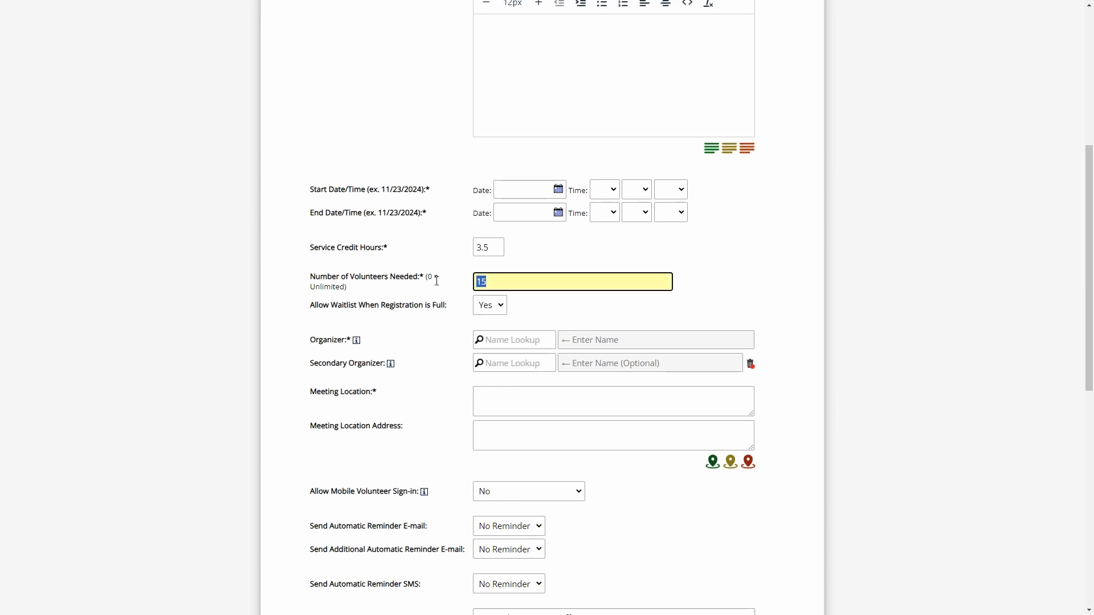
text(20)
click(438, 282)
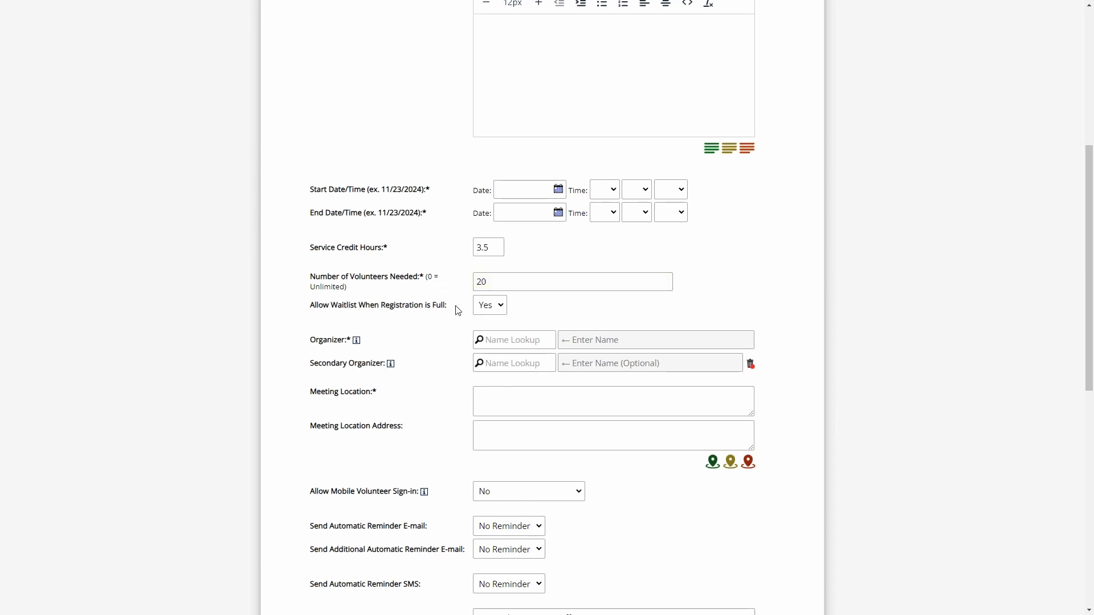
drag(357, 305, 437, 306)
click(438, 308)
- Try to look up an organizer by first name in the Organizer field and clear the lookup text
scroll(454, 320, down, 2)
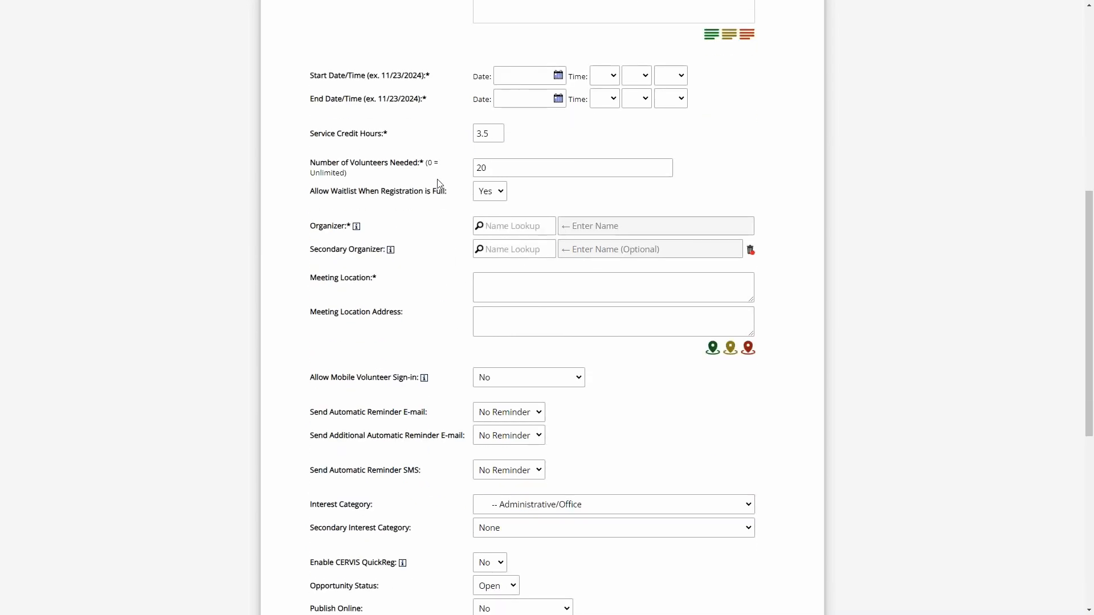
scroll(459, 206, up, 5)
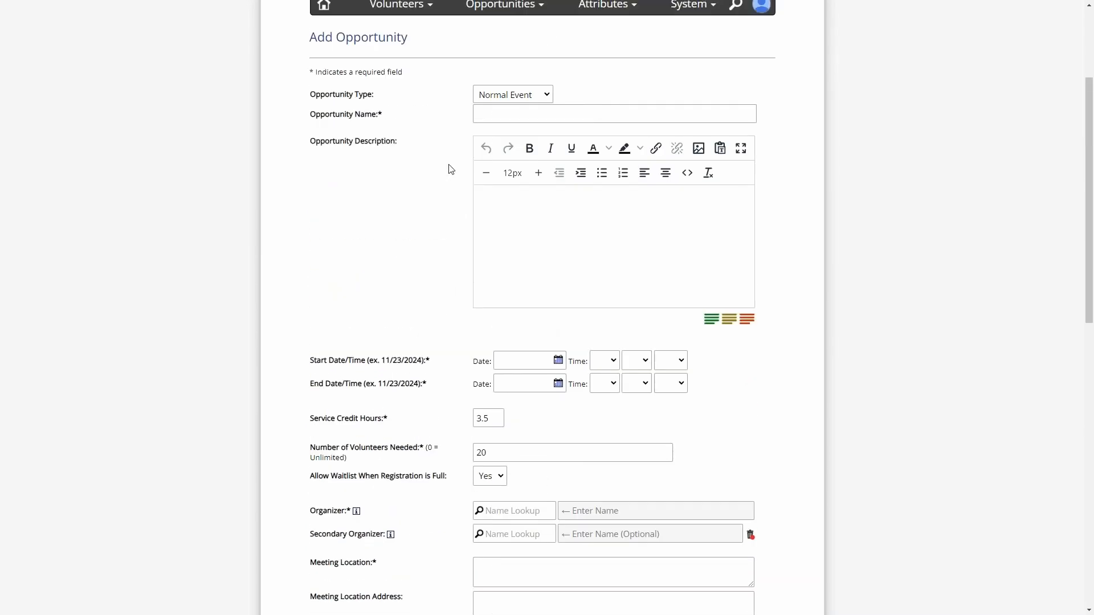
scroll(464, 382, down, 3)
scroll(456, 353, down, 2)
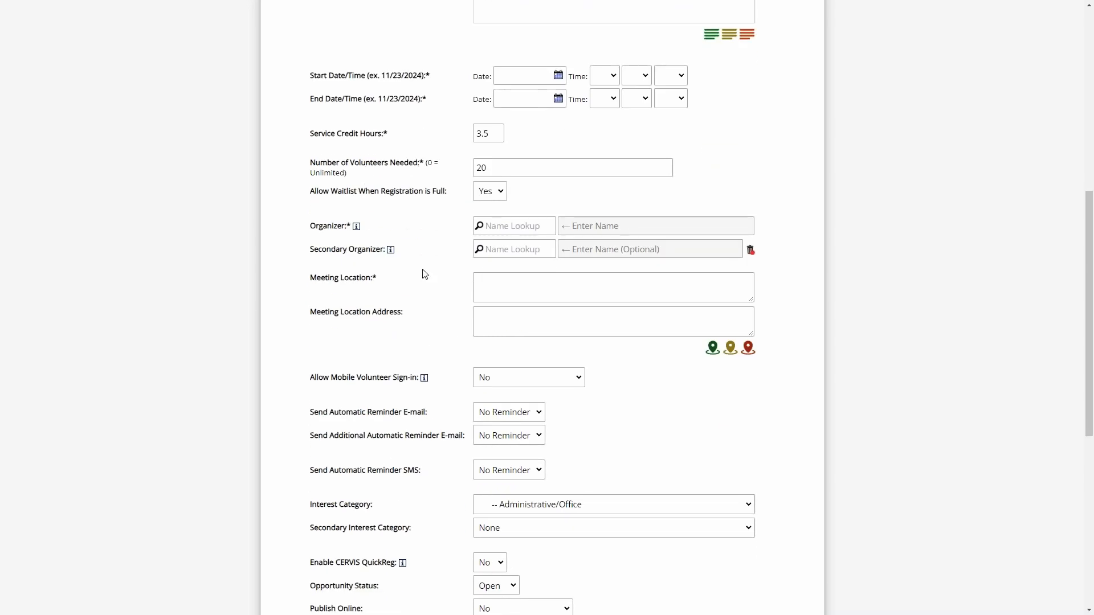
scroll(430, 228, down, 2)
scroll(427, 173, up, 2)
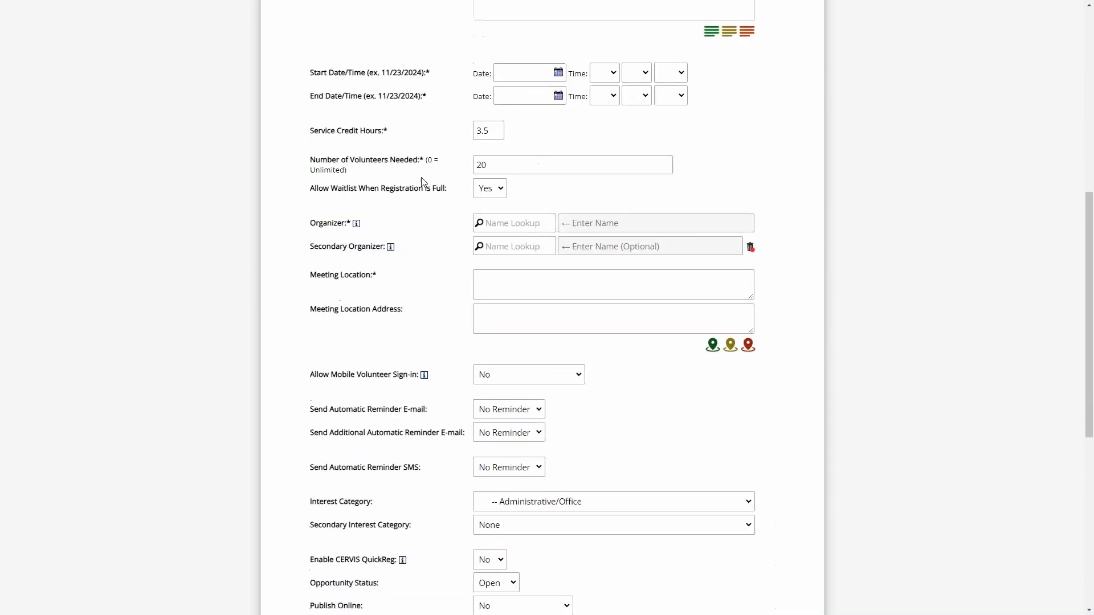
double_click(328, 227)
click(497, 225)
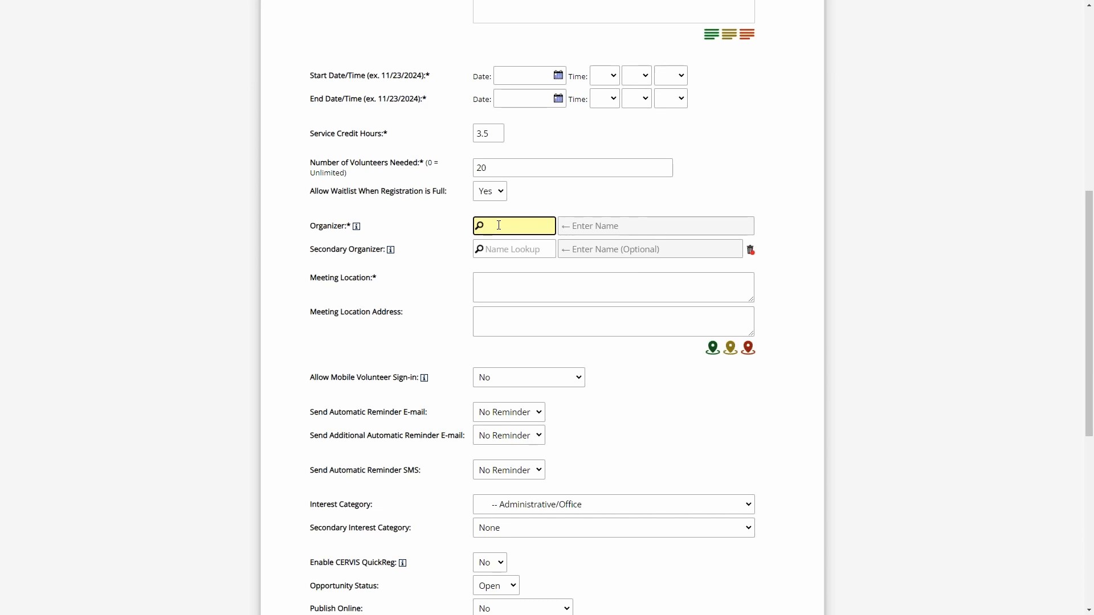
text(Beth)
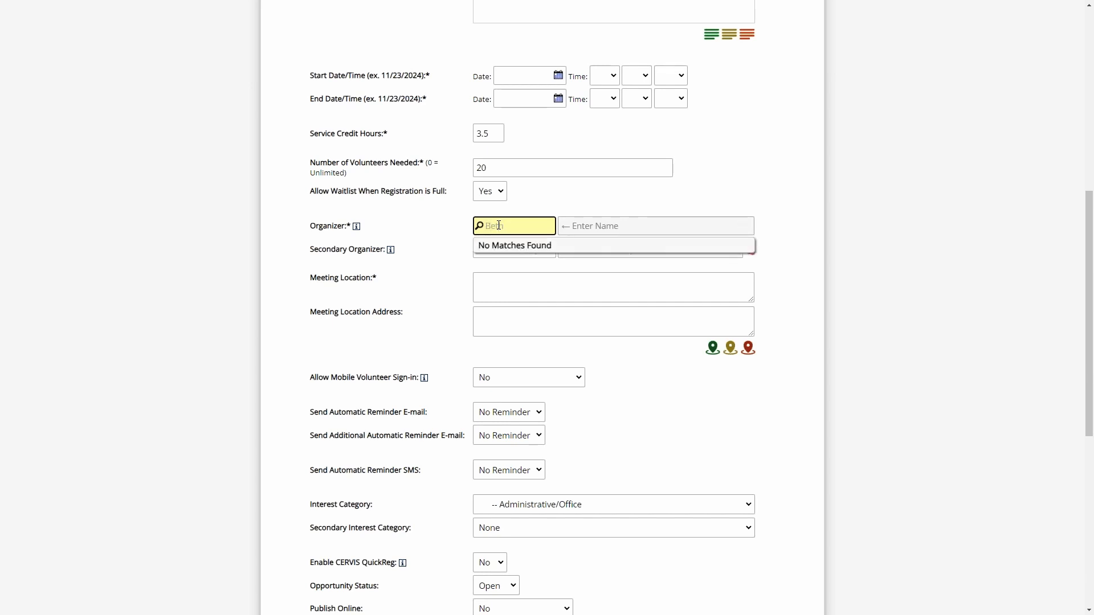
double_click(528, 228)
key(BackSpace)
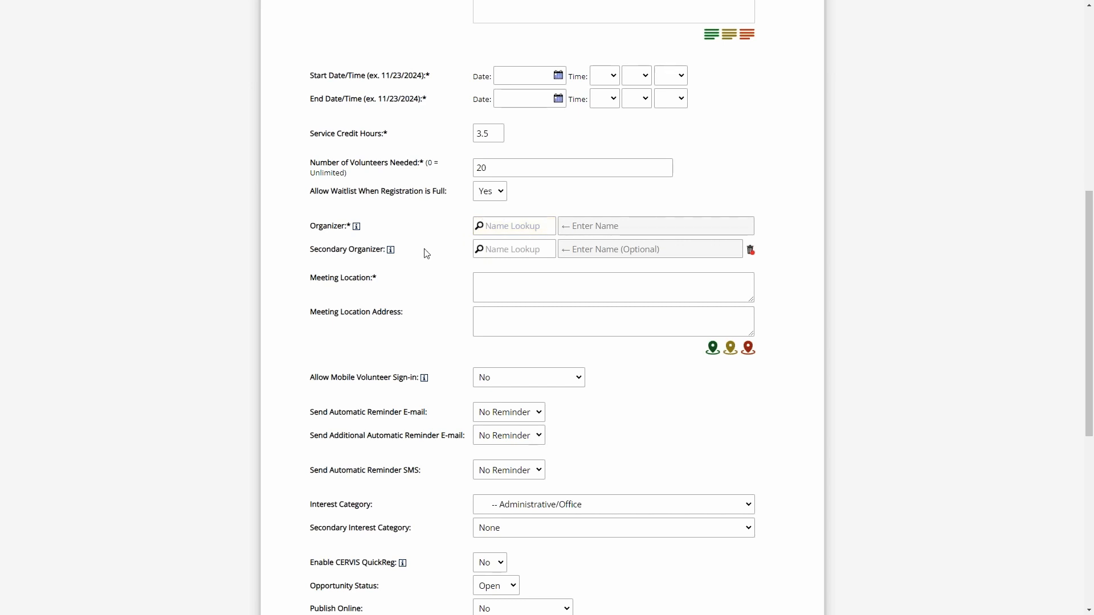
- Review the rest of the form, expand Additional Organizer Options and examine its notification and sign-in sheet settings
scroll(442, 245, down, 6)
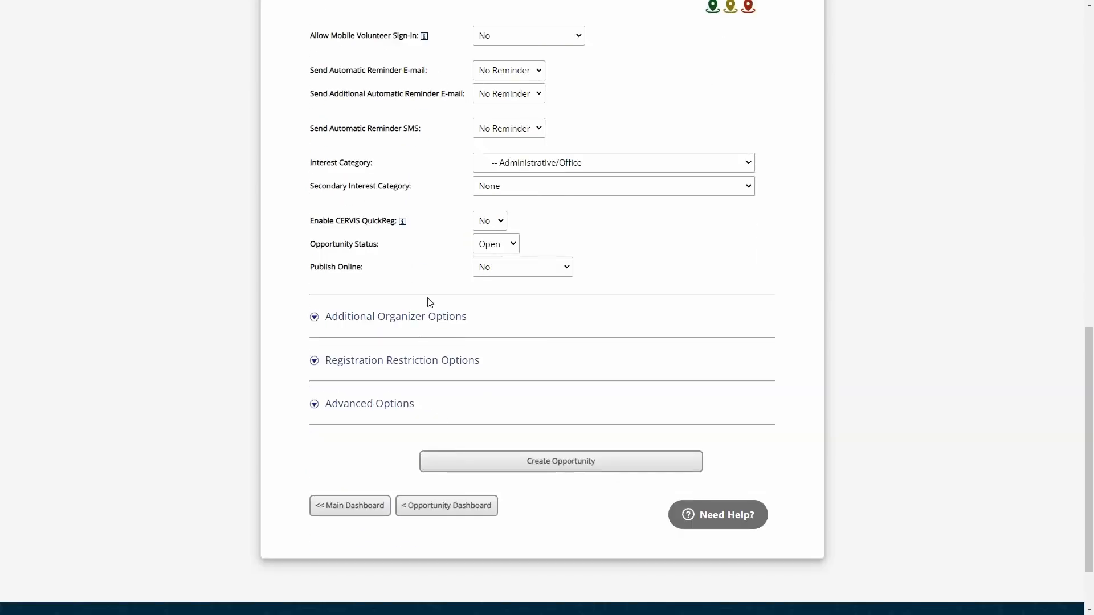
scroll(434, 261, up, 6)
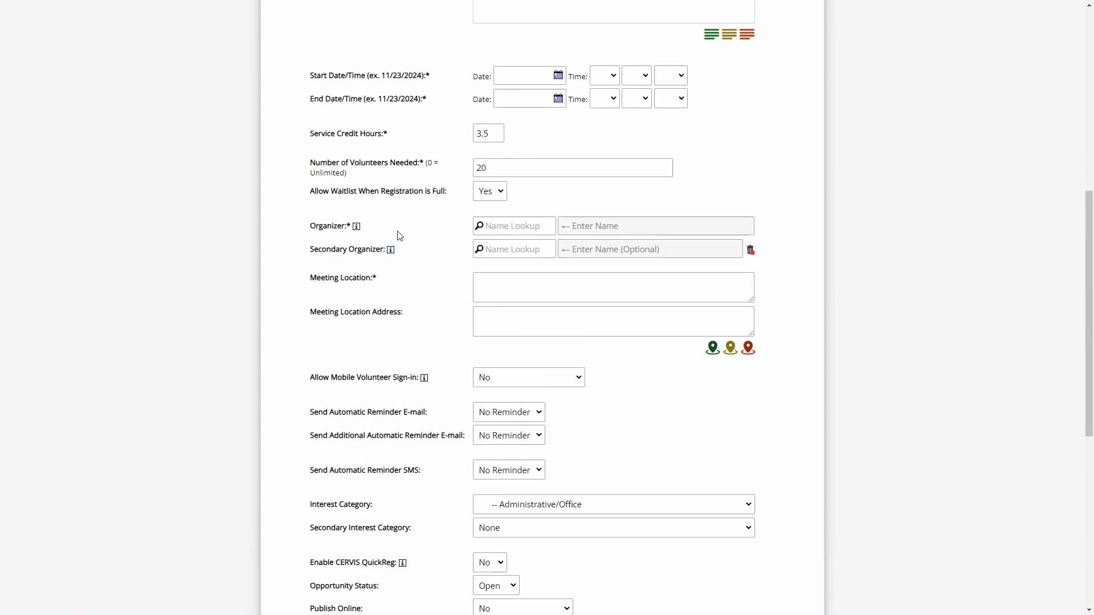
scroll(410, 239, down, 2)
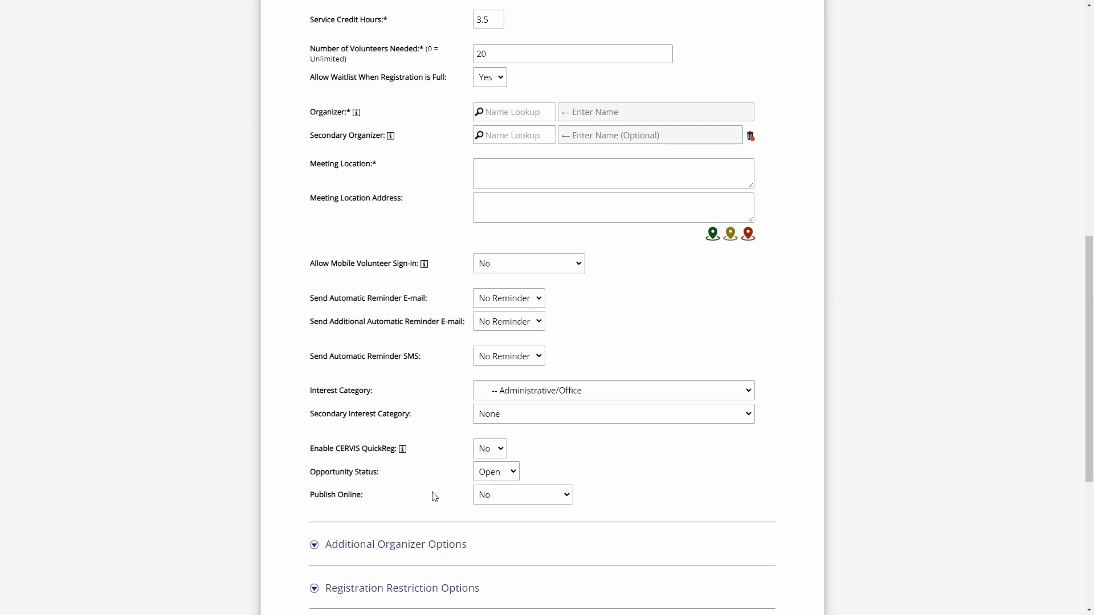
scroll(434, 496, down, 2)
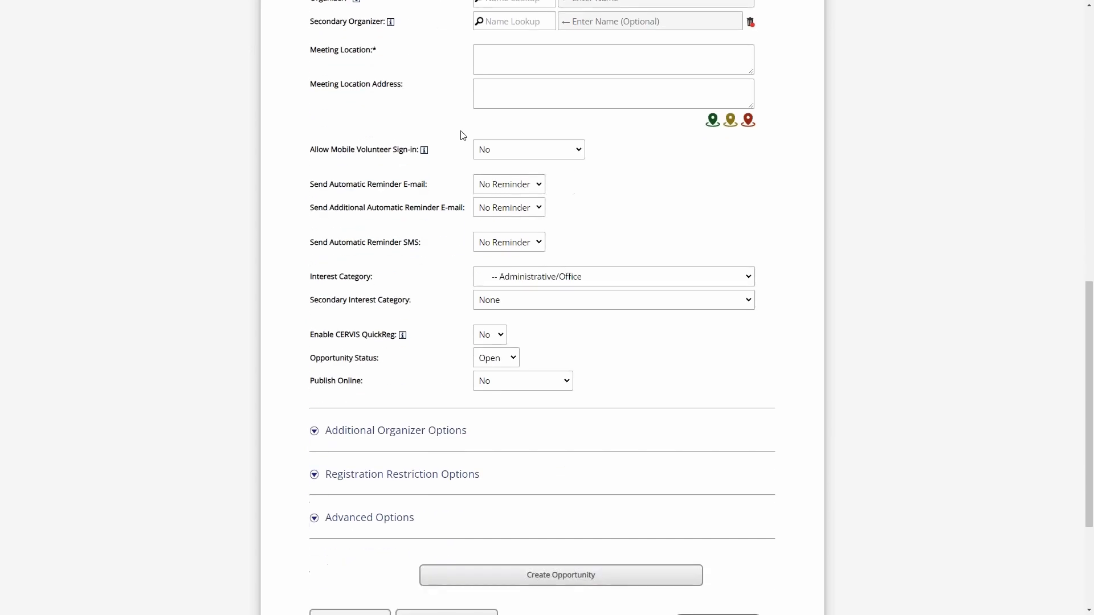
scroll(442, 397, down, 3)
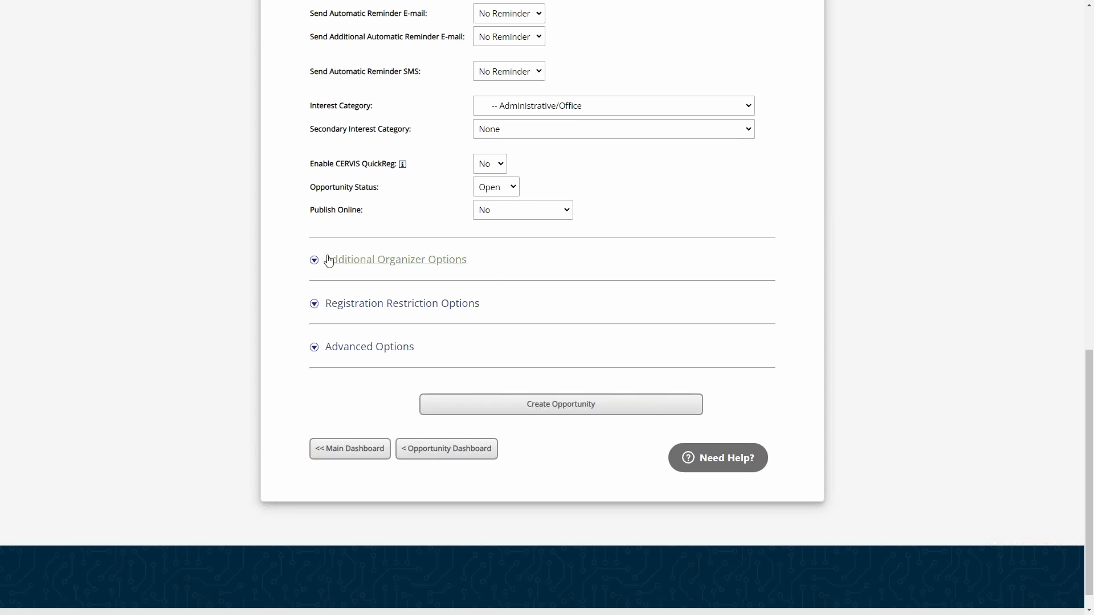
click(367, 263)
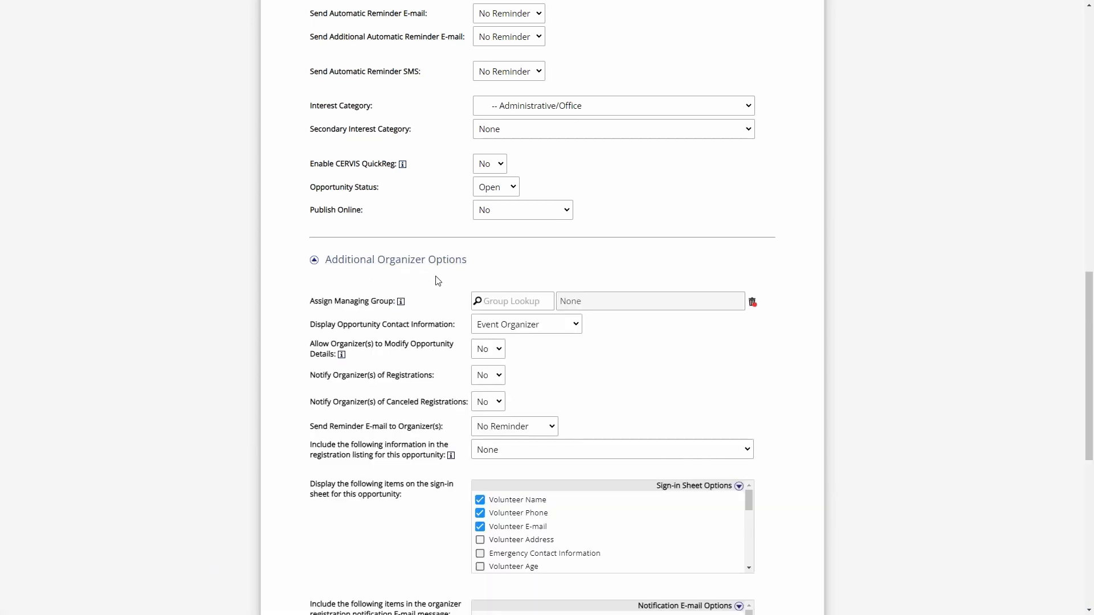
scroll(441, 290, down, 2)
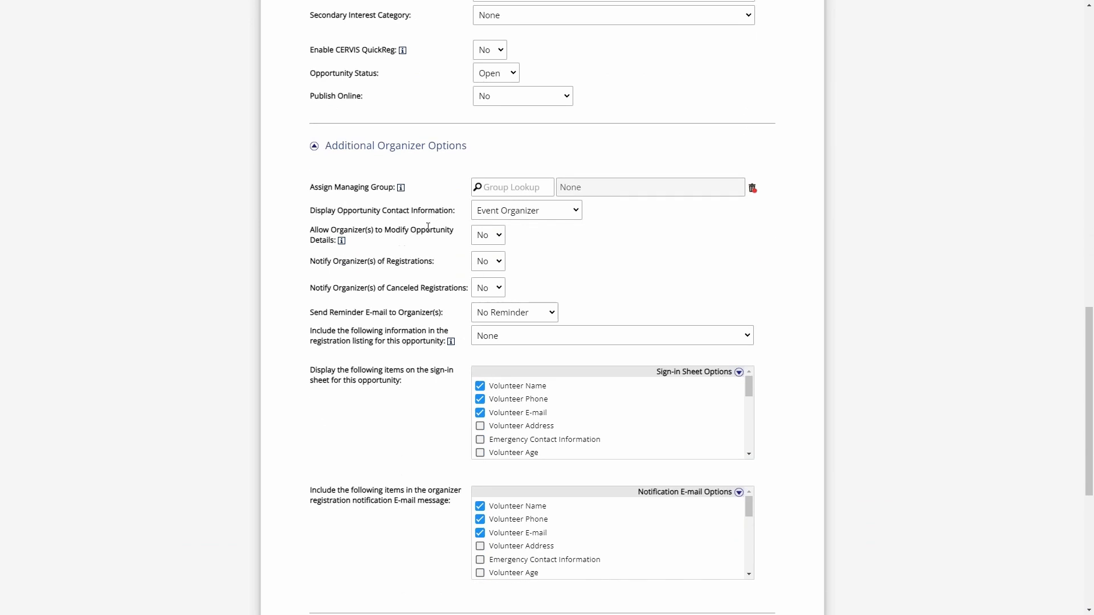
drag(403, 287, 448, 285)
click(440, 283)
scroll(437, 296, down, 1)
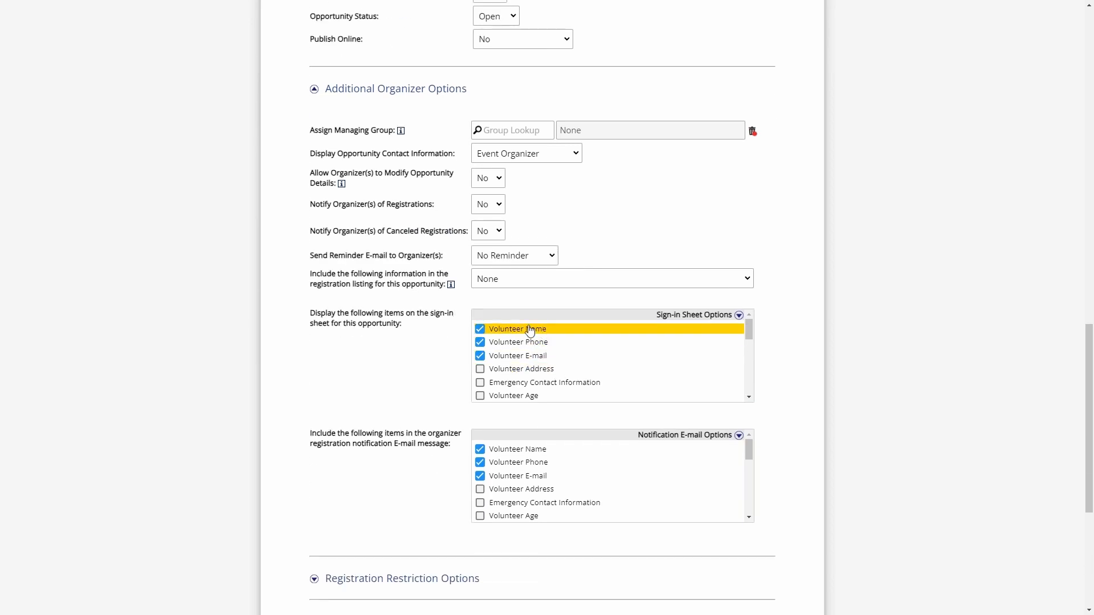
- Switch Allow Organizer(s) to Modify Opportunity Details to Yes and return it to No
drag(378, 172, 434, 187)
click(482, 179)
click(487, 212)
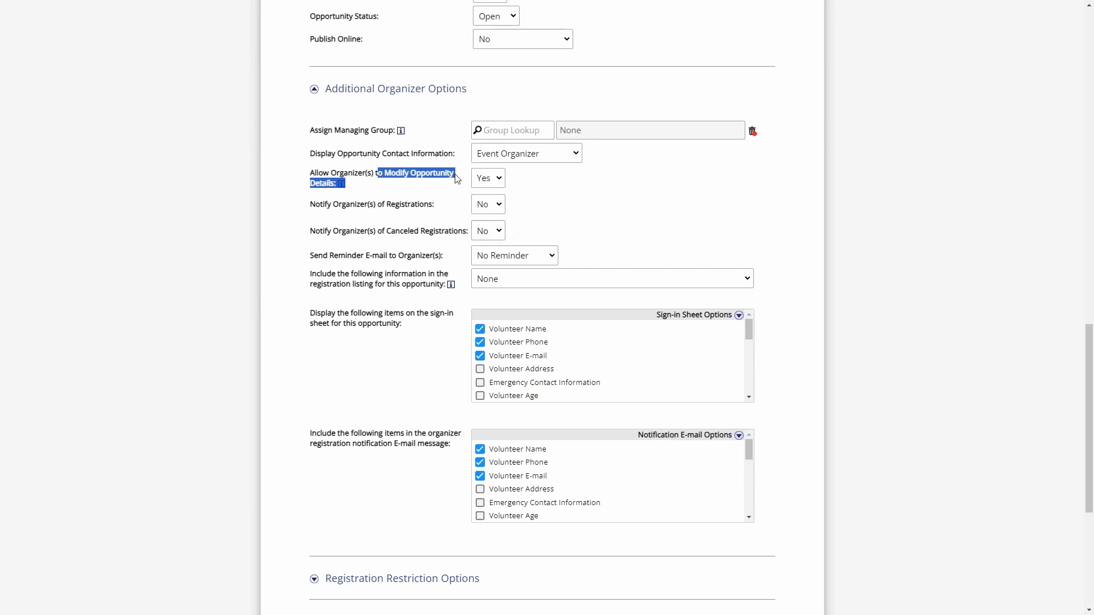
click(455, 178)
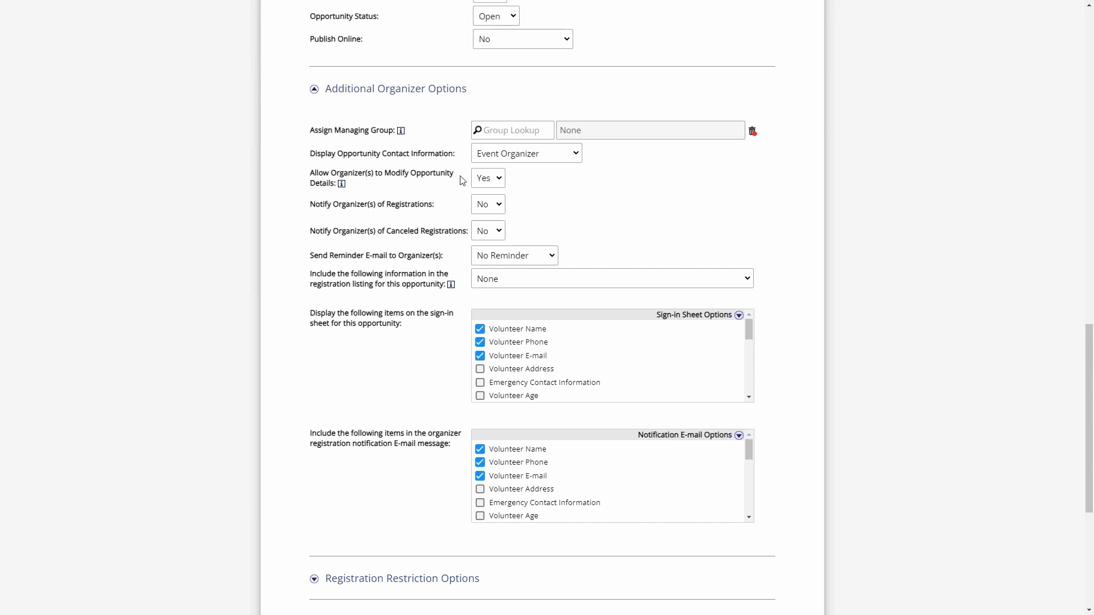
click(484, 178)
click(483, 191)
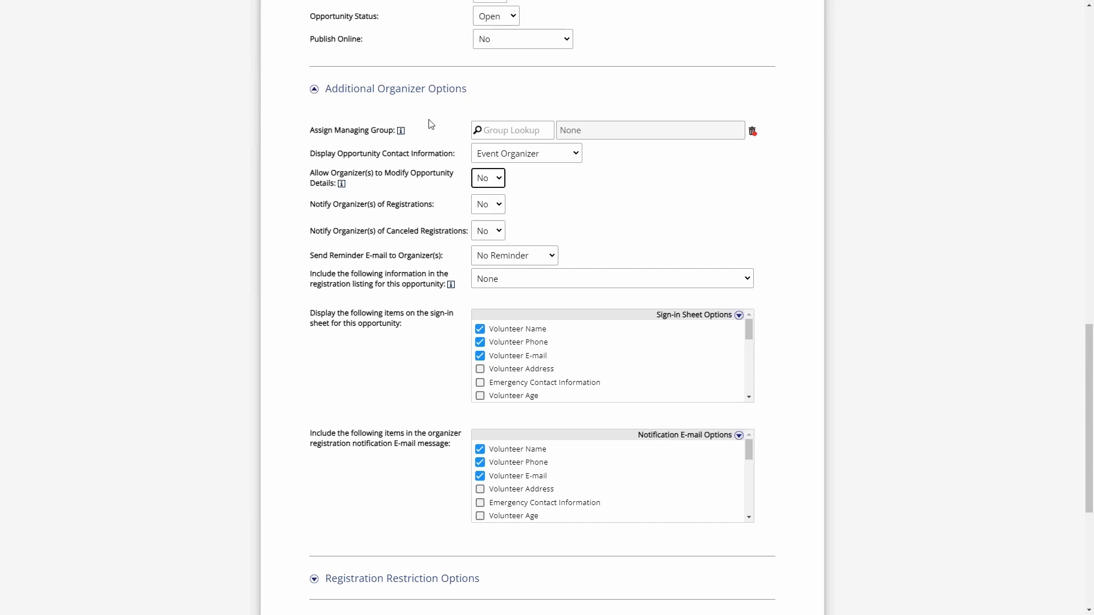
click(433, 170)
- Collapse Additional Organizer Options, expand Registration Restriction Options and review the gender, age, background check and custom field restrictions
scroll(435, 169, up, 1)
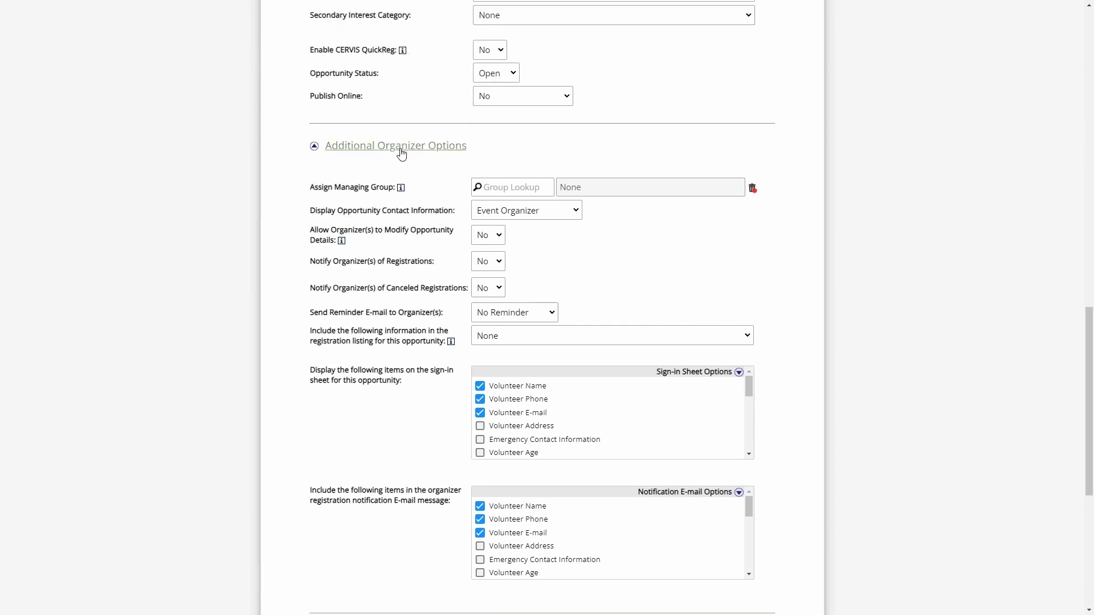
click(401, 149)
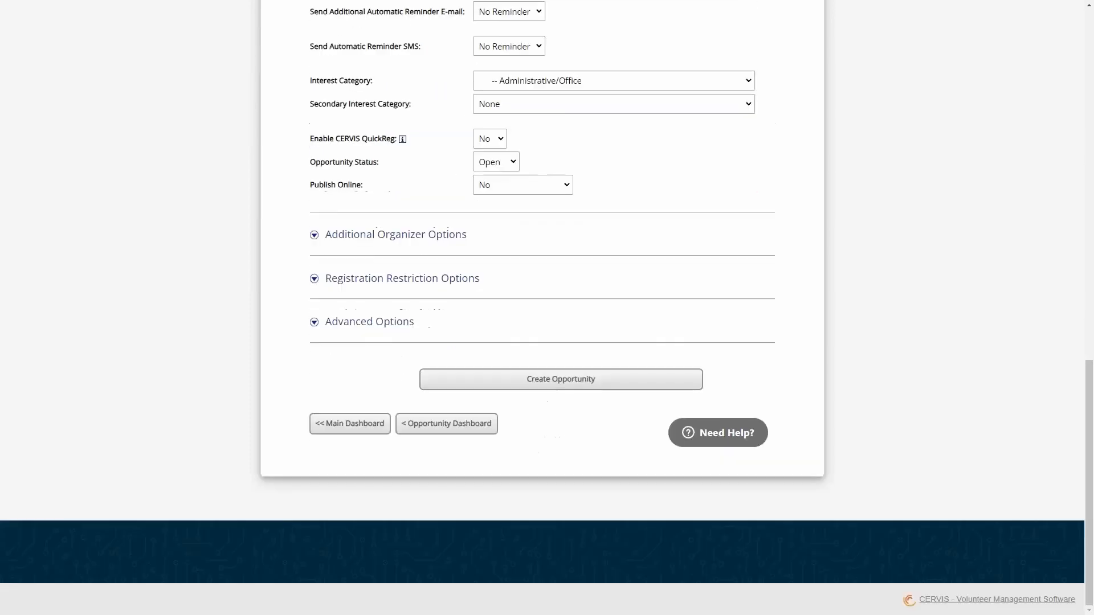
click(389, 282)
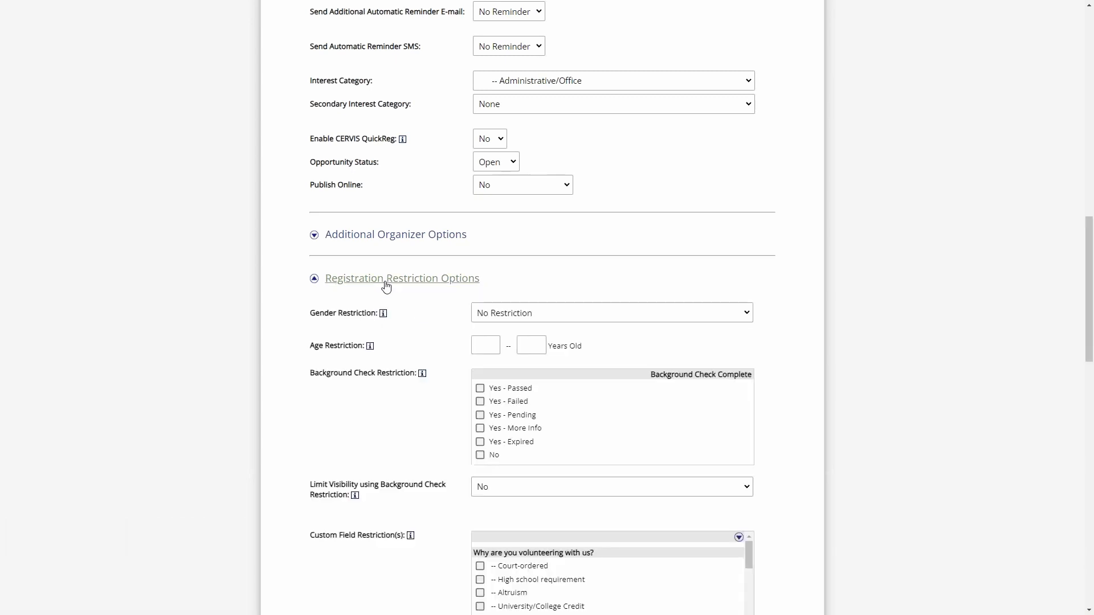
scroll(436, 344, down, 2)
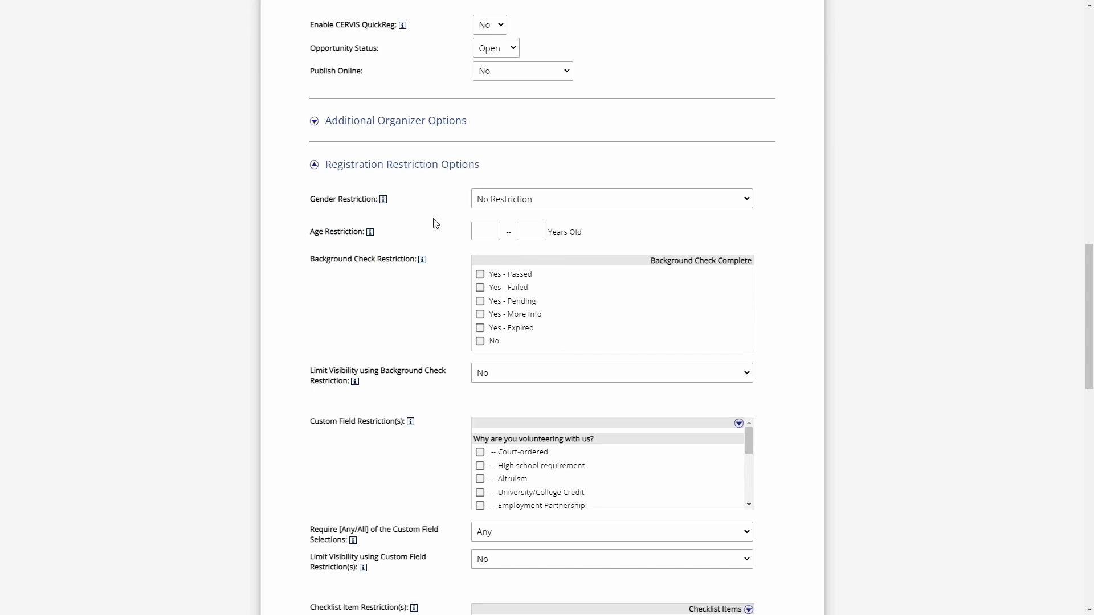
- Collapse Registration Restriction Options and expand the Advanced Options section
click(432, 168)
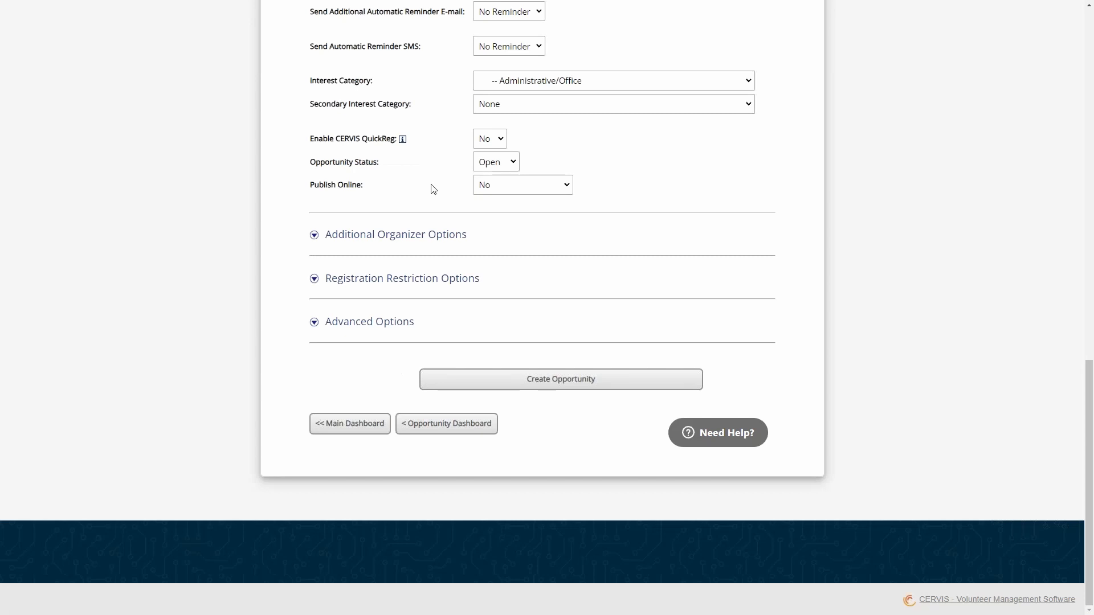
click(384, 329)
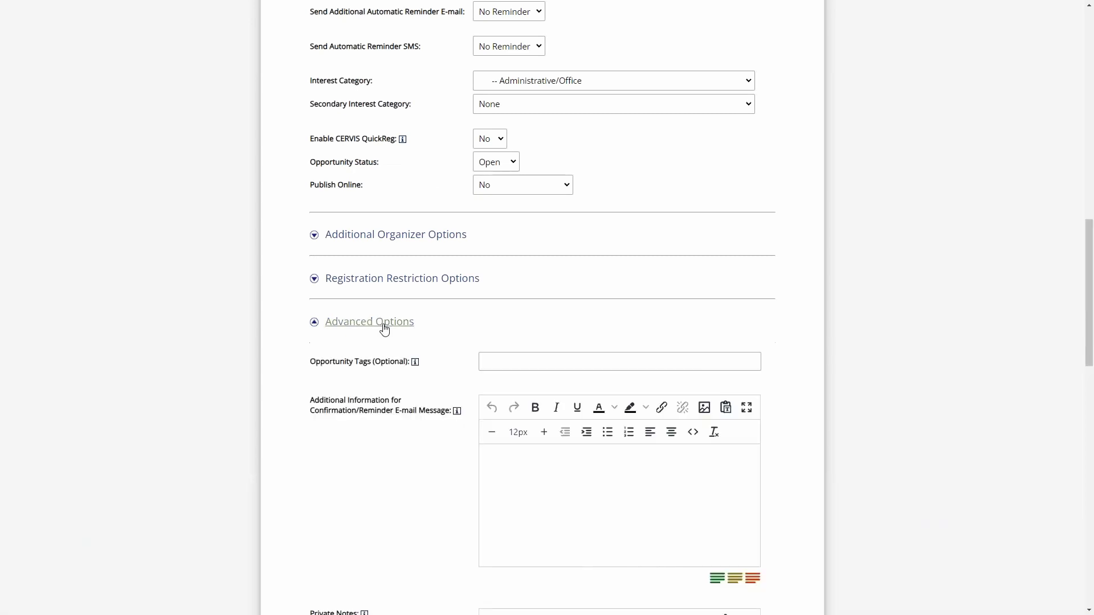
- Examine the Advanced Options fields, from opportunity tags, private notes and impact tracking down to Automatically Close Registration
scroll(384, 319, down, 3)
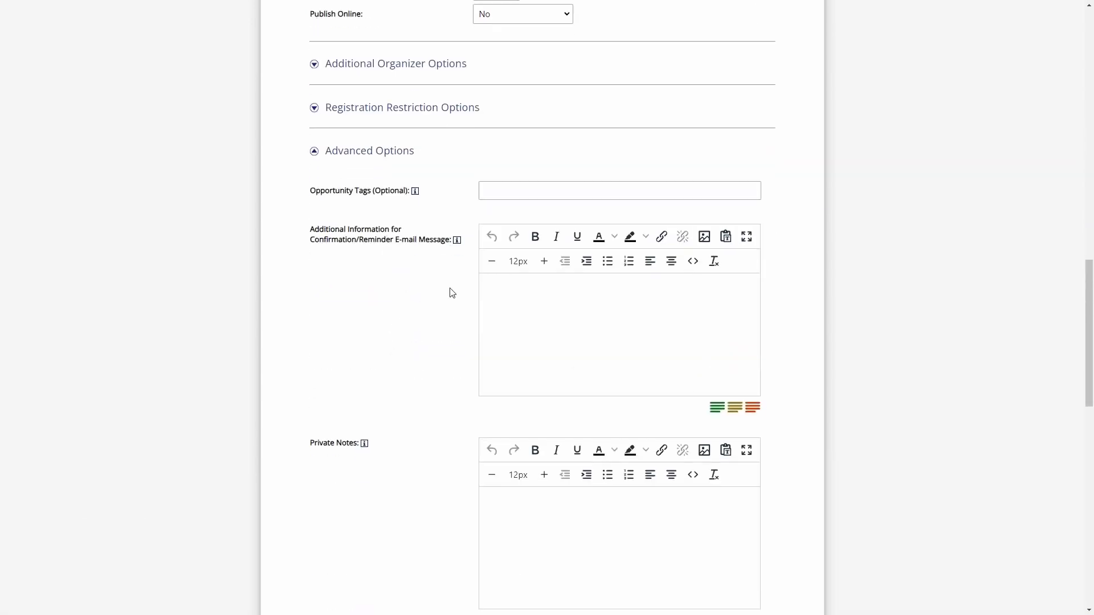
scroll(435, 302, down, 3)
scroll(433, 572, down, 3)
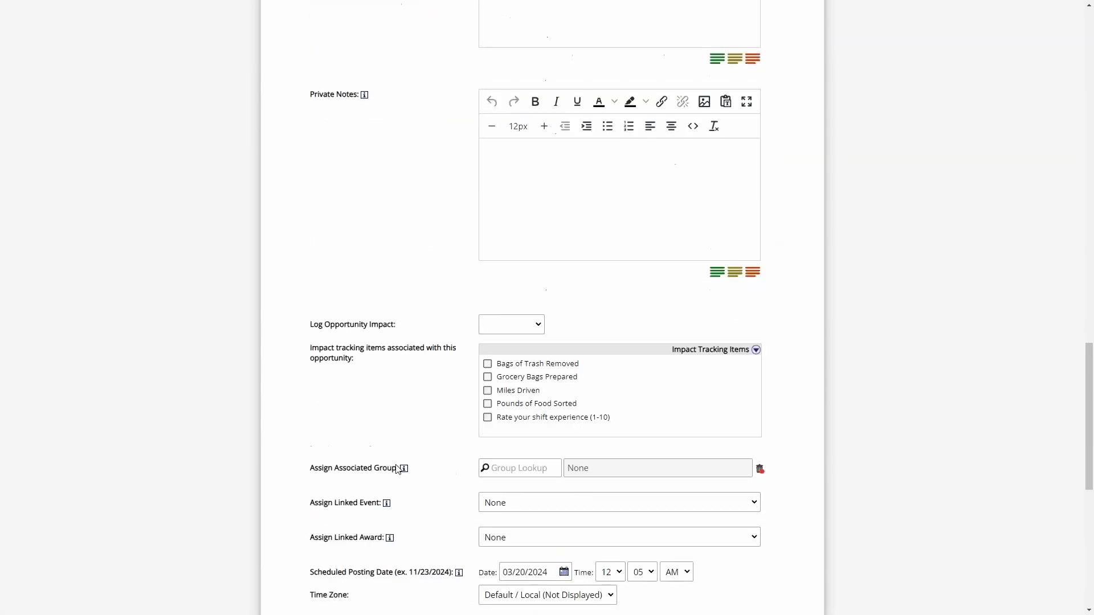
scroll(437, 442, down, 7)
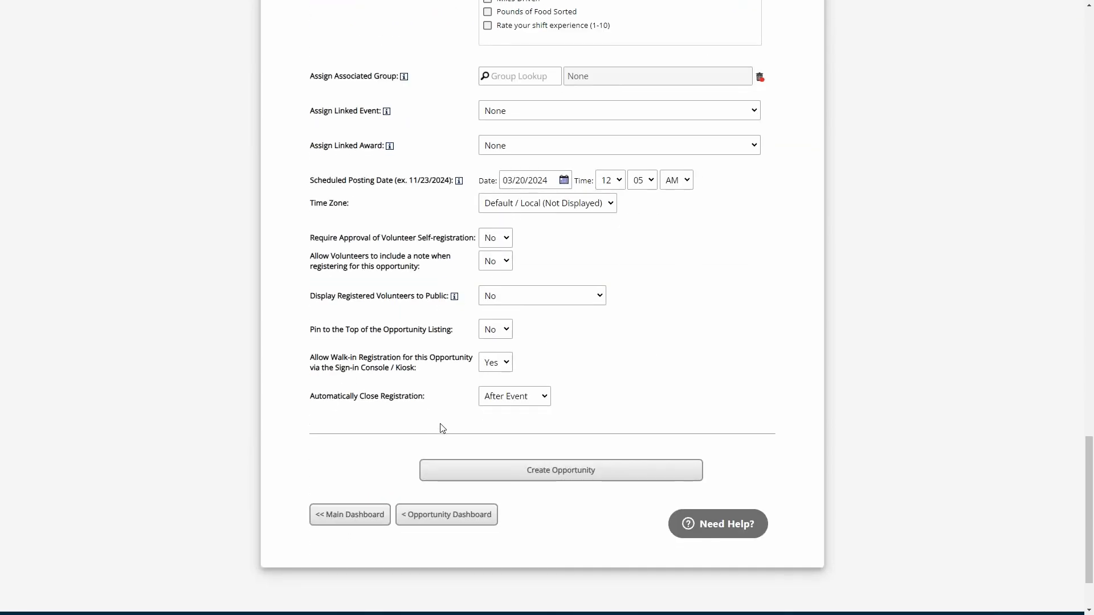
scroll(441, 432, up, 5)
scroll(444, 438, up, 3)
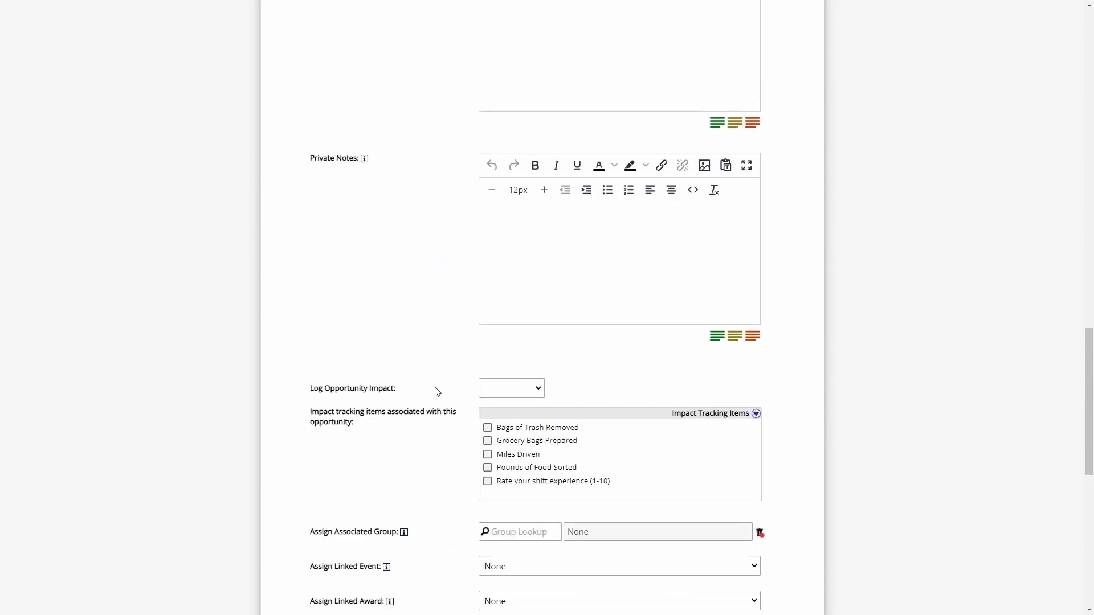
scroll(434, 387, up, 5)
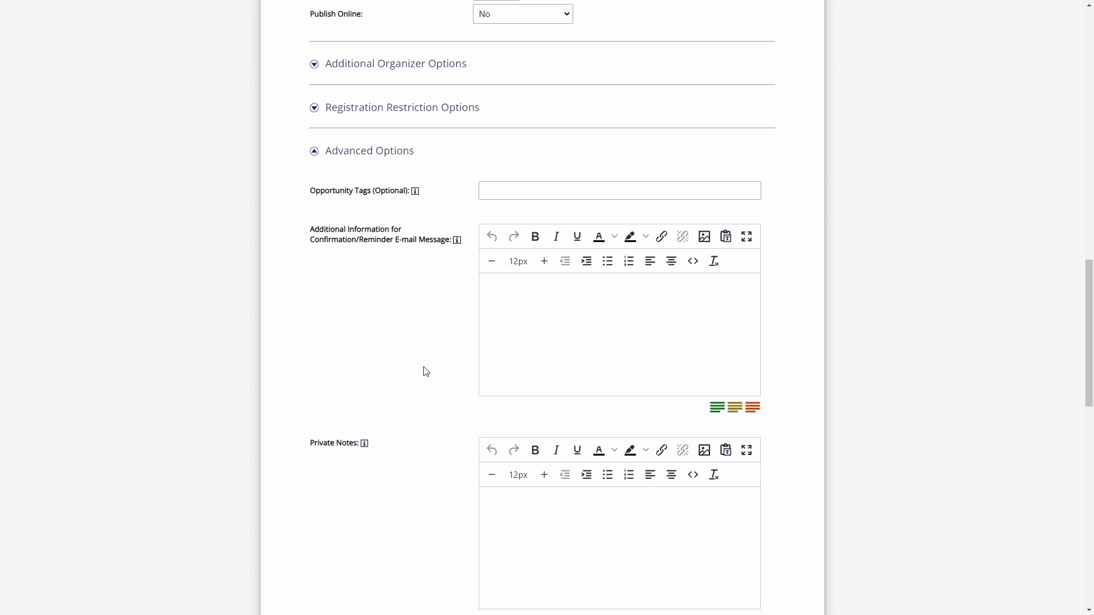
scroll(420, 379, down, 3)
scroll(410, 479, down, 6)
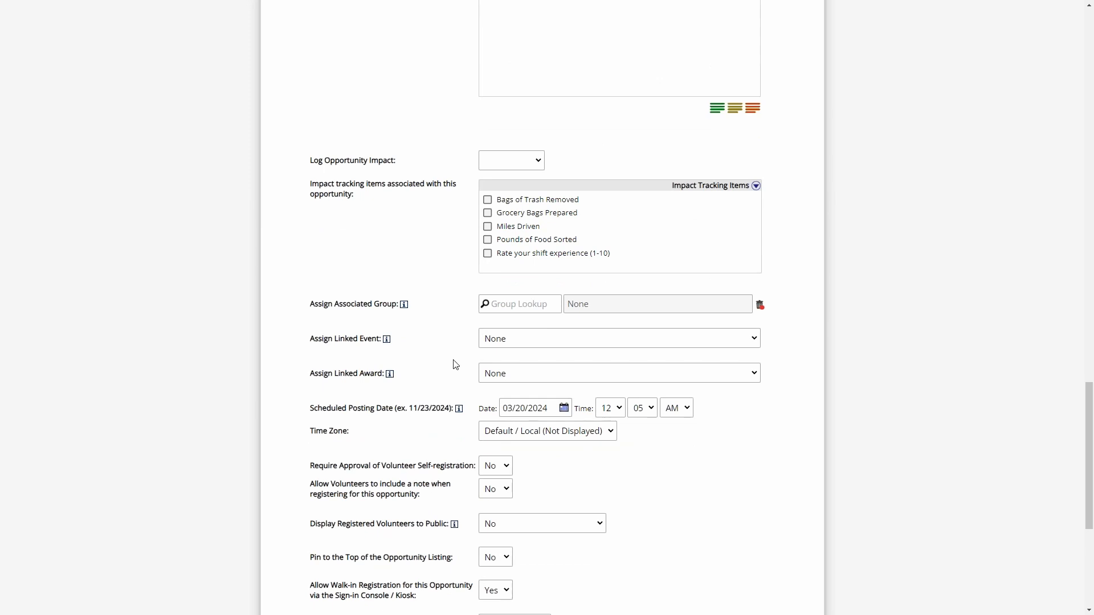
scroll(458, 398, down, 2)
scroll(447, 518, up, 3)
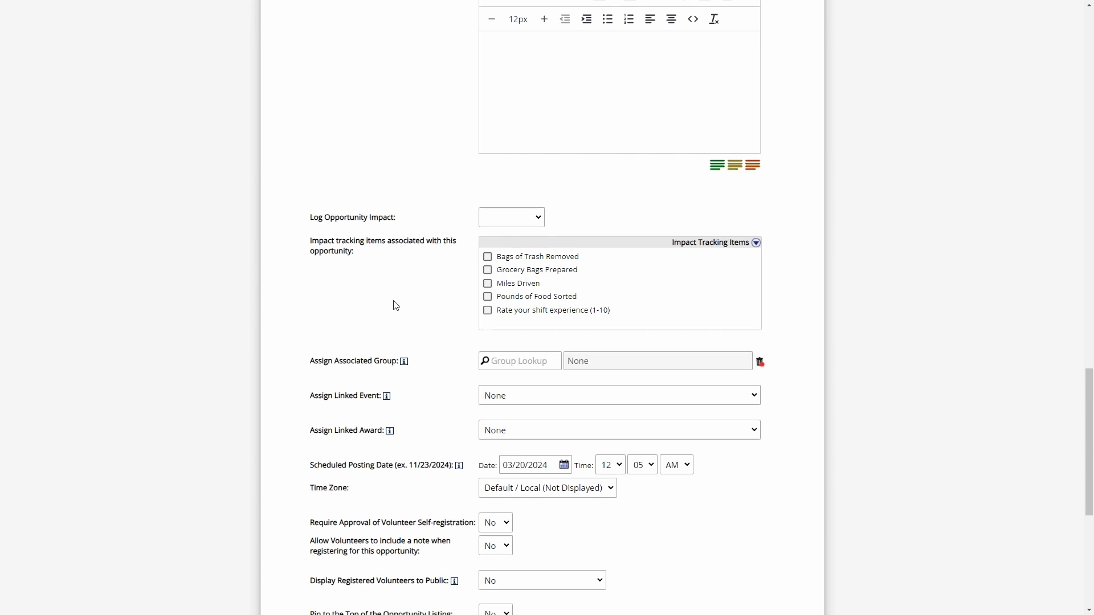
- Read the help notes for Assign Associated Group and Assign Linked Event
drag(368, 360, 383, 360)
click(345, 357)
mouse_move(404, 364)
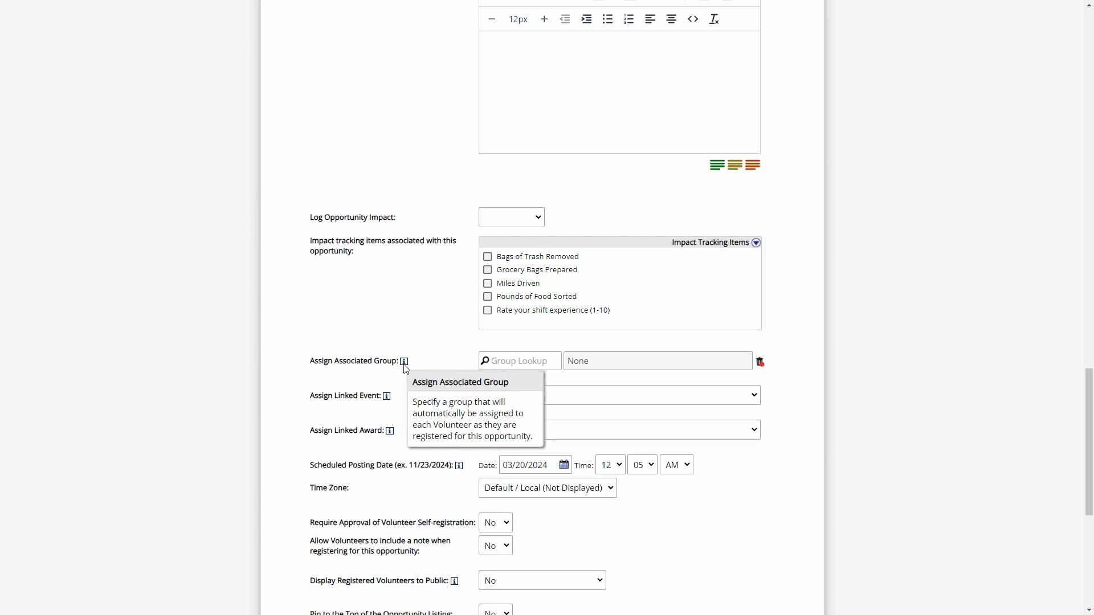
mouse_move(388, 401)
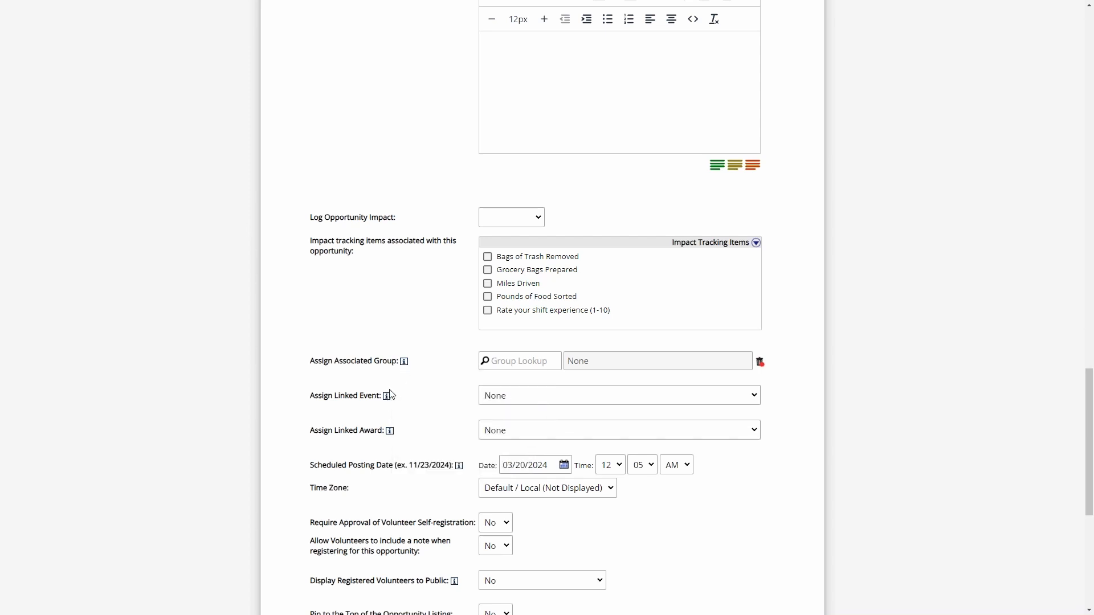
- Collapse the Advanced Options section and return to the beginning of the Add Opportunity form
scroll(435, 389, up, 10)
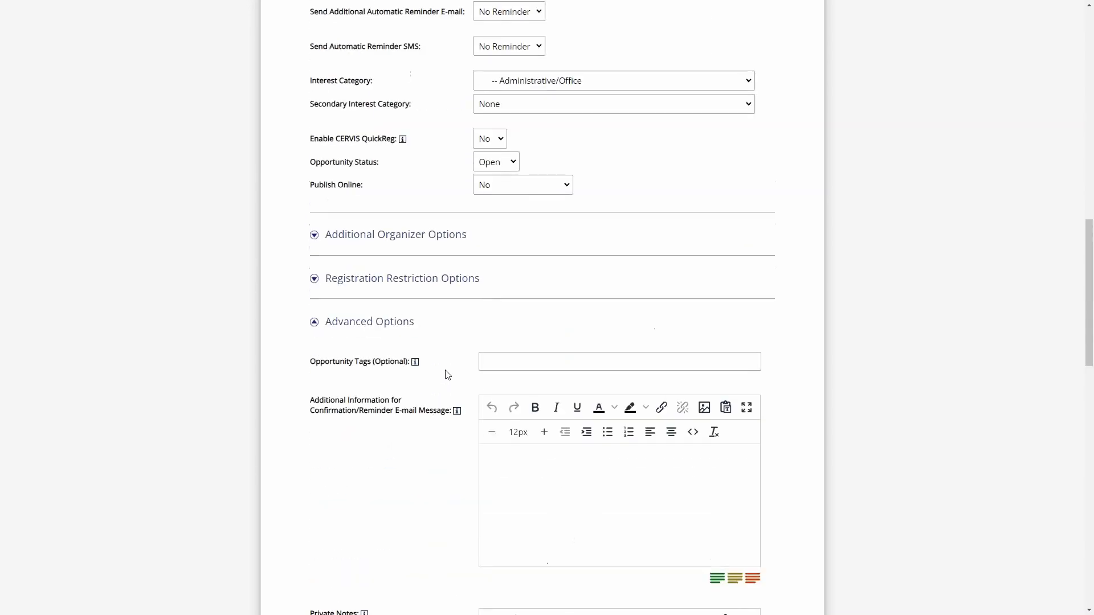
click(378, 324)
scroll(433, 422, up, 6)
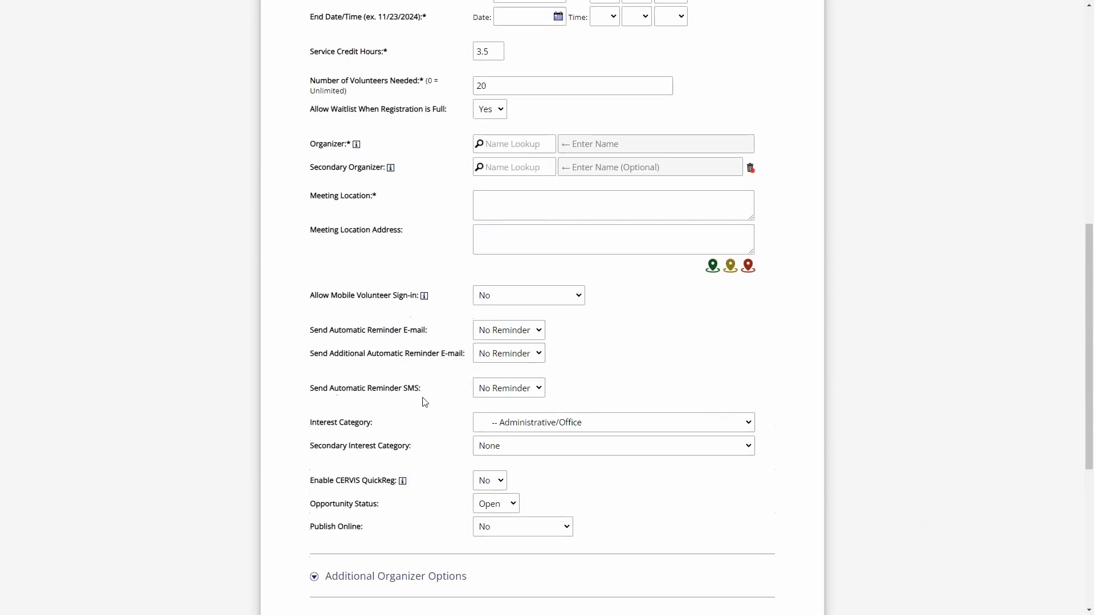
scroll(424, 402, up, 8)
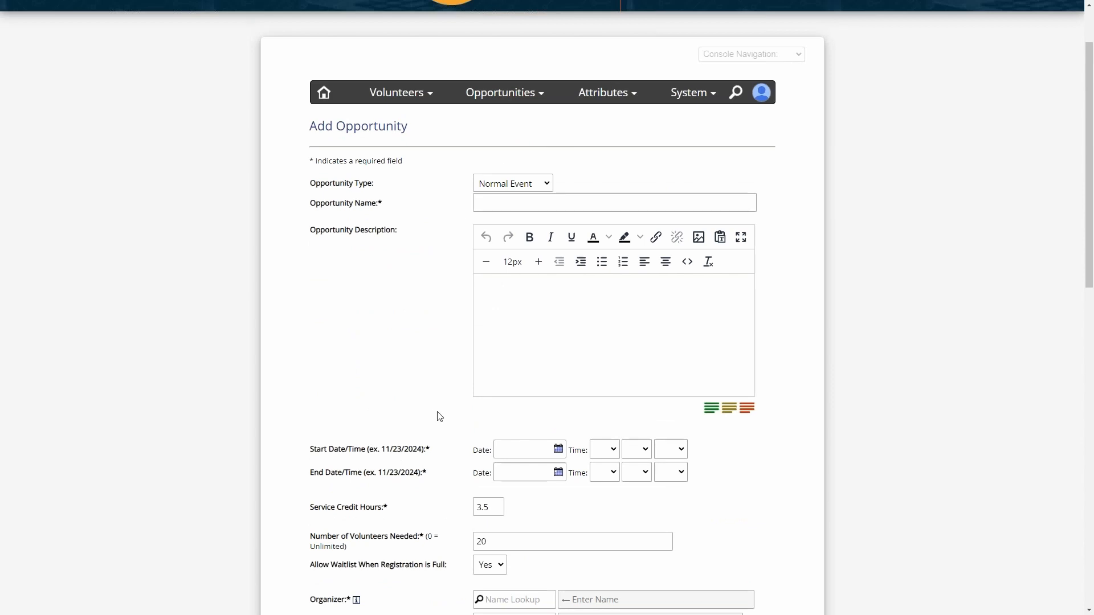
- Review the required fields from Opportunity Name through Organizer to Meeting Location
drag(433, 199, 454, 173)
click(440, 198)
scroll(424, 419, down, 4)
double_click(421, 377)
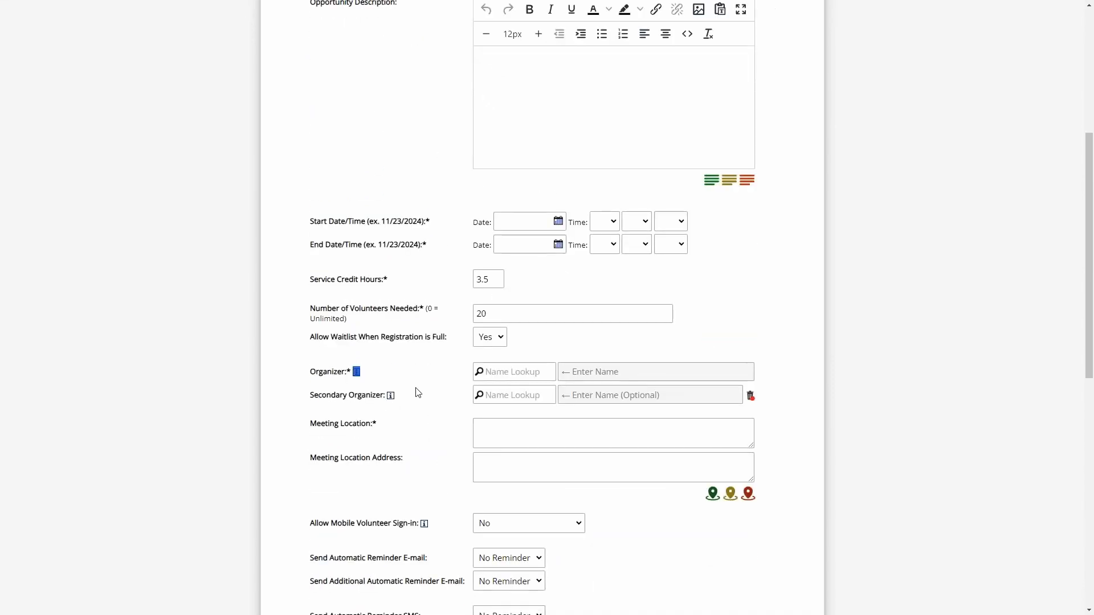
scroll(418, 393, down, 2)
drag(357, 324, 435, 312)
- Examine the Meeting Location and Meeting Location Address fields, leaving both blank
click(511, 313)
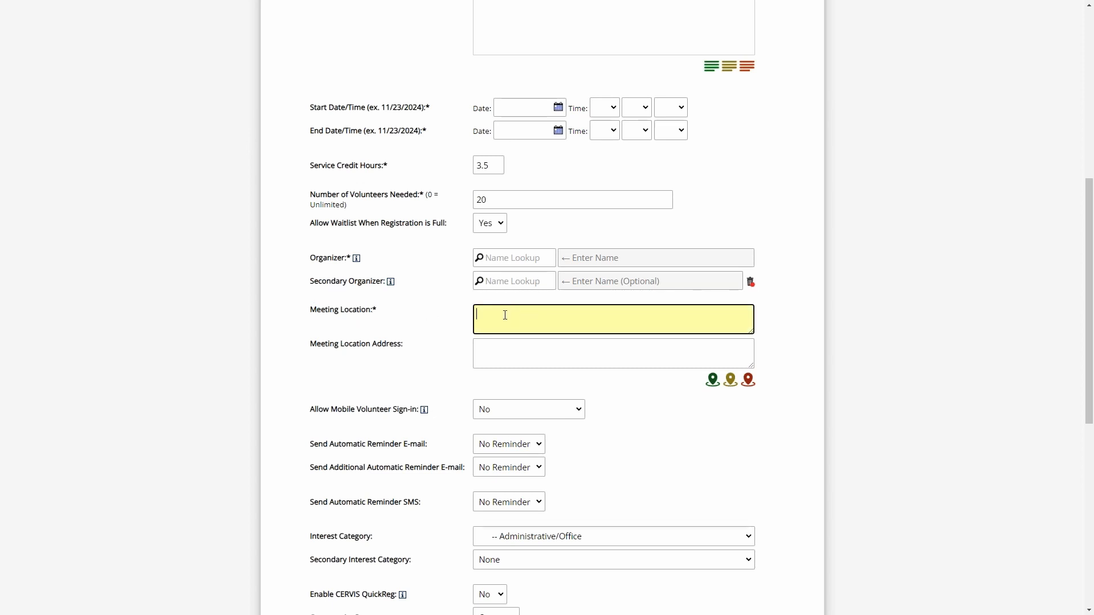
click(528, 356)
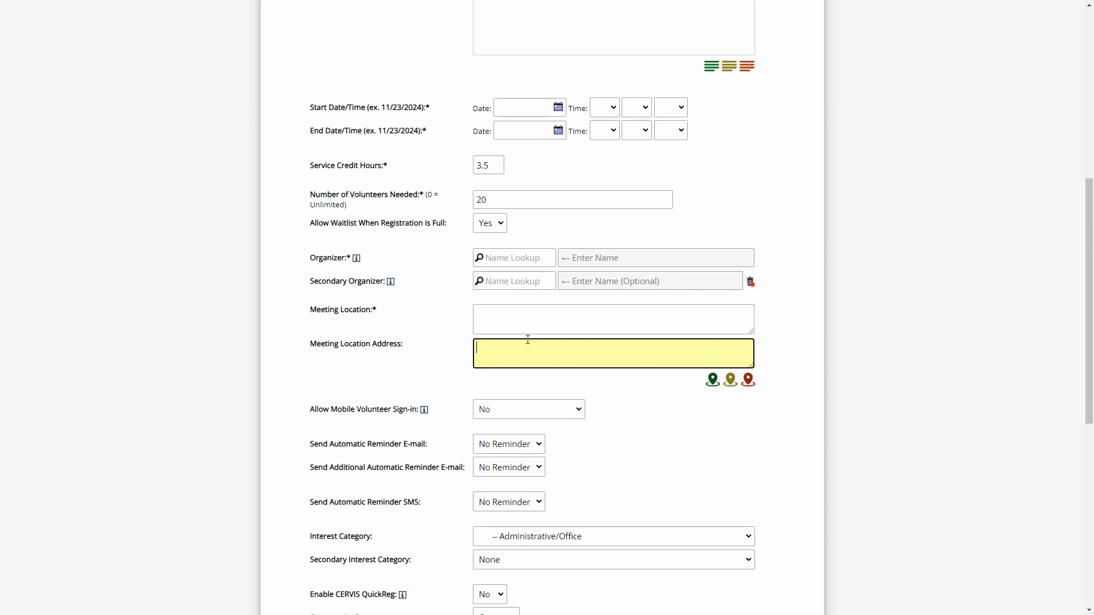
click(525, 322)
click(520, 350)
scroll(480, 350, down, 3)
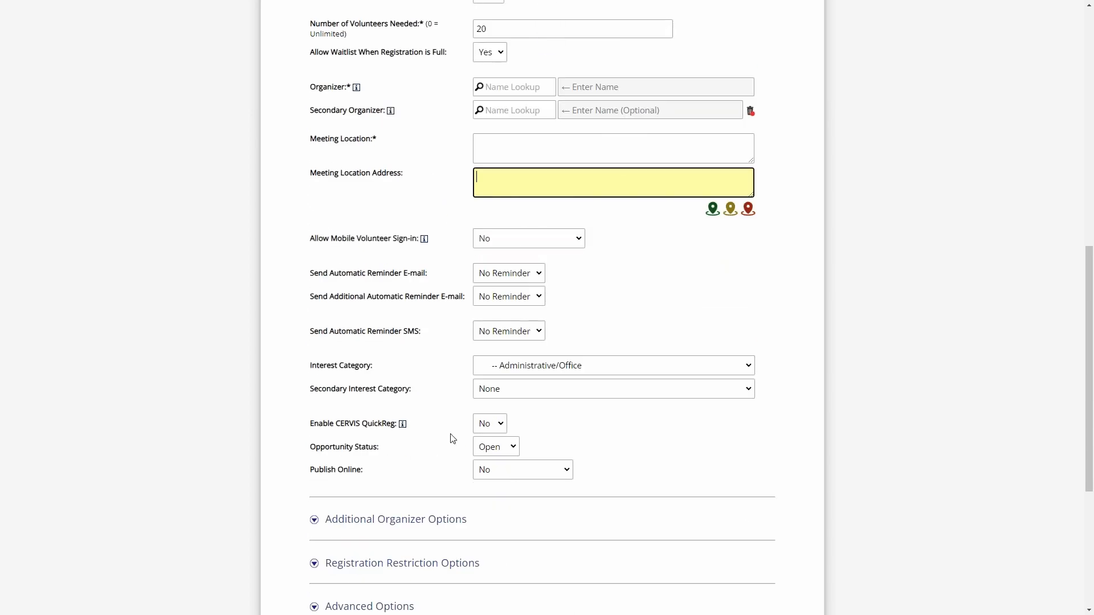
scroll(453, 447, up, 1)
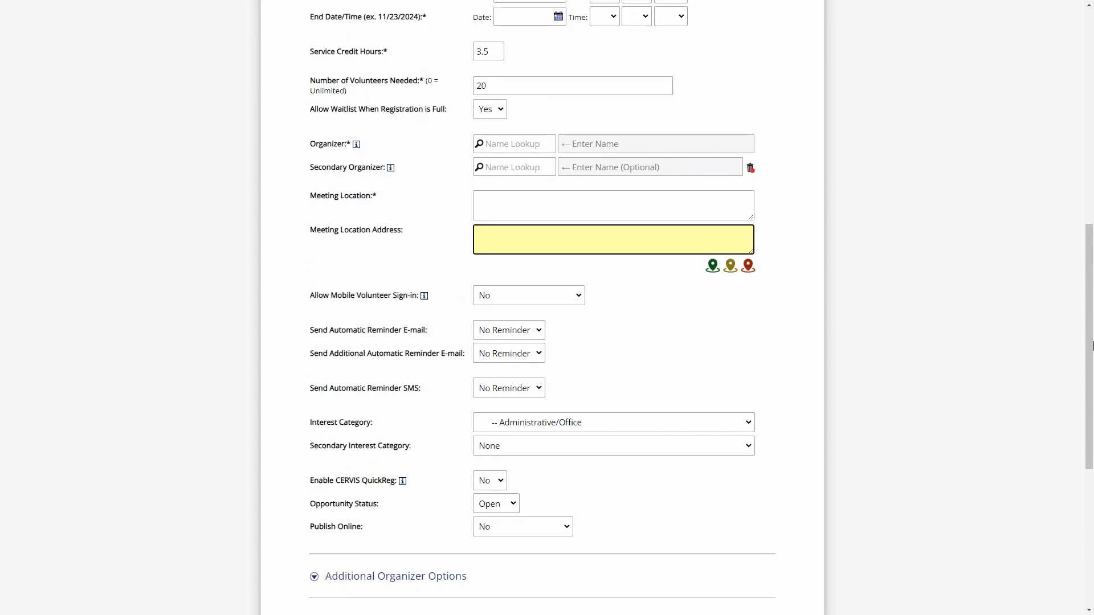
drag(1092, 346, 1079, 238)
drag(366, 478, 436, 472)
click(553, 478)
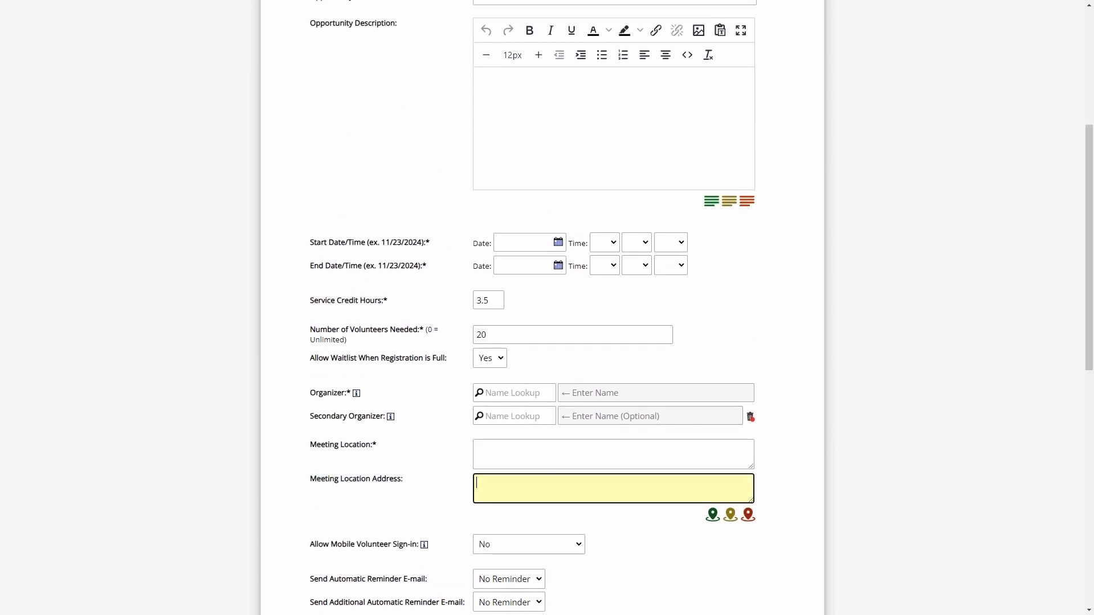
- Open the saved content loader for the Opportunity Description and cancel it without loading anything
click(550, 140)
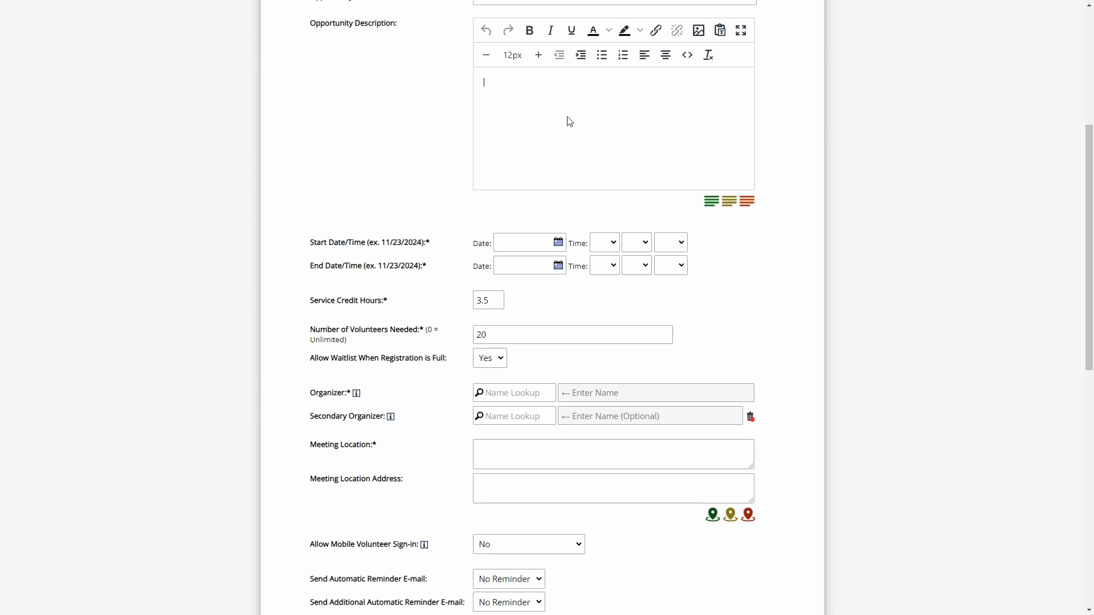
click(730, 202)
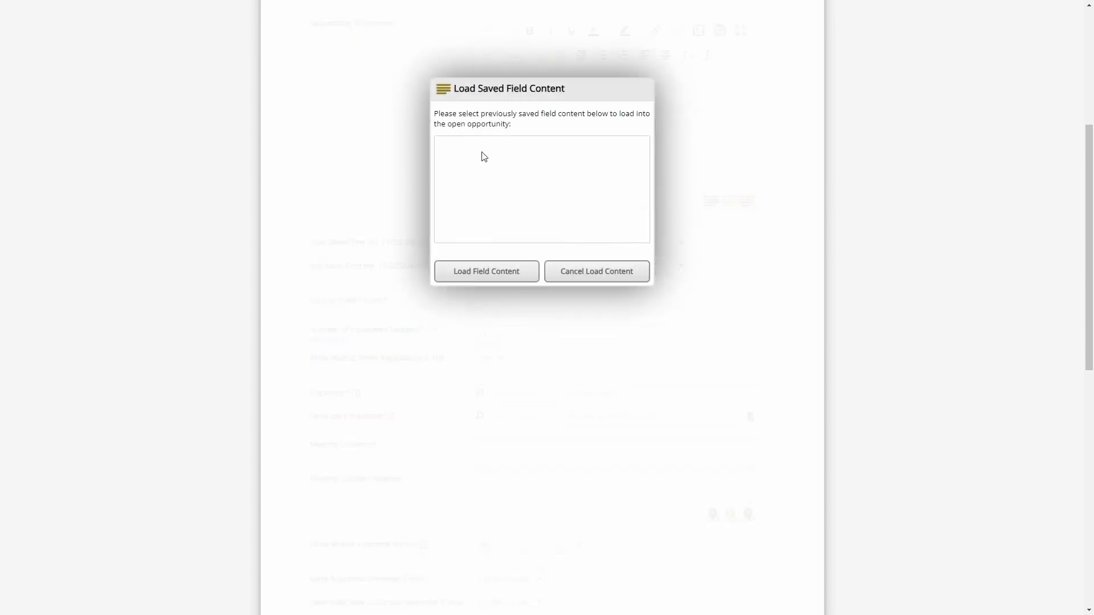
click(620, 271)
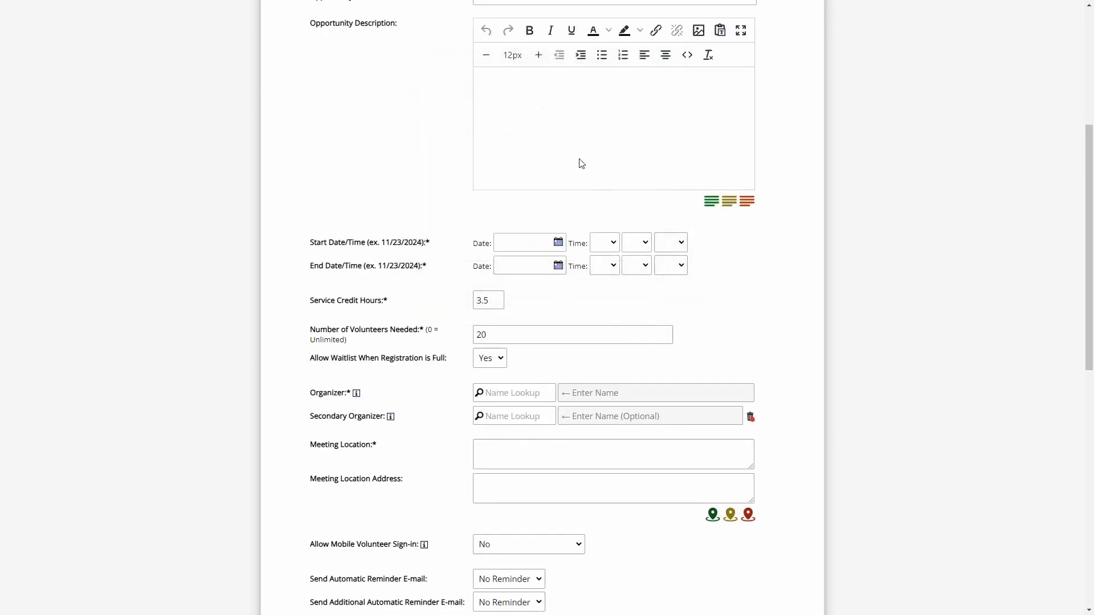
click(567, 112)
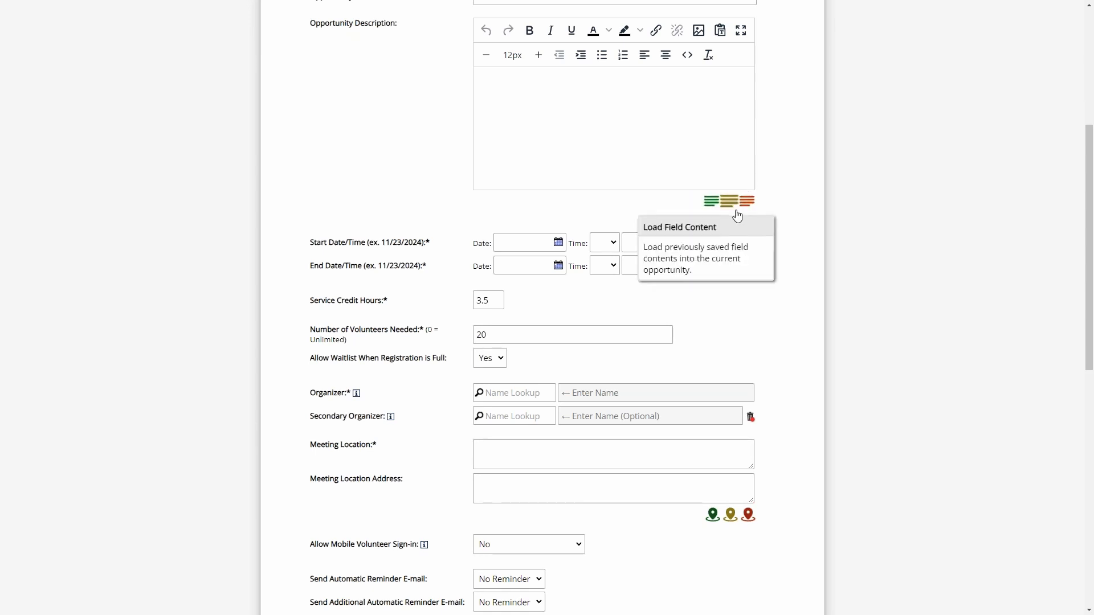
- Read the Save Location help note and inspect the meeting location and address fields it applies to
scroll(627, 298, down, 3)
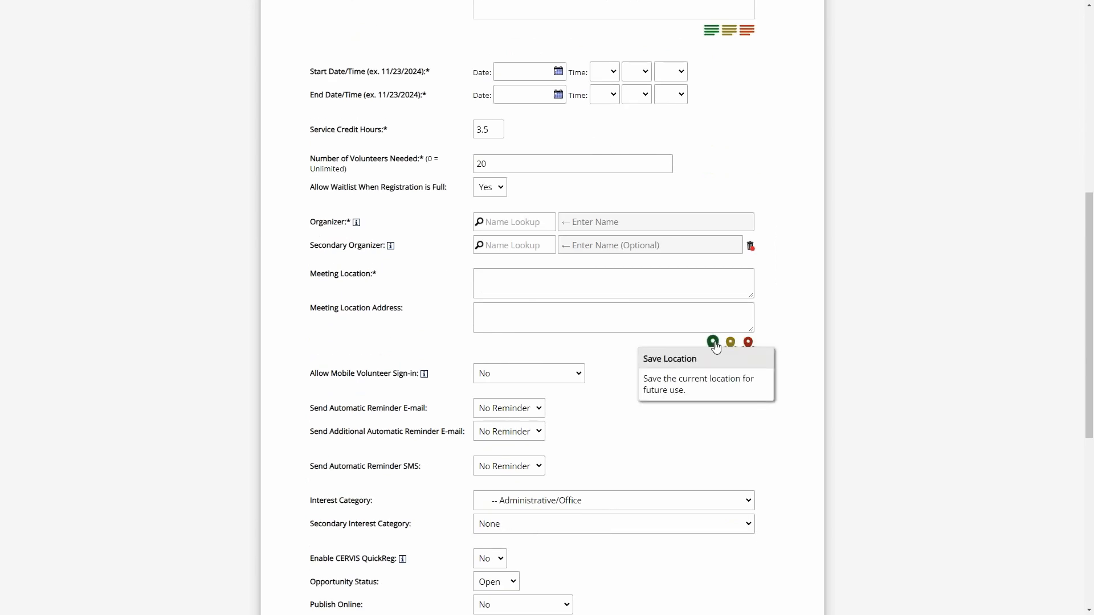
click(515, 283)
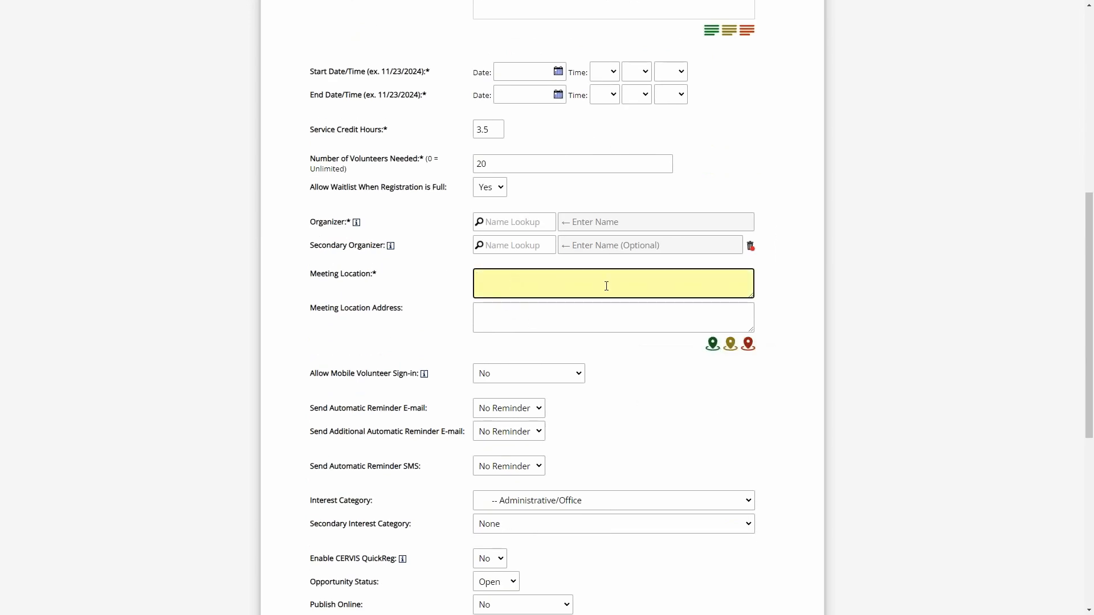
click(537, 315)
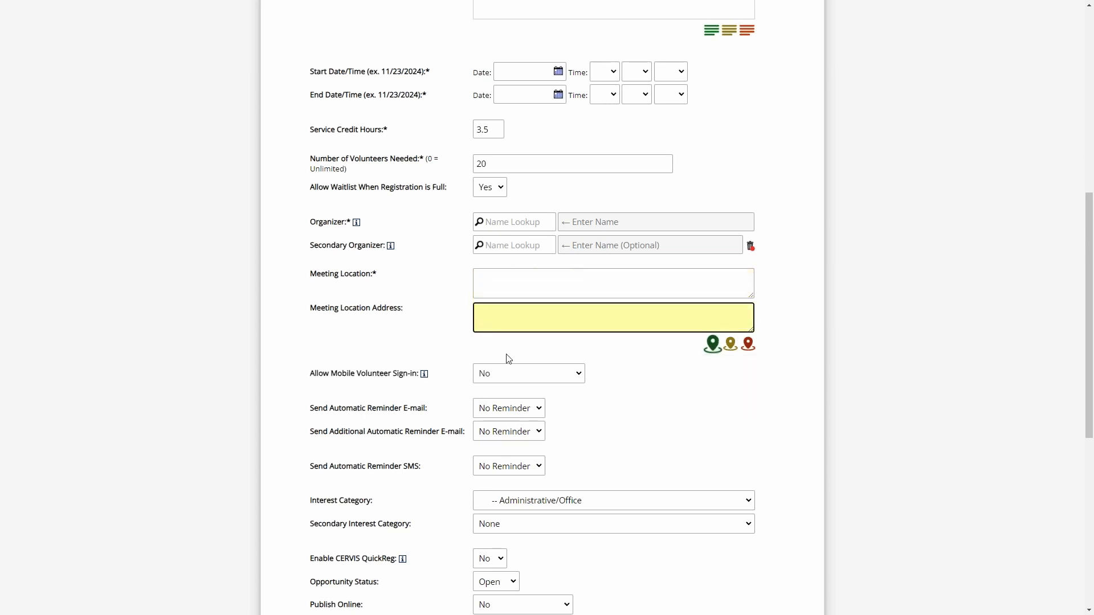
scroll(399, 307, down, 2)
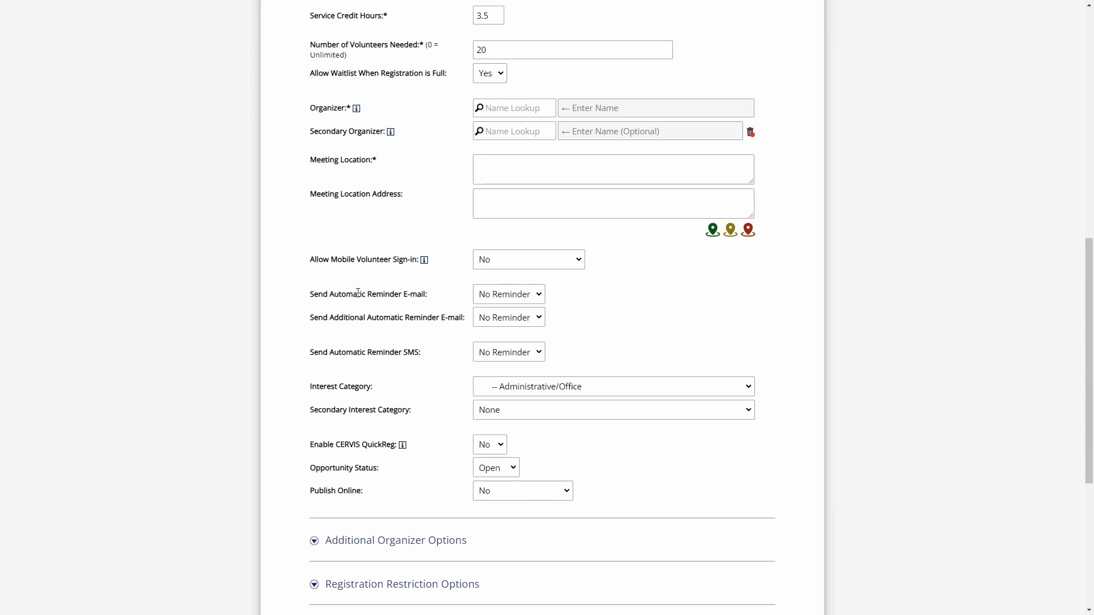
- View the available timings for Send Automatic Reminder E-mail and close the list without choosing one
drag(370, 295, 442, 297)
click(437, 300)
drag(368, 294, 440, 296)
click(440, 296)
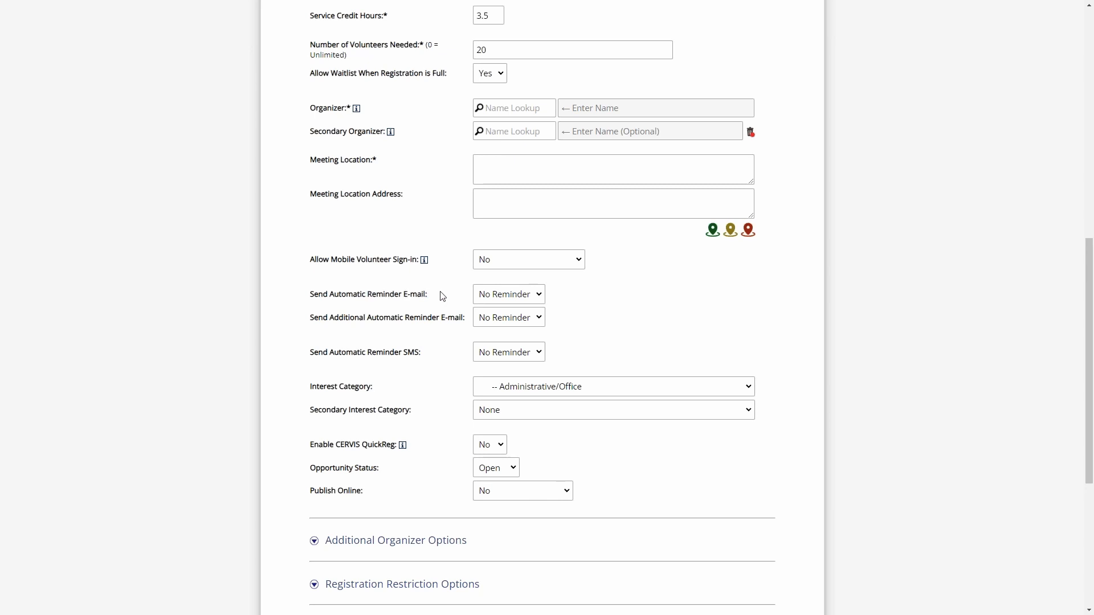
click(485, 301)
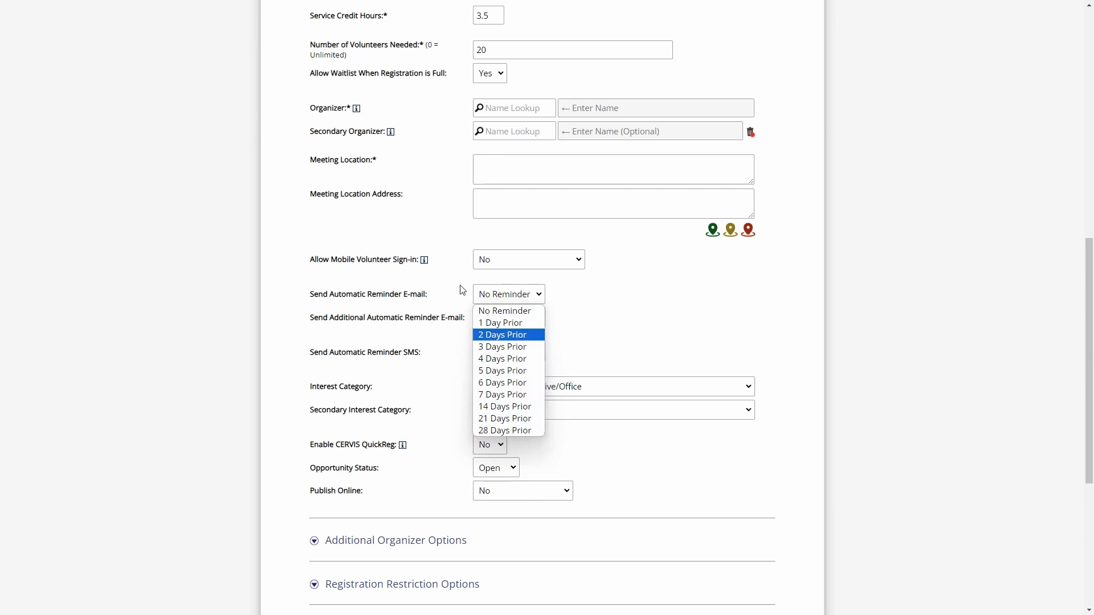
click(444, 306)
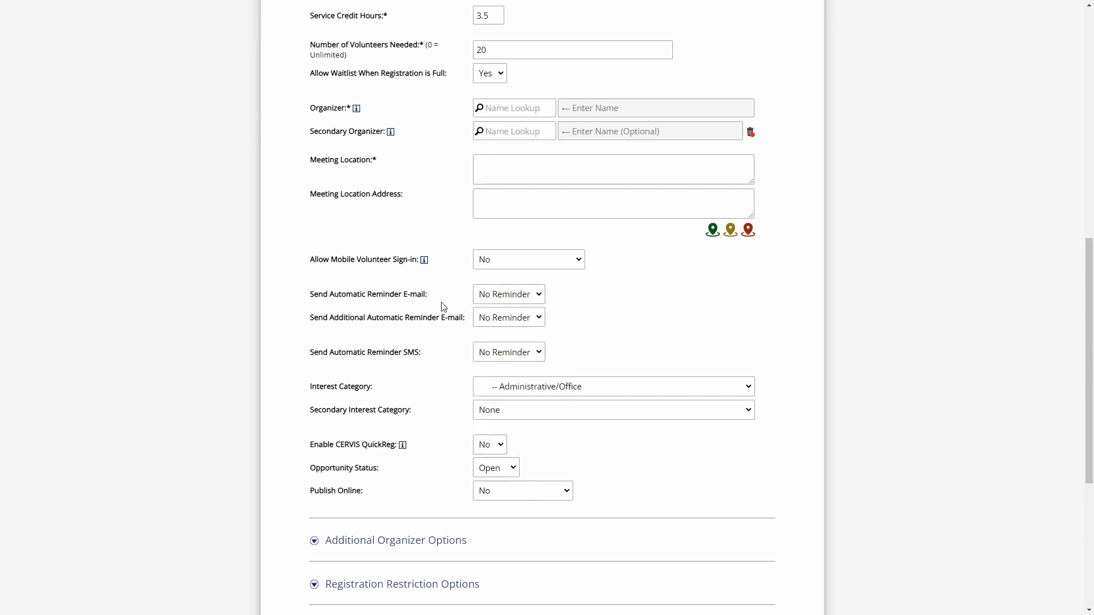
- Set the additional automatic reminder e-mail to 7 Days Prior and the automatic reminder e-mail to 1 Day Prior
click(501, 319)
click(405, 317)
click(509, 319)
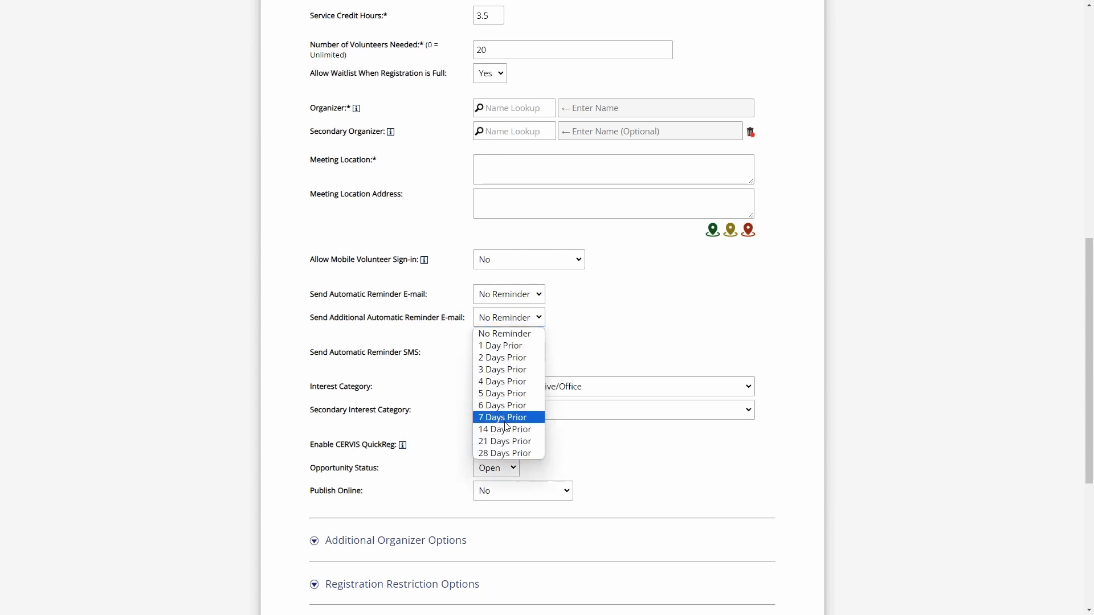
click(504, 417)
click(504, 295)
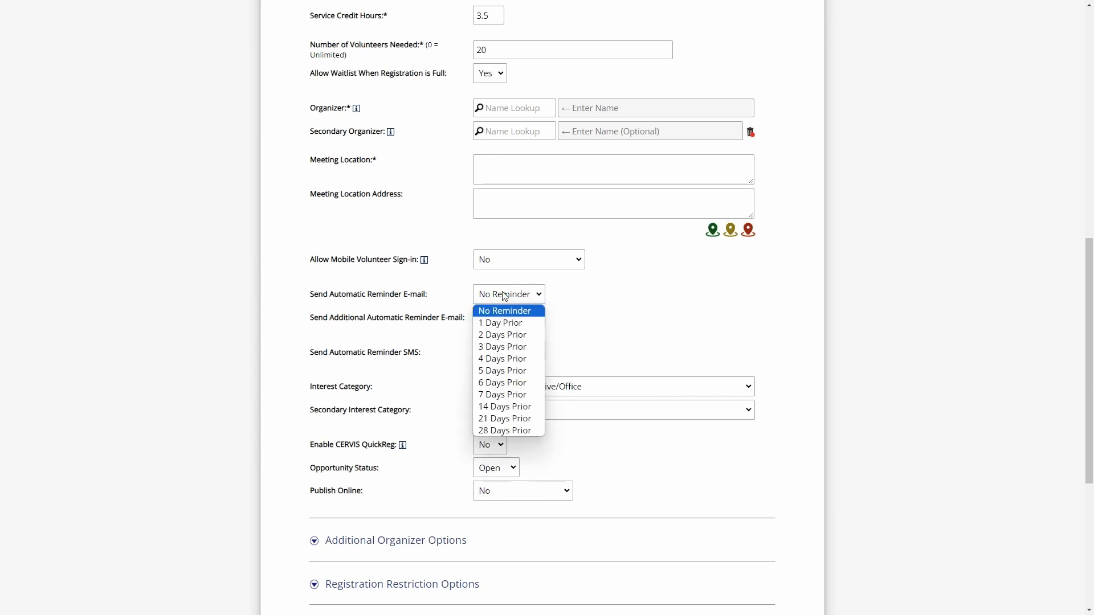
click(501, 322)
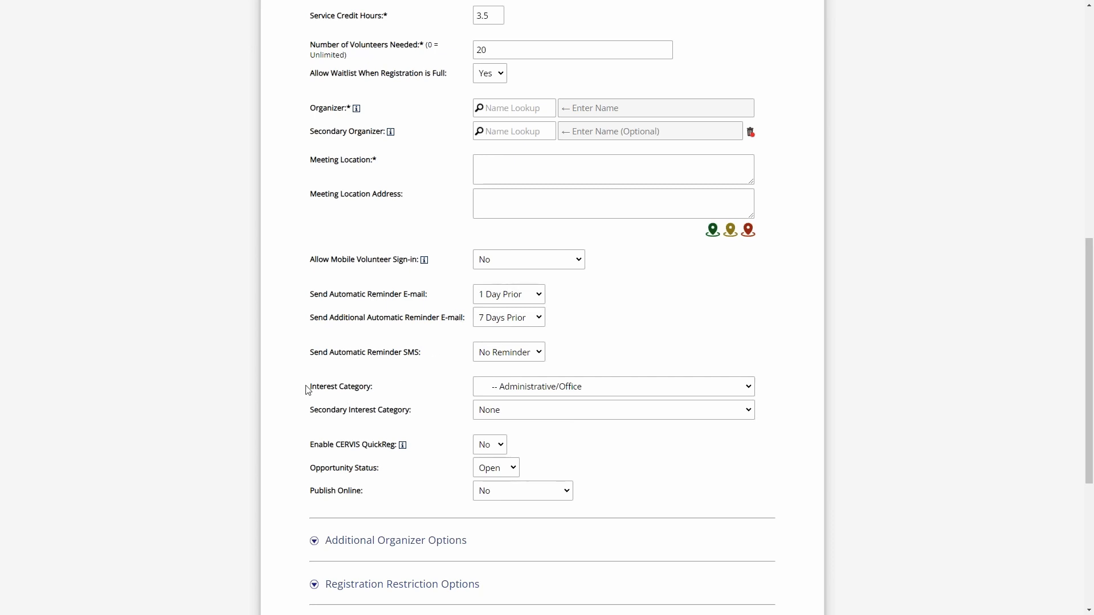
- Look through the program and site options available for Interest Category and close the list without changing the selection
drag(325, 387, 373, 387)
click(378, 390)
click(545, 383)
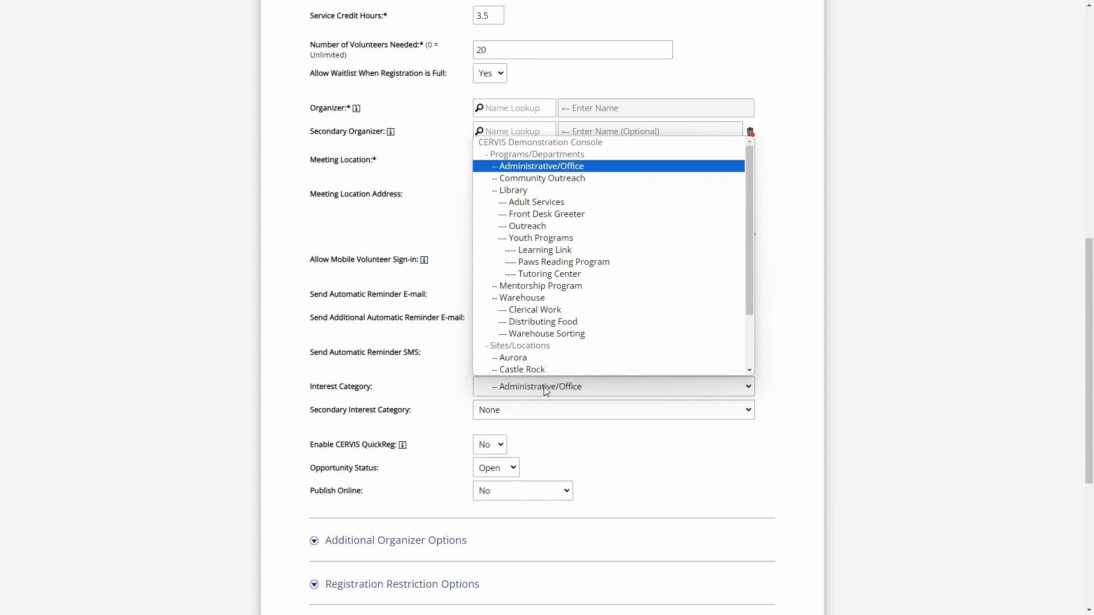
scroll(671, 180, down, 3)
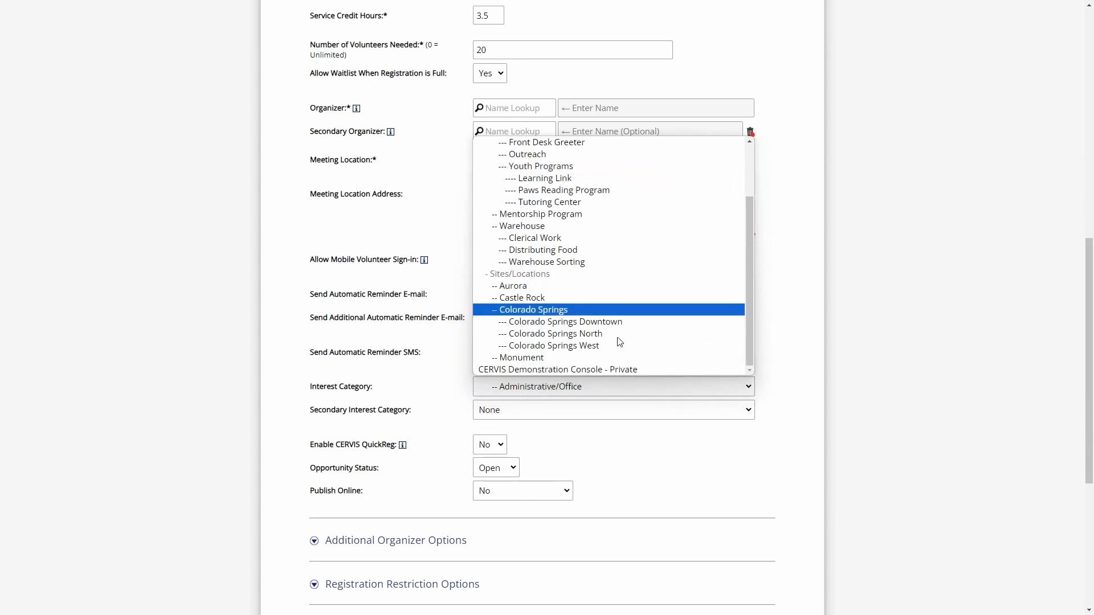
scroll(747, 218, up, 3)
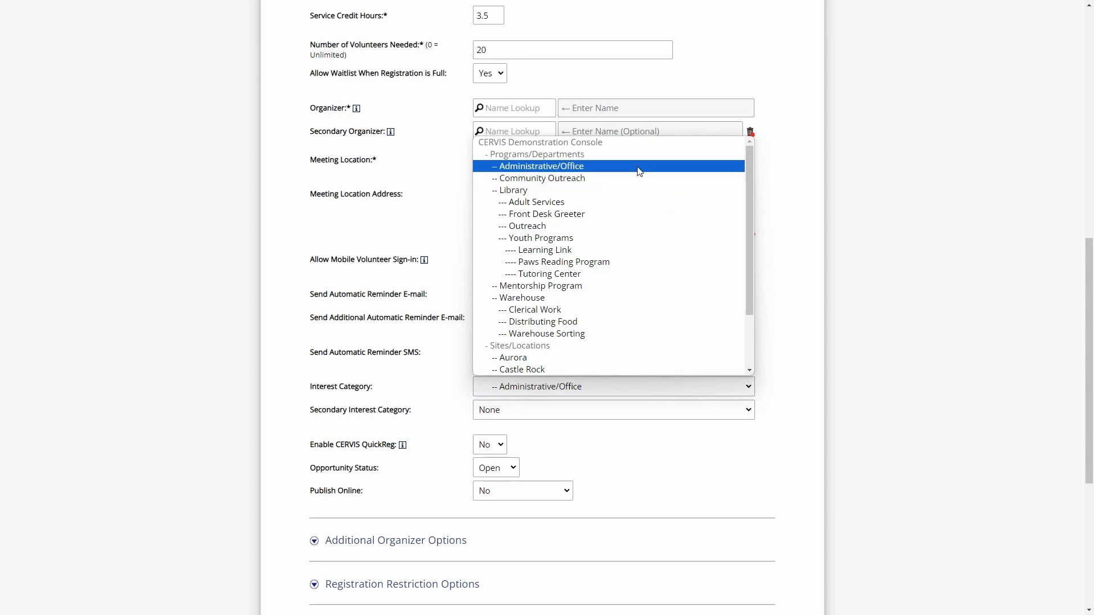
scroll(650, 205, down, 2)
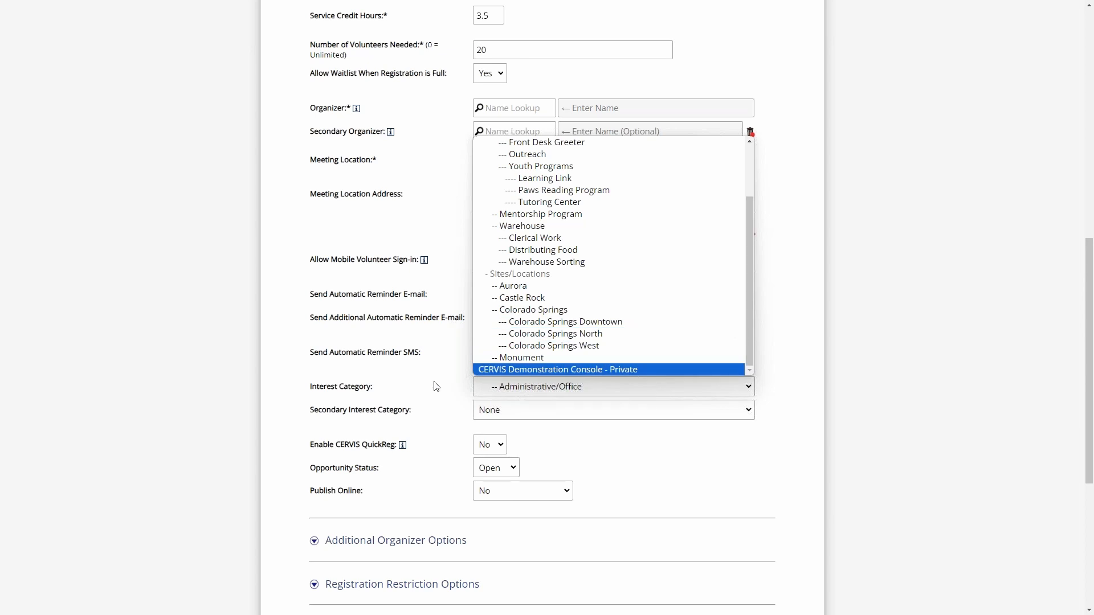
scroll(556, 222, up, 2)
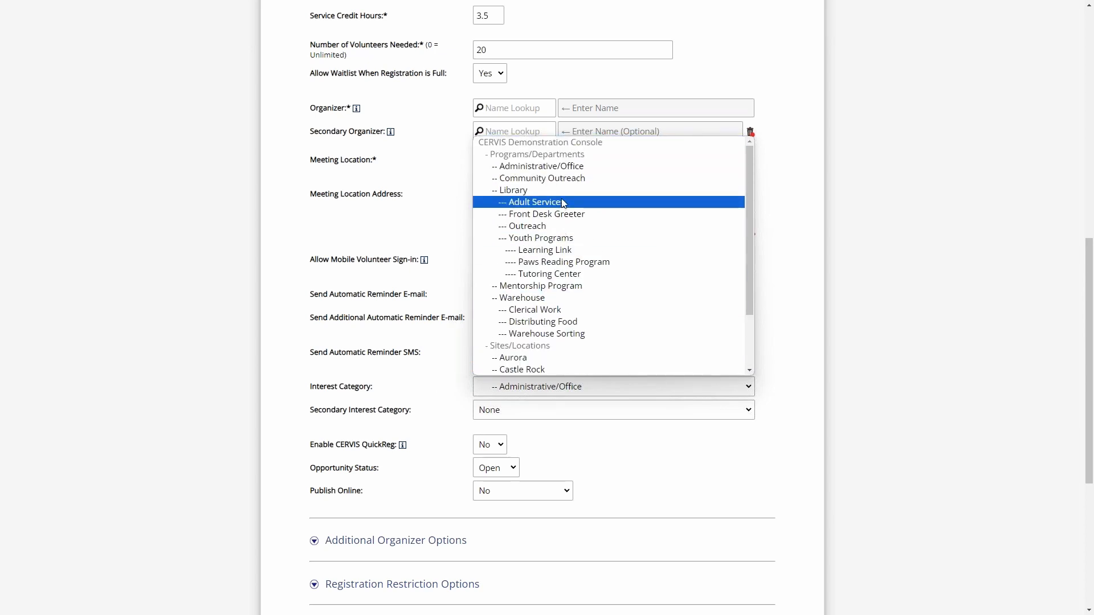
click(431, 410)
drag(310, 386, 400, 410)
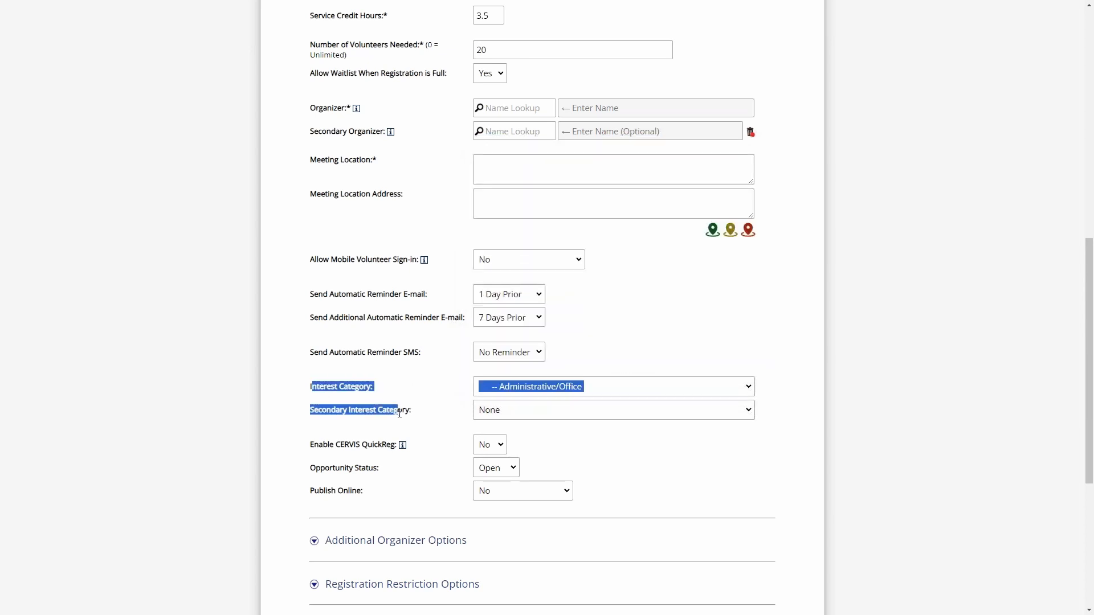
click(402, 412)
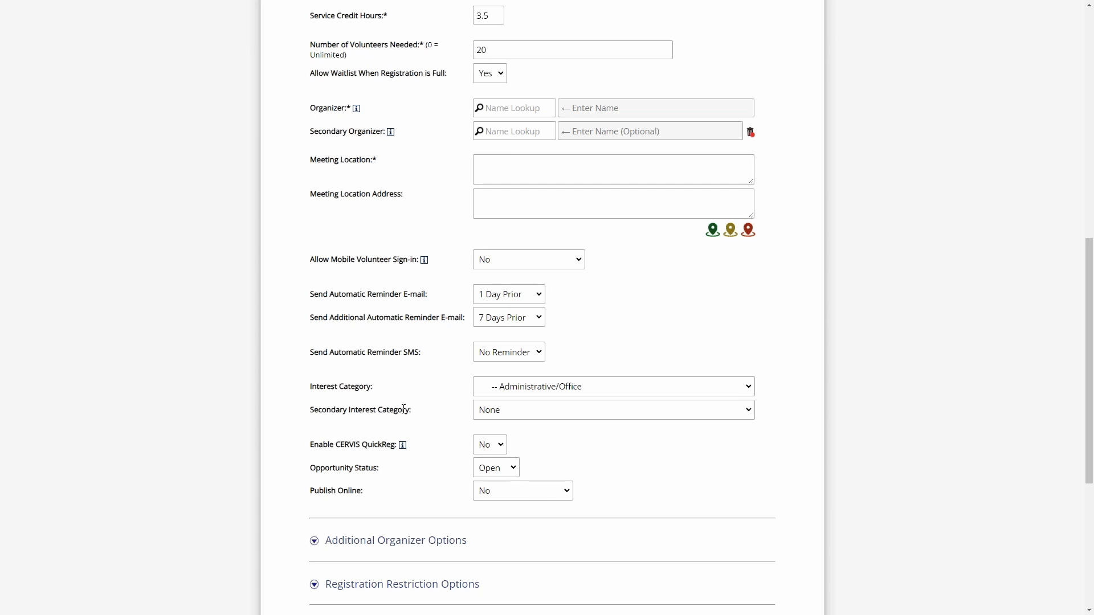
triple_click(384, 393)
click(386, 393)
- Examine the Publish Online choices for the opportunity and leave the setting at No
scroll(409, 392, down, 2)
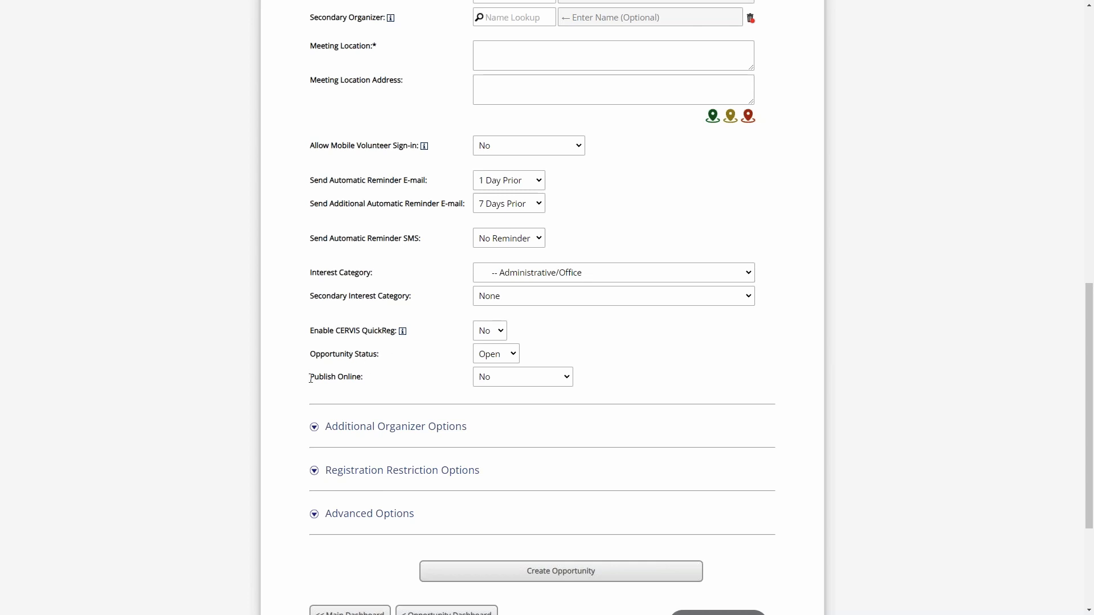
drag(311, 378, 369, 380)
click(381, 381)
click(514, 378)
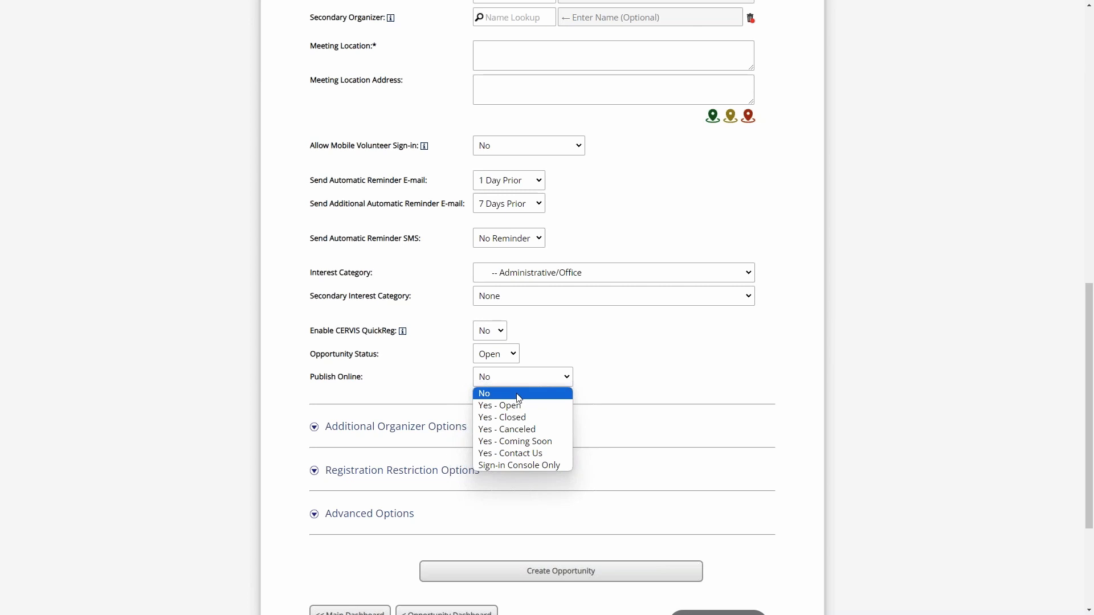
click(519, 397)
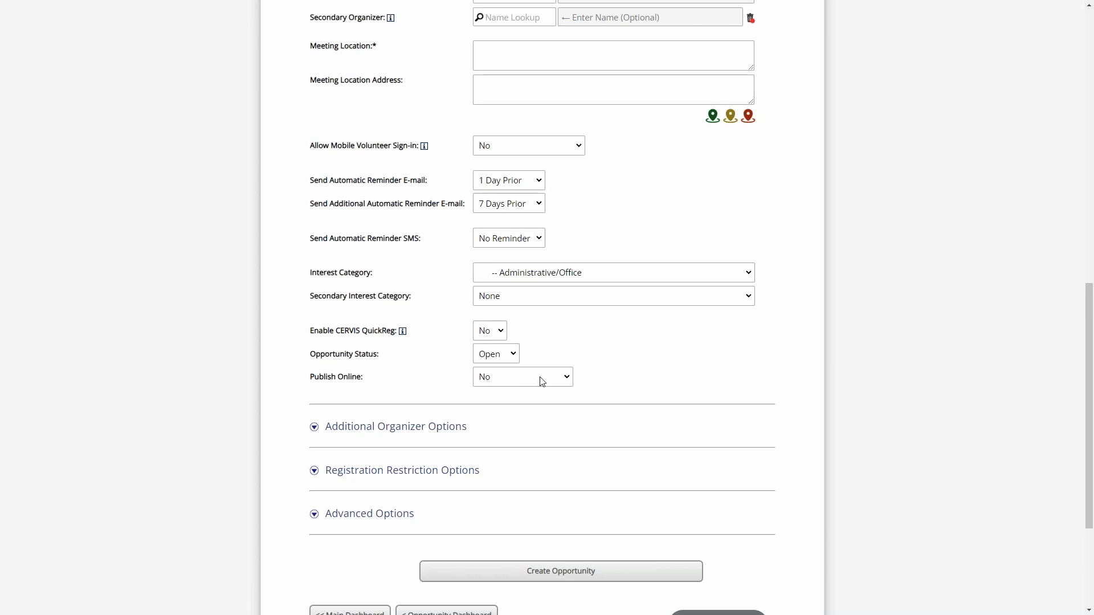
drag(318, 377, 354, 375)
click(368, 377)
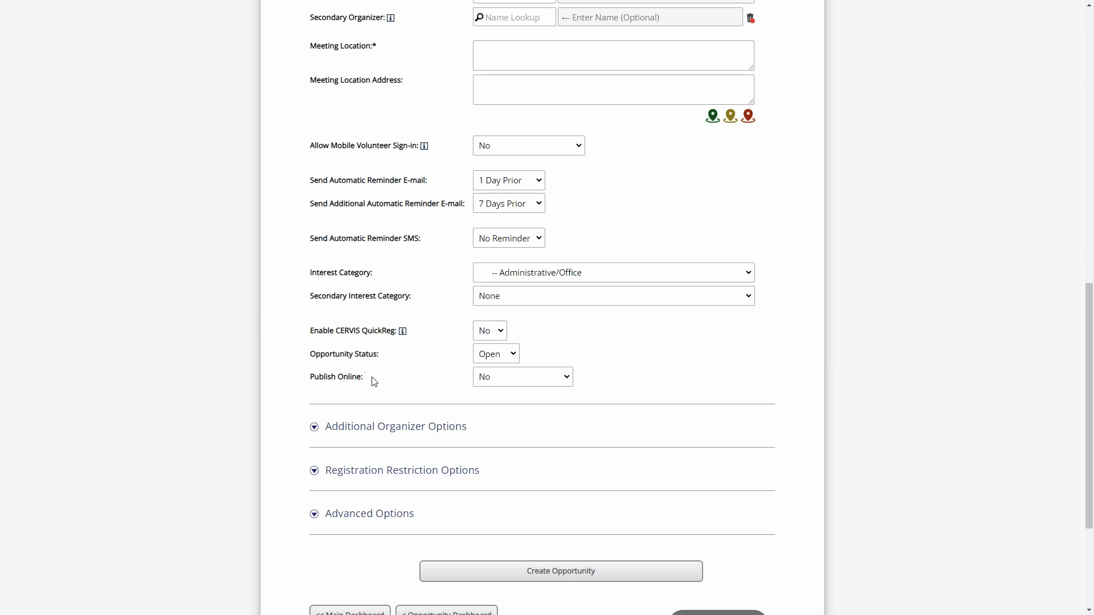
click(523, 377)
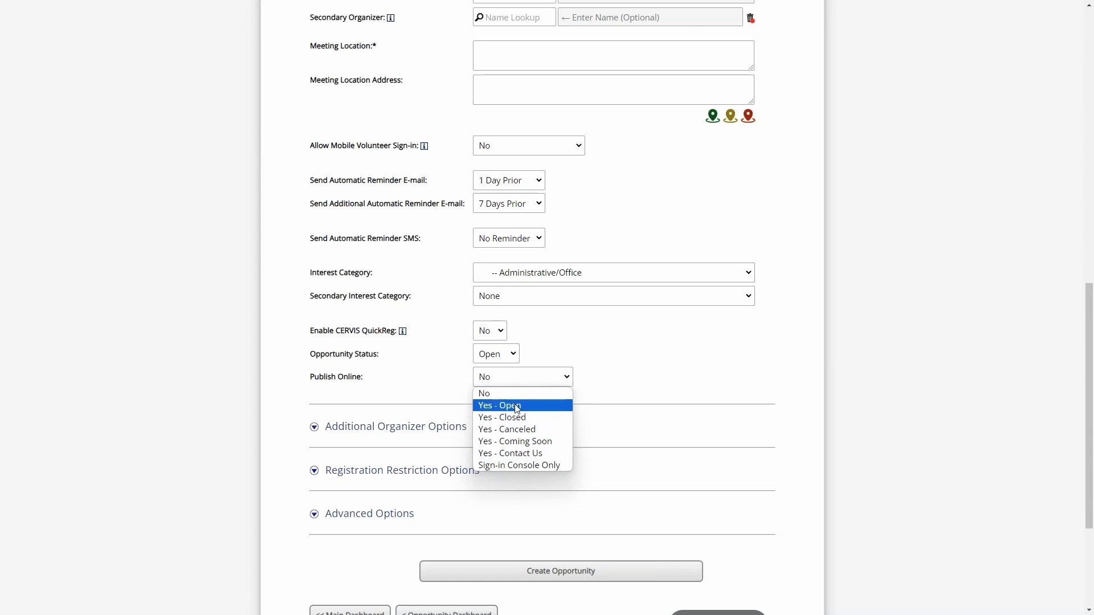
click(396, 379)
- Check the Opportunity Status choices by switching the status to Closed and back to Open
drag(336, 353, 511, 354)
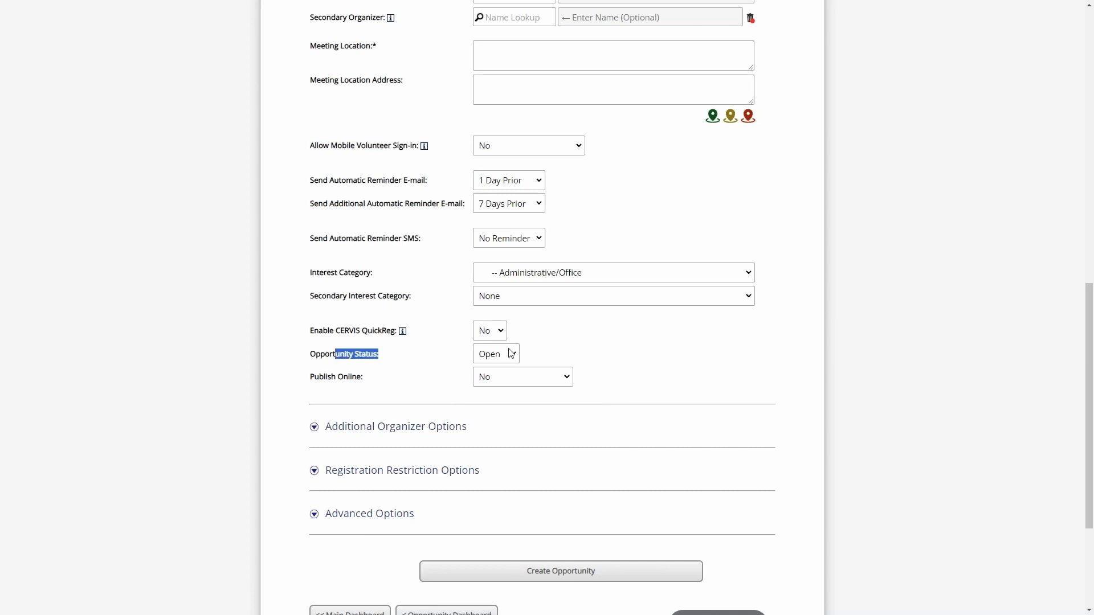
click(423, 357)
click(503, 358)
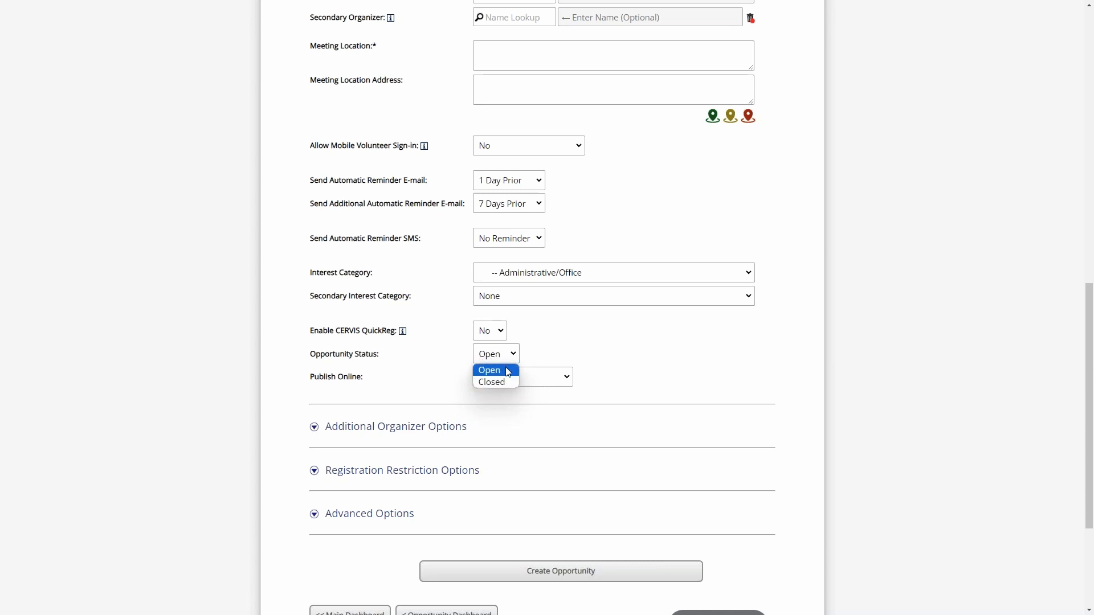
click(507, 369)
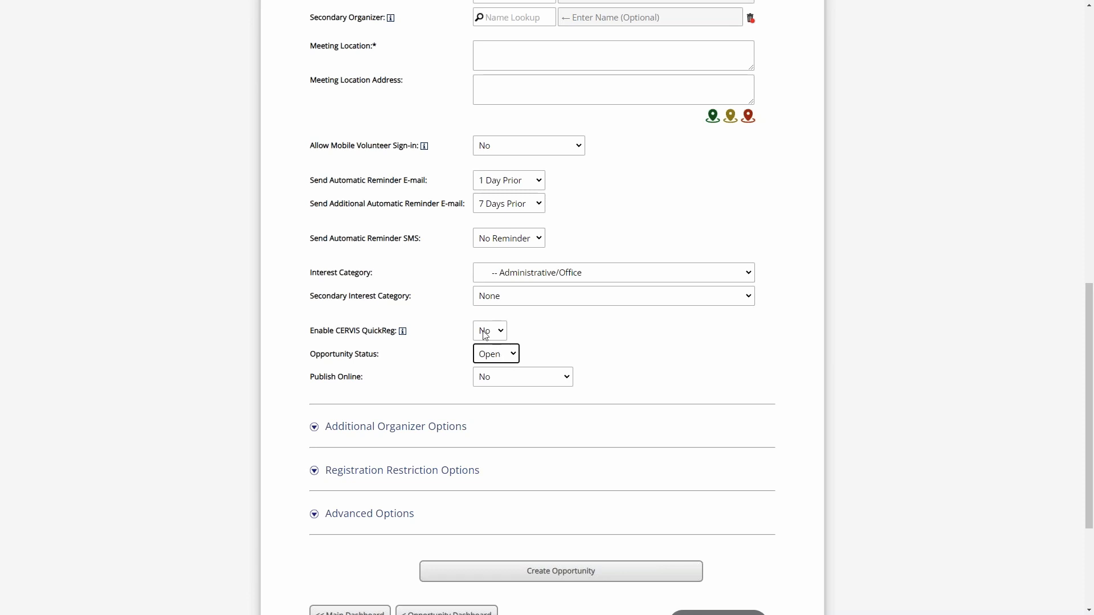
click(497, 357)
click(507, 383)
click(514, 358)
click(509, 369)
- Set Publish Online to Yes - Open and review the other publishing choices
click(514, 380)
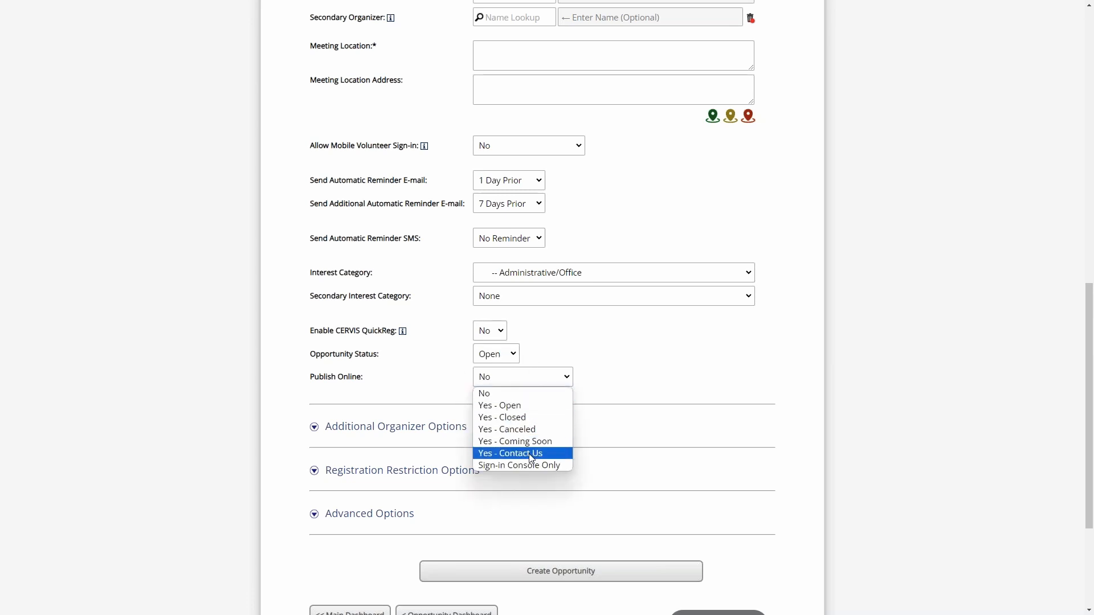
click(516, 407)
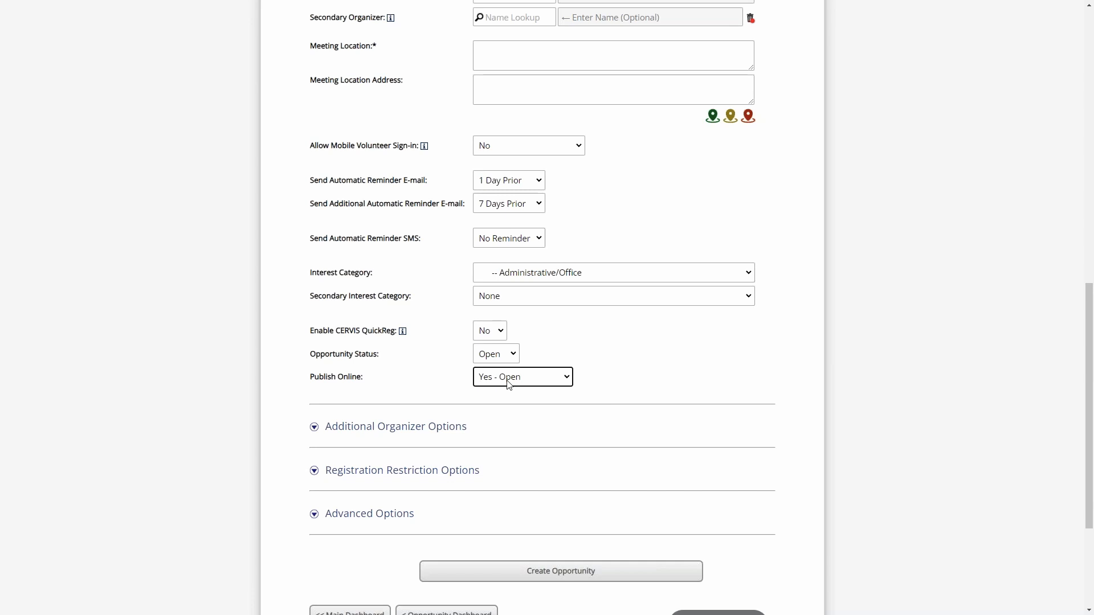
click(507, 380)
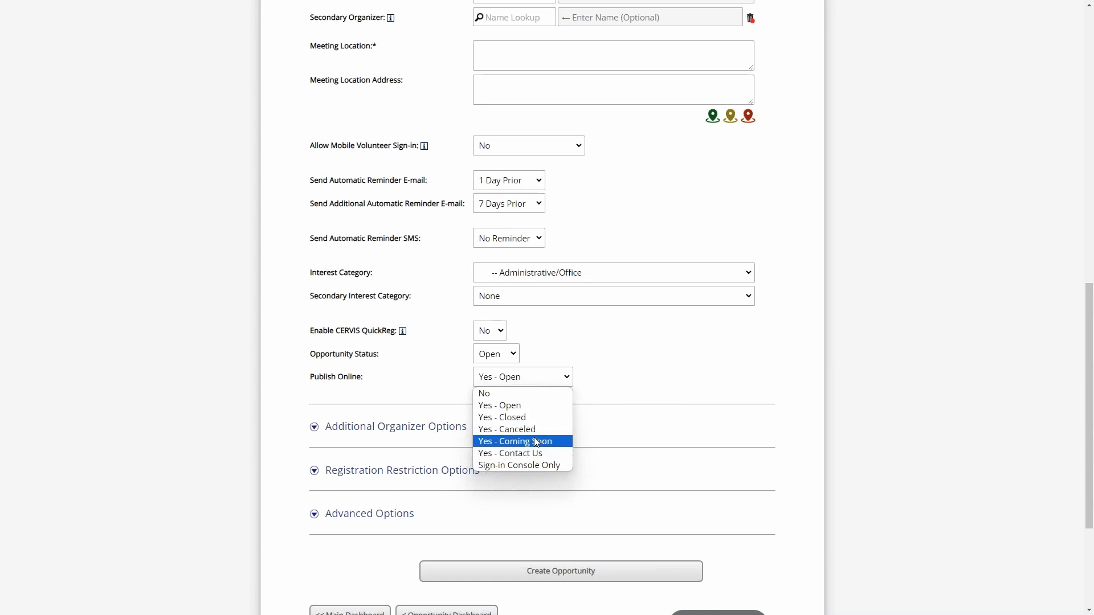
click(536, 405)
click(448, 383)
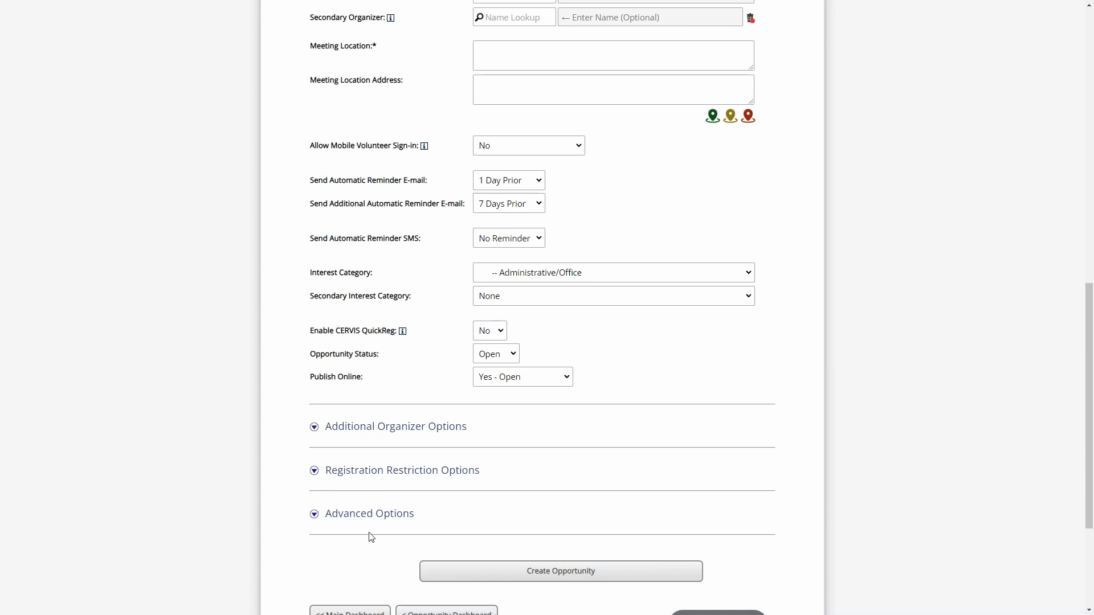
- Expand the Advanced Options and set the Scheduled Posting Date to 03/22/2024 at 12:00 PM
click(377, 515)
scroll(439, 481, down, 10)
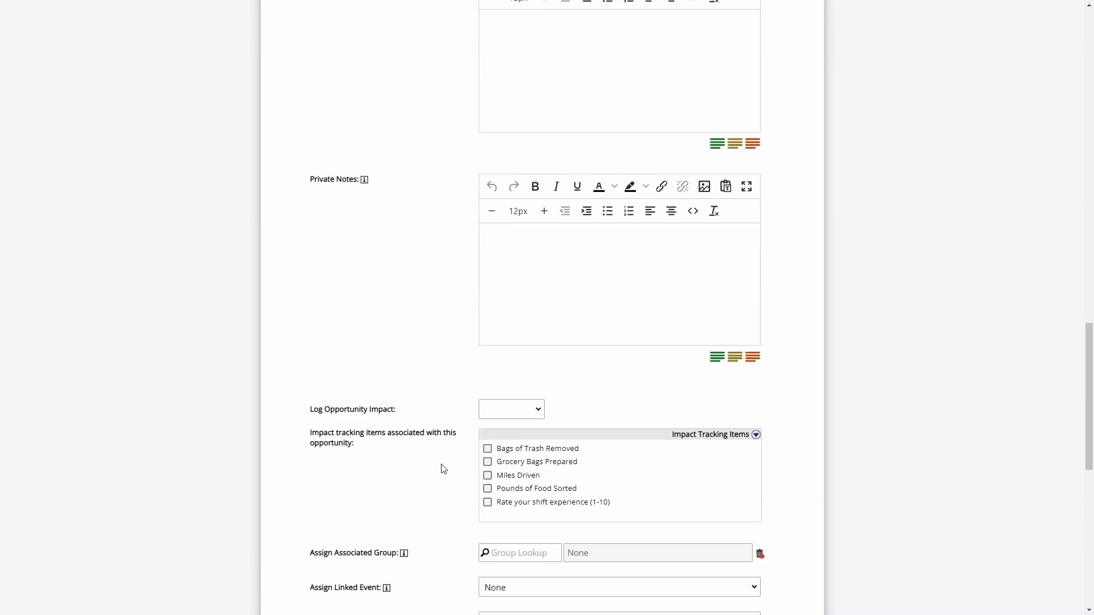
scroll(442, 464, down, 7)
drag(322, 258, 393, 260)
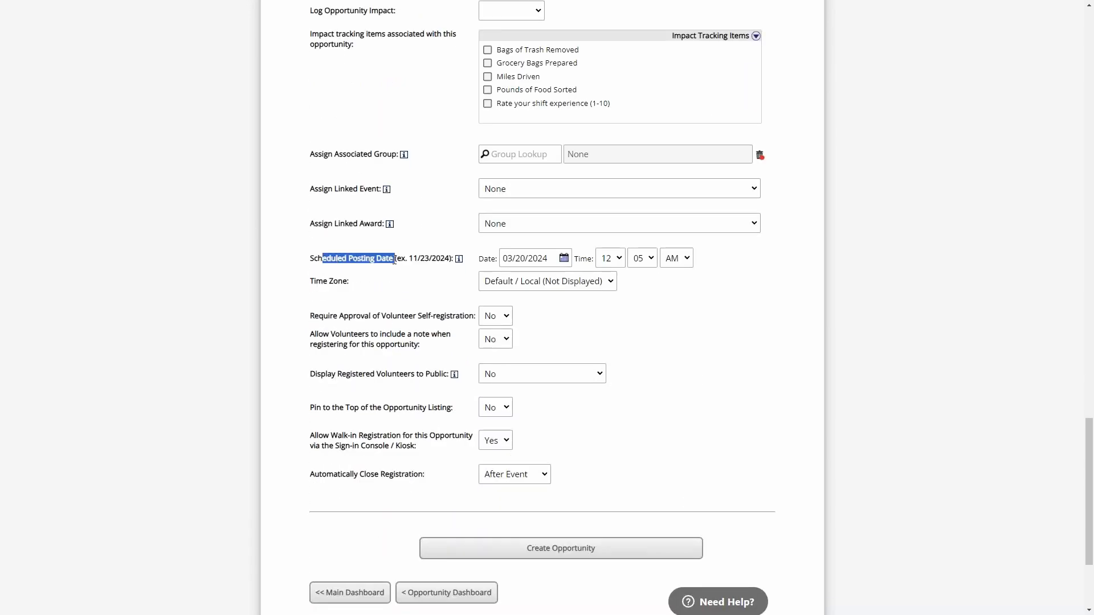
click(542, 257)
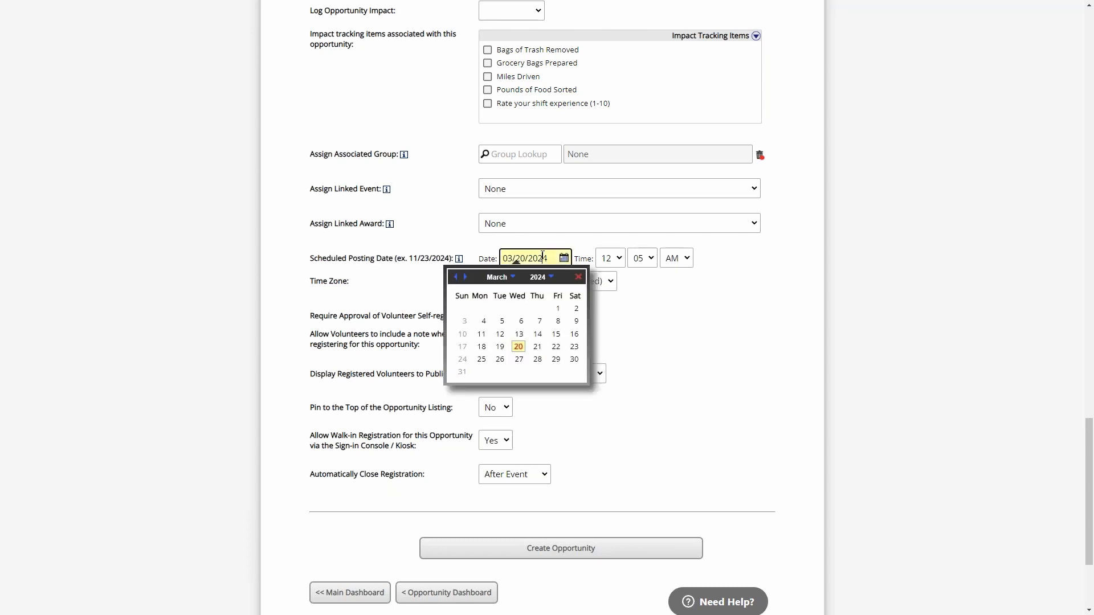
click(556, 347)
click(653, 262)
click(637, 286)
click(677, 258)
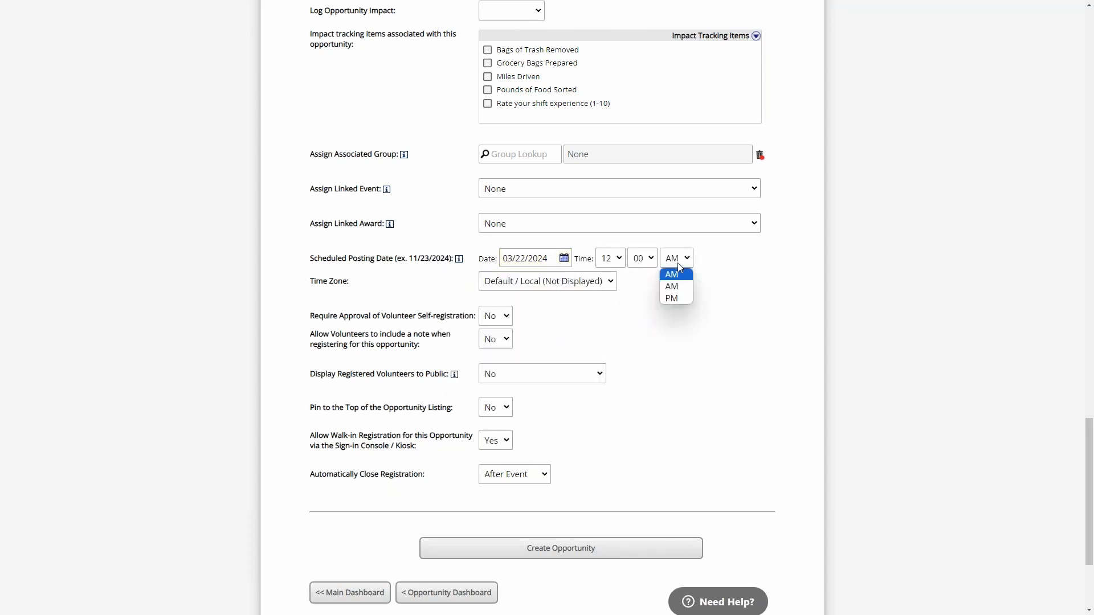
click(678, 297)
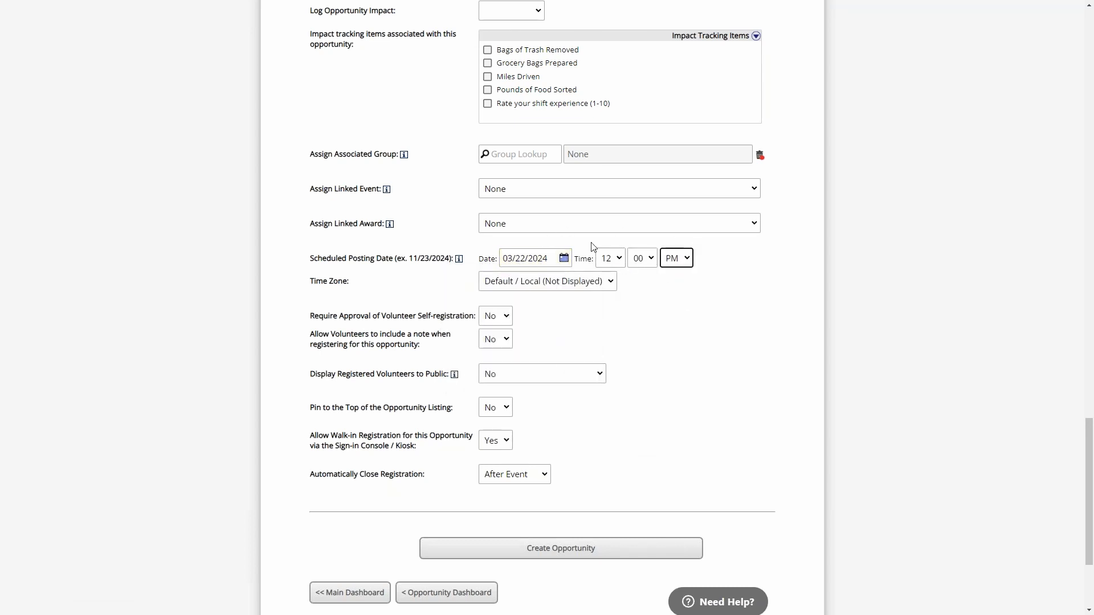
- Recheck the Publish Online choices that go with the scheduled posting date, keeping Yes - Open
scroll(426, 270, up, 1)
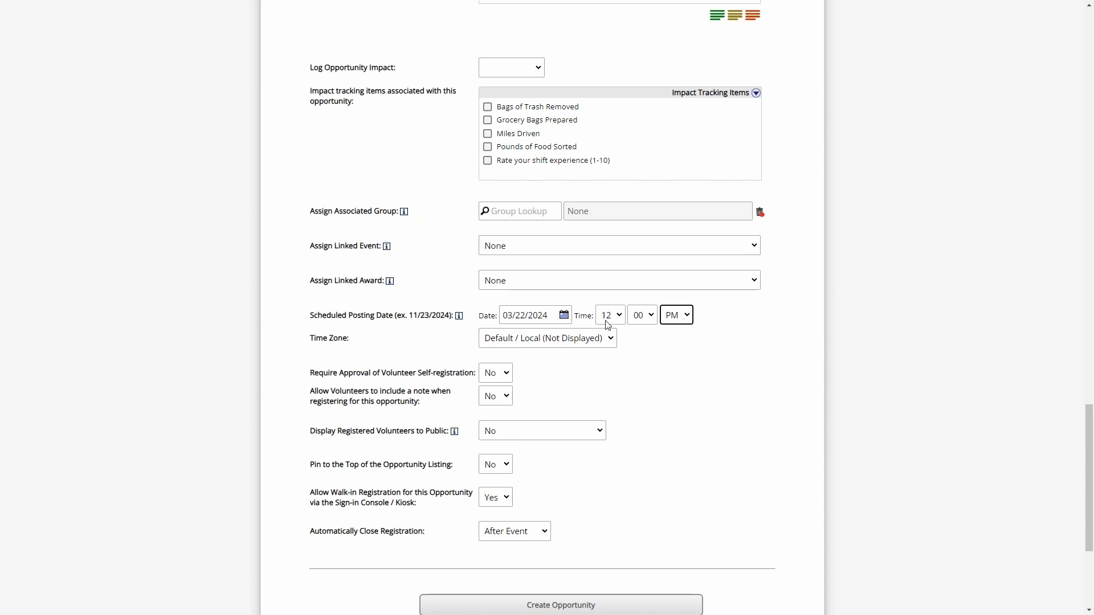
scroll(608, 324, up, 15)
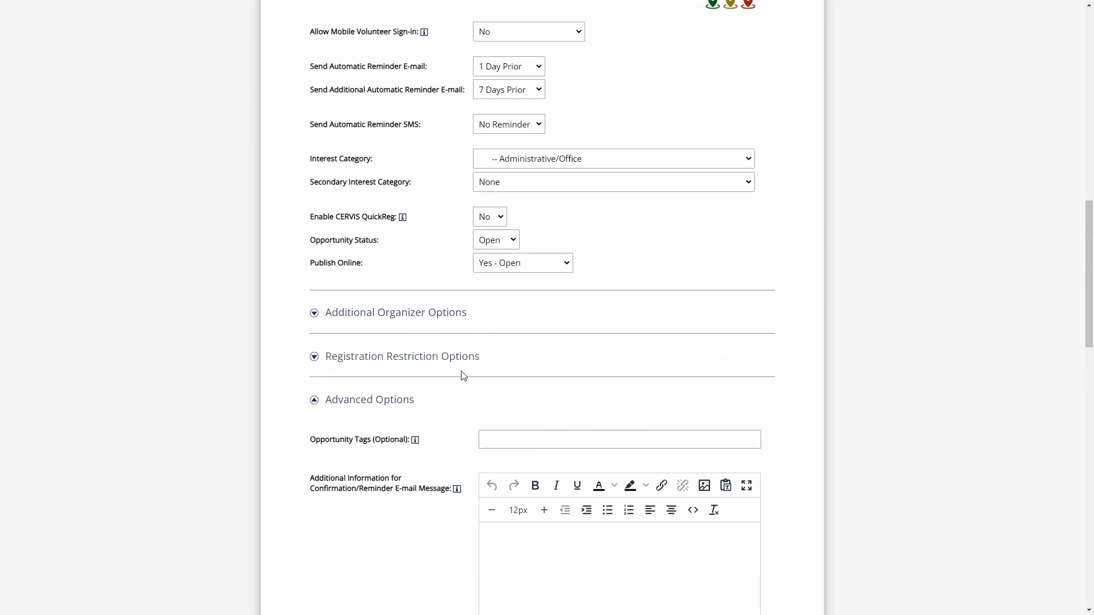
drag(310, 263, 372, 263)
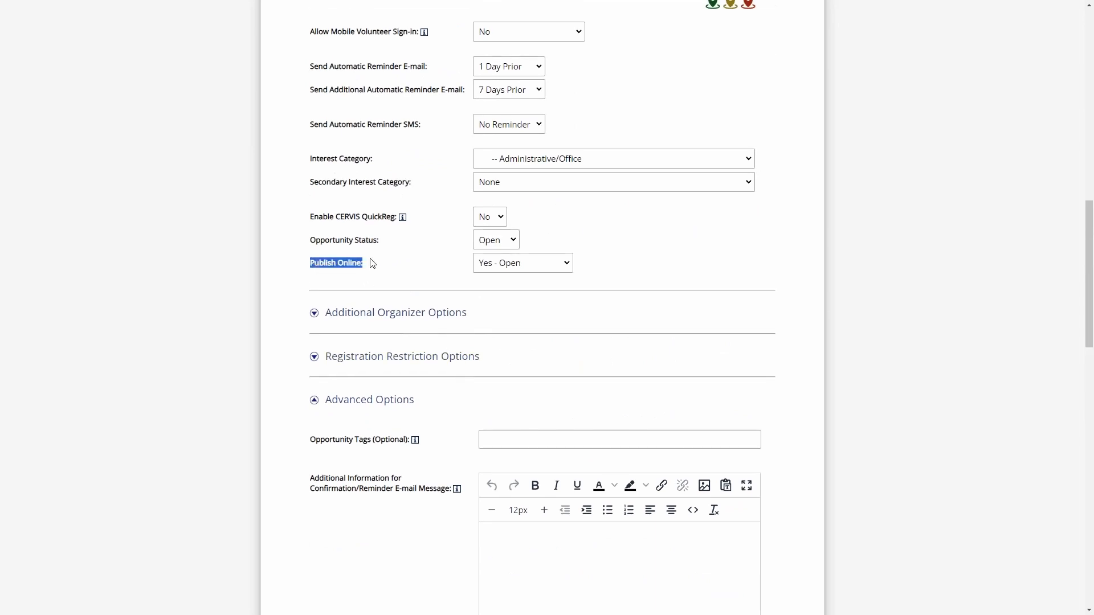
click(528, 265)
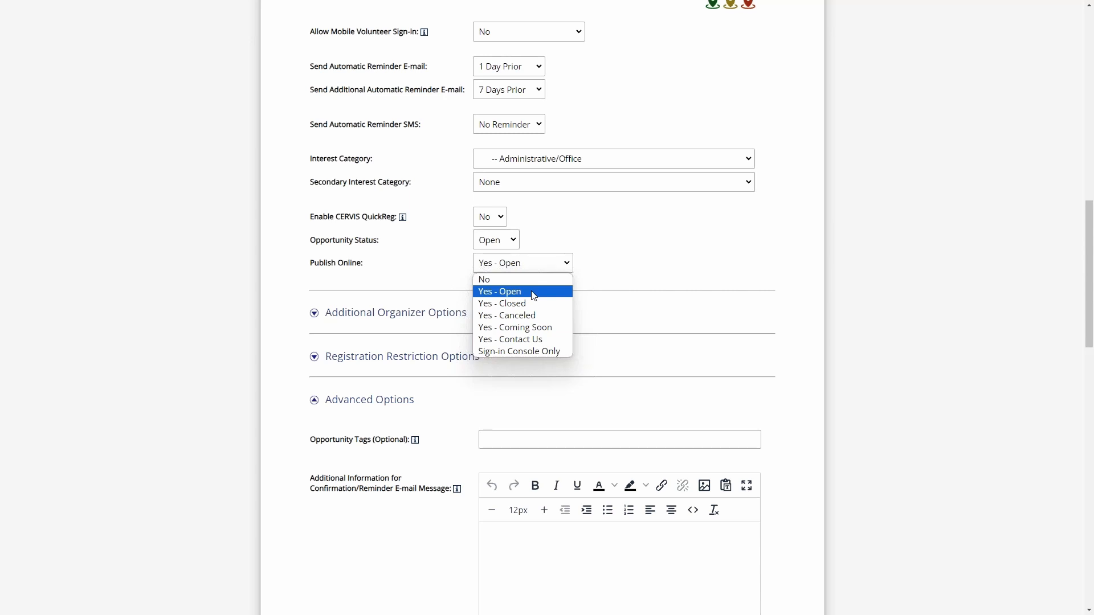
click(418, 268)
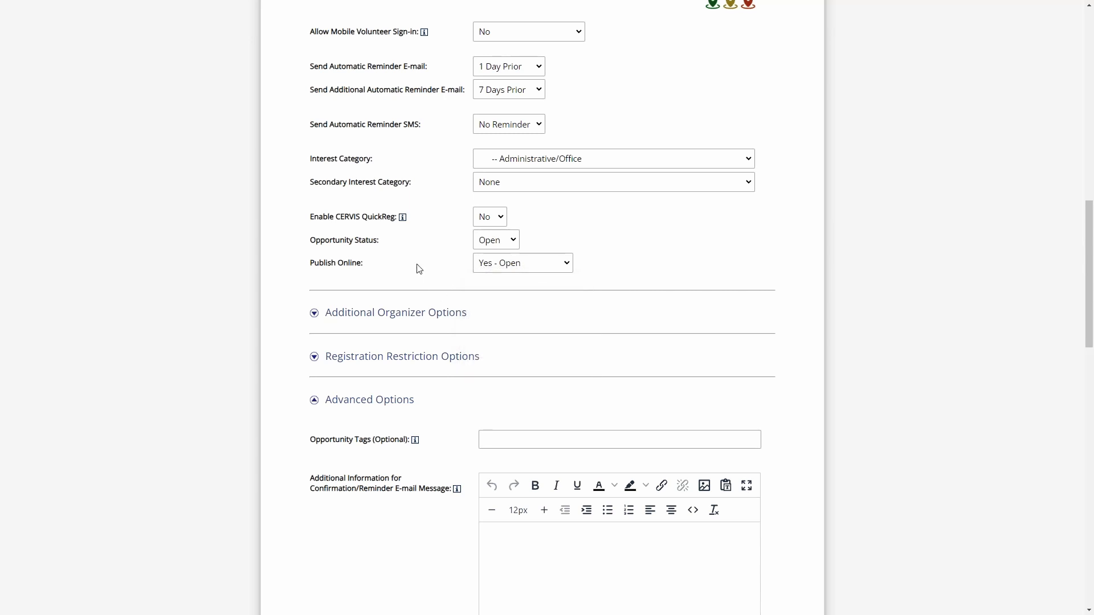
- Return to the Main Dashboard and open the Opportunity Management Settings within the System Configuration
scroll(418, 268, down, 10)
click(358, 425)
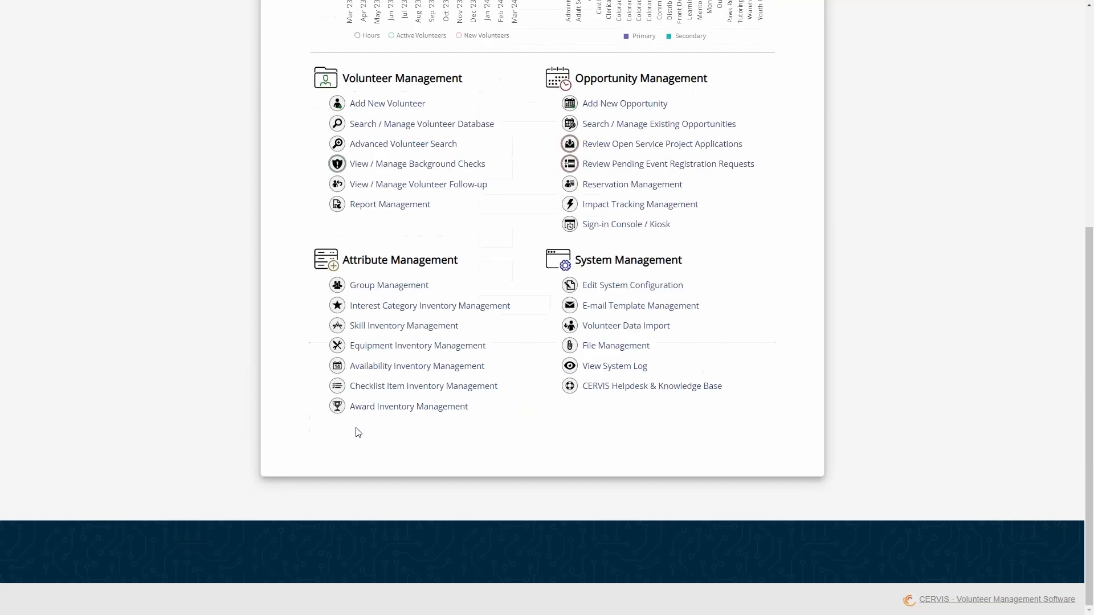
scroll(684, 399, up, 1)
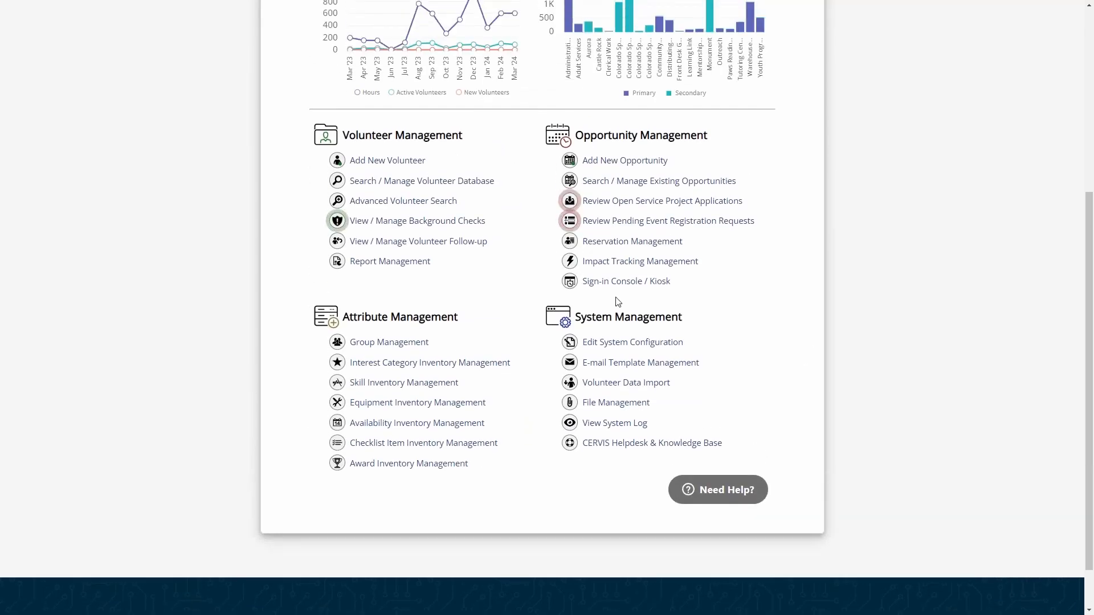
drag(587, 317, 672, 314)
click(673, 314)
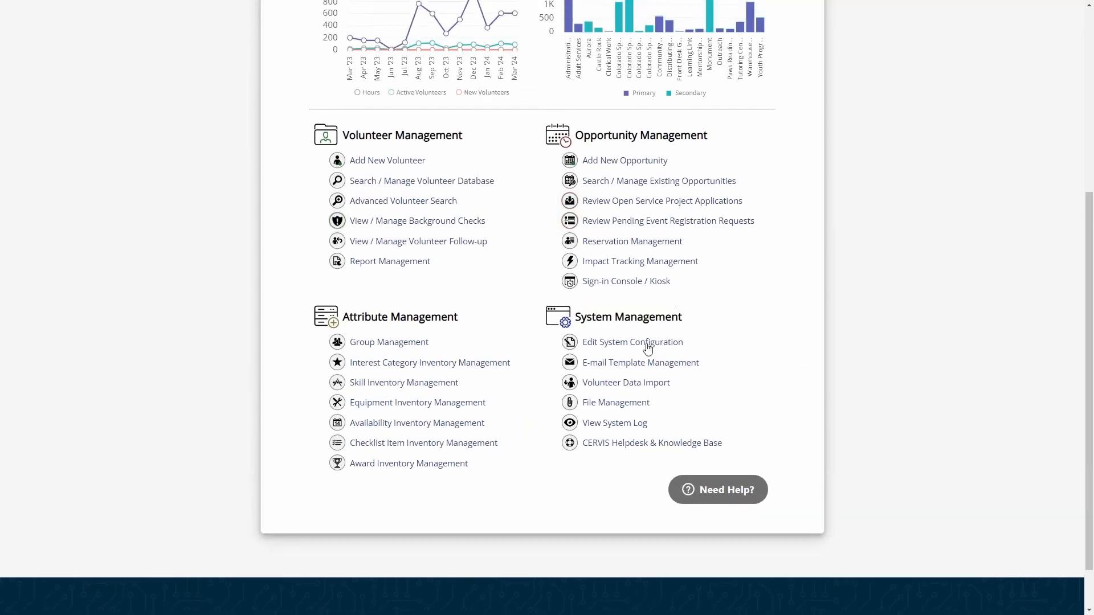
click(616, 346)
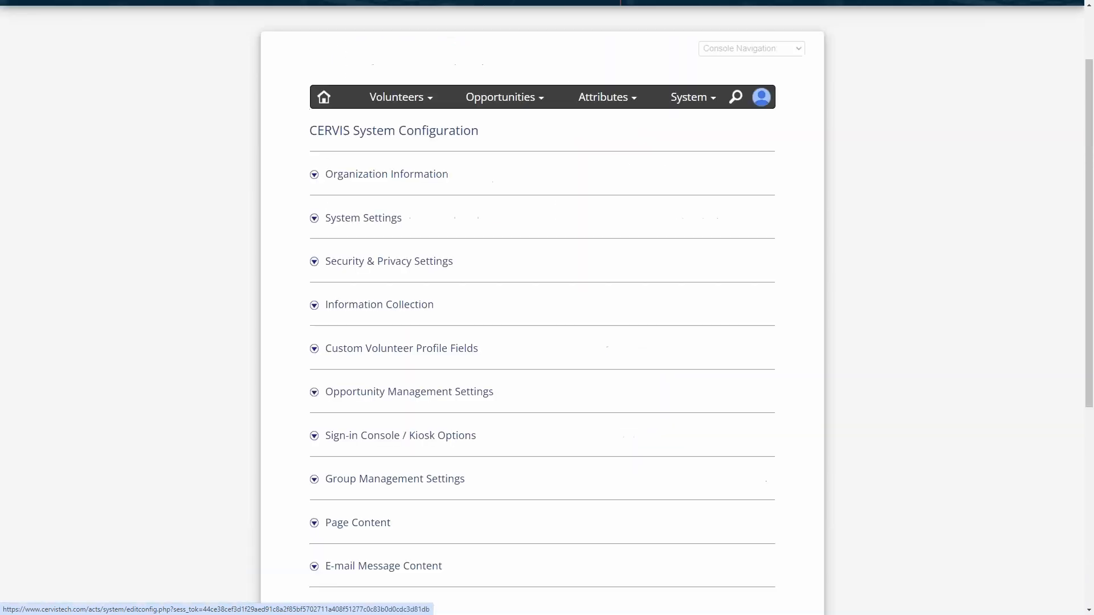
click(419, 393)
scroll(445, 377, down, 5)
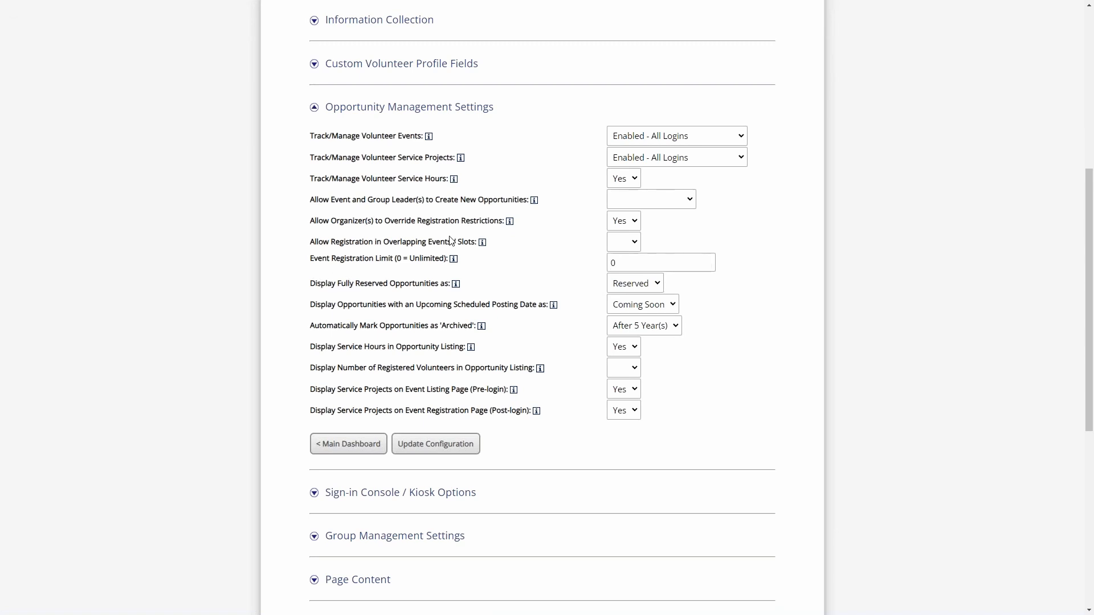
- Try Hidden as the display of opportunities with an upcoming scheduled posting date and restore the setting to Coming Soon
drag(315, 304, 398, 304)
click(522, 304)
click(398, 304)
drag(326, 304, 474, 304)
click(519, 304)
drag(545, 304, 501, 304)
click(662, 303)
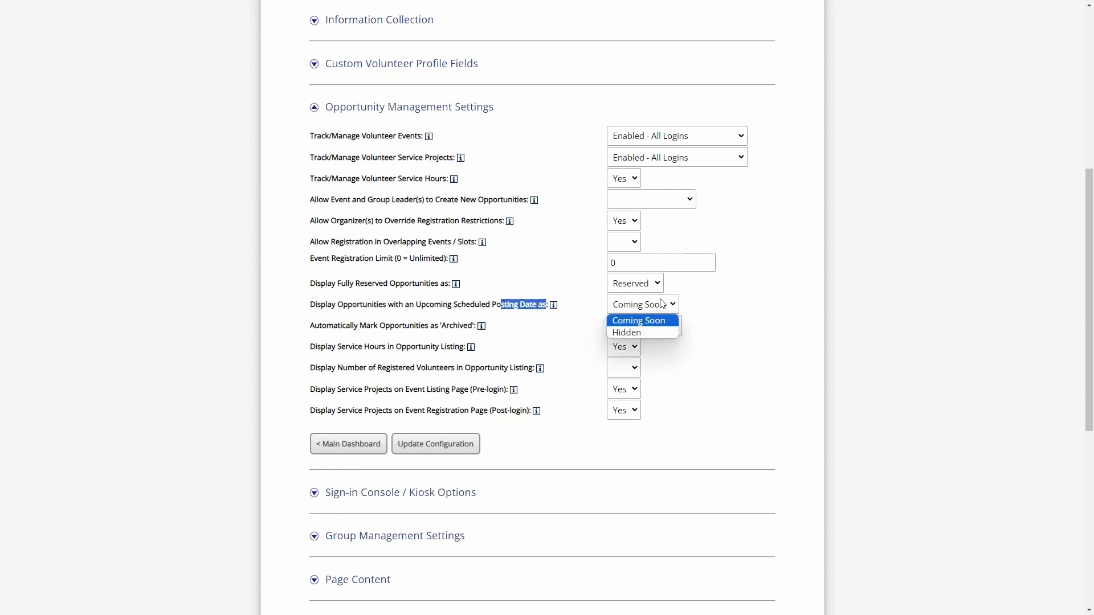
click(646, 335)
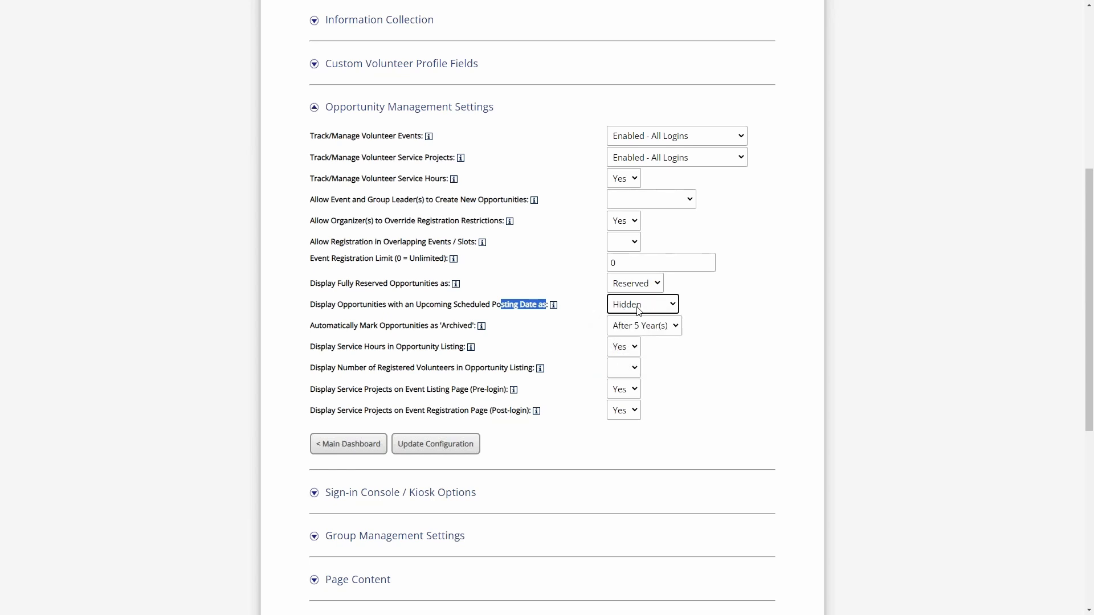
click(639, 311)
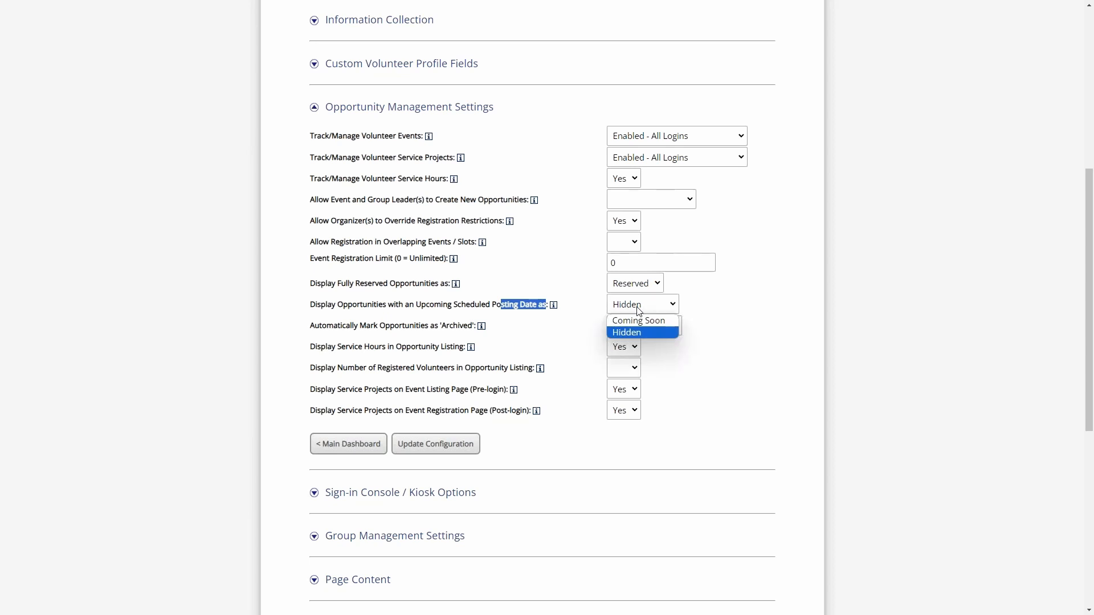
click(643, 322)
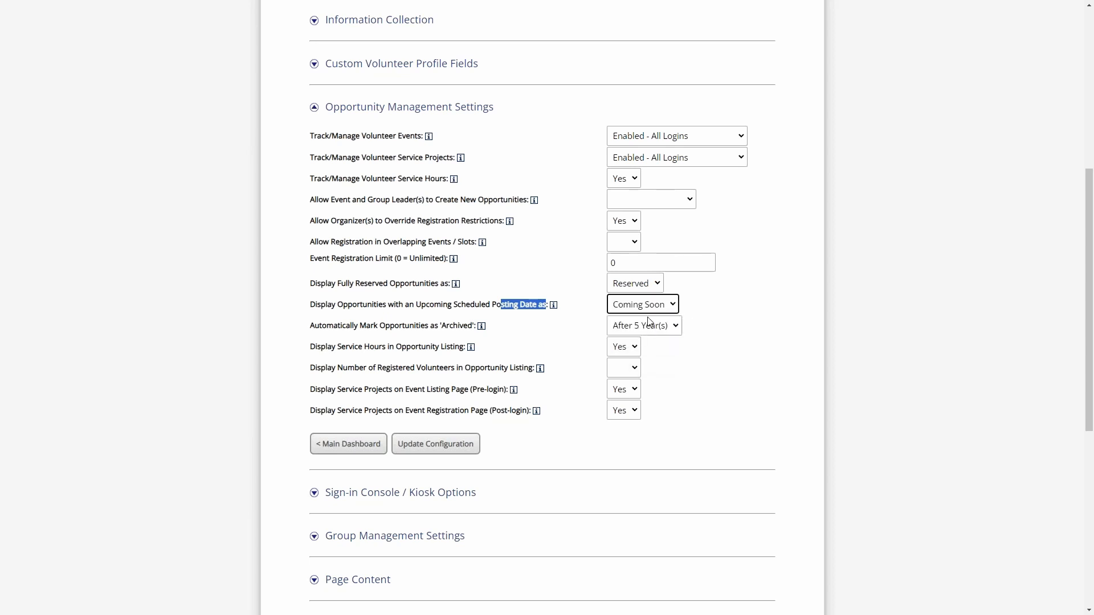
click(602, 308)
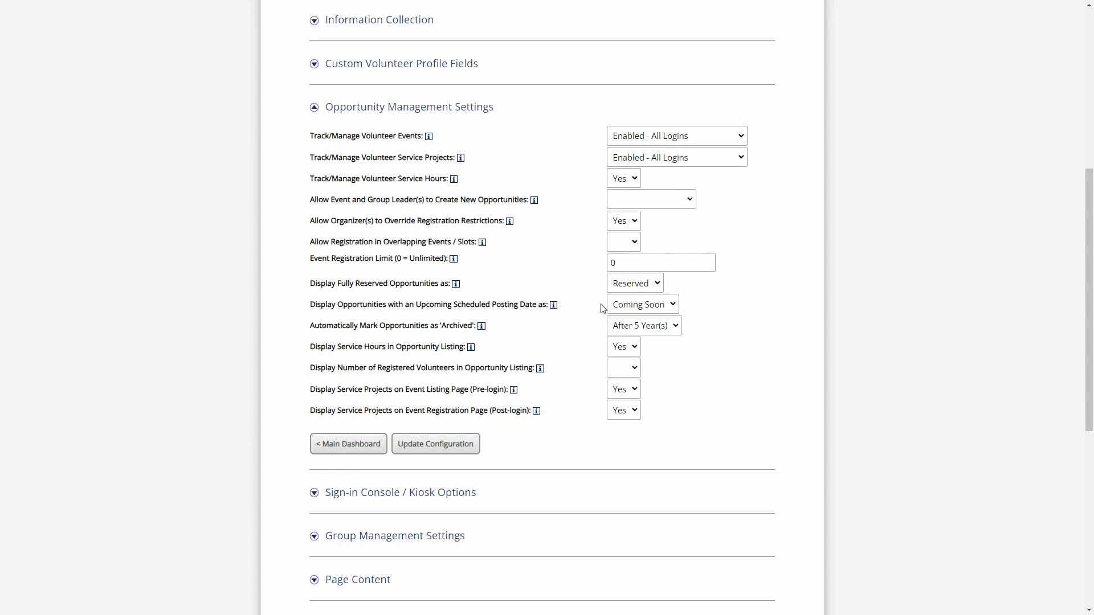
- Return to the Main Dashboard, start adding a new opportunity and expand its Registration Restriction Options
click(348, 447)
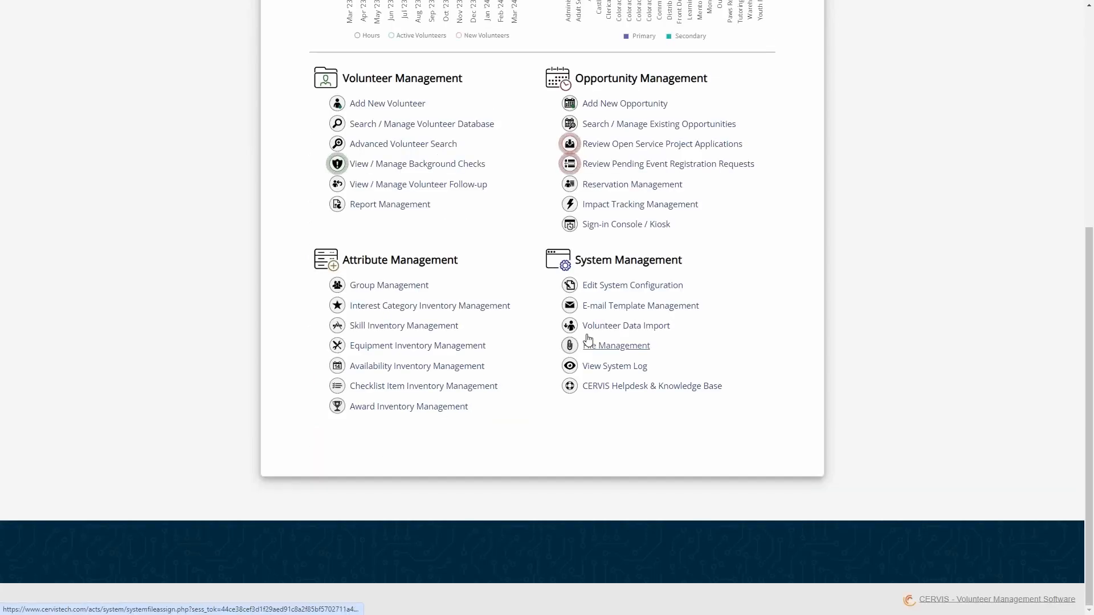
click(654, 103)
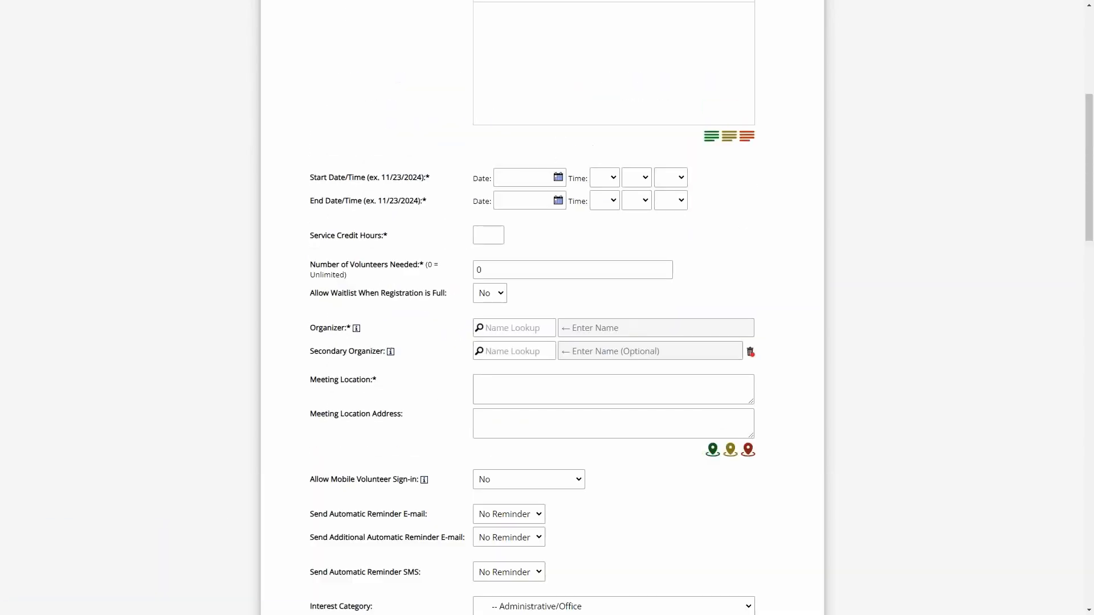
scroll(417, 363, down, 10)
click(397, 279)
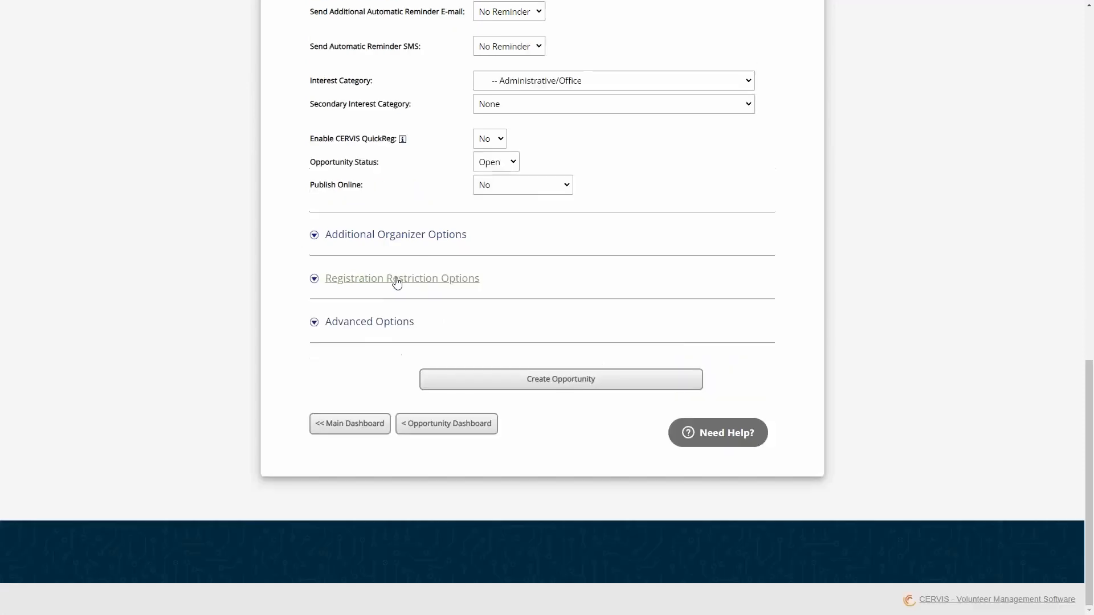
scroll(420, 366, up, 7)
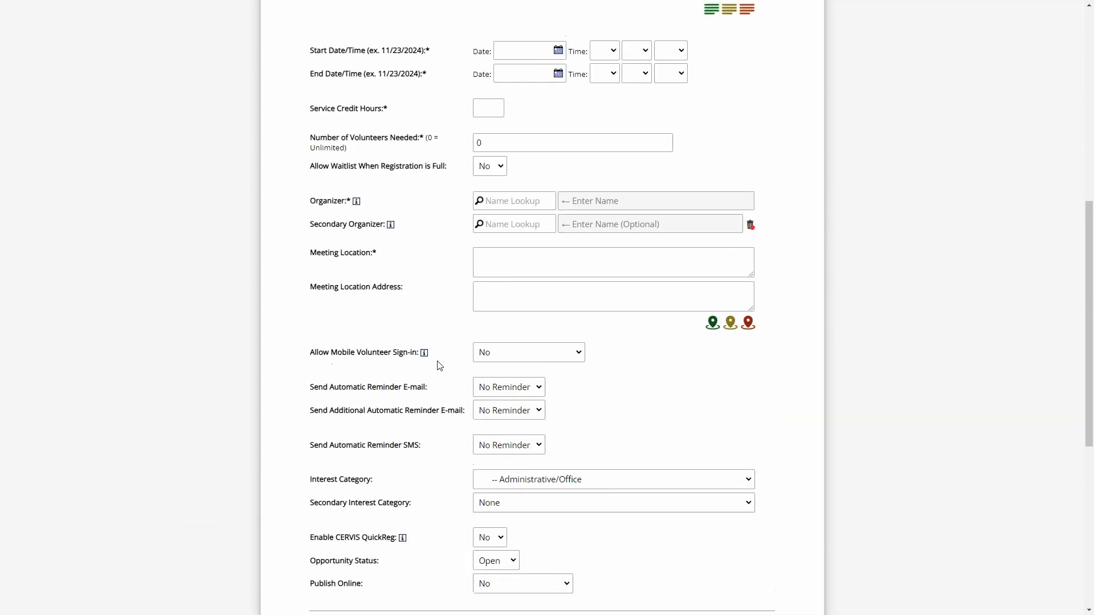
scroll(440, 365, up, 8)
scroll(449, 237, down, 4)
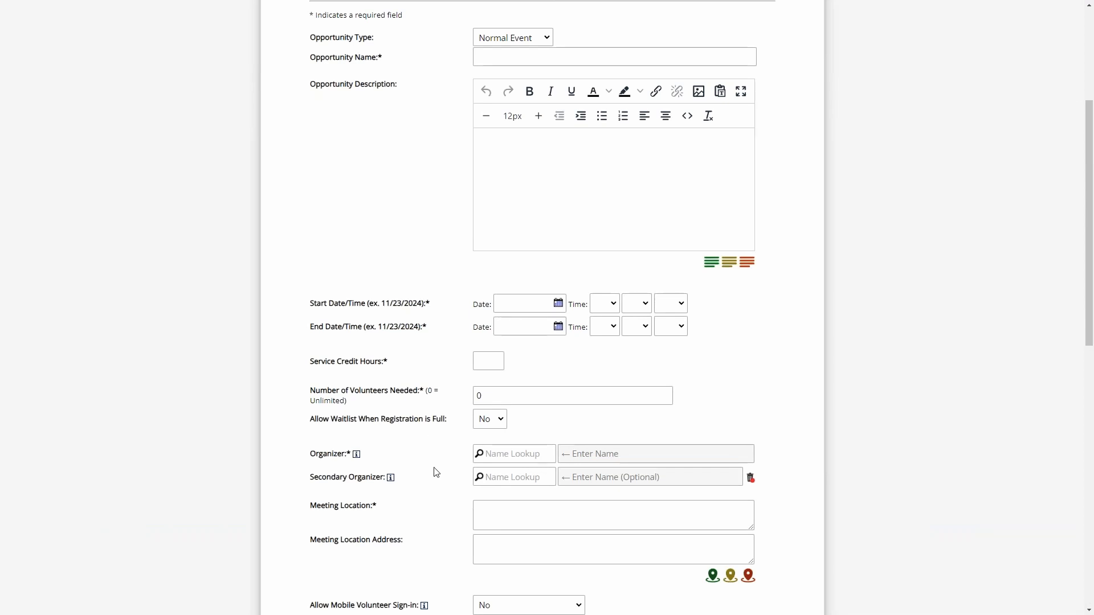
scroll(436, 472, down, 3)
scroll(421, 547, down, 3)
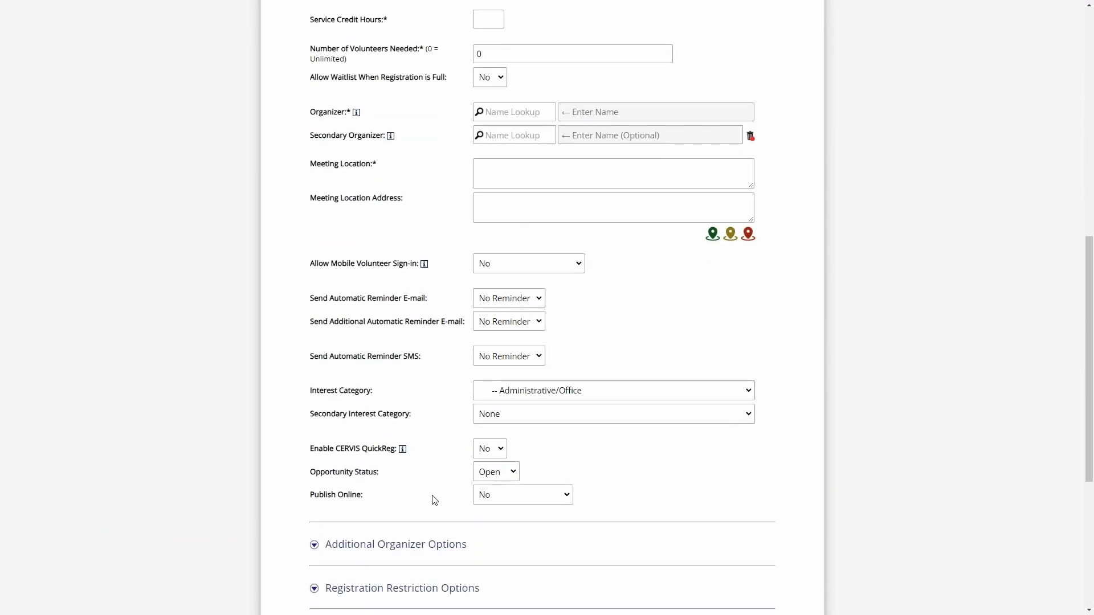
scroll(436, 495, down, 4)
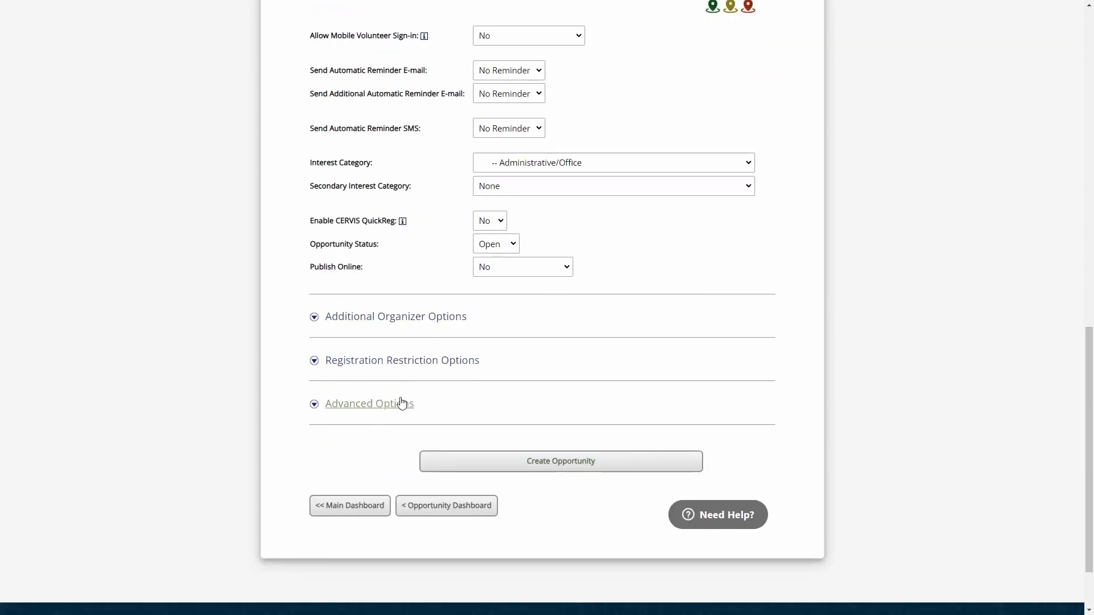
click(396, 361)
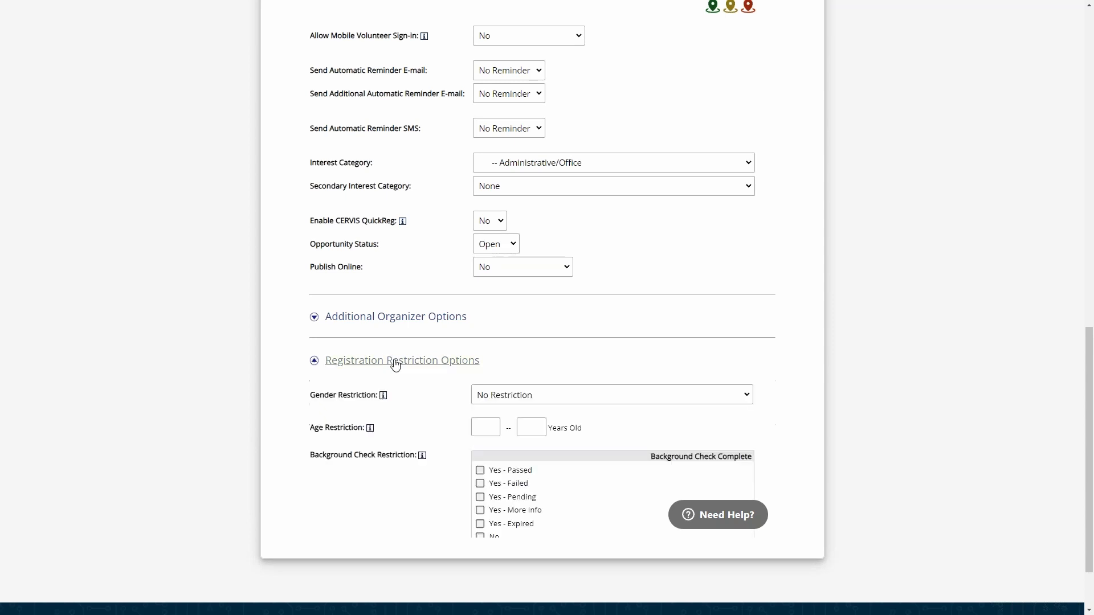
- Set the Age Restriction to a minimum of 14 and a maximum of 150 years old
scroll(424, 237, down, 3)
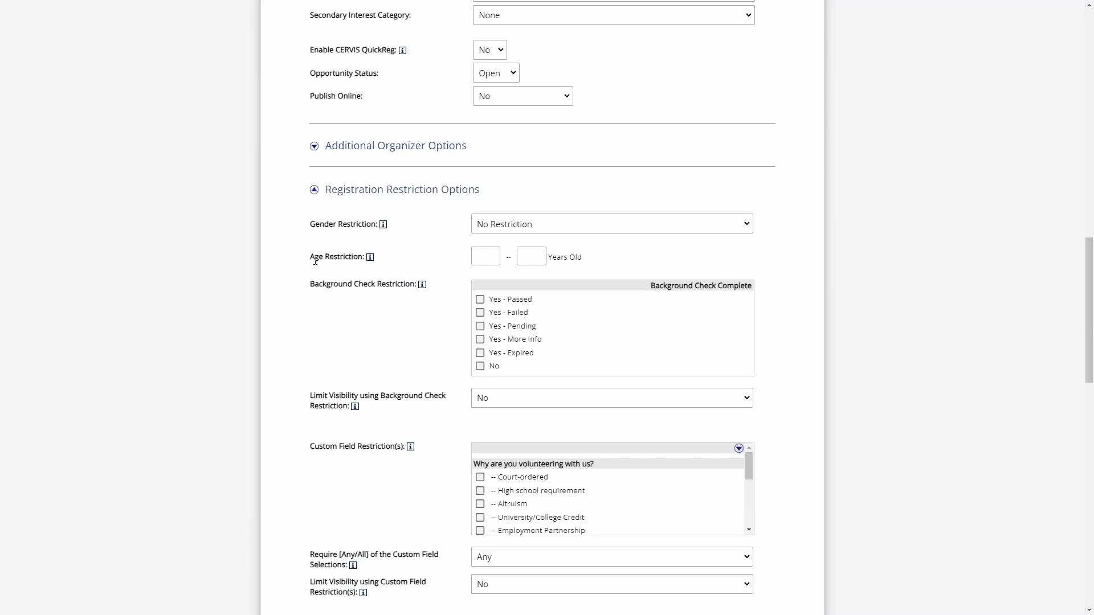
drag(312, 257, 355, 259)
click(354, 260)
drag(311, 256, 365, 258)
click(416, 256)
click(485, 257)
text(14)
click(416, 248)
click(536, 257)
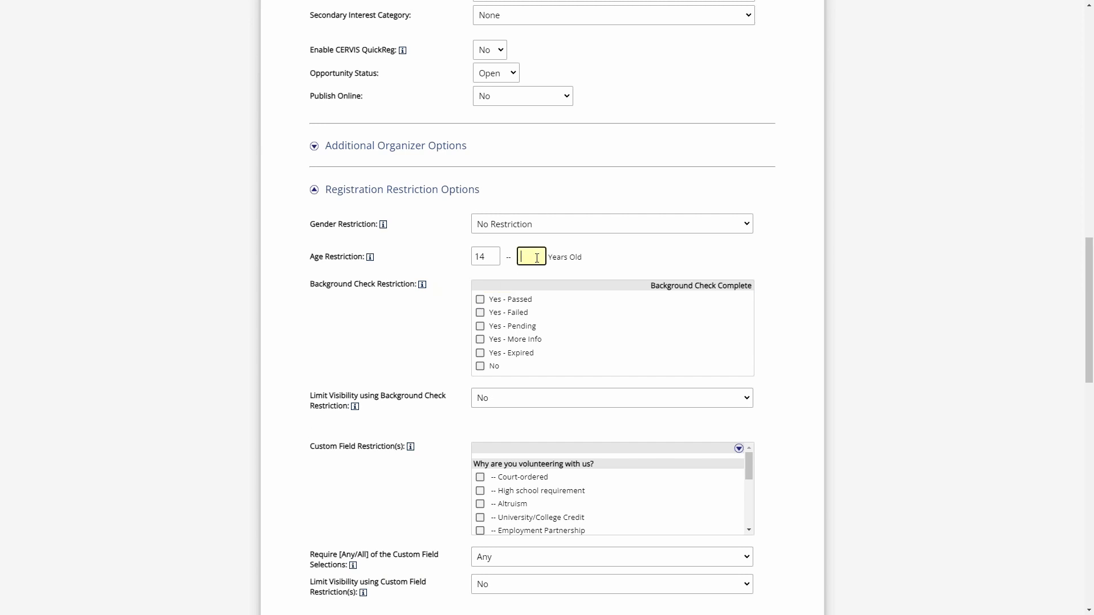
text(150)
key(ctrl+a)
- Examine the minimum and maximum ages entered for the Age Restriction
click(545, 253)
click(484, 256)
click(526, 256)
click(491, 254)
click(543, 255)
click(485, 257)
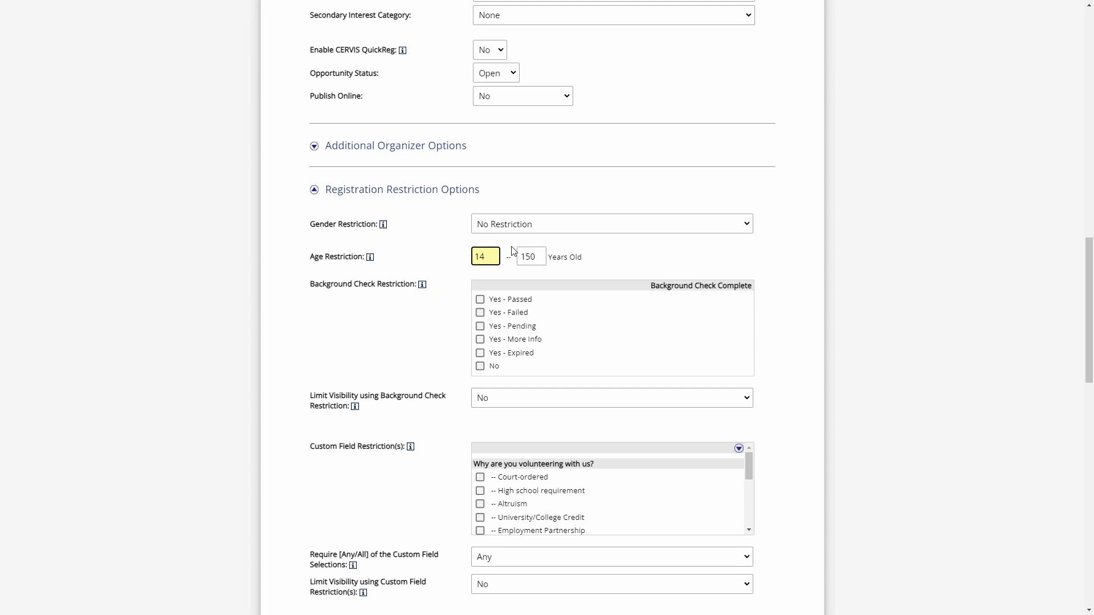
click(532, 257)
drag(532, 258, 519, 257)
click(488, 255)
drag(489, 254, 439, 256)
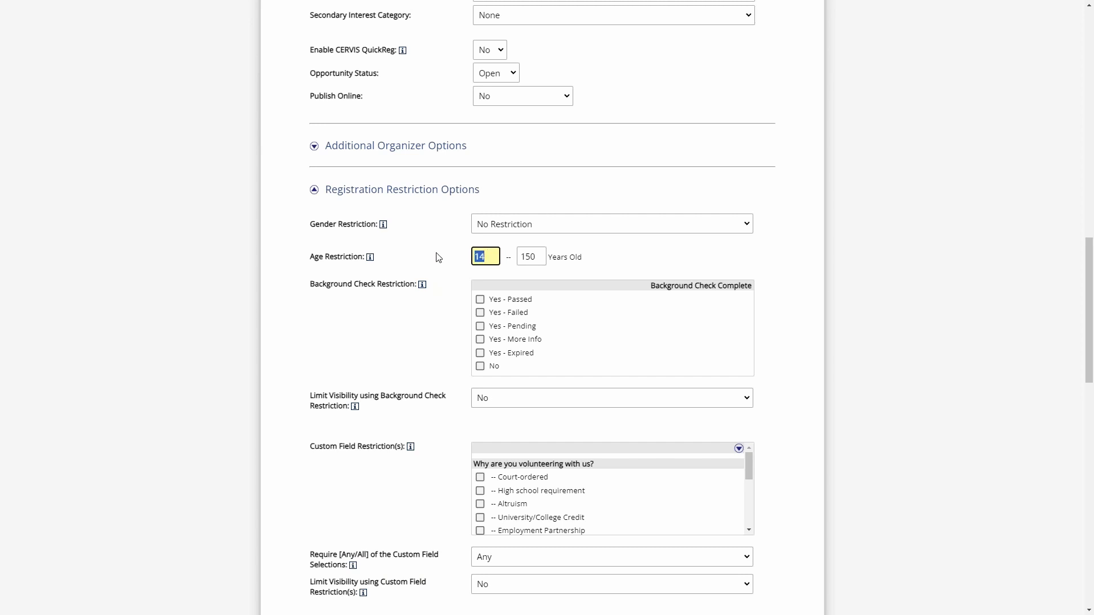
click(492, 258)
click(468, 254)
- Look over the background check, gender, checklist item and group membership restrictions
drag(340, 284, 384, 284)
drag(347, 224, 393, 220)
scroll(375, 339, down, 4)
drag(323, 405, 374, 405)
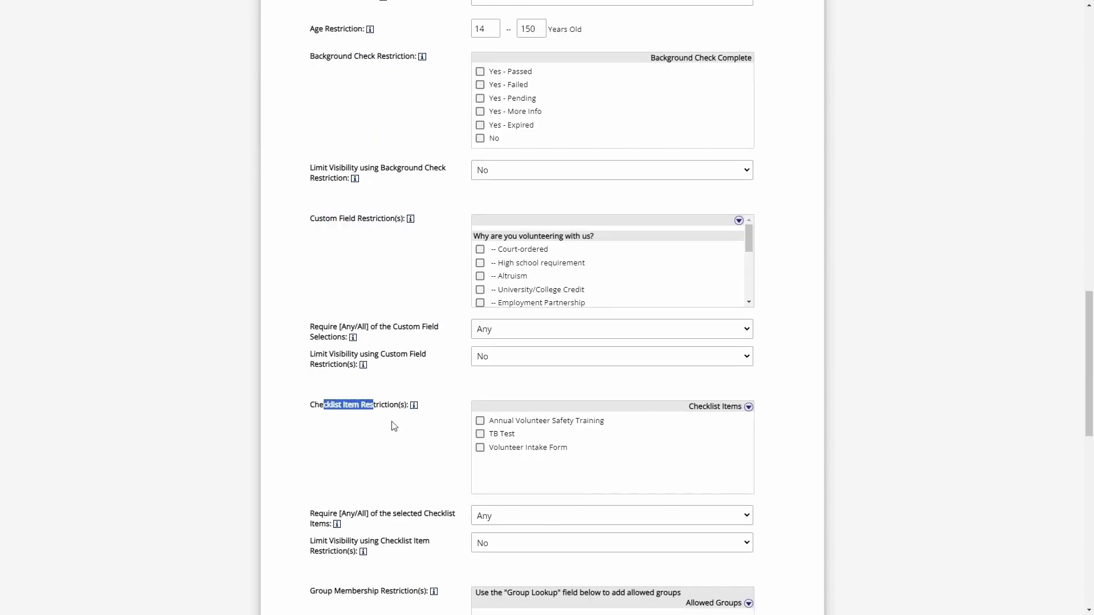
scroll(393, 425, down, 4)
drag(312, 362, 375, 361)
click(381, 362)
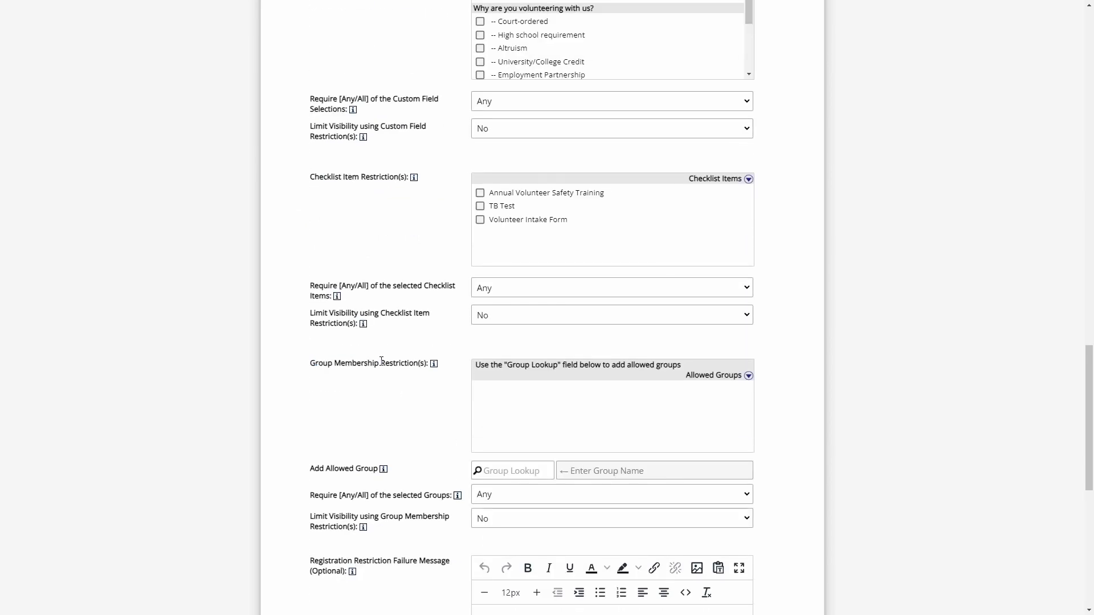
scroll(421, 331, up, 5)
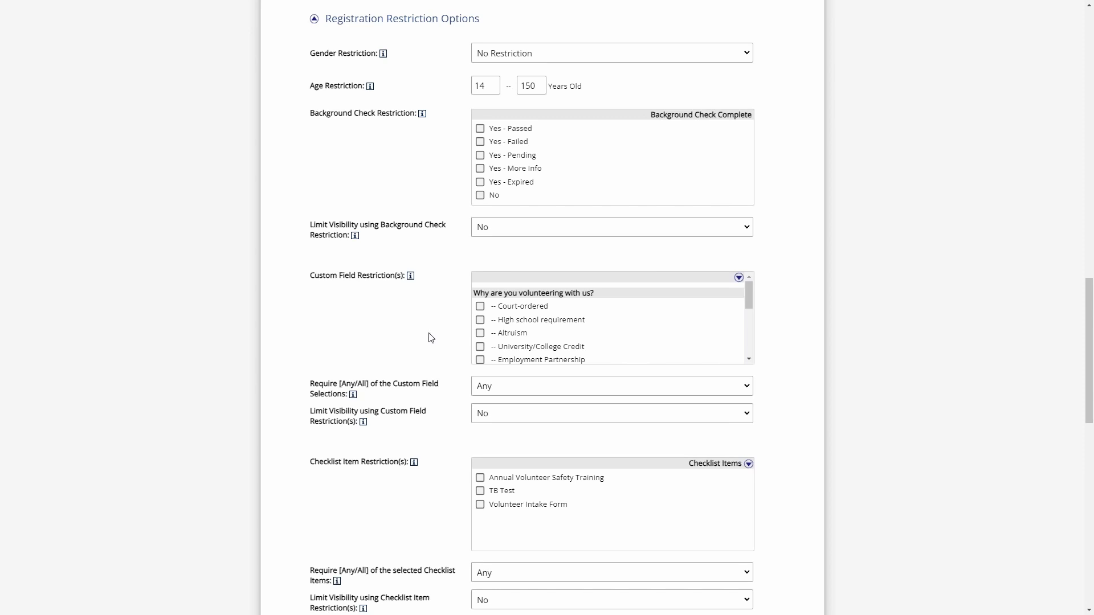
- Restrict registration to custom field answers No for completing Court-Ordered community service hours and Yes for Court-Ordered volunteers being approved
drag(750, 284, 750, 324)
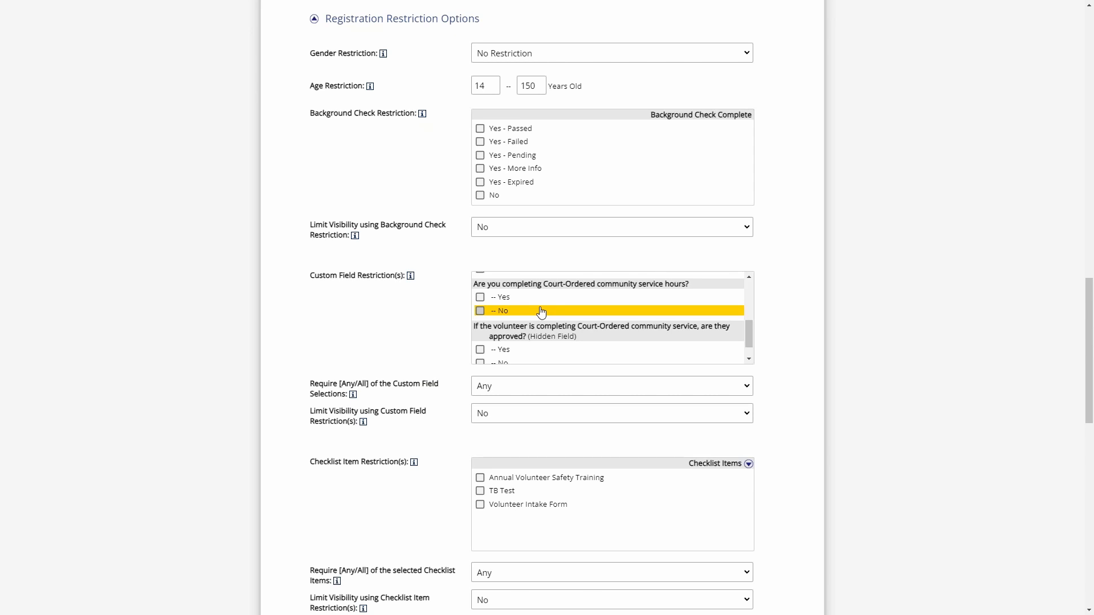
click(482, 311)
drag(750, 330, 752, 339)
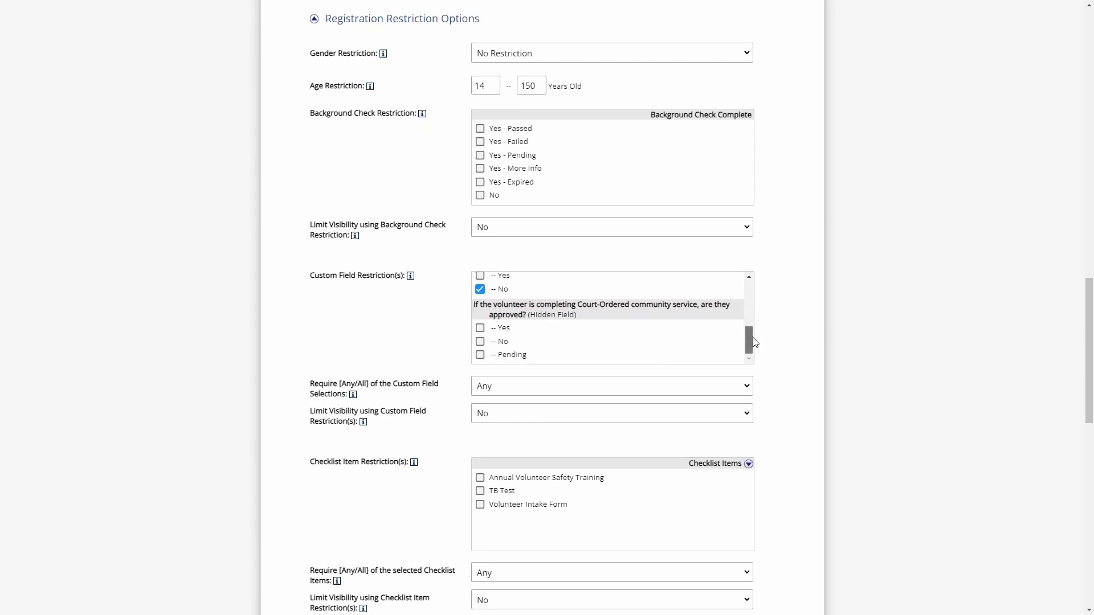
drag(576, 319, 472, 307)
click(576, 312)
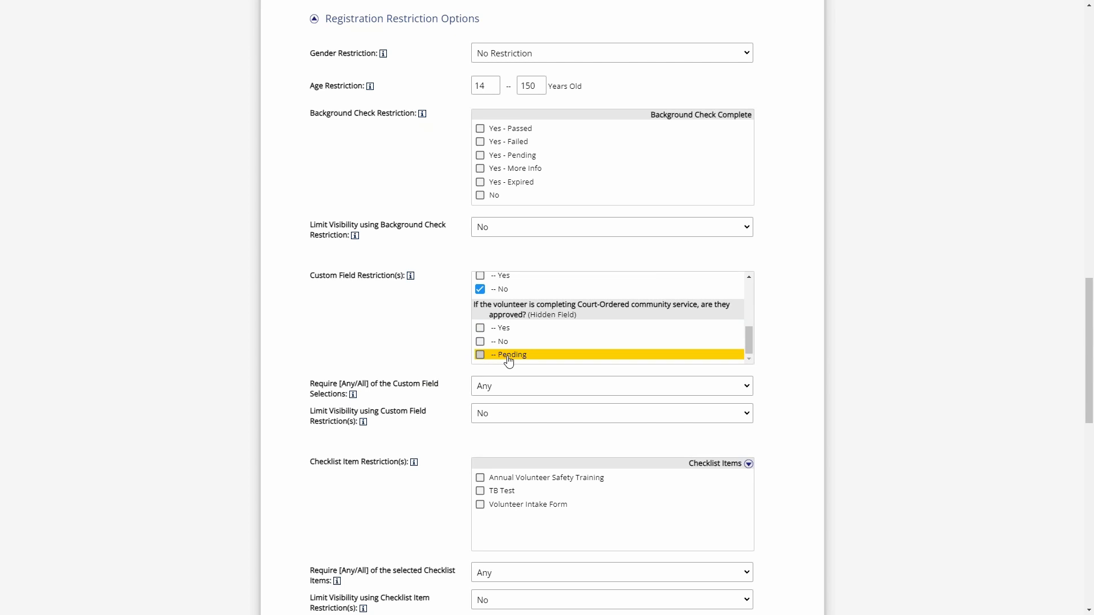
click(504, 331)
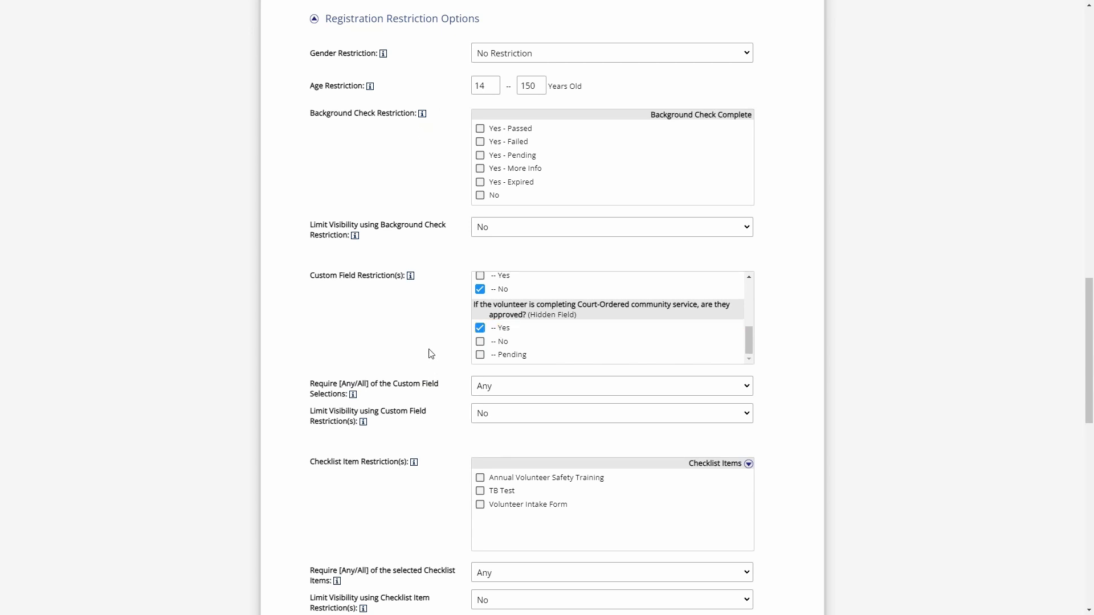
- Review the selected custom field answers and the Require [Any/All] choices for them, keeping Any
scroll(747, 344, up, 1)
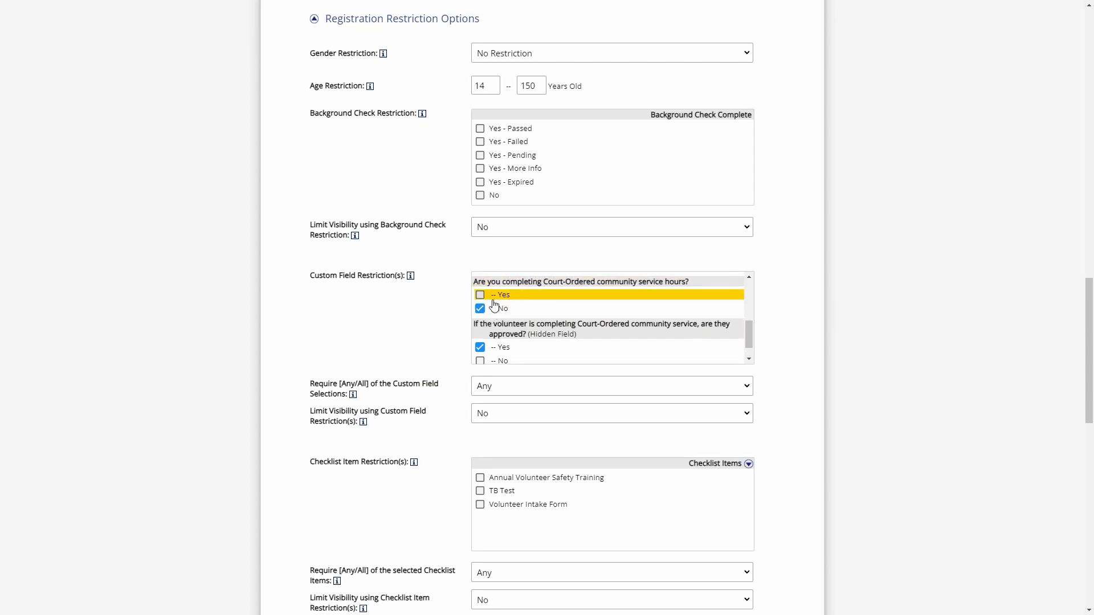
scroll(495, 330, down, 1)
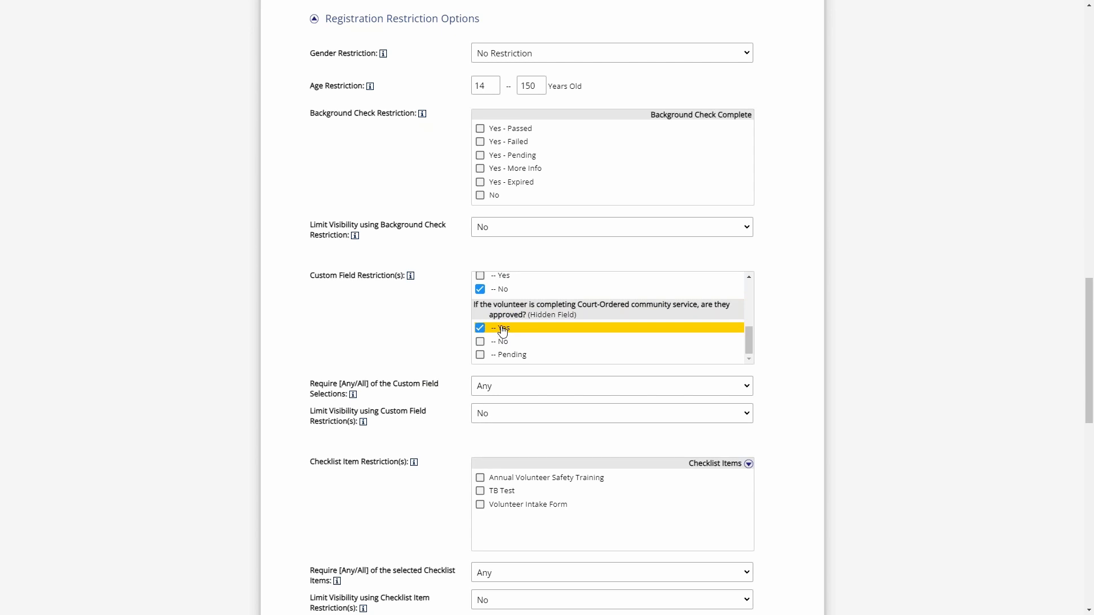
triple_click(319, 384)
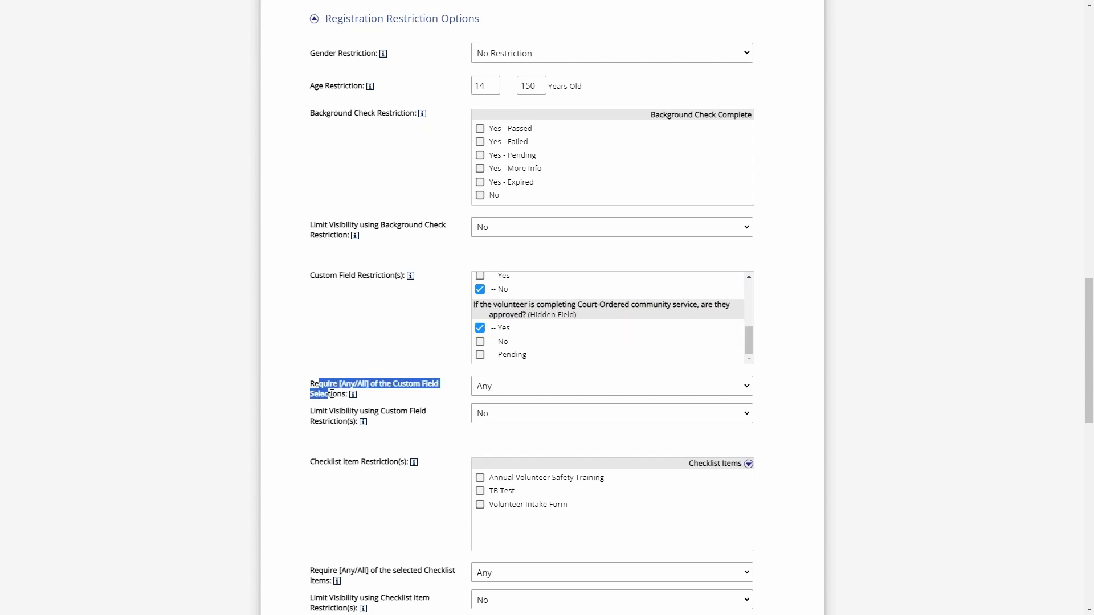
click(342, 389)
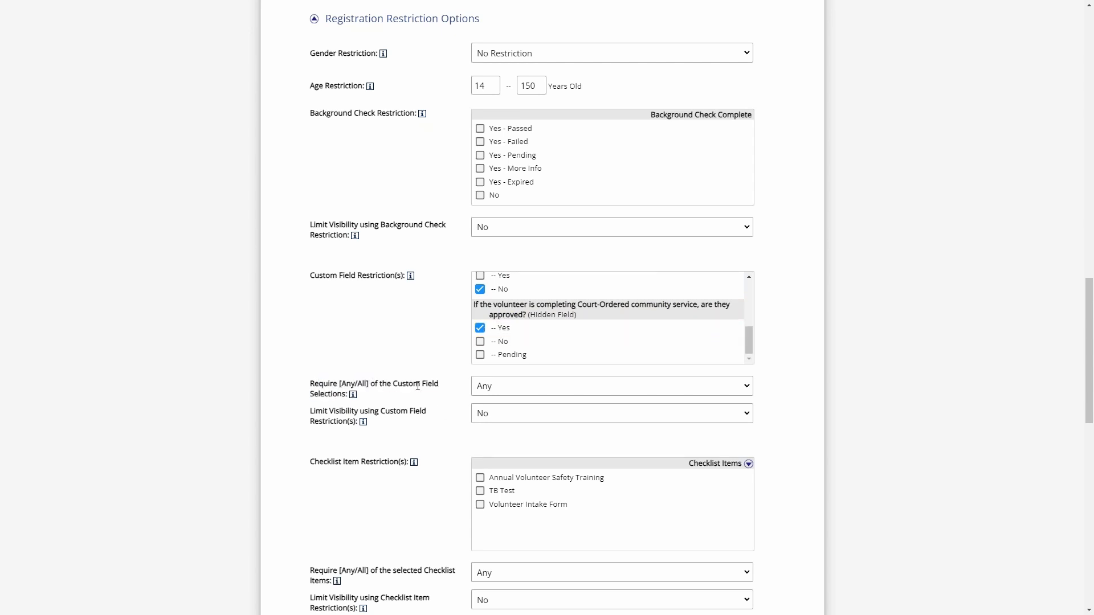
click(521, 393)
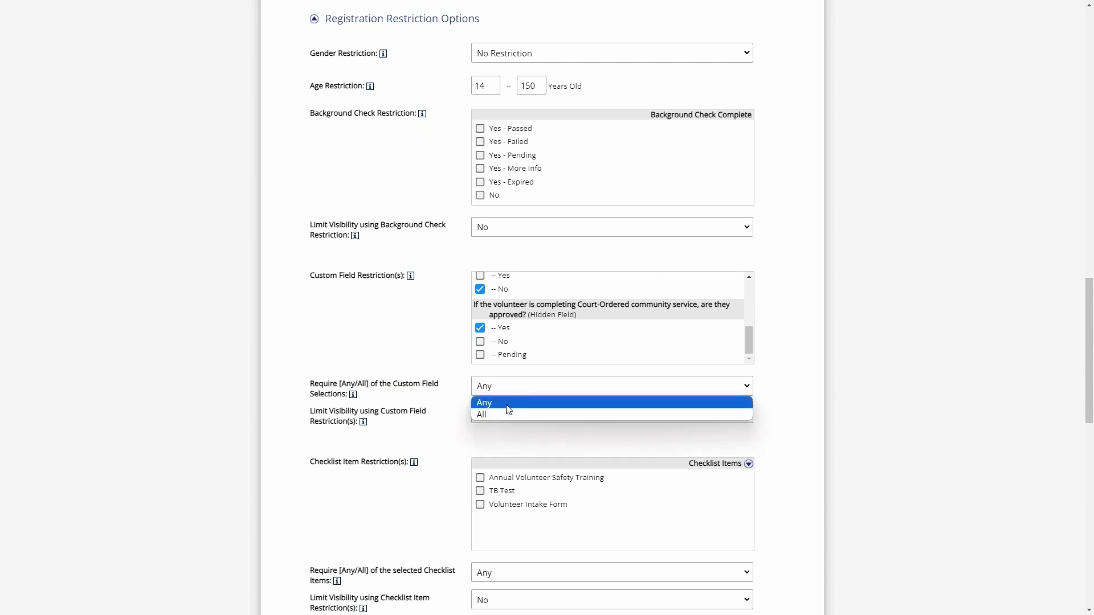
click(504, 409)
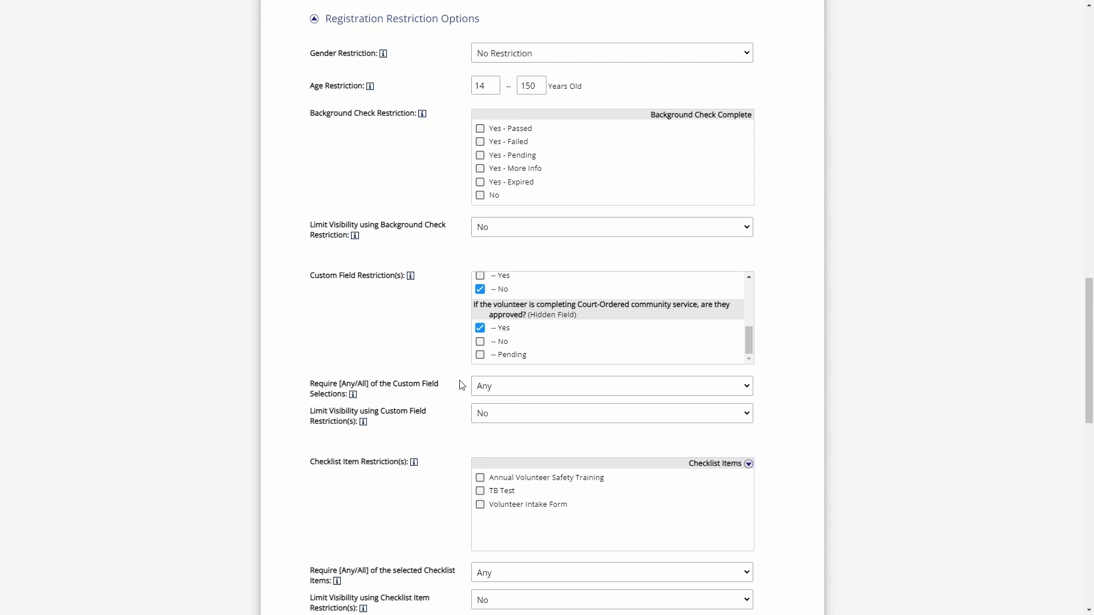
- Set Require [Any/All] of the Custom Field Selections to All
click(480, 389)
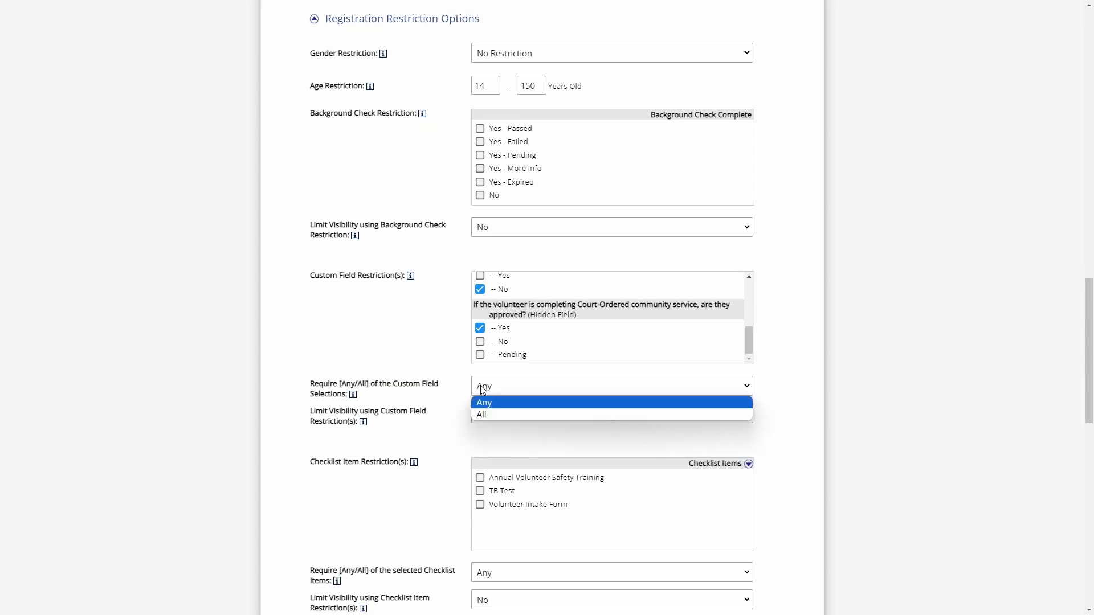
click(493, 421)
click(494, 421)
click(491, 386)
click(492, 411)
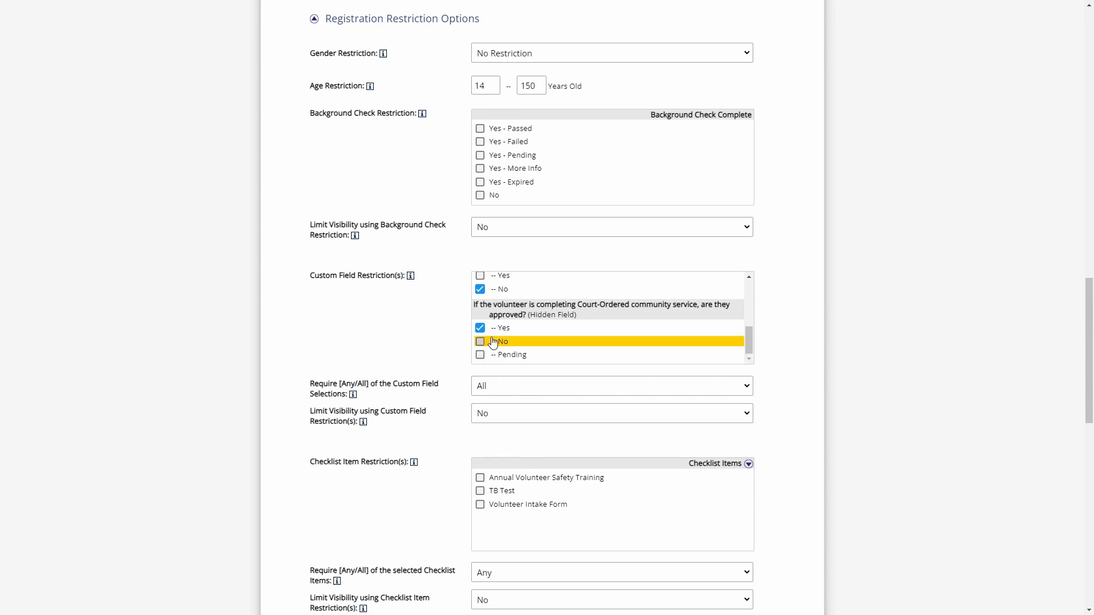
- Recheck both Court-Ordered answers and switch Require [Any/All] of the Custom Field Selections back to Any
scroll(493, 341, up, 1)
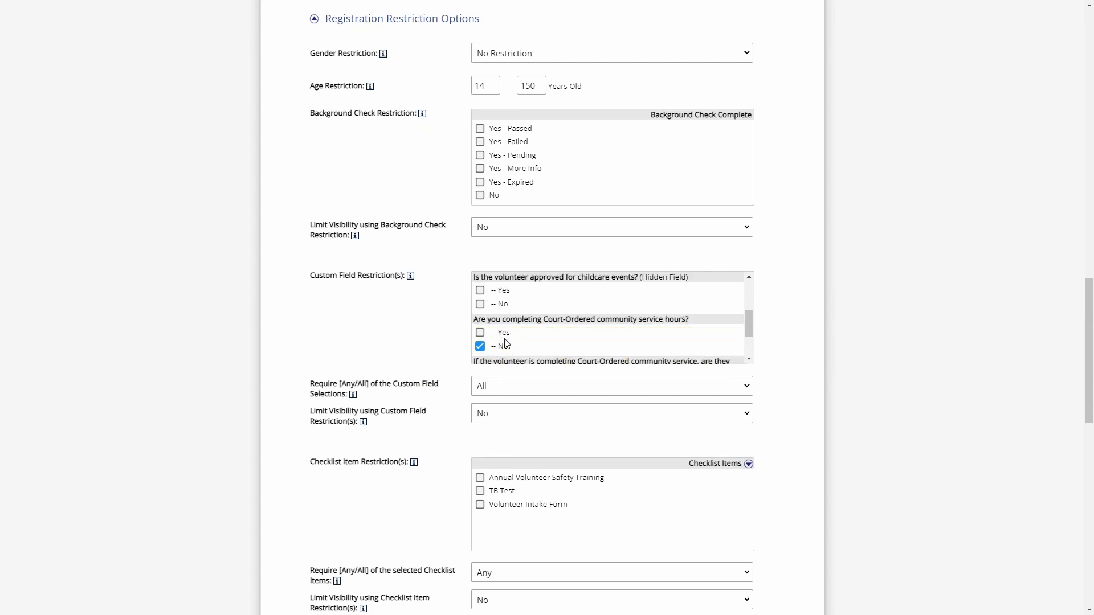
scroll(507, 339, down, 1)
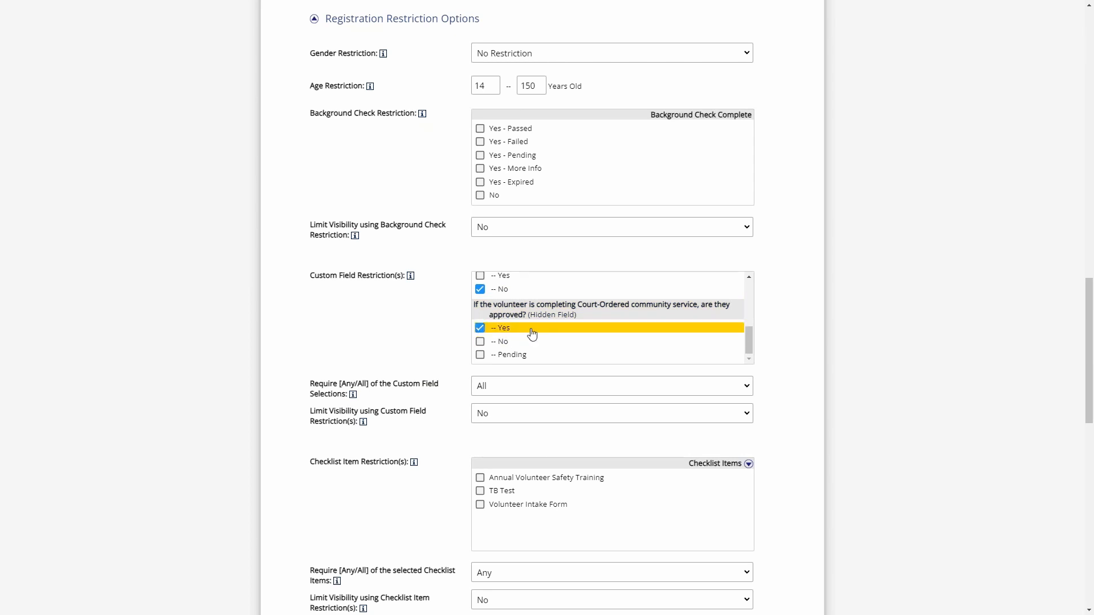
click(513, 385)
click(511, 402)
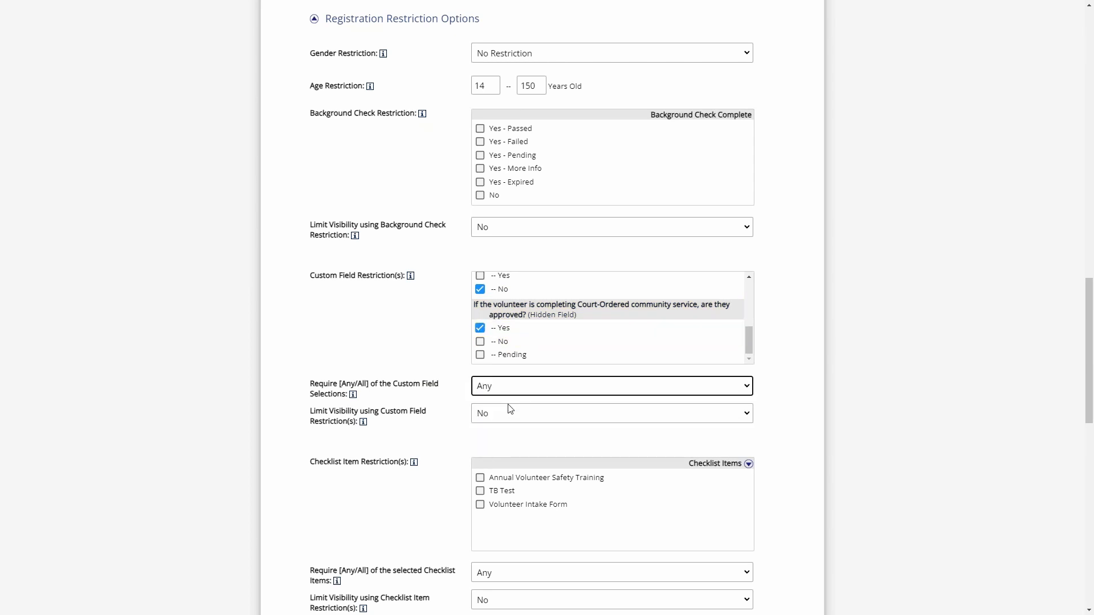
- Review the custom field, checklist item and group membership restrictions, down to the optional Registration Restriction Failure Message field
click(468, 388)
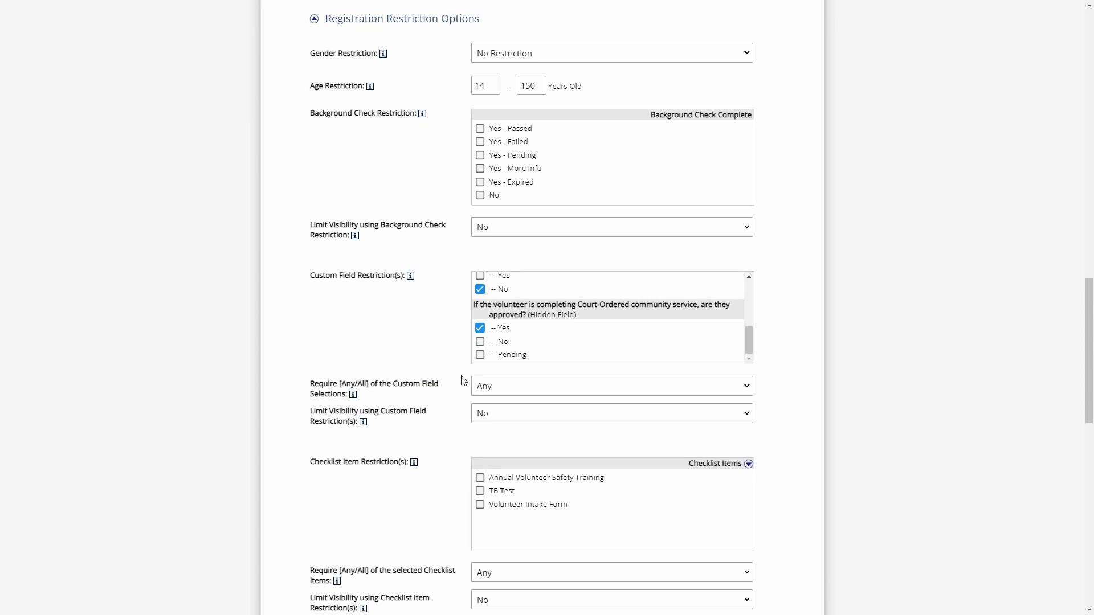
scroll(464, 380, down, 2)
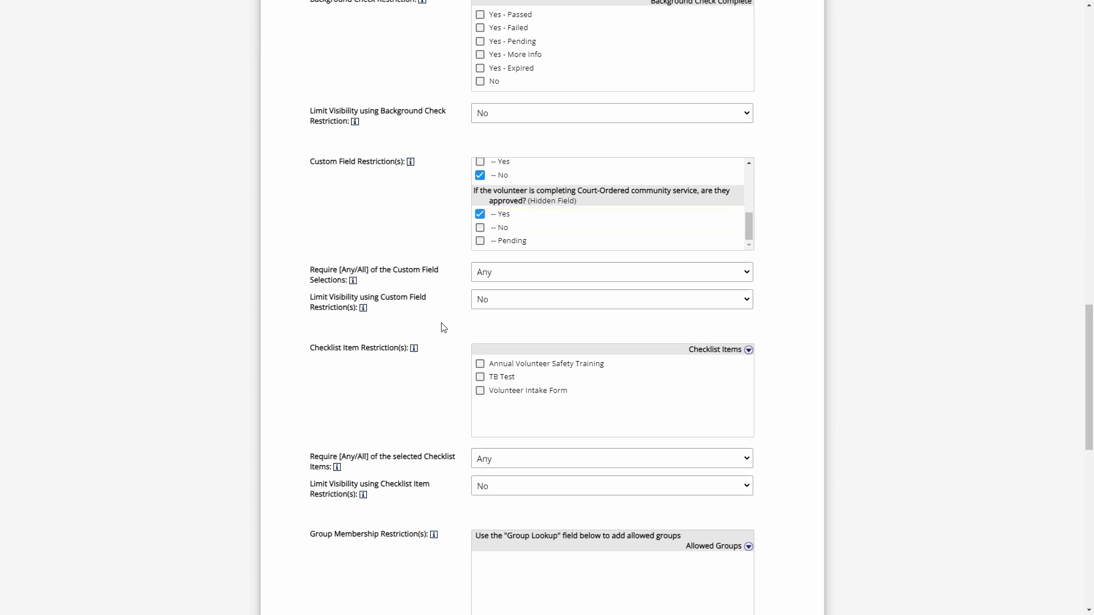
scroll(463, 276, up, 1)
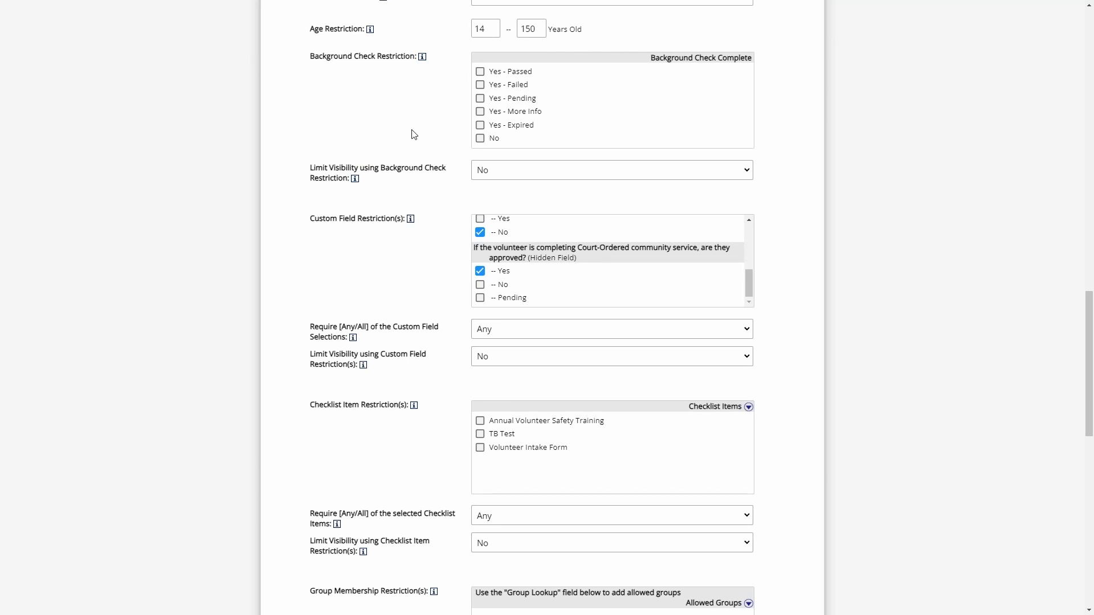
scroll(439, 255, down, 11)
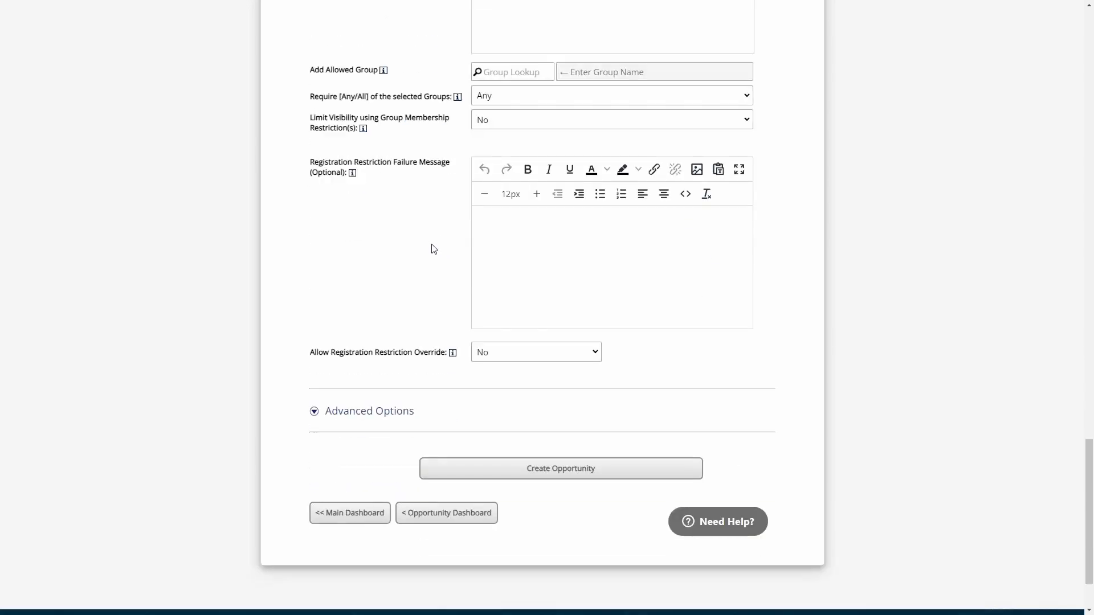
scroll(433, 247, up, 2)
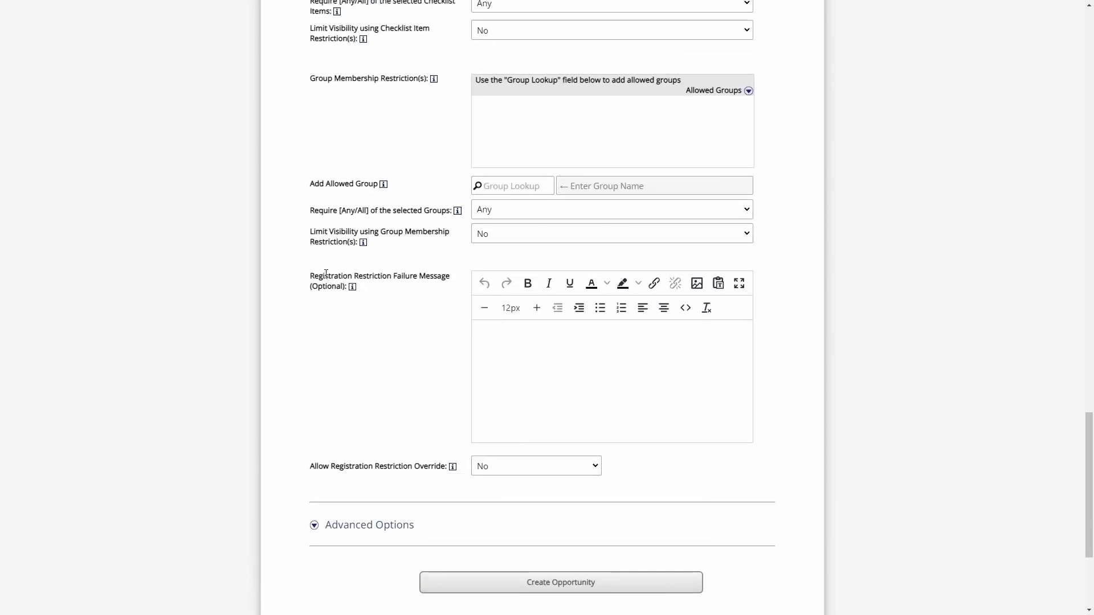
drag(323, 275, 435, 276)
click(562, 372)
click(512, 360)
- Recheck the age and Court-Ordered custom field restrictions that the Registration Restriction Failure Message should explain to volunteers
scroll(456, 257, up, 13)
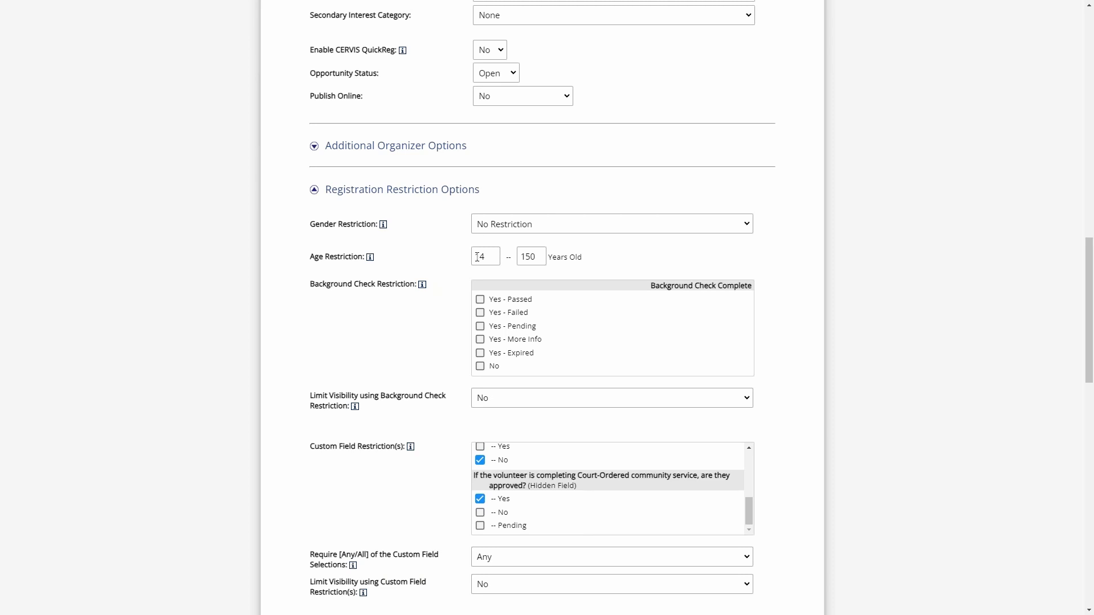
click(482, 257)
scroll(433, 275, down, 3)
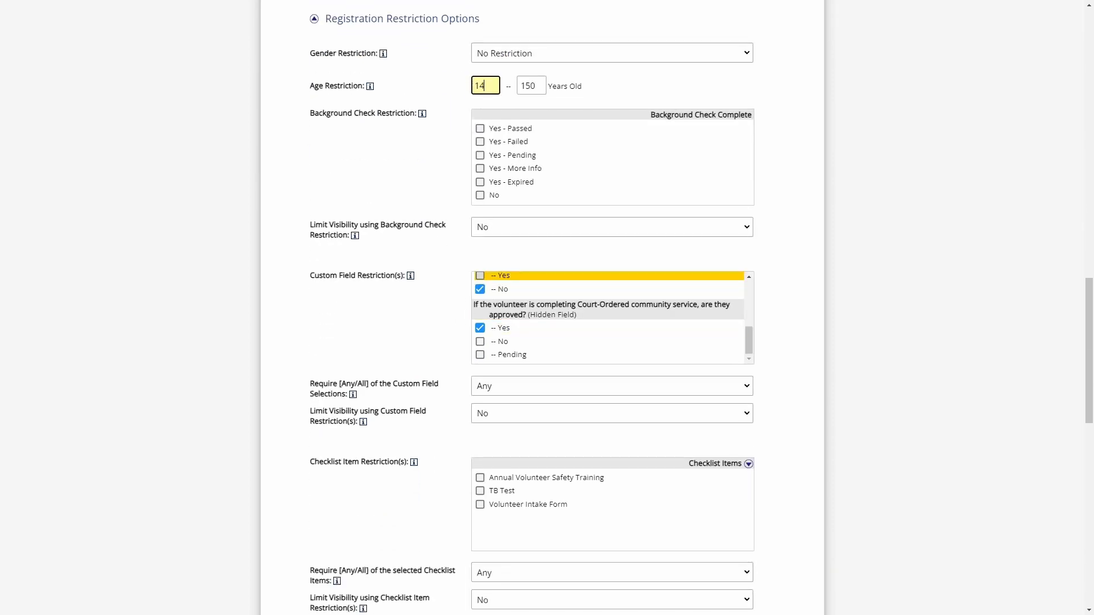
scroll(751, 338, up, 1)
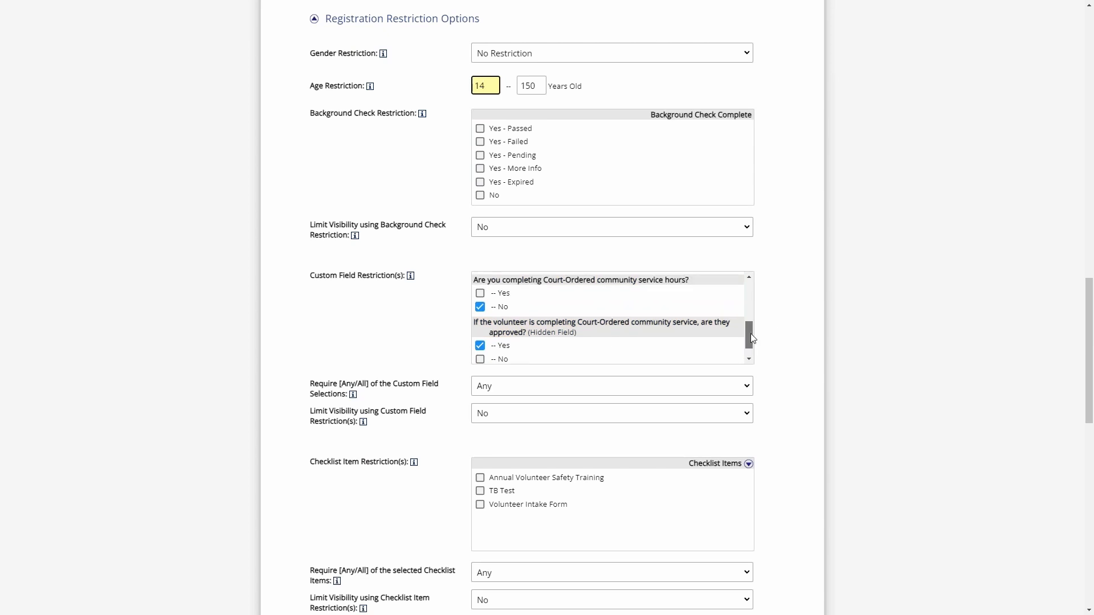
scroll(750, 338, down, 2)
scroll(342, 353, down, 9)
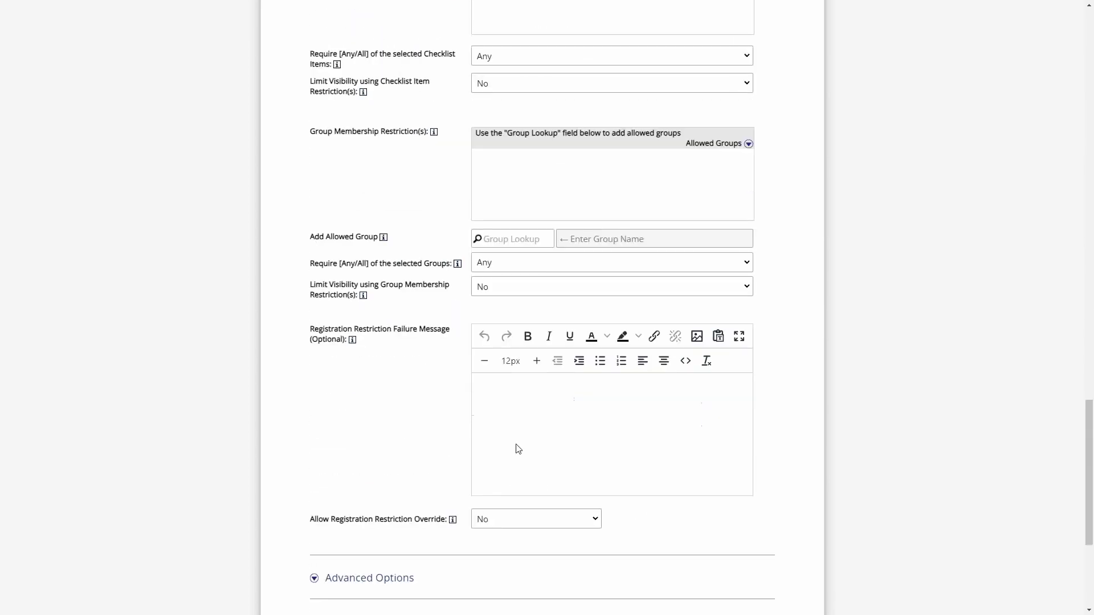
scroll(517, 449, down, 1)
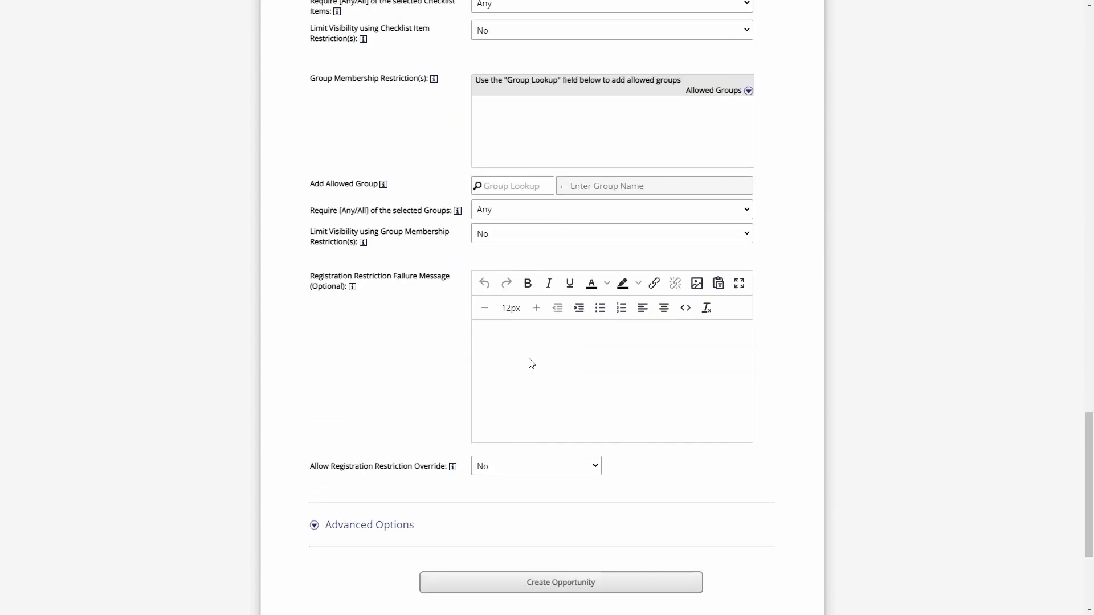
click(530, 364)
scroll(349, 328, down, 3)
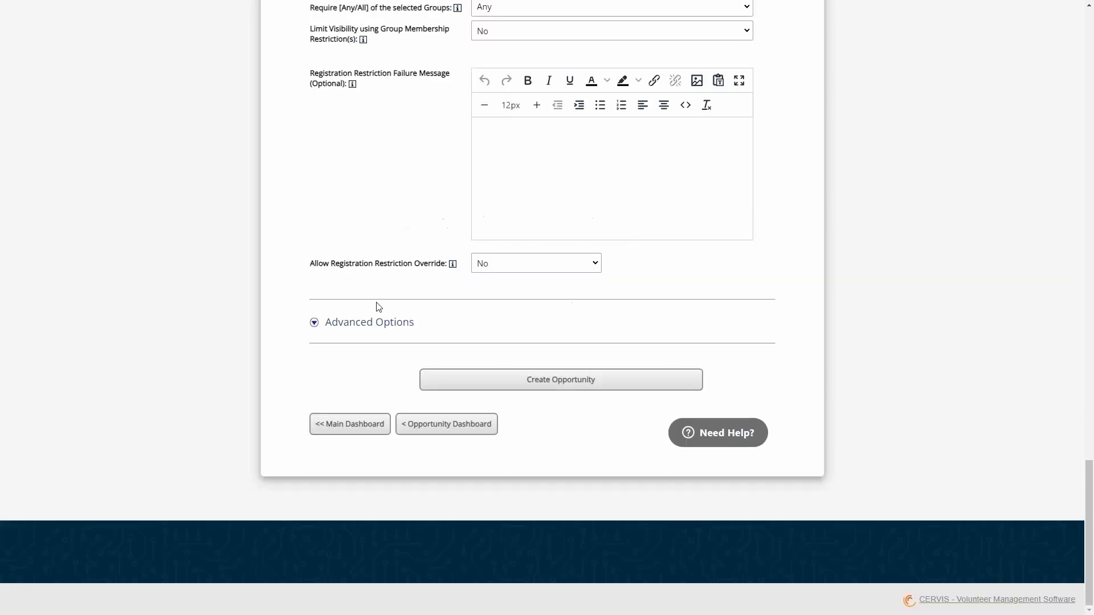
- Expand Advanced Options and review its settings from Opportunity Tags to Automatically Close Registration
click(397, 321)
scroll(404, 313, down, 3)
scroll(440, 205, down, 4)
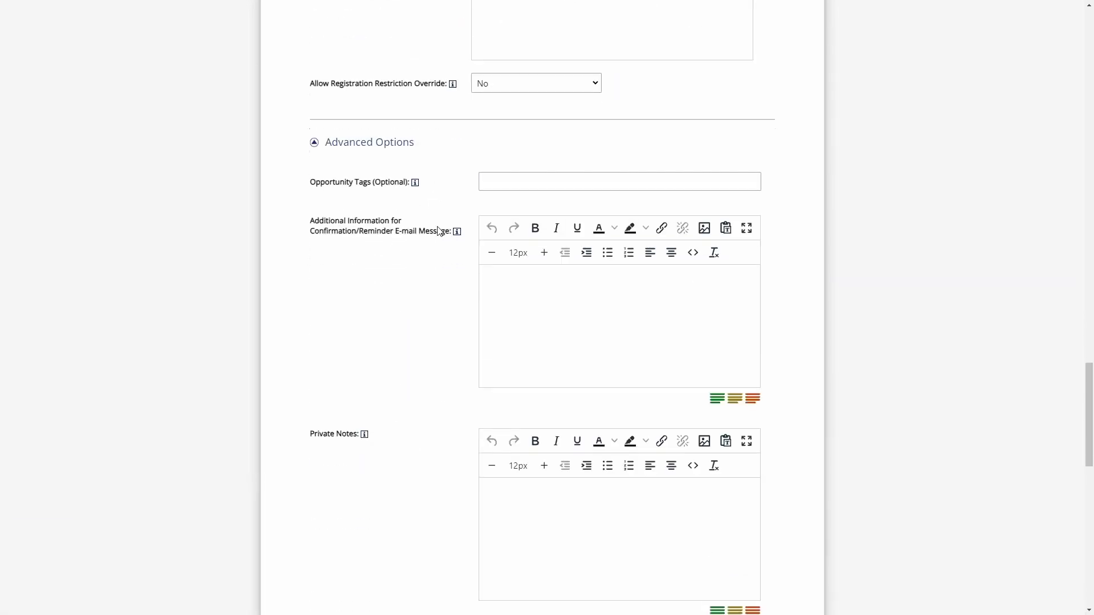
scroll(422, 489, down, 3)
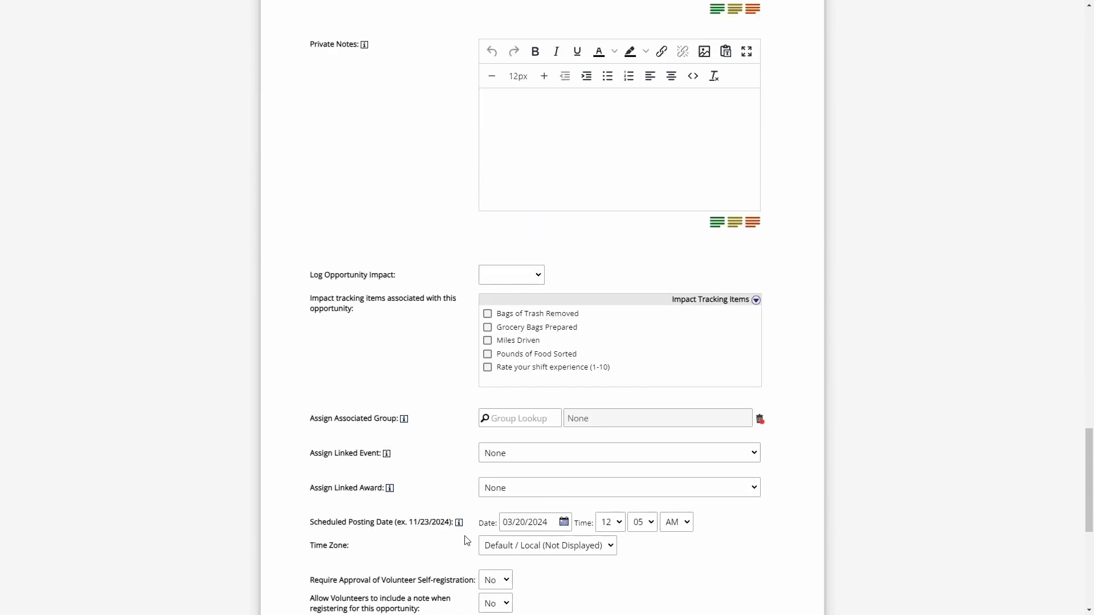
scroll(467, 541, down, 1)
scroll(462, 513, down, 2)
scroll(459, 479, down, 1)
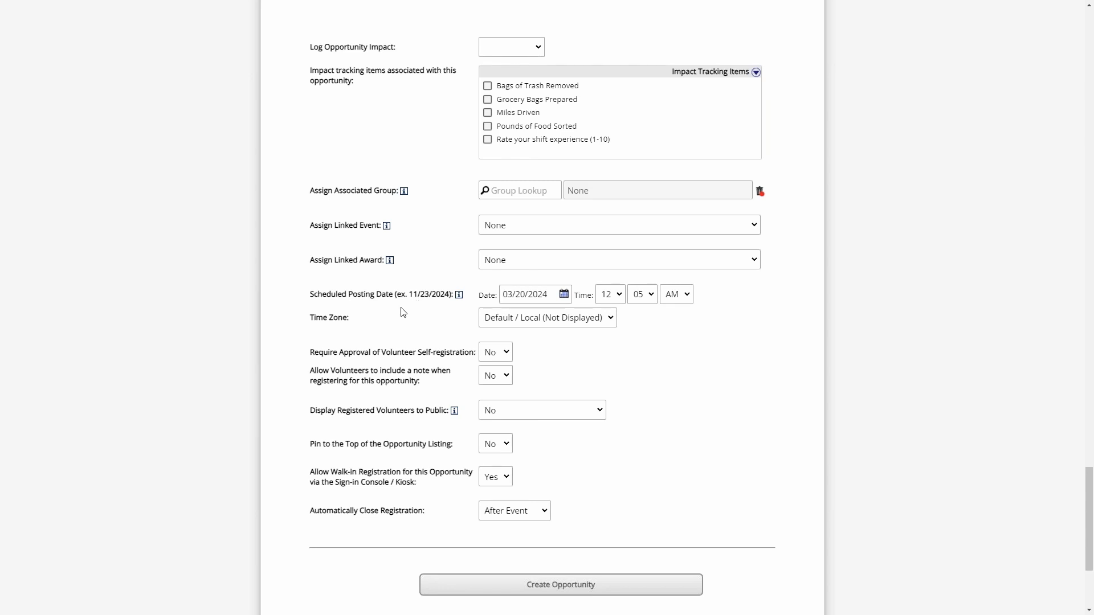
scroll(438, 348, up, 7)
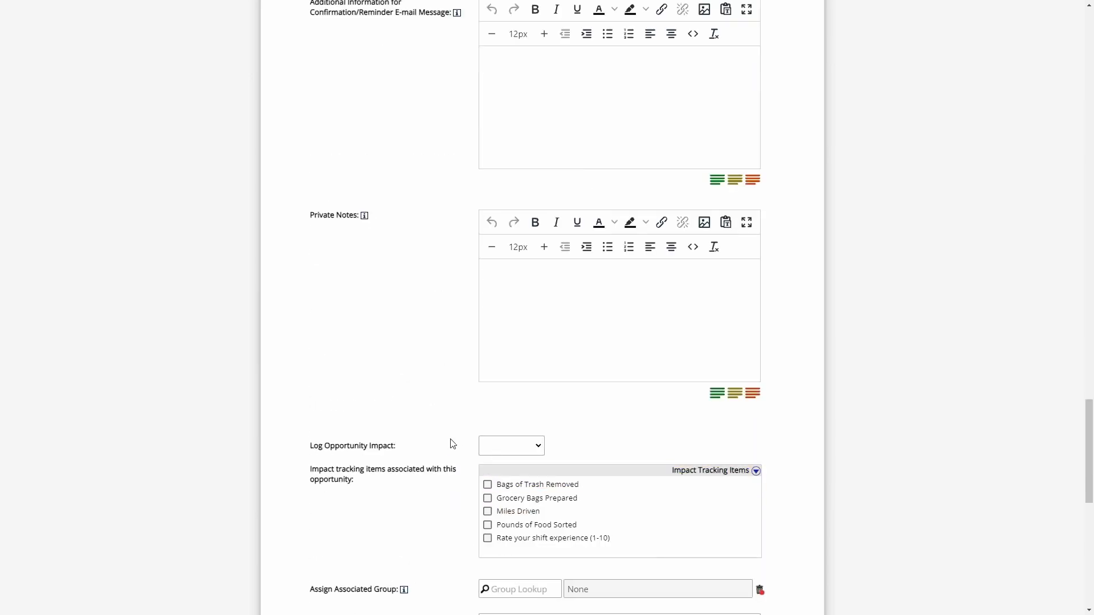
scroll(450, 442, up, 6)
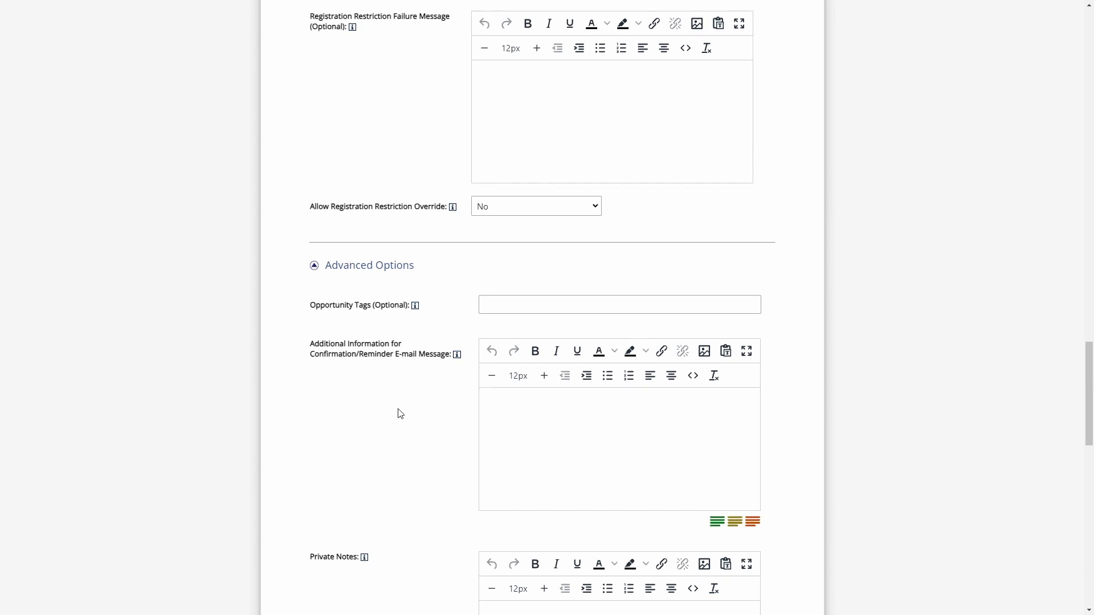
- Collapse the Advanced Options and Registration Restriction Options sections of the opportunity form
click(400, 271)
scroll(430, 345, up, 10)
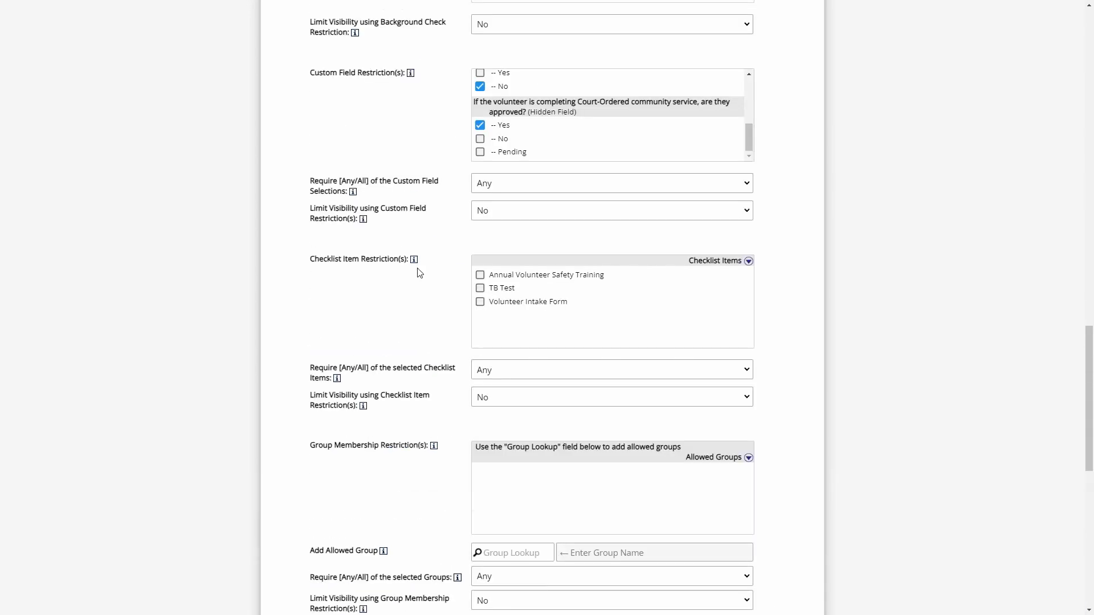
scroll(418, 273, up, 7)
click(402, 221)
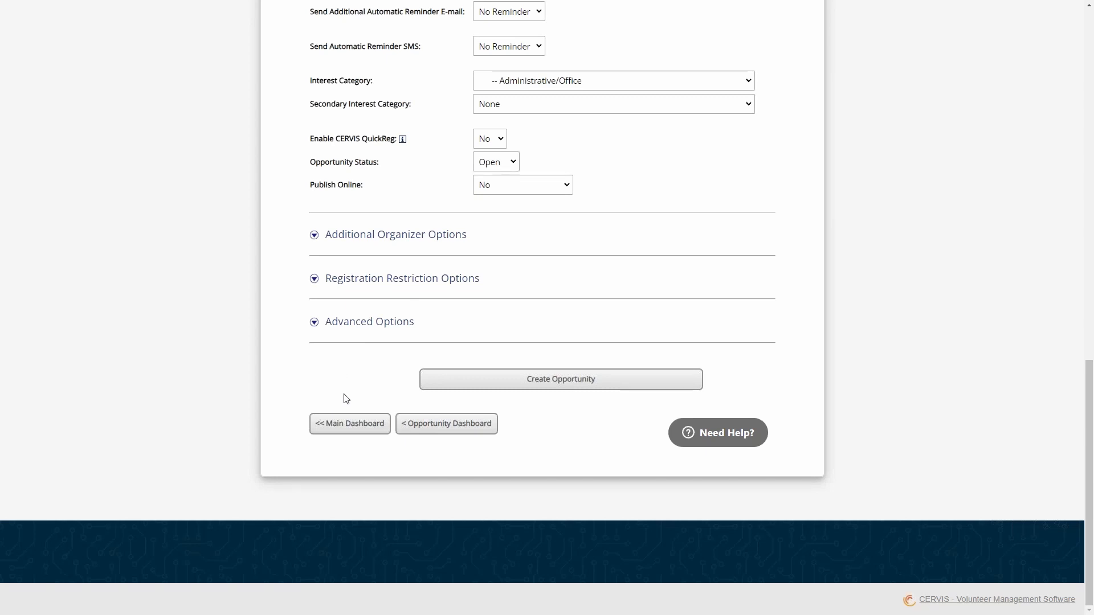
- Leave the form for the Main Dashboard and open Search / Manage Existing Opportunities under Opportunity Management
click(349, 423)
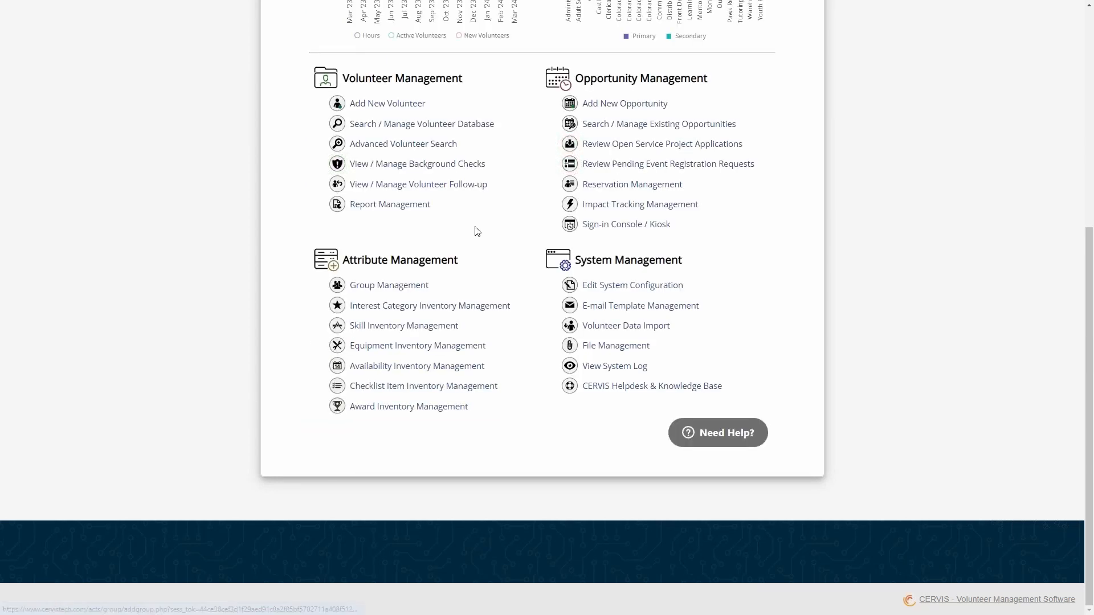
scroll(515, 244, up, 3)
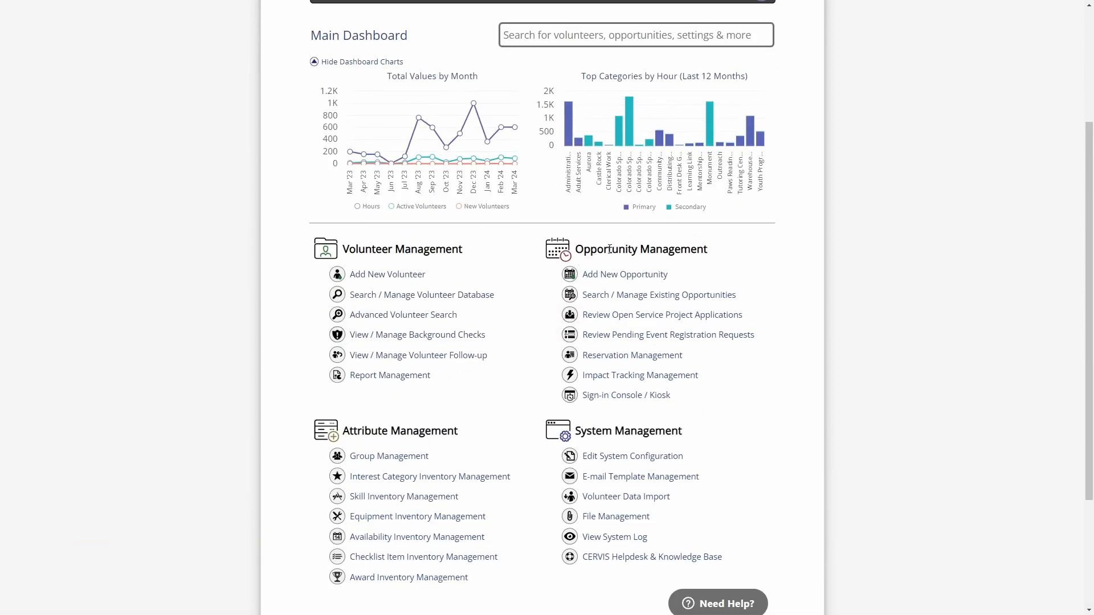
drag(609, 249, 705, 251)
click(704, 250)
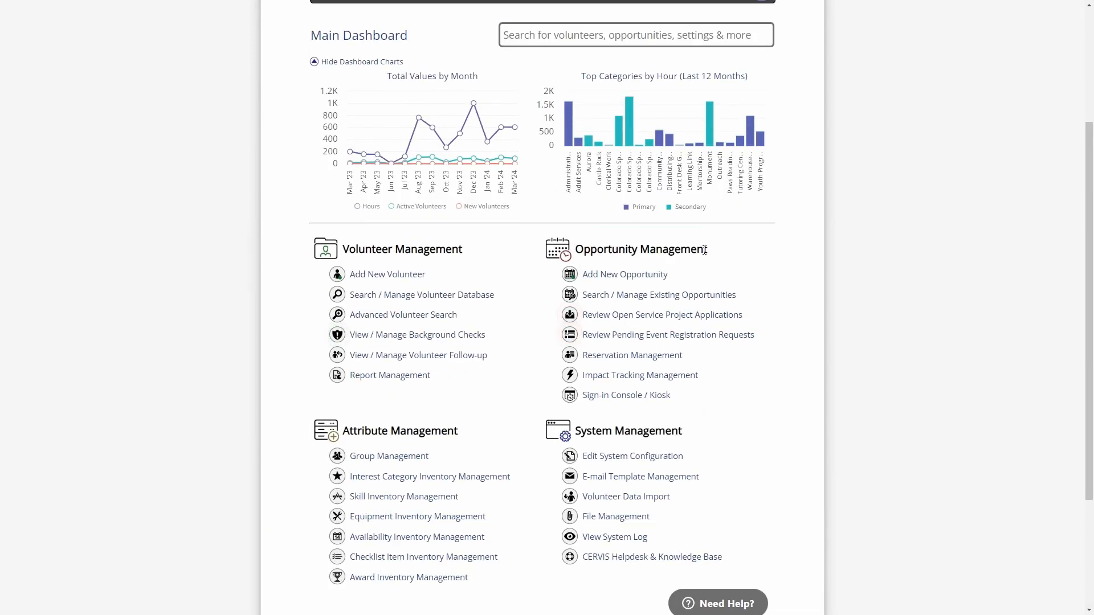
click(636, 296)
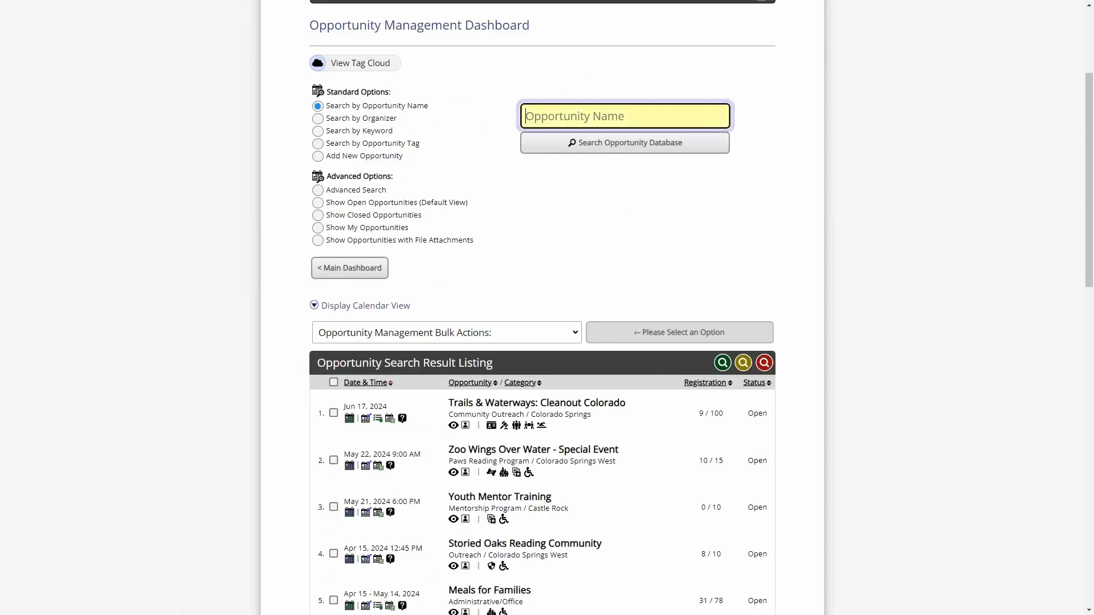
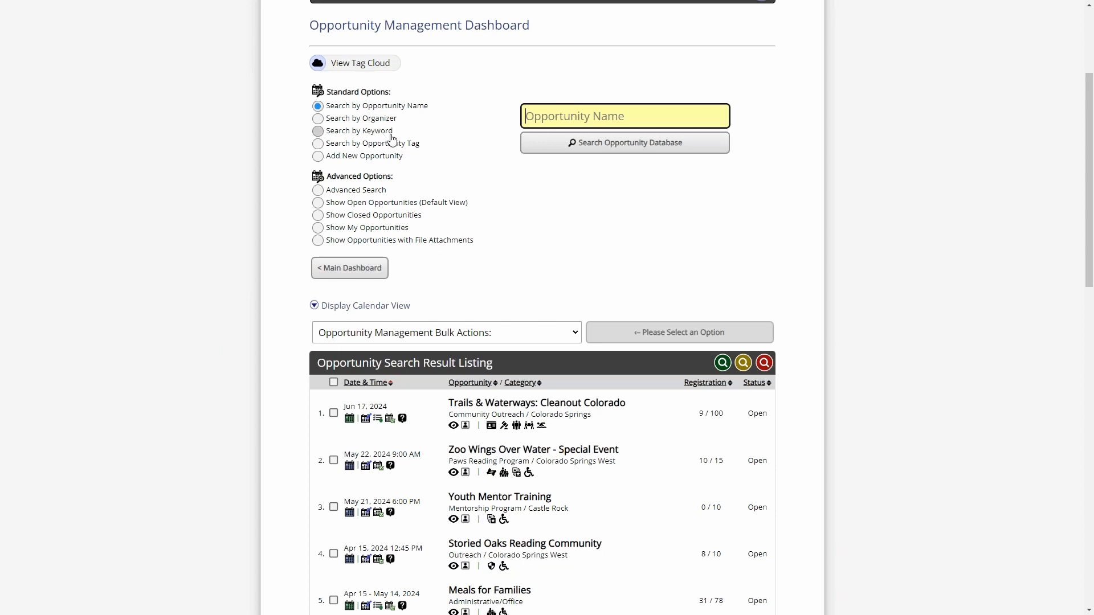
- Filter the opportunity listing to closed opportunities, followed by My Opportunities
click(367, 216)
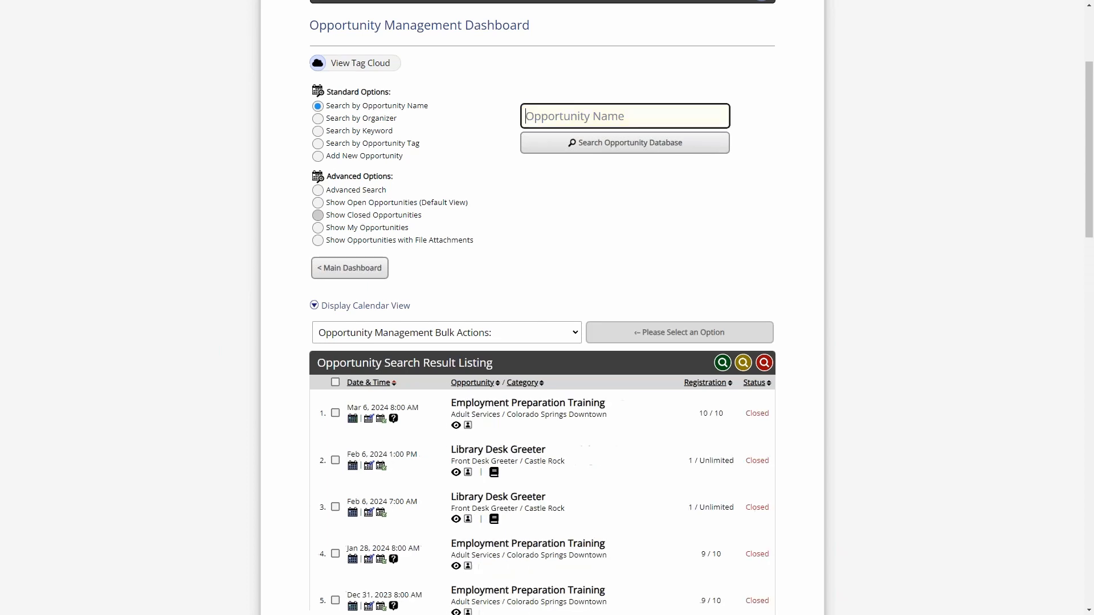
click(369, 229)
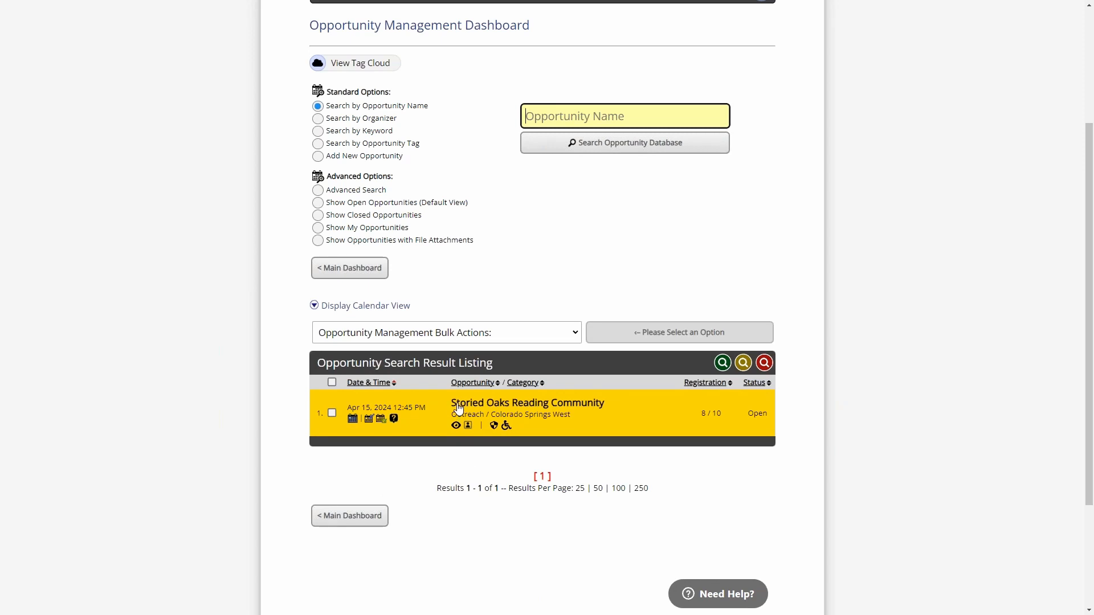
- Review the Advanced Opportunity Search criteria and return to the Opportunity Management Dashboard
click(357, 195)
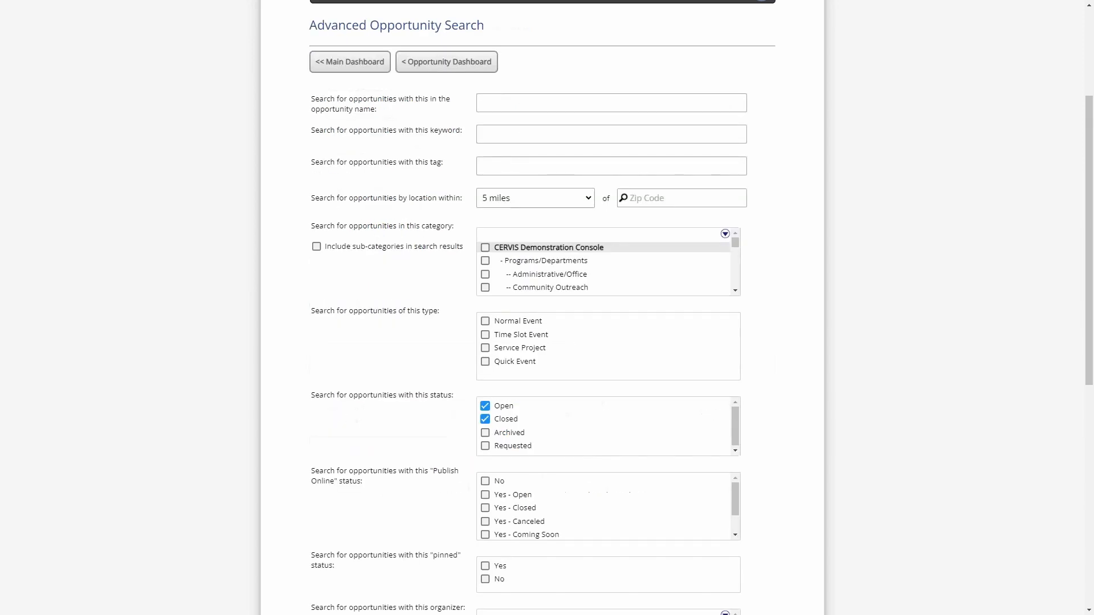
scroll(541, 382, down, 3)
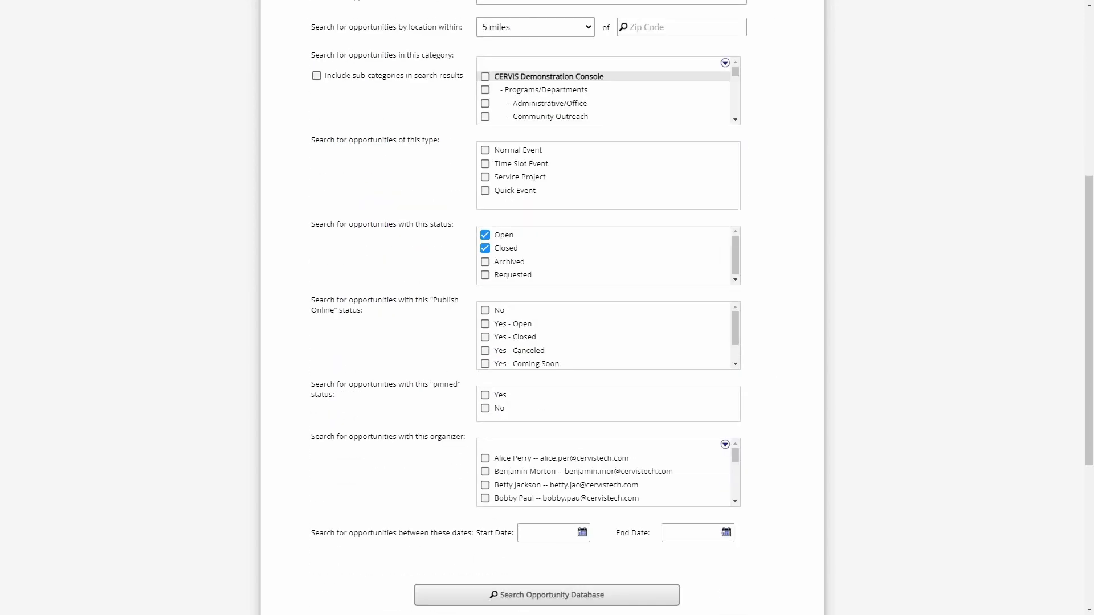
scroll(467, 507, up, 6)
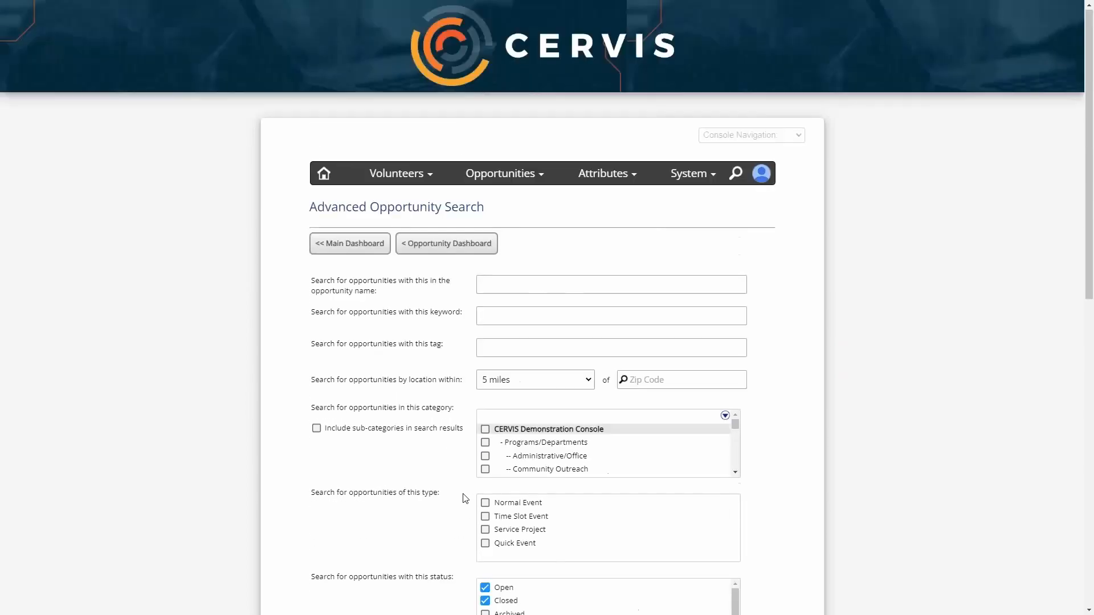
click(475, 249)
- Open the management page of the Zoo Wings Over Water - Special Event opportunity dated May 22, 2024
scroll(473, 379, down, 3)
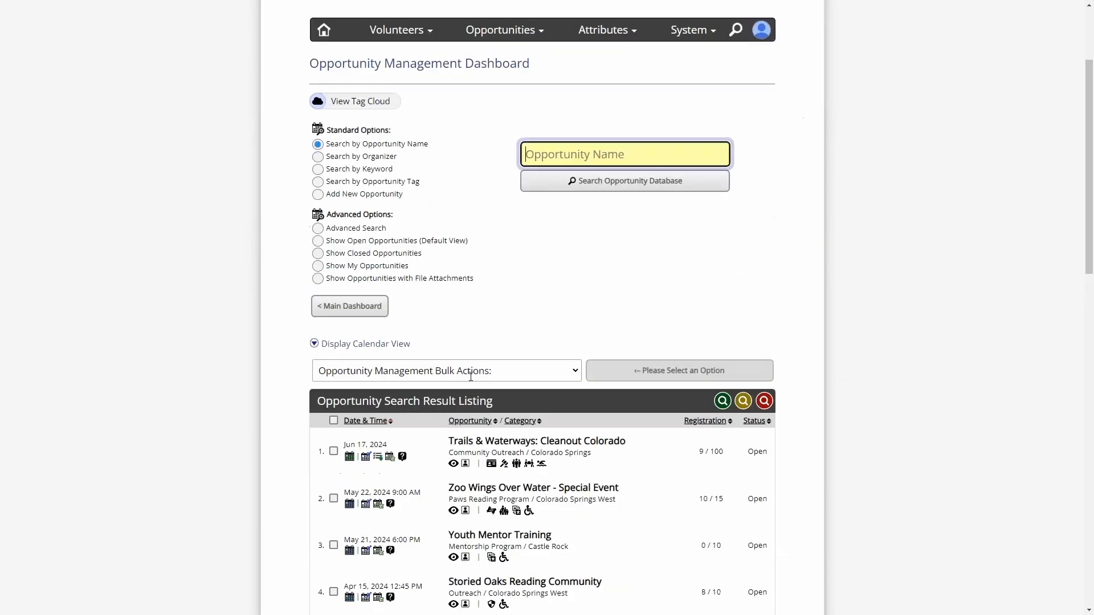
scroll(471, 376, down, 3)
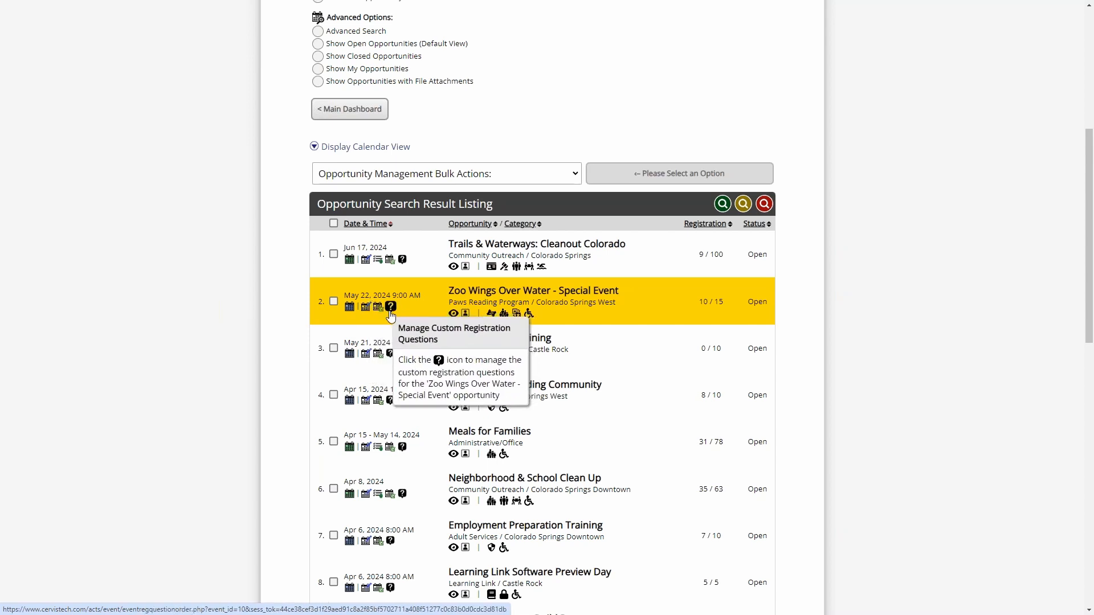
click(350, 308)
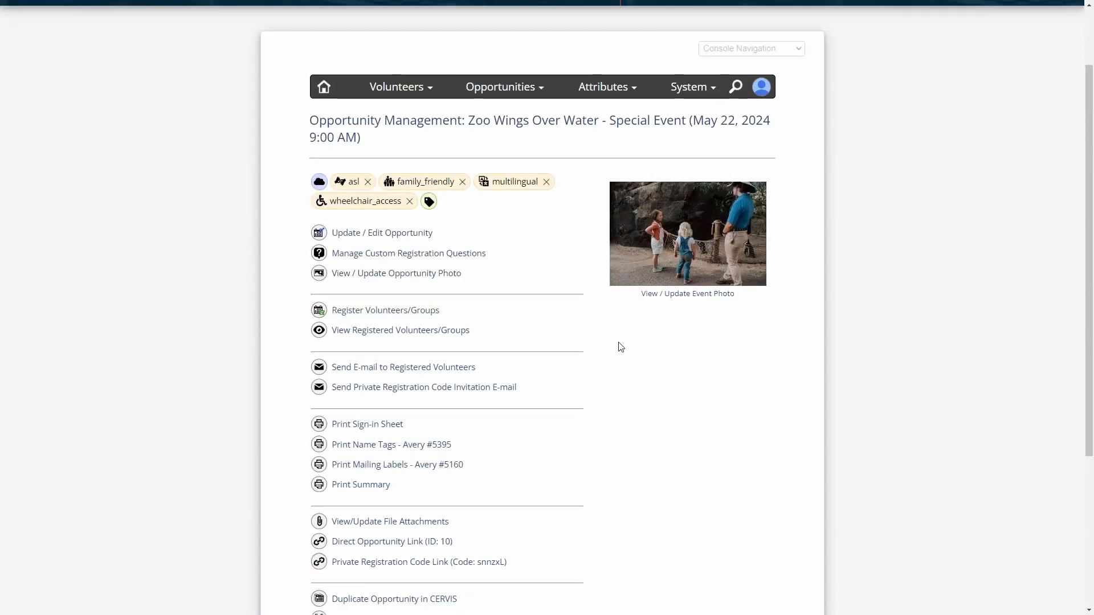
- Review the event's management options and display its Private Registration Code Link
scroll(594, 378, down, 1)
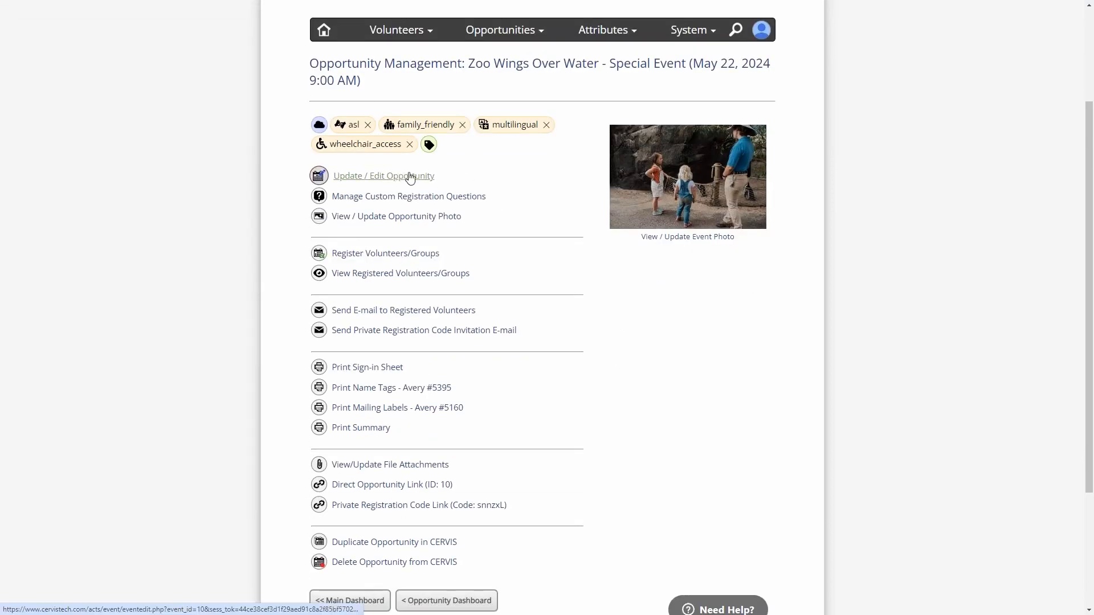
click(409, 276)
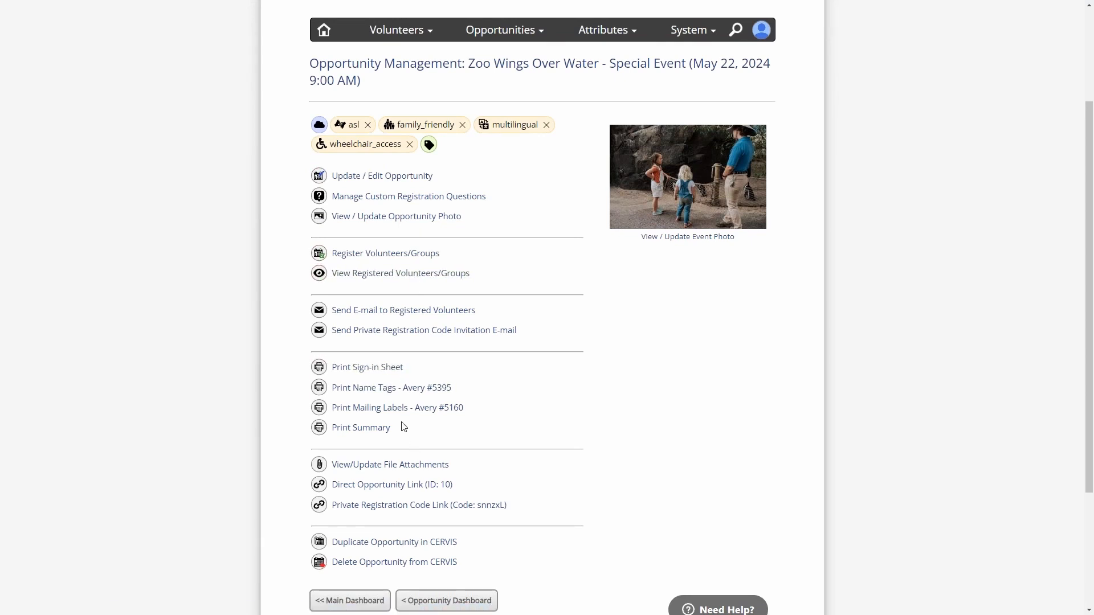
scroll(409, 425, down, 2)
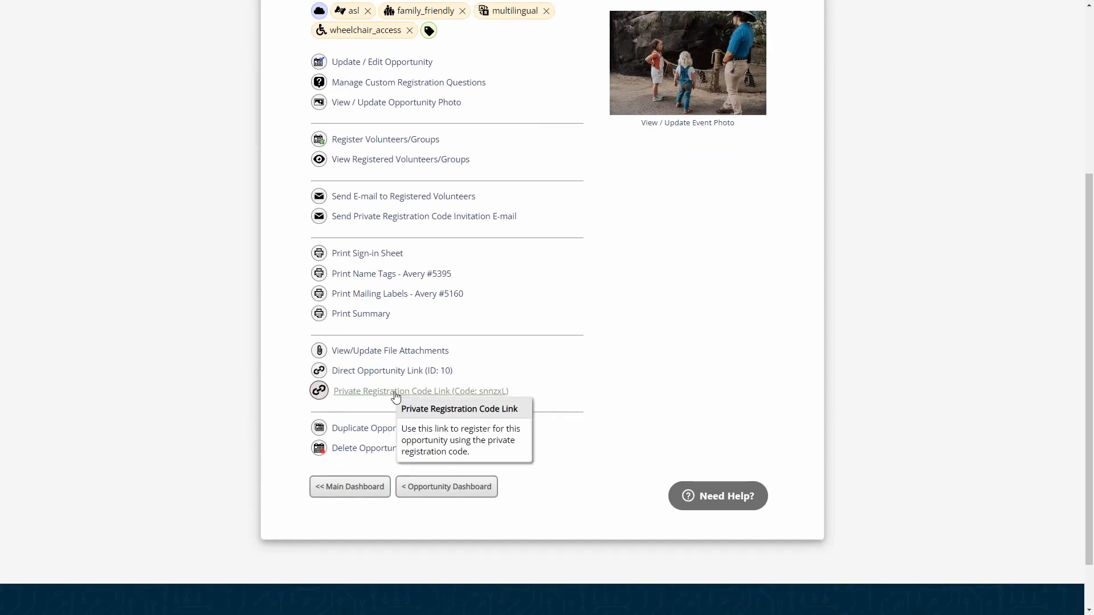
click(409, 394)
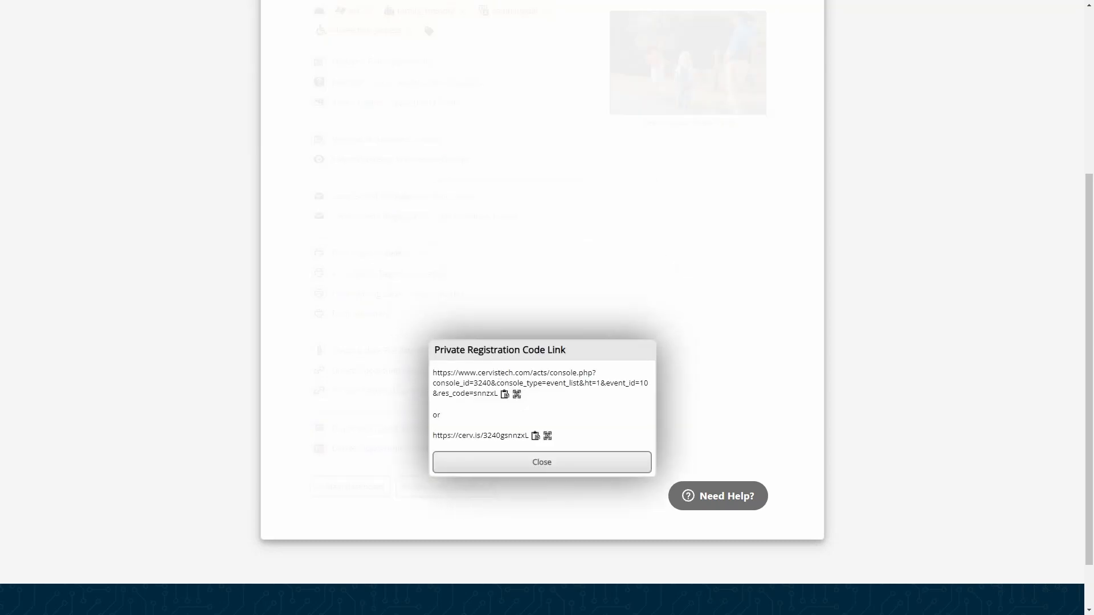
- Copy the shortened Private Registration Code Link, close the link dialog, and open the link in a new incognito browser window
click(535, 437)
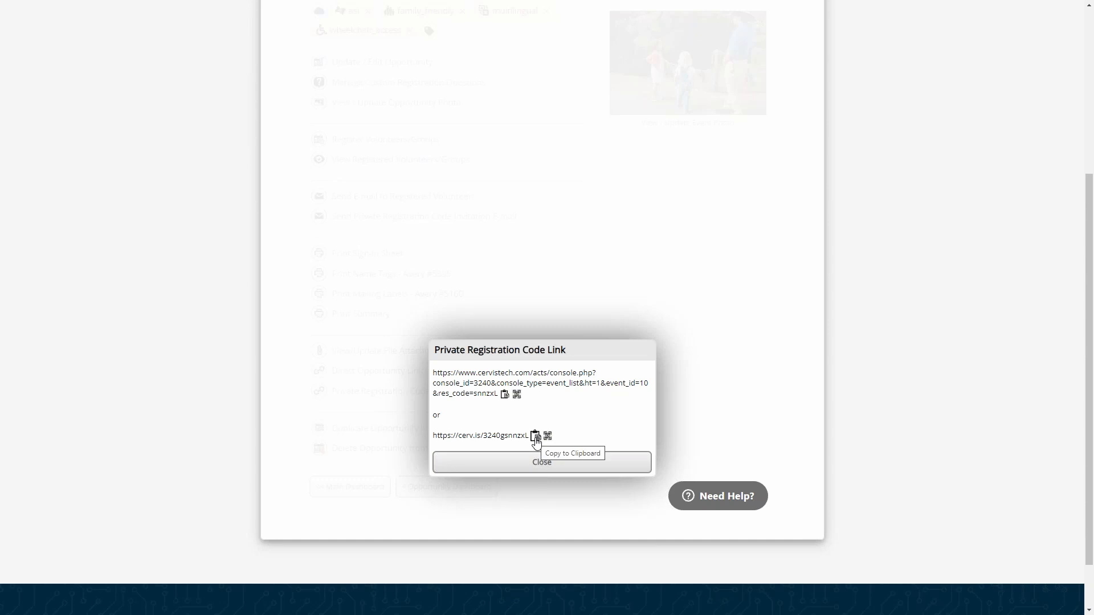
click(535, 436)
click(549, 506)
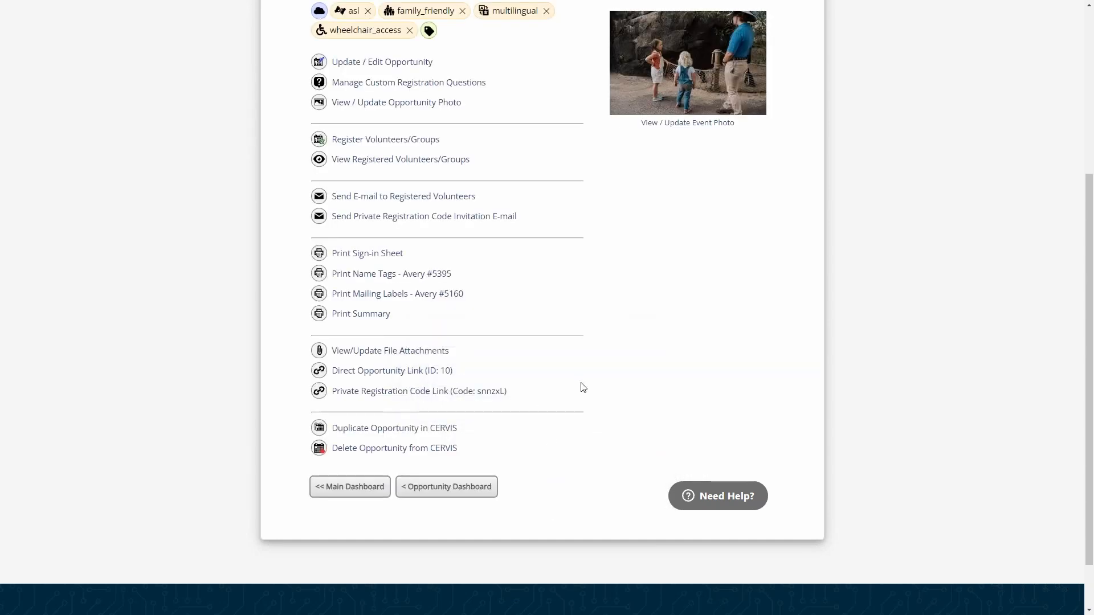
key(ctrl+shift+n)
key(ctrl+v)
key(Return)
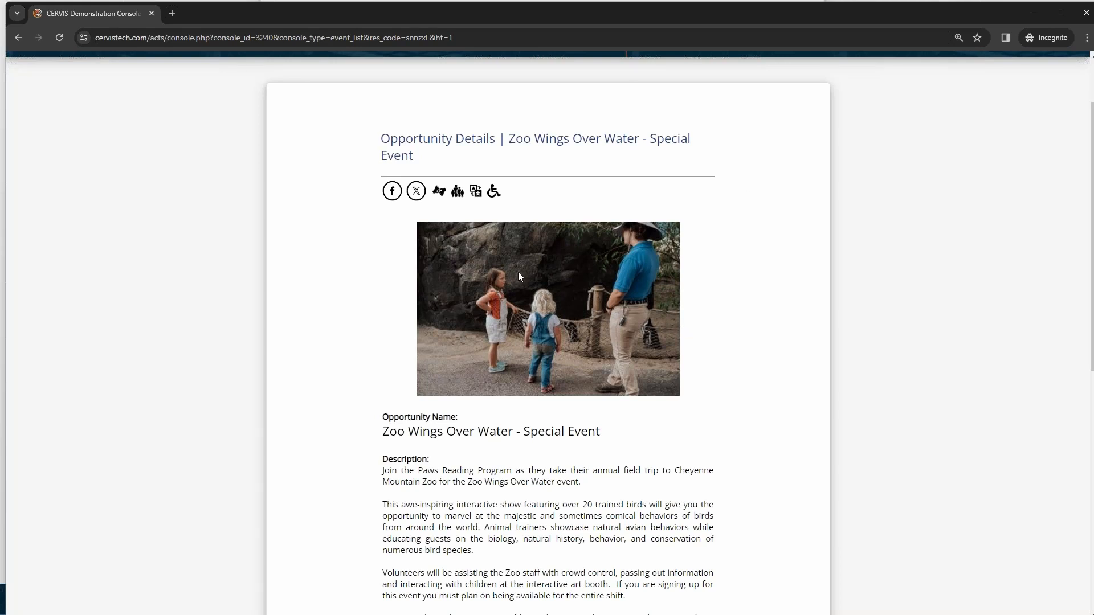
- Review the public Opportunity Details page of Zoo Wings Over Water - Special Event and close the incognito window
scroll(691, 83, down, 2)
scroll(743, 416, down, 3)
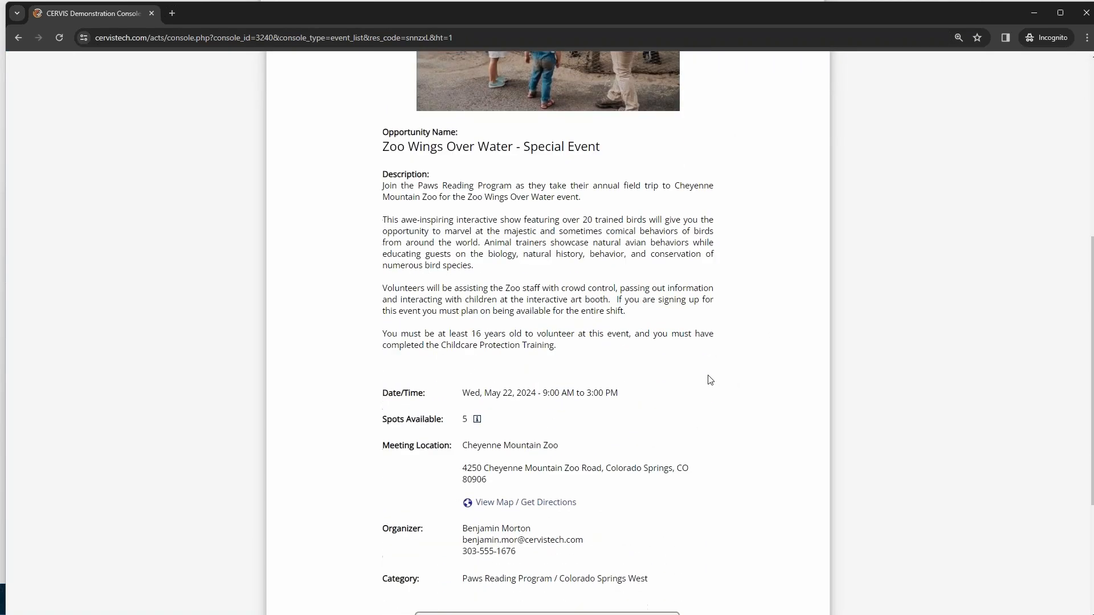
scroll(735, 387, up, 6)
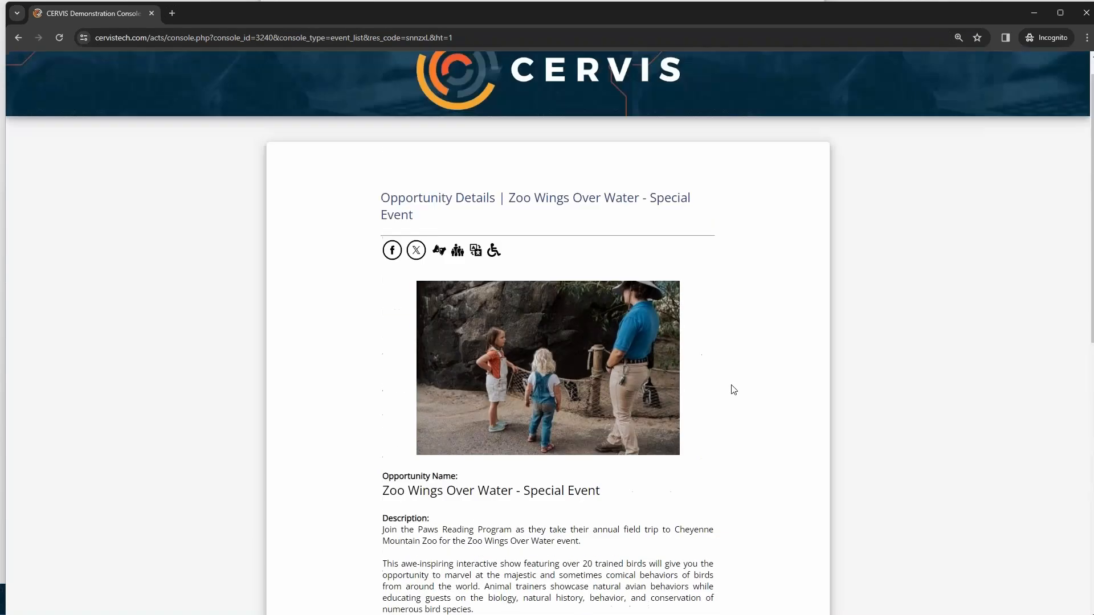
scroll(759, 383, down, 1)
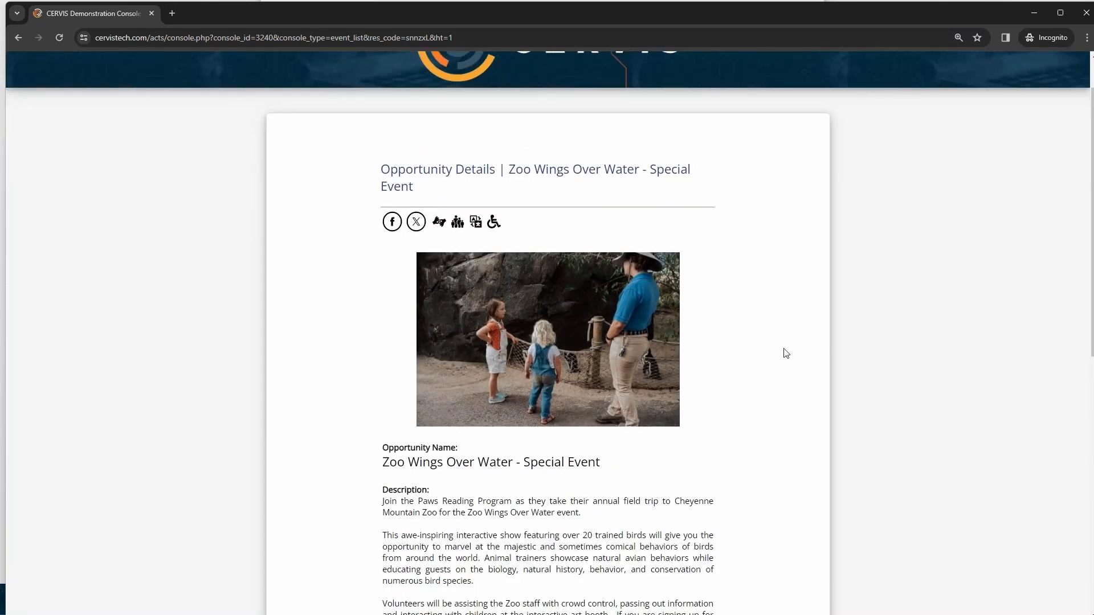
click(1086, 13)
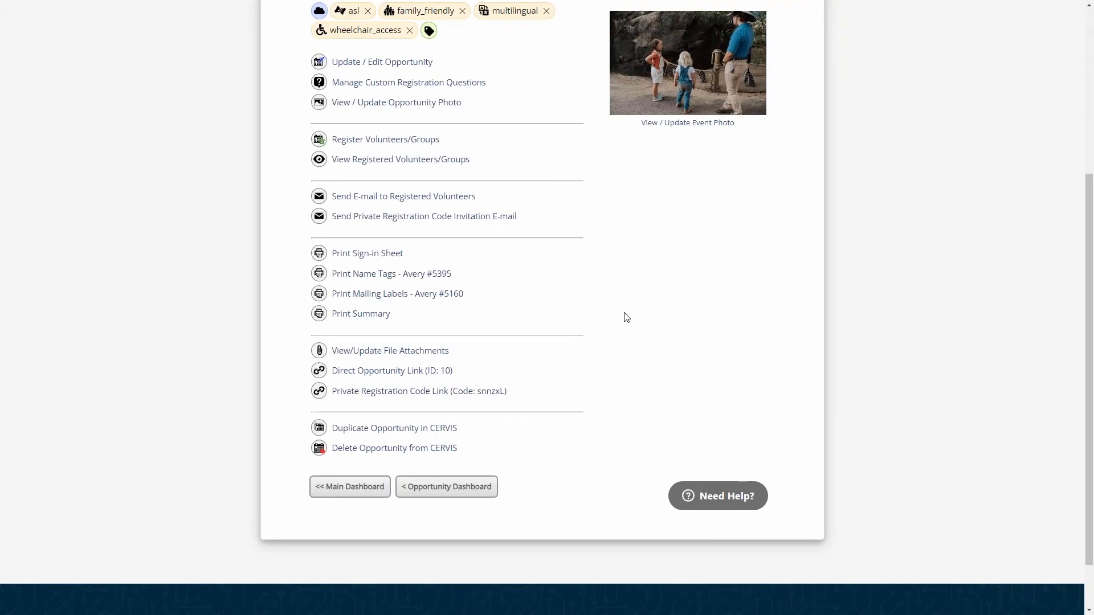
- Open the registered volunteers and groups page for the Zoo Wings Over Water - Special Event opportunity
scroll(582, 451, up, 3)
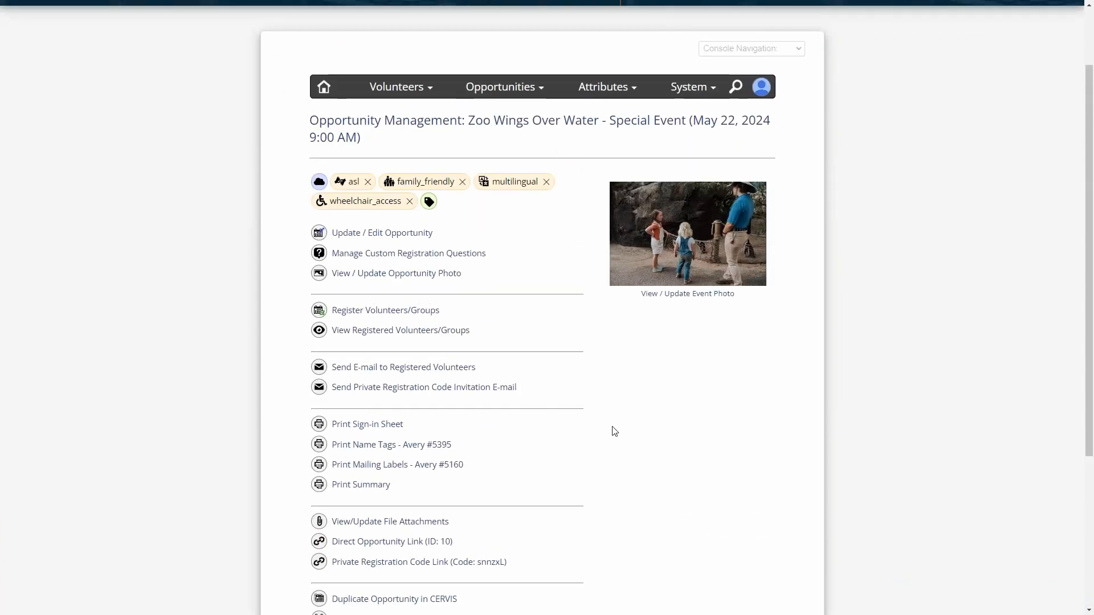
scroll(618, 404, down, 1)
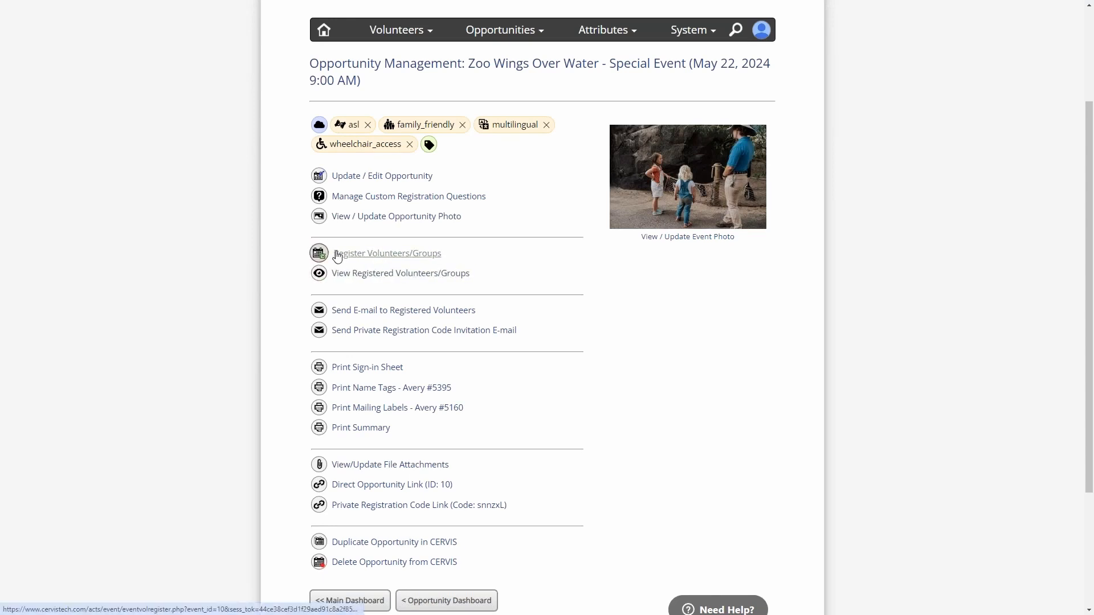
click(370, 280)
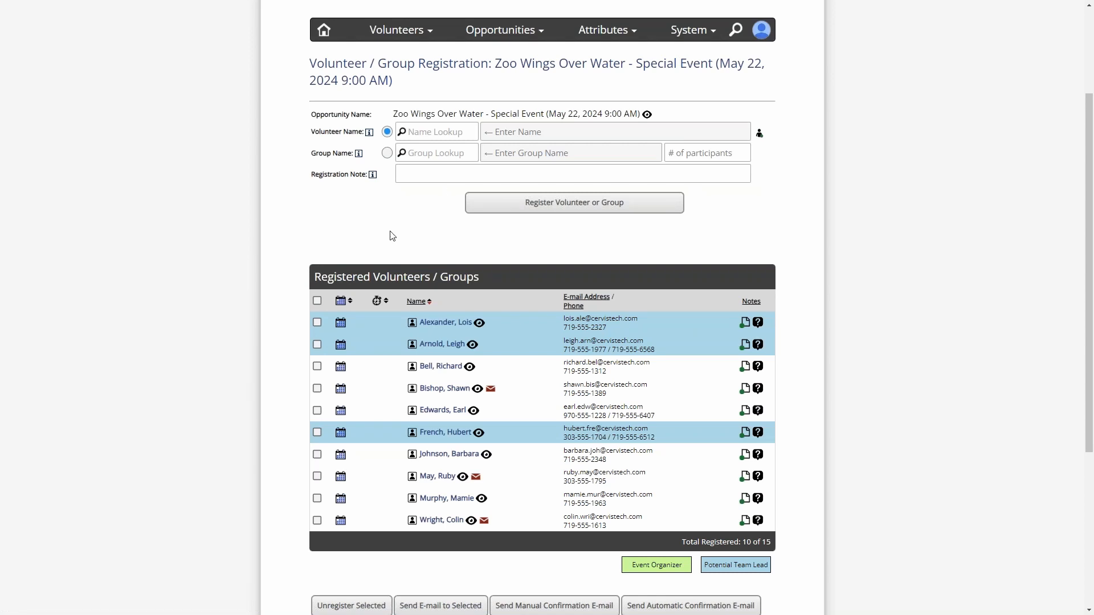
- Look up a volunteer by first name and register them for the event, answering Yes to "Do you speak Spanish?"
click(438, 130)
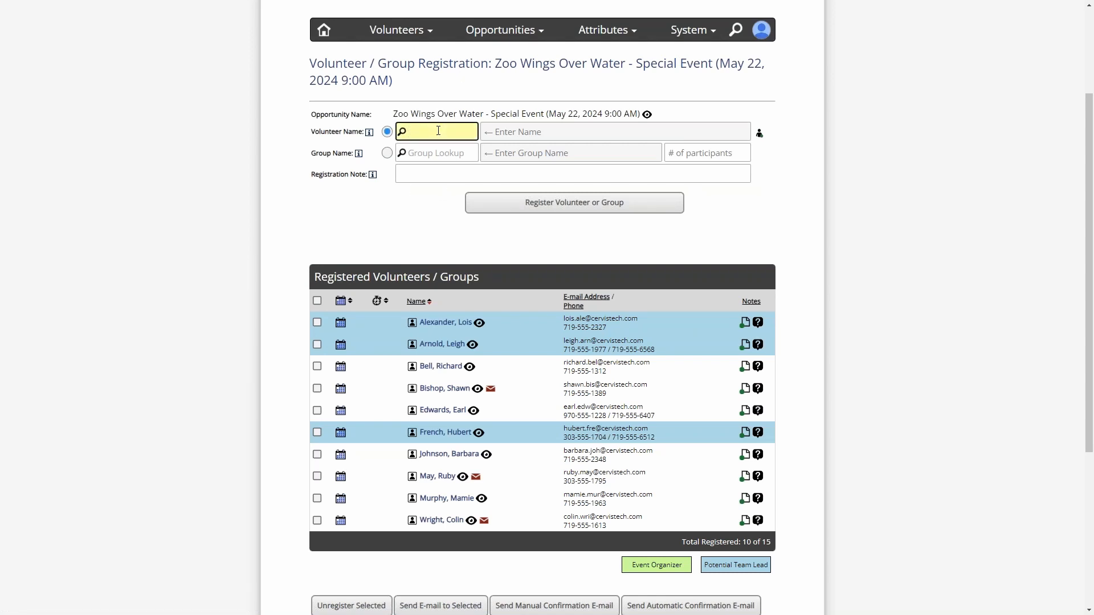
text(bruce)
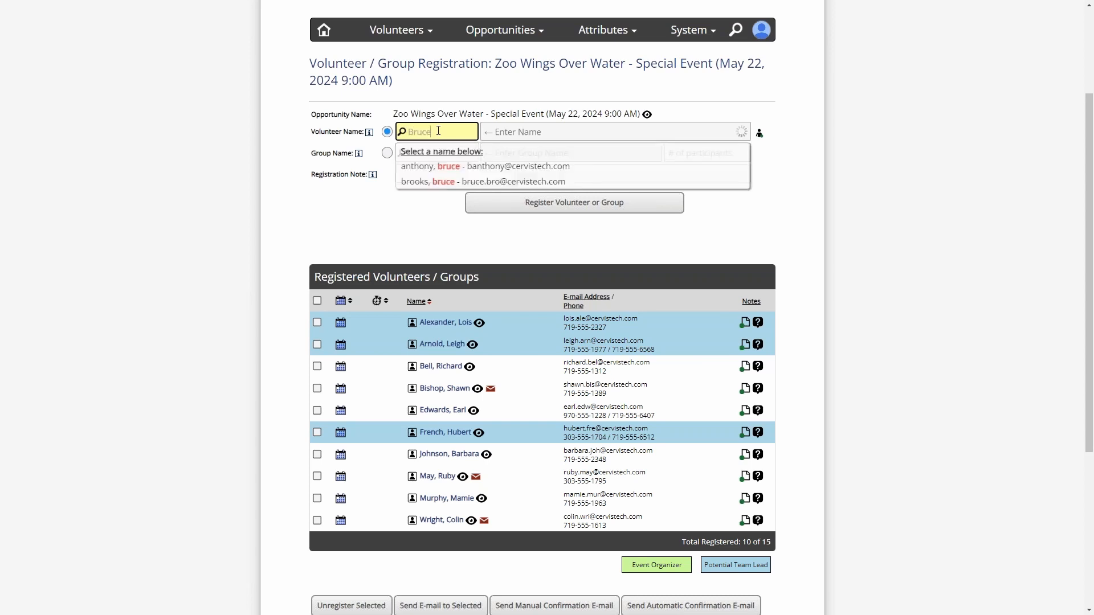
click(461, 167)
click(574, 203)
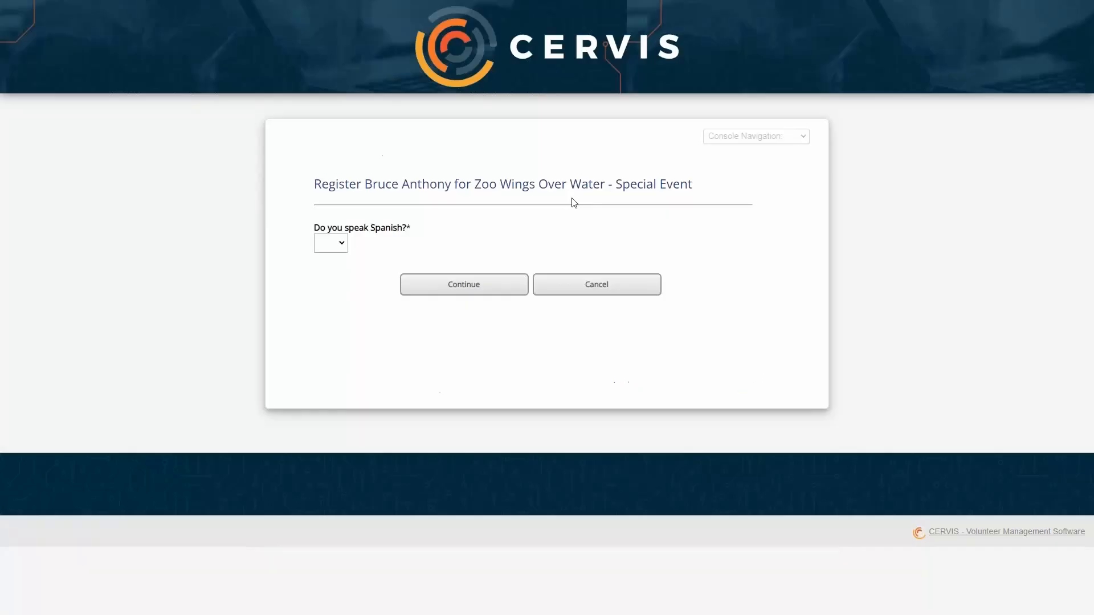
click(336, 244)
click(351, 272)
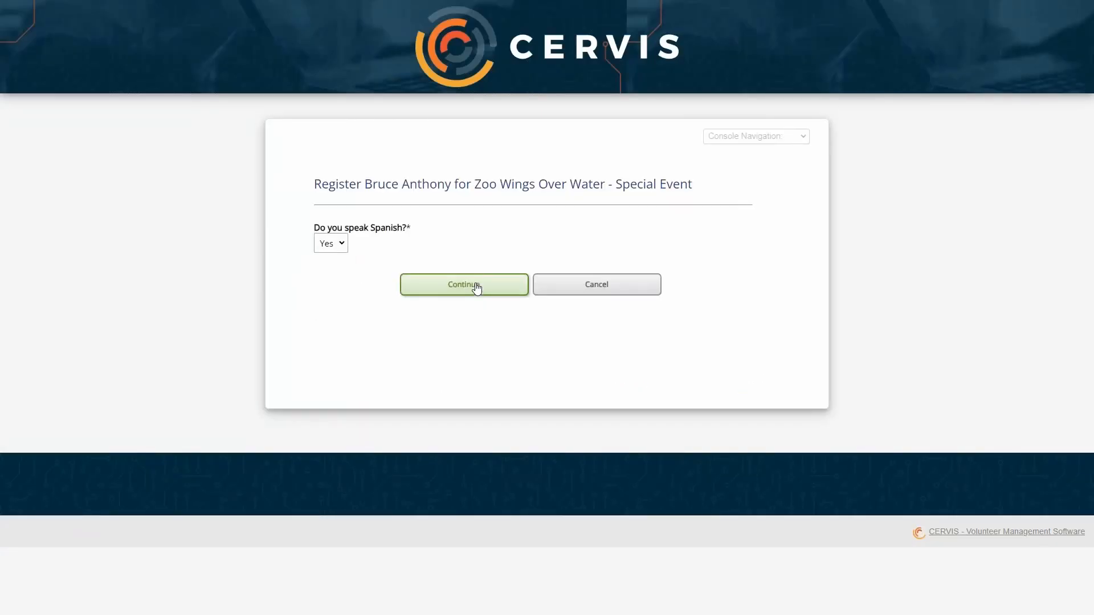
click(476, 289)
- Select the second and third registered volunteers, extend the selection to the whole list, and clear it again
scroll(699, 275, down, 2)
click(605, 354)
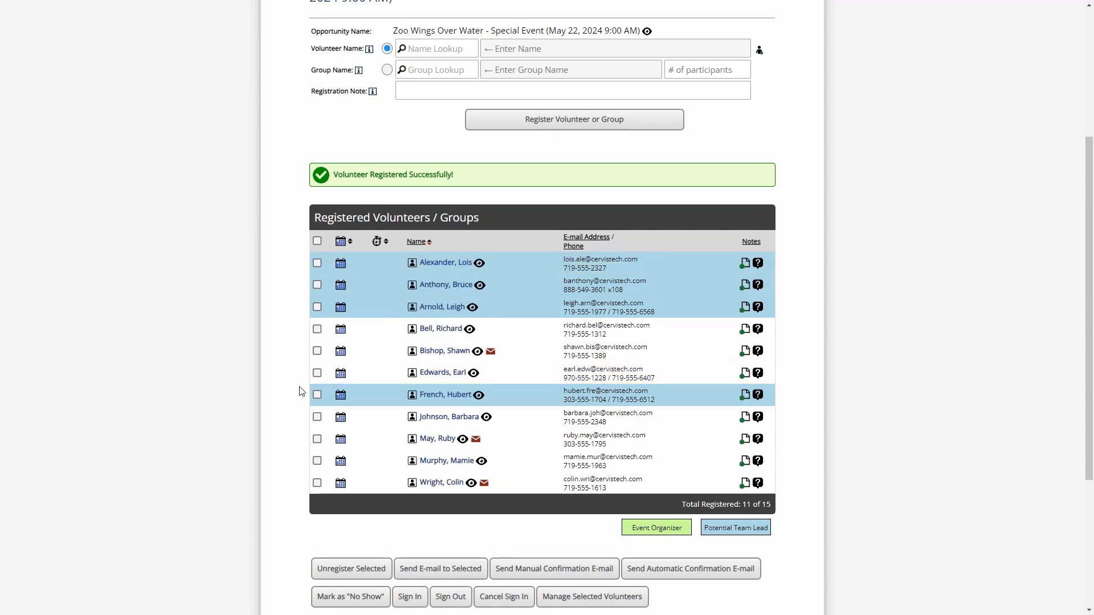
click(316, 285)
click(317, 308)
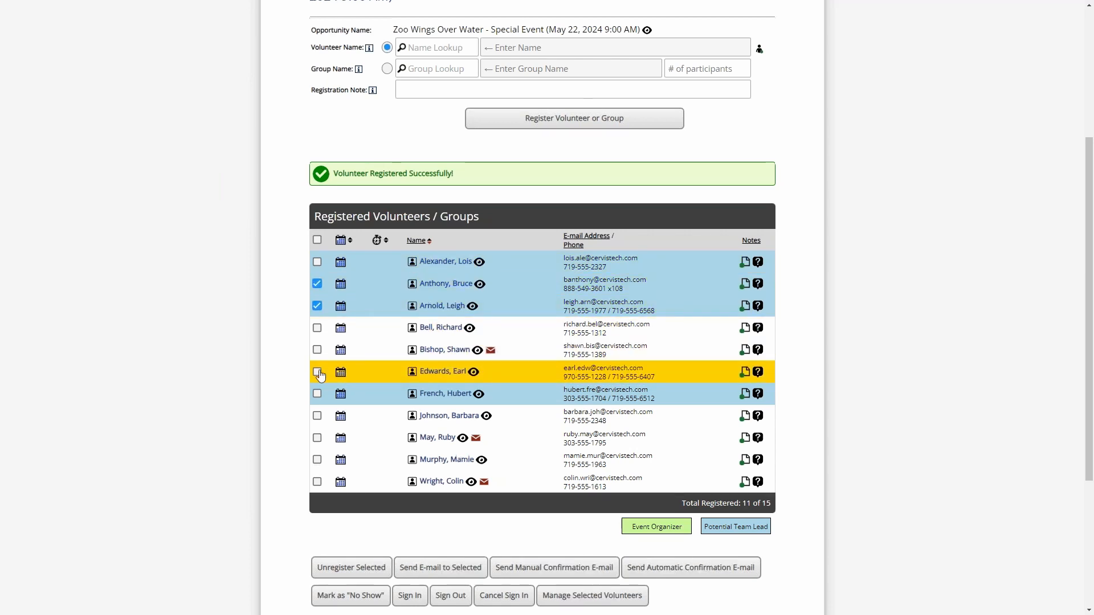
scroll(318, 380, down, 3)
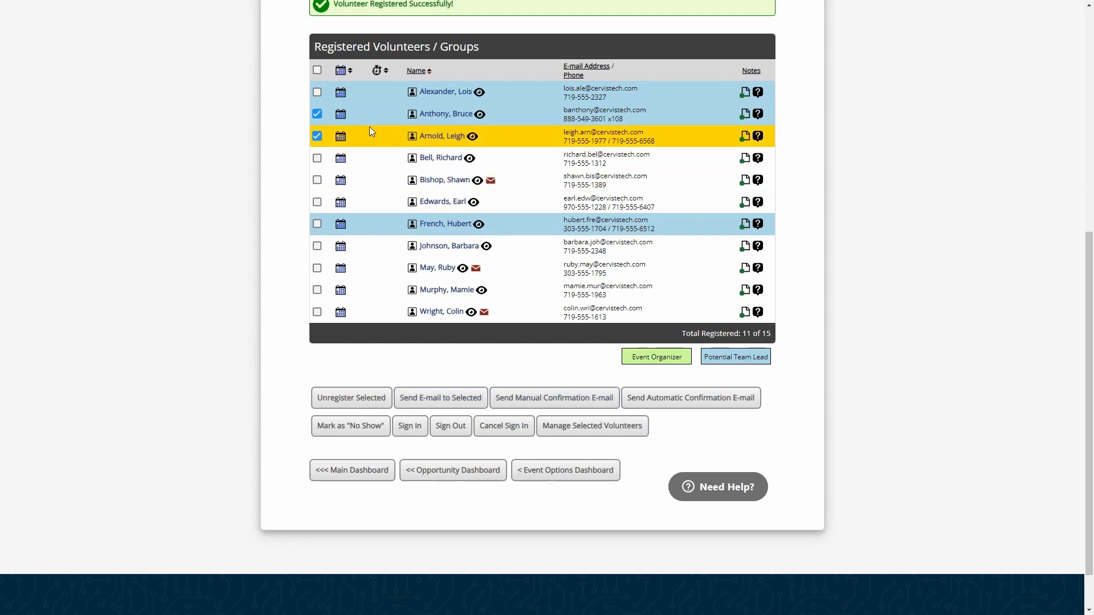
click(316, 70)
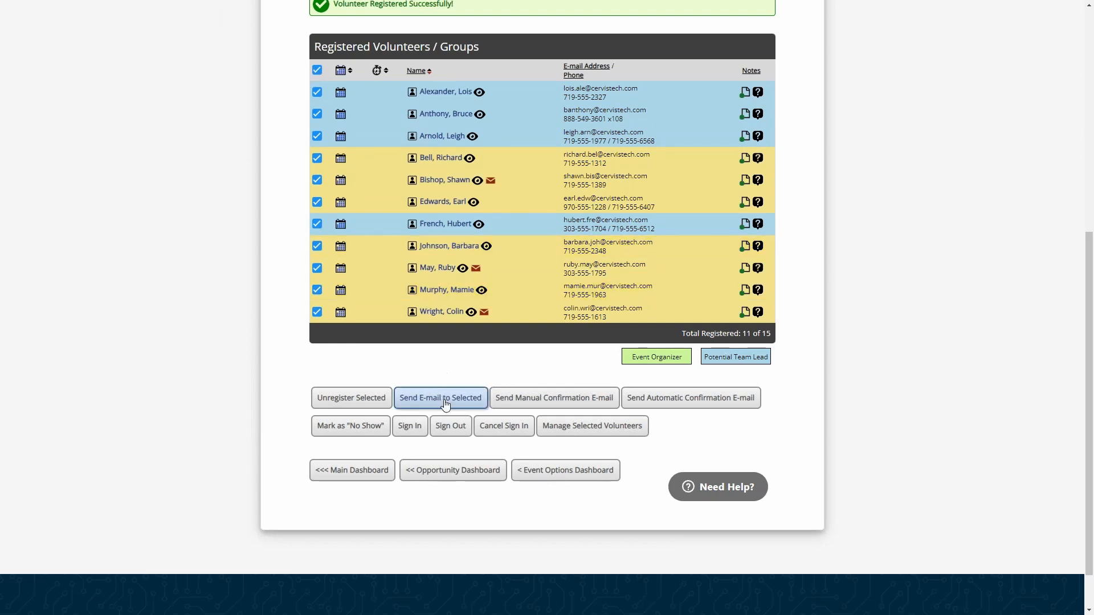
click(316, 71)
scroll(293, 93, up, 4)
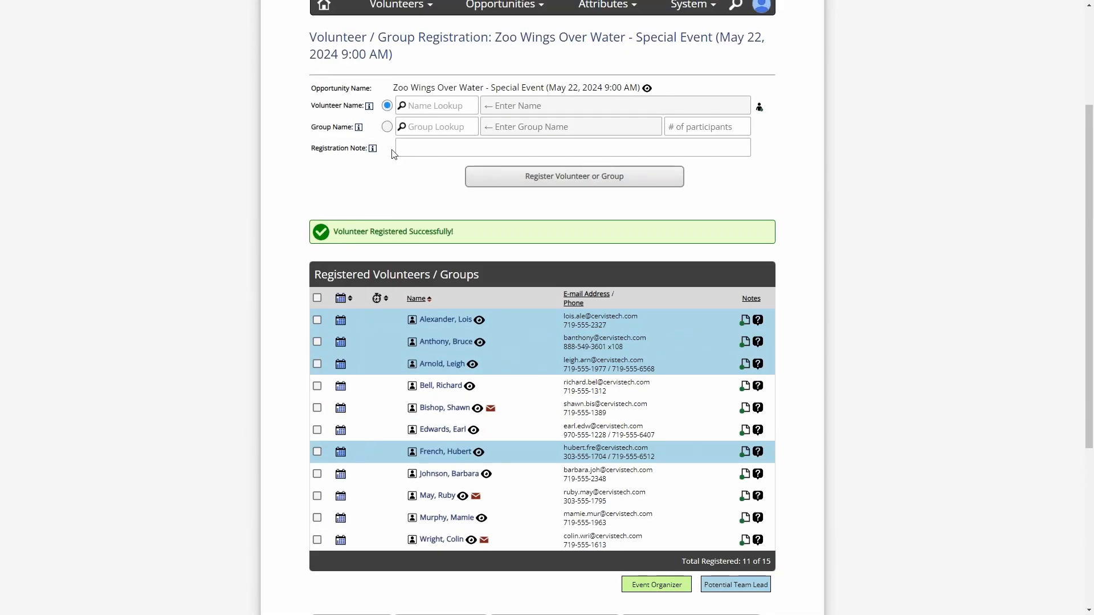
- Select the newly registered volunteer's row, review the actions for selected registrations, and clear the selection
click(435, 104)
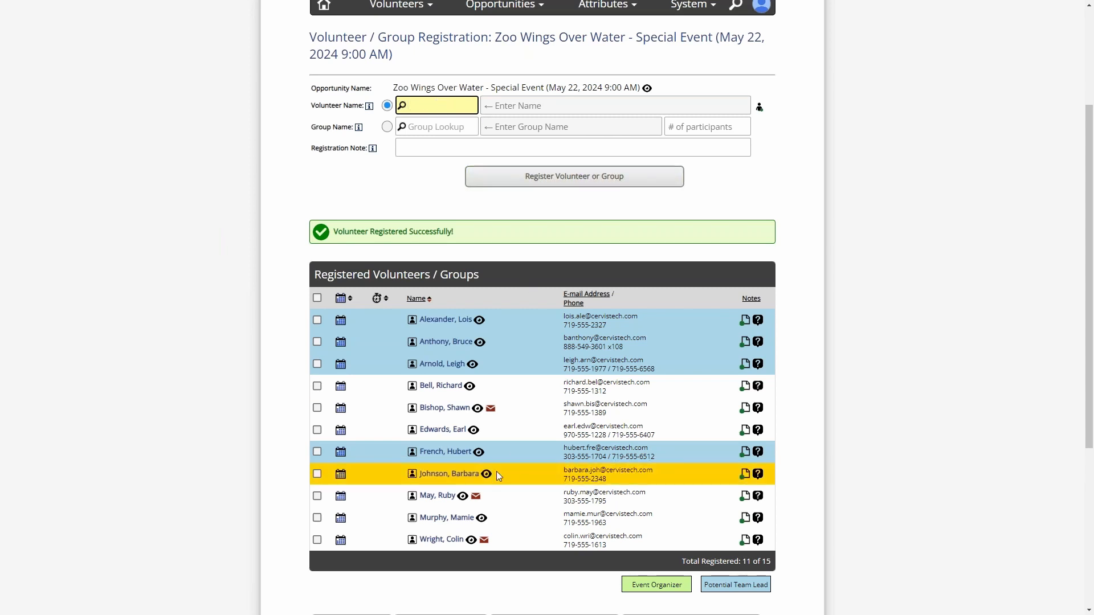
click(316, 342)
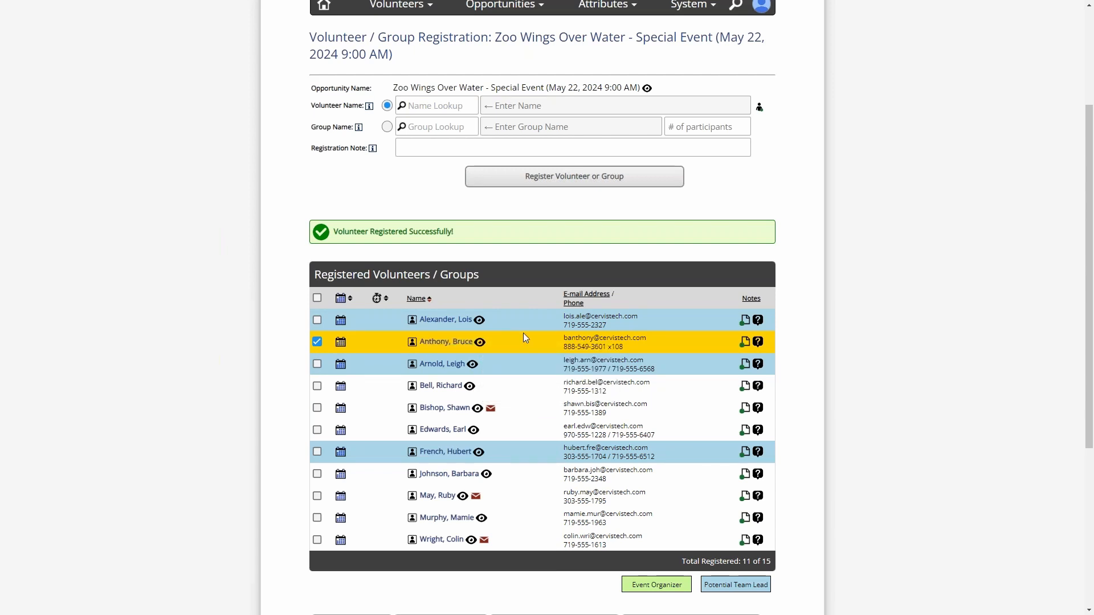
scroll(548, 340, down, 4)
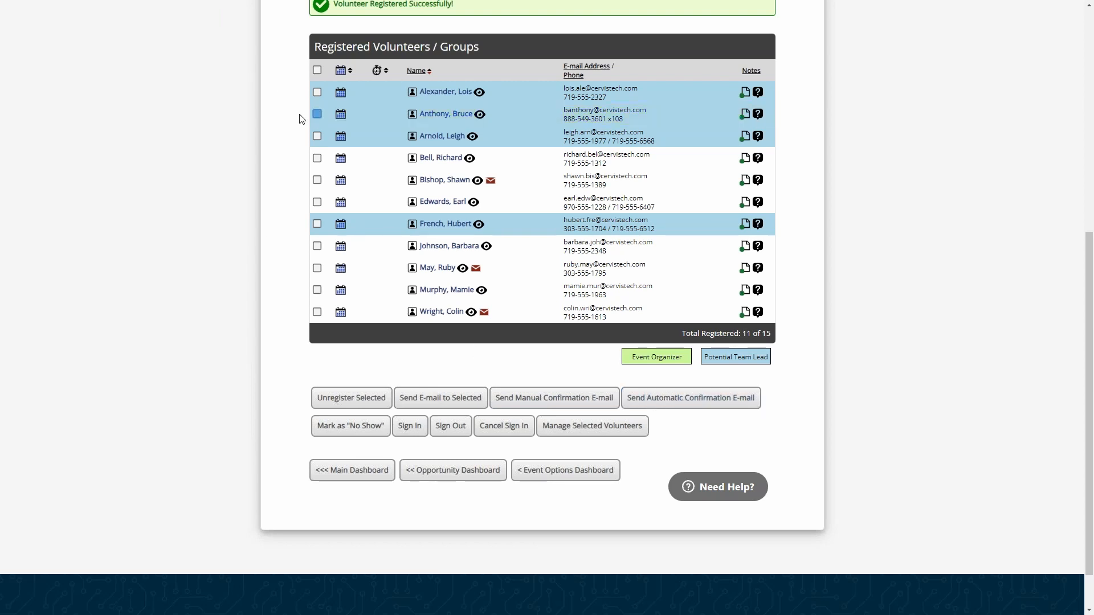
scroll(269, 169, up, 1)
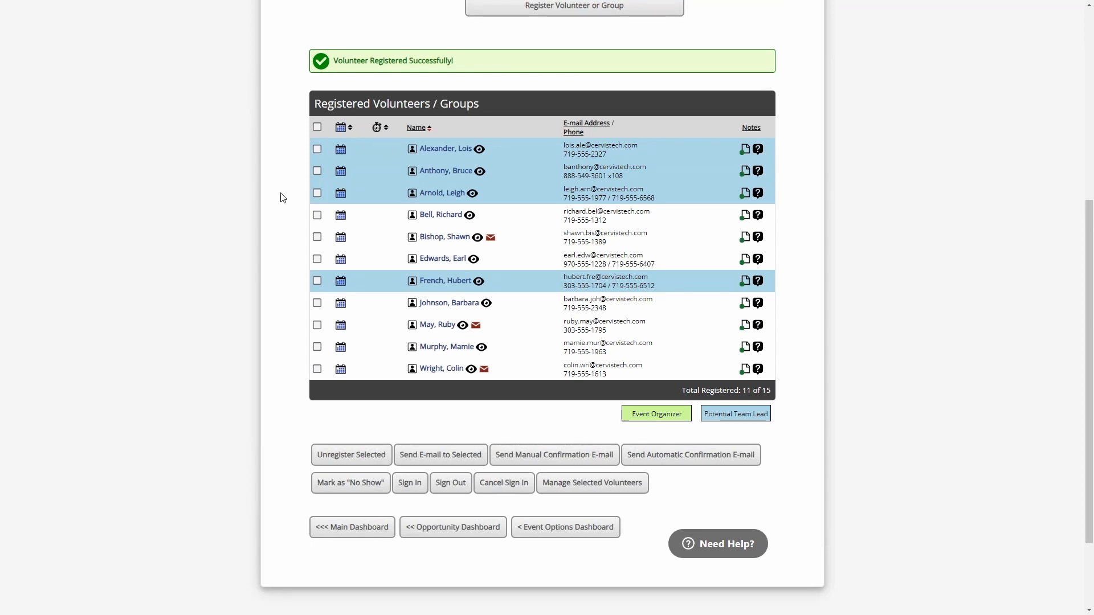
- Set the newly registered volunteer's actual hours served to 2.5
mouse_move(347, 178)
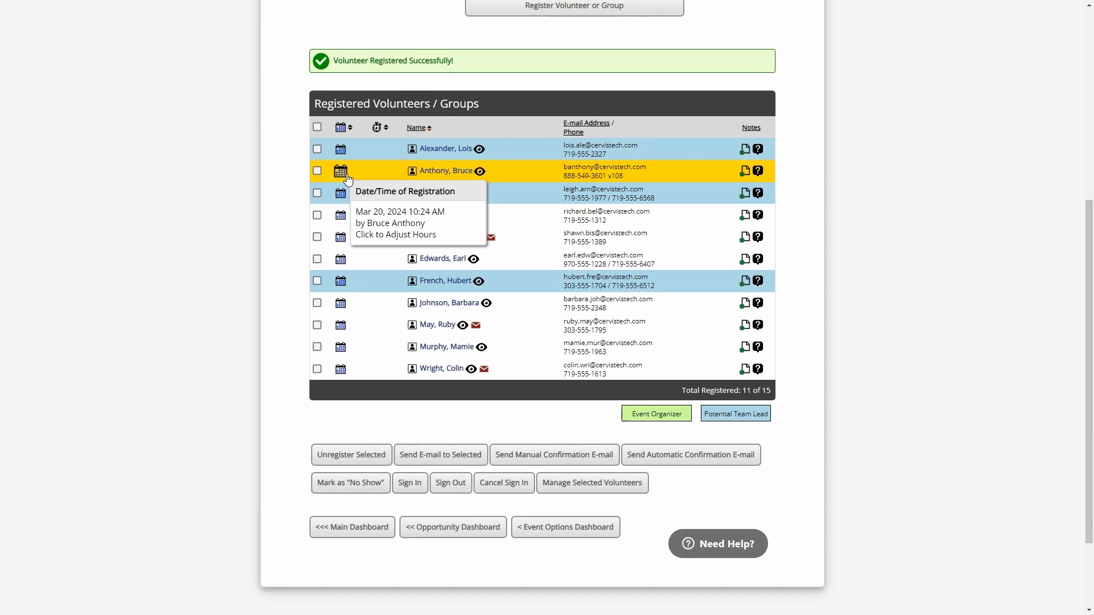
mouse_move(344, 197)
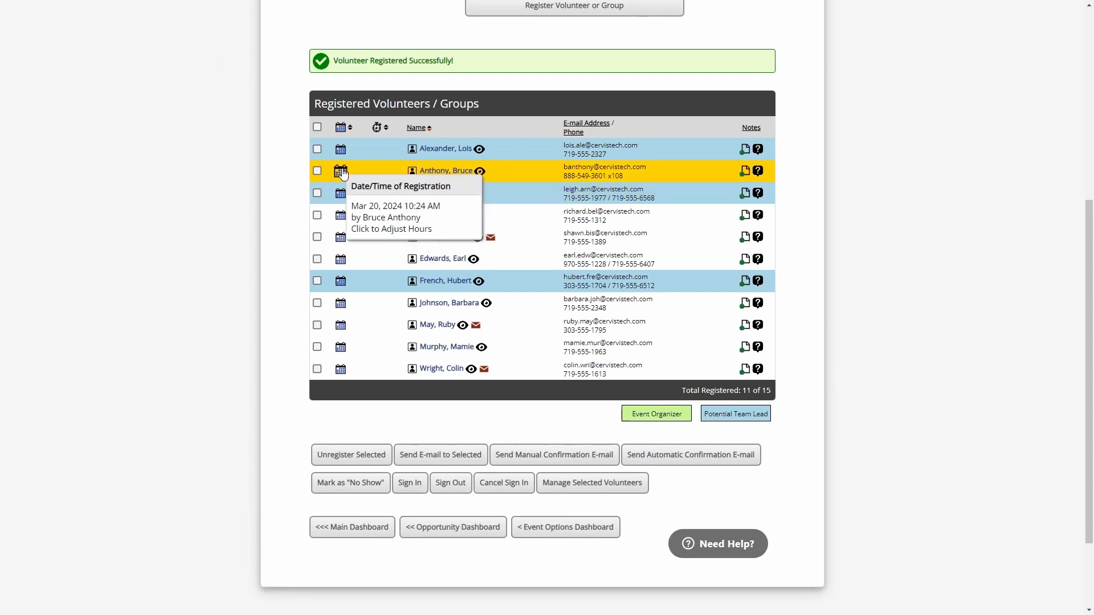
click(347, 174)
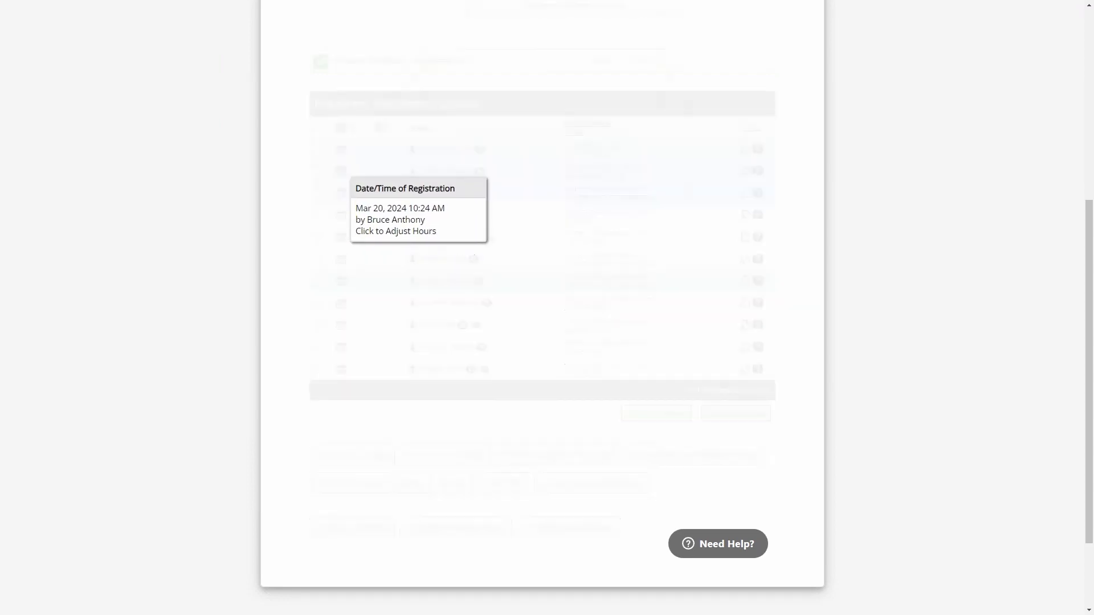
click(509, 209)
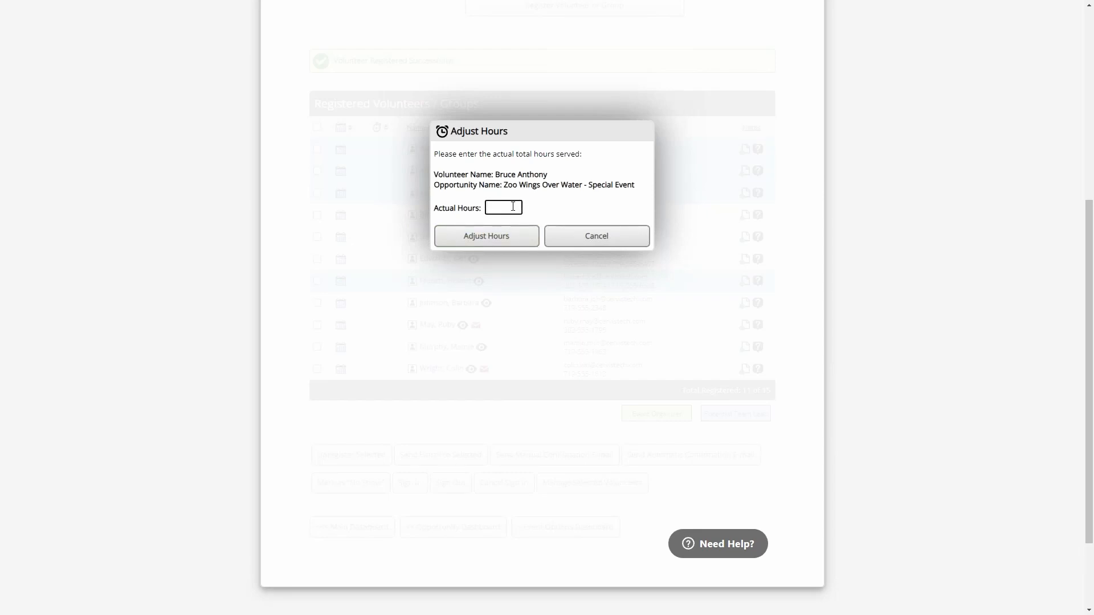
text(2.5)
click(491, 244)
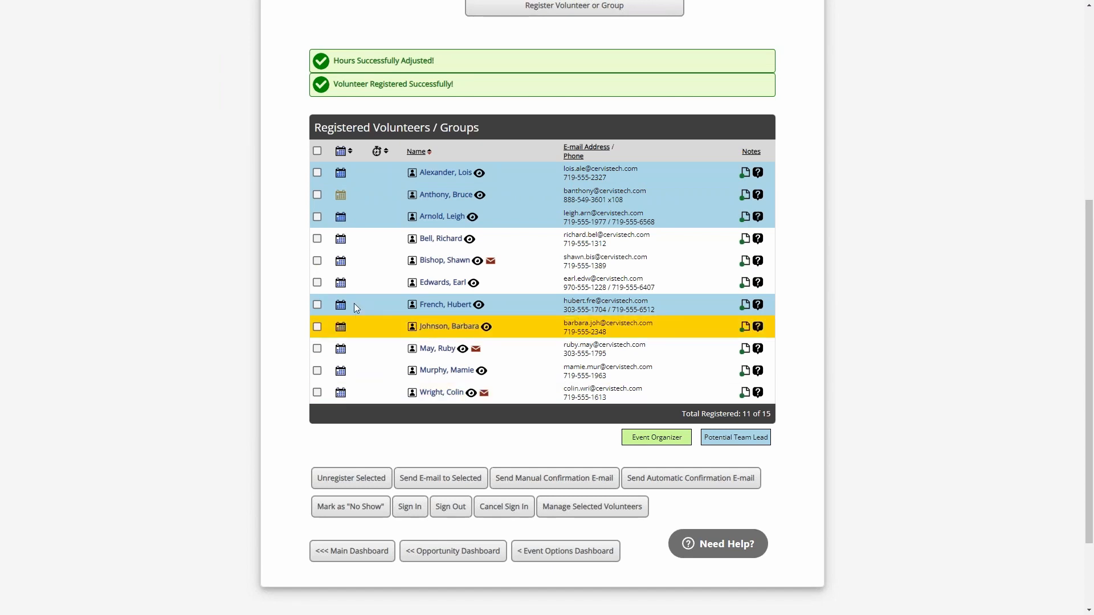
- Clear the adjusted actual hours from the newly registered volunteer's record
mouse_move(341, 195)
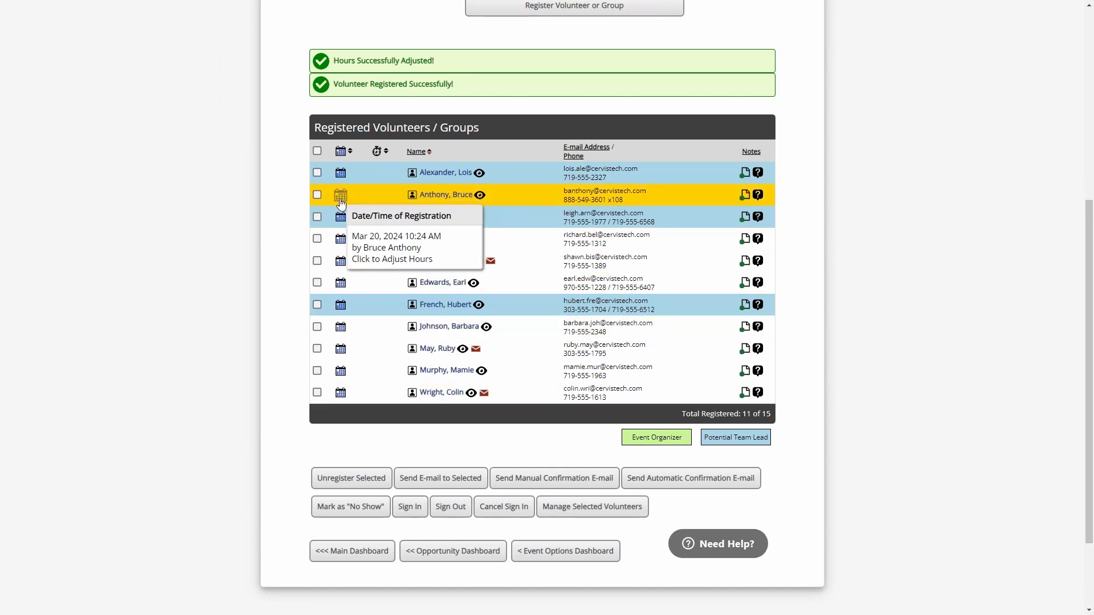
click(340, 195)
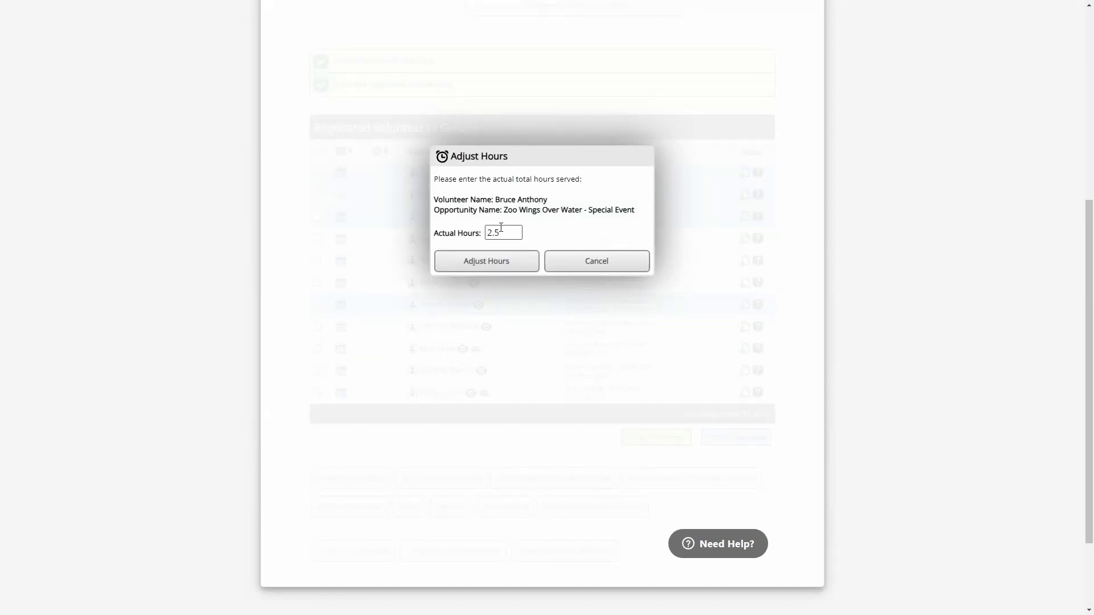
drag(489, 233, 519, 233)
key(BackSpace)
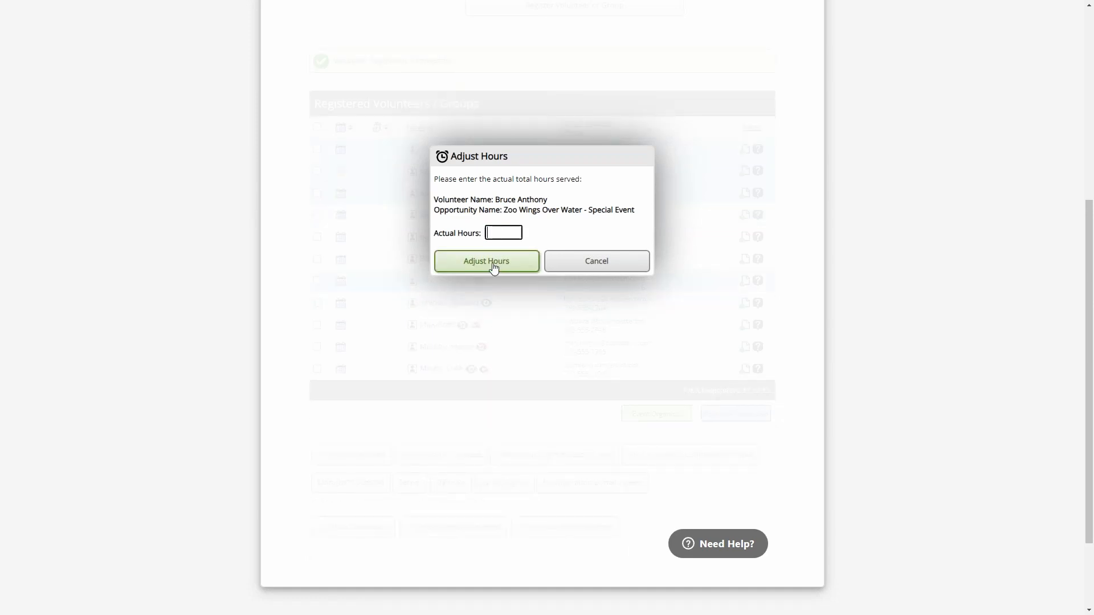
click(495, 264)
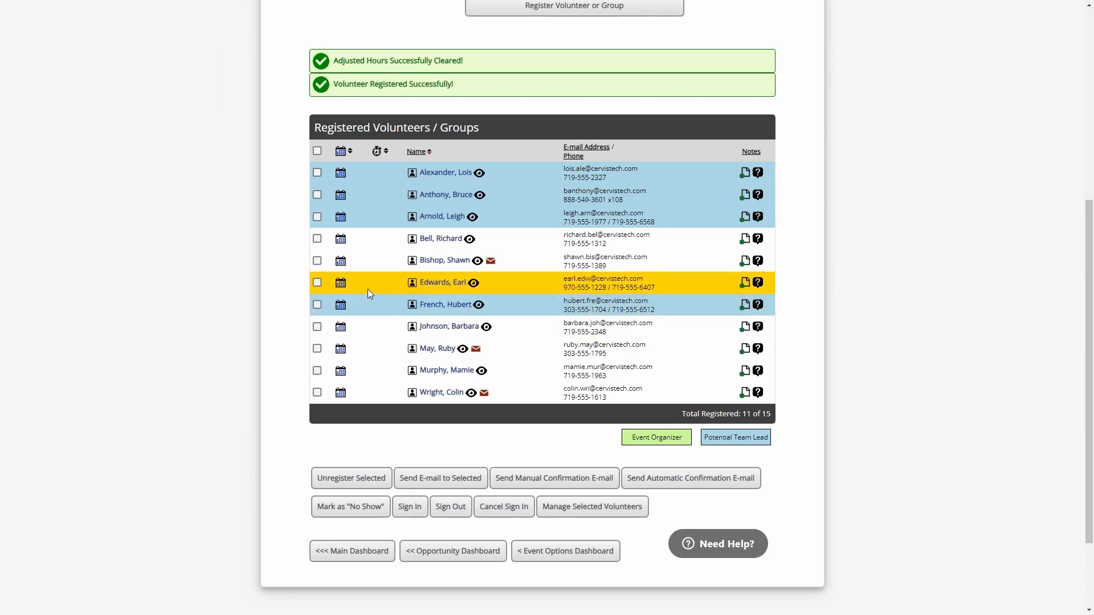
- Review the second registered volunteer's answer to the custom registration question and its available choices, leaving the answer as it is
scroll(360, 255, up, 5)
scroll(391, 339, down, 4)
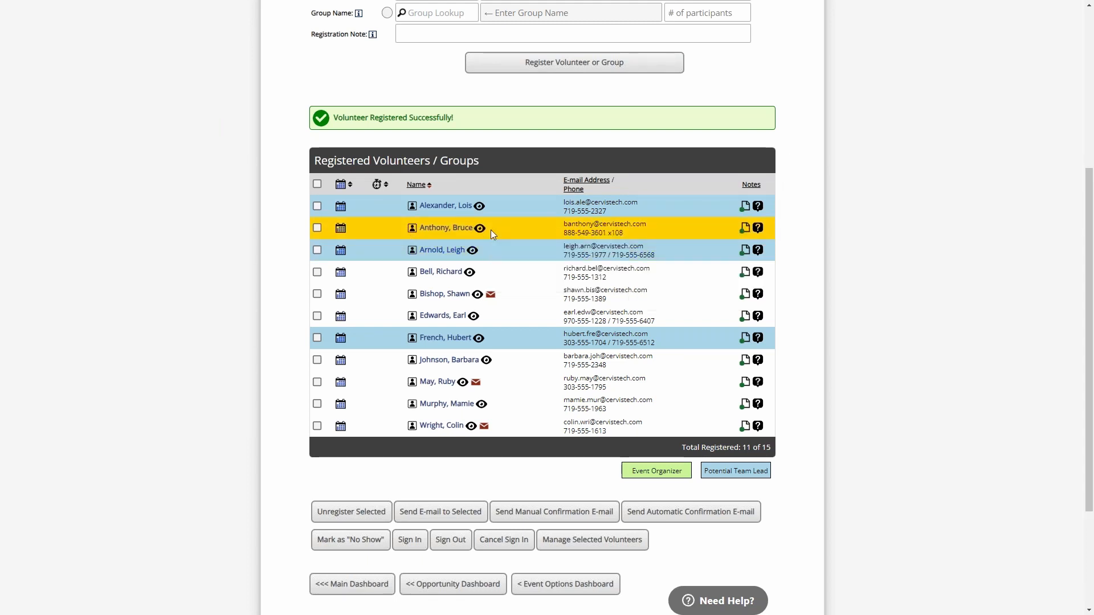
click(758, 228)
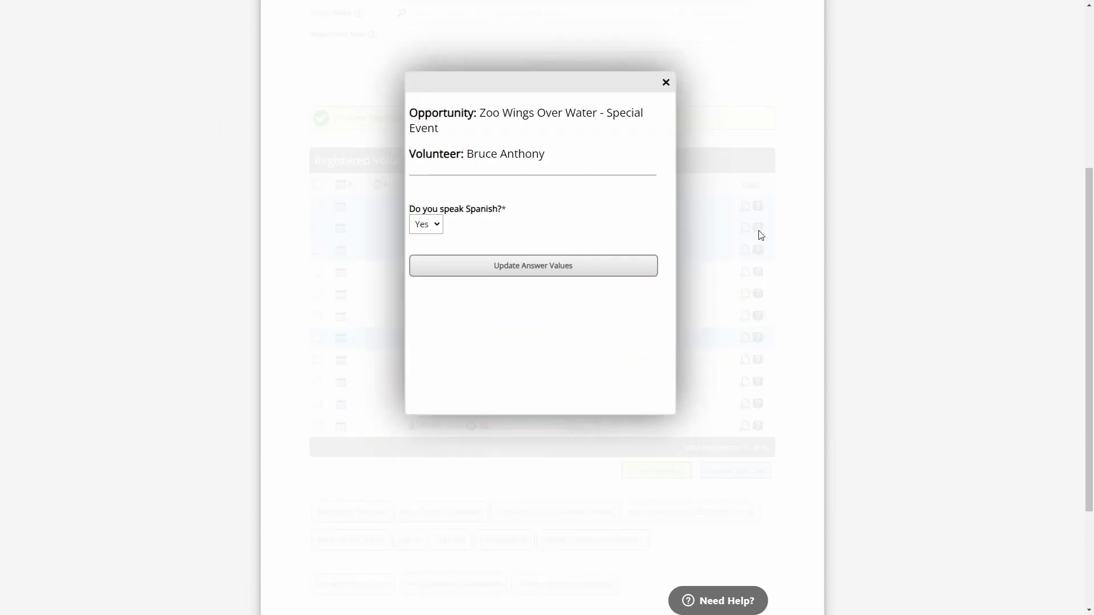
click(436, 222)
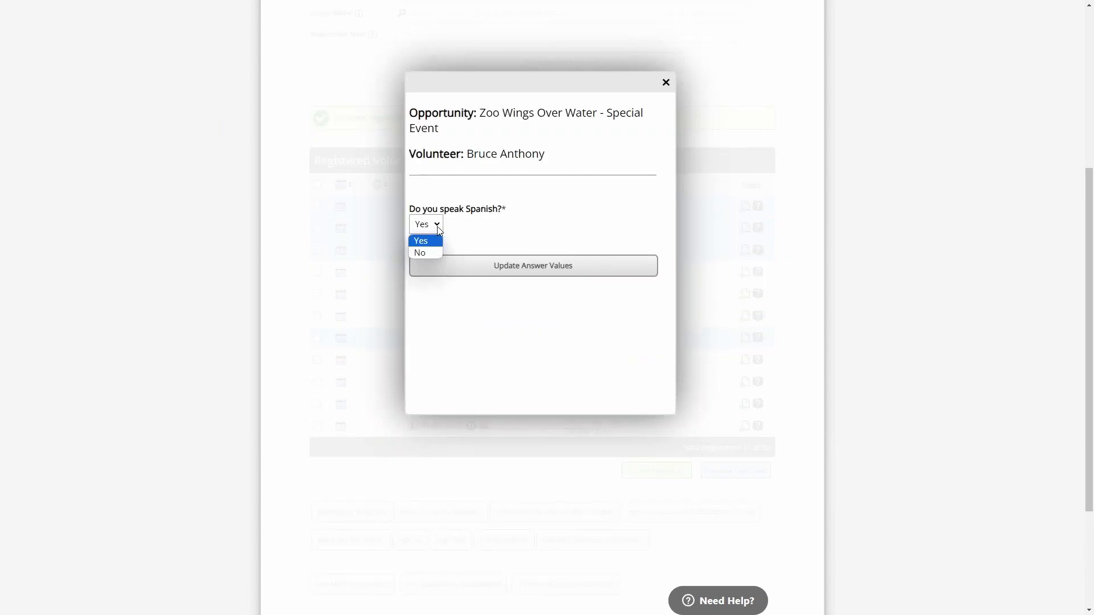
click(462, 230)
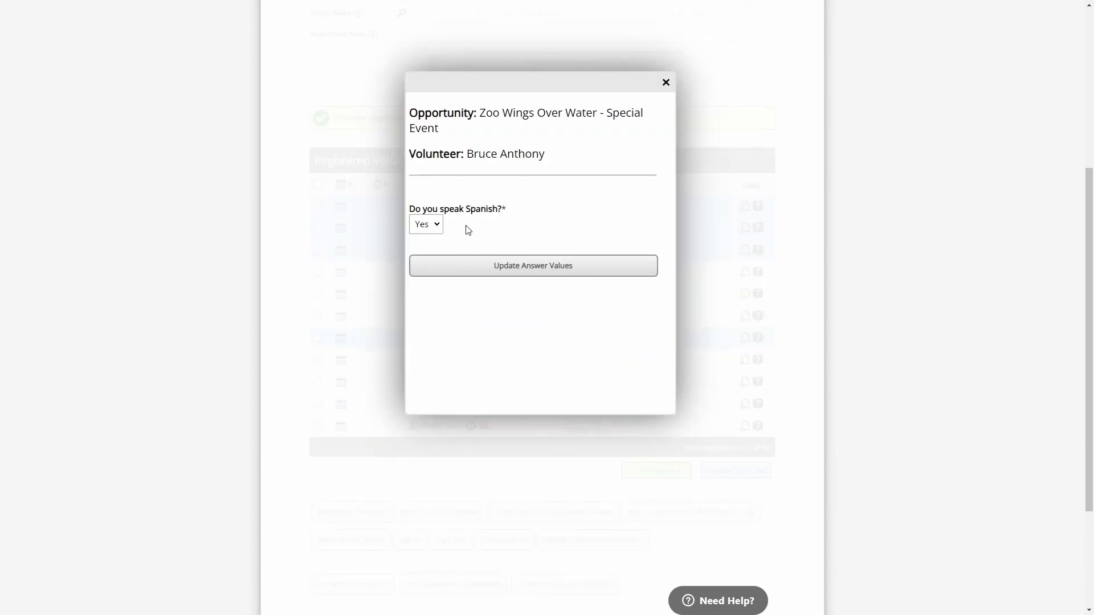
click(665, 82)
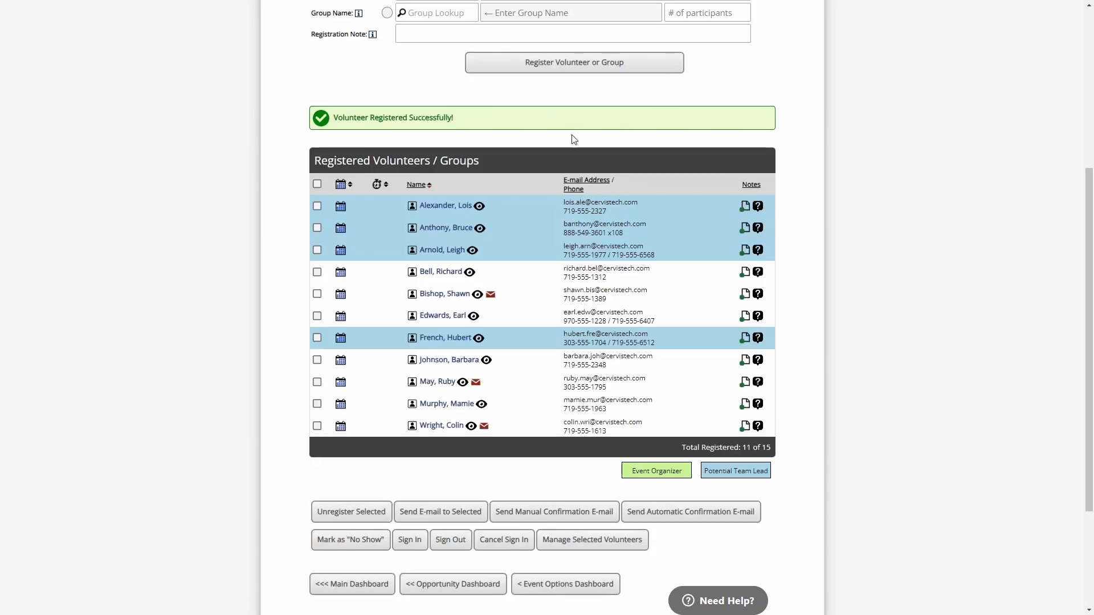
- Mark Reference Name and Reference Phone Number as custom registration questions for the zoo event and move both above the Spanish question
click(528, 592)
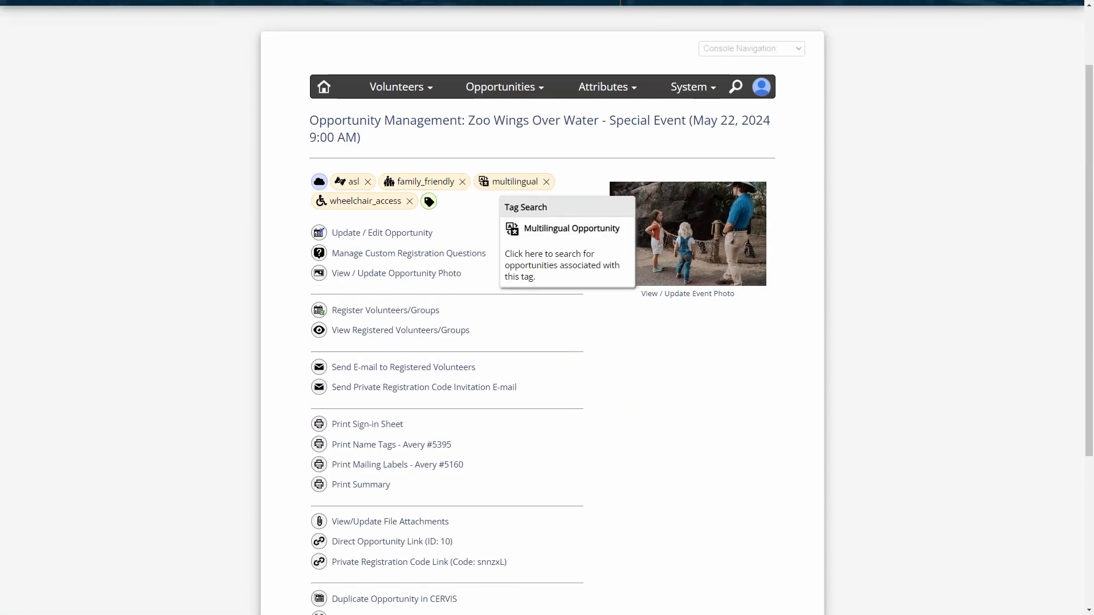
click(365, 258)
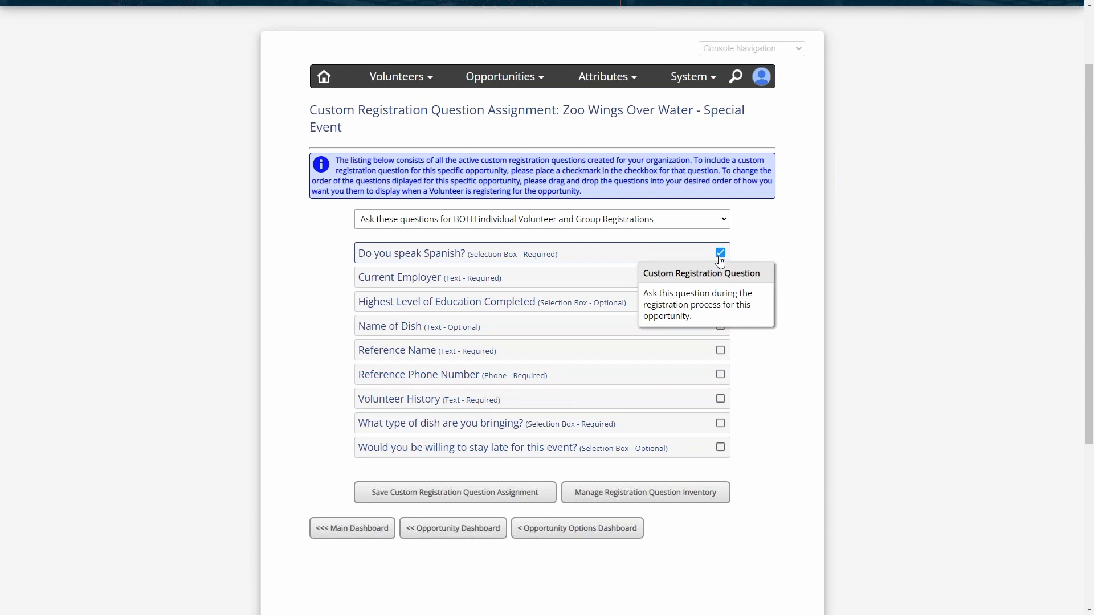
click(720, 349)
click(720, 374)
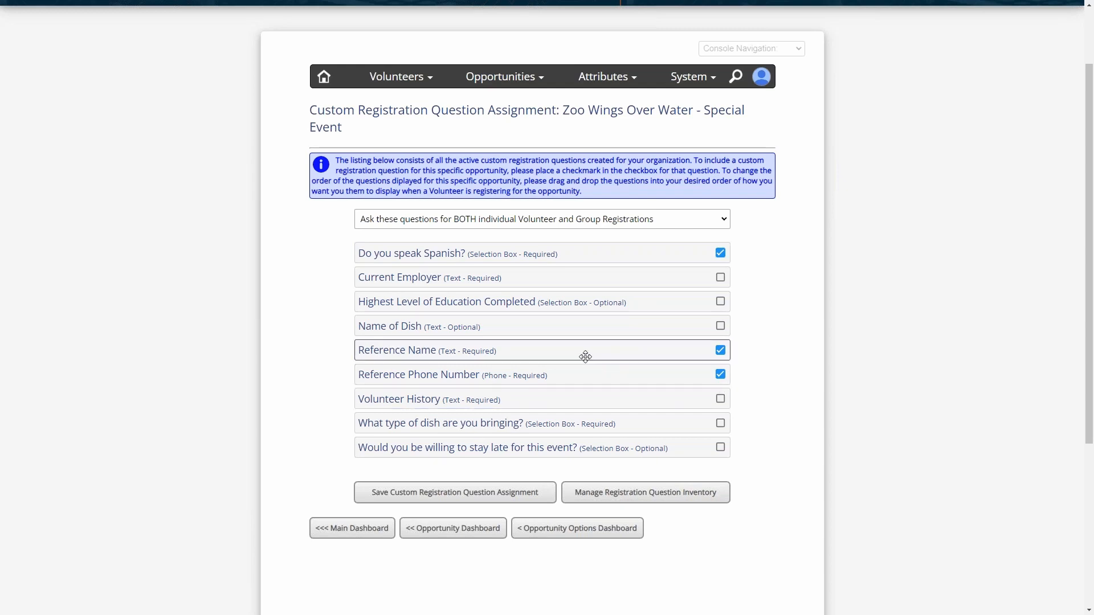
drag(586, 357, 599, 246)
drag(640, 379, 565, 288)
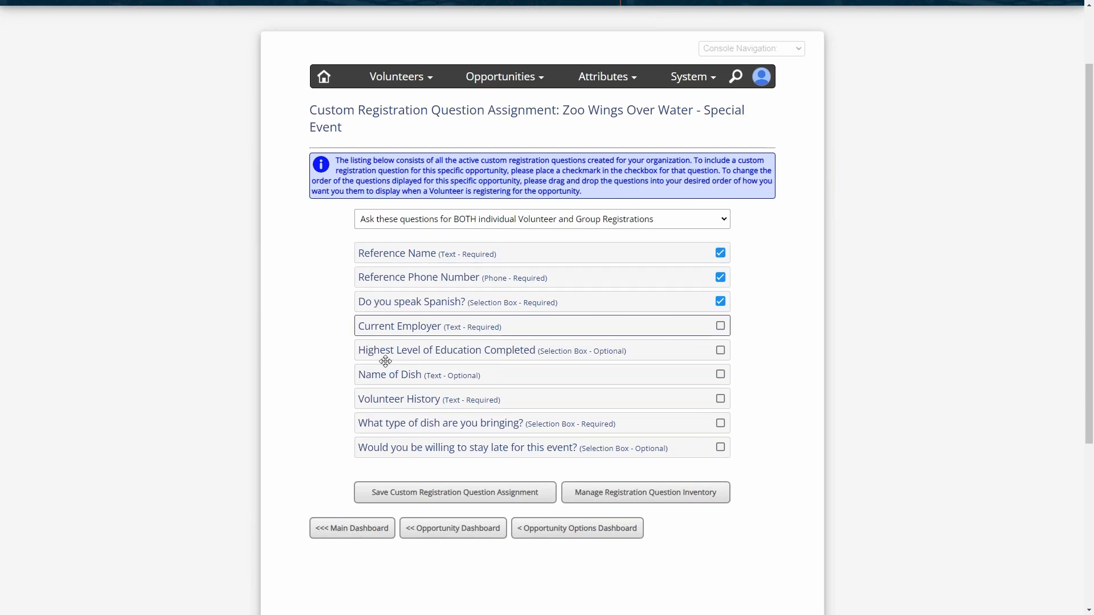
- Open the custom registration question inventory from the Zoo Wings Over Water - Special Event question assignment
click(655, 496)
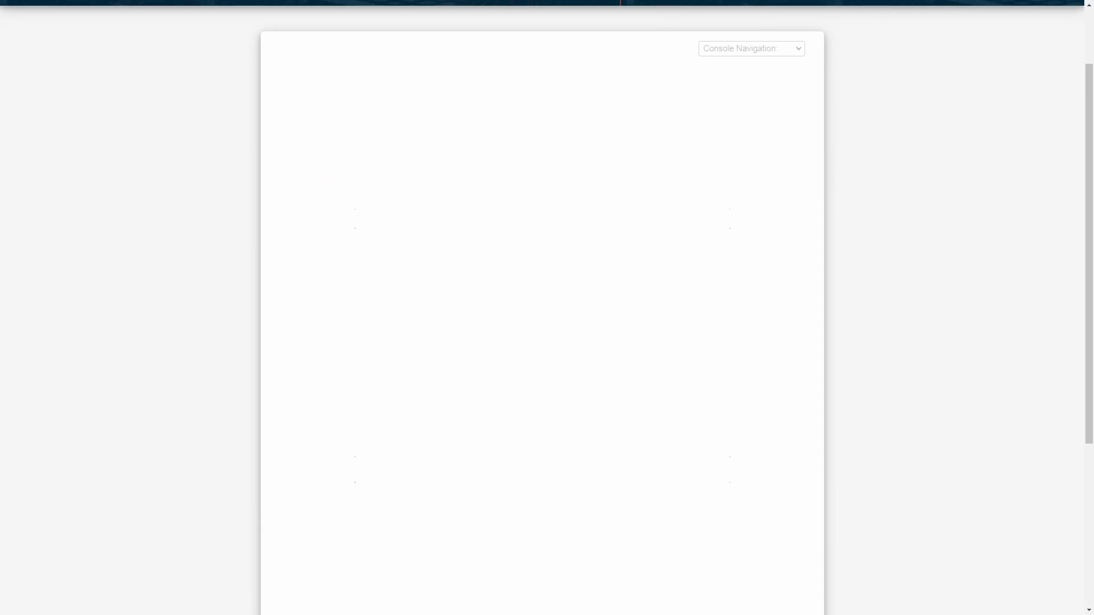
click(461, 336)
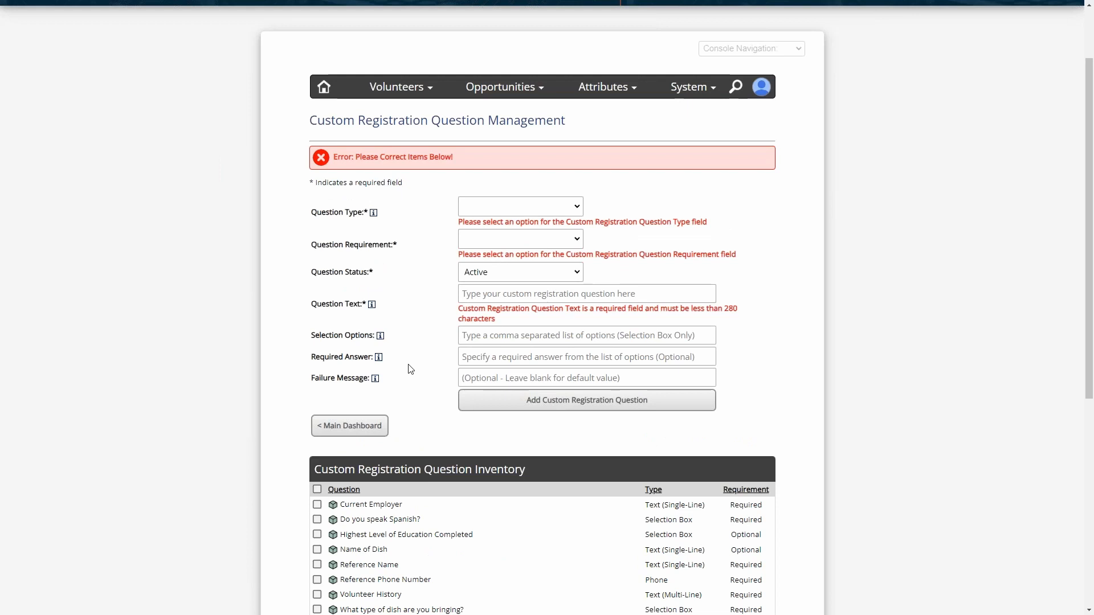
click(381, 428)
click(661, 389)
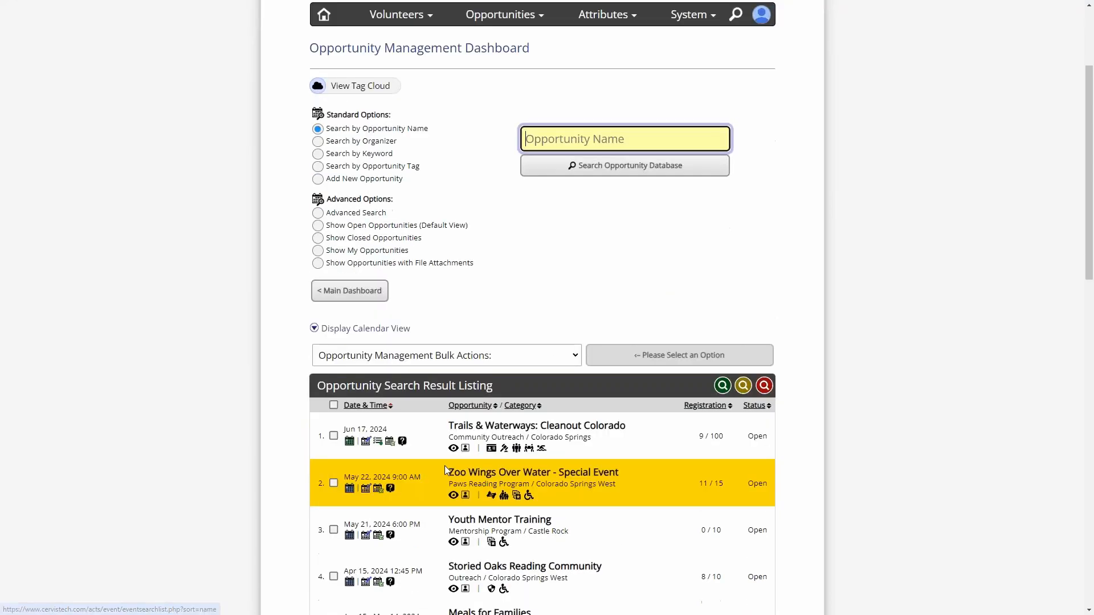
scroll(444, 466, down, 2)
click(390, 388)
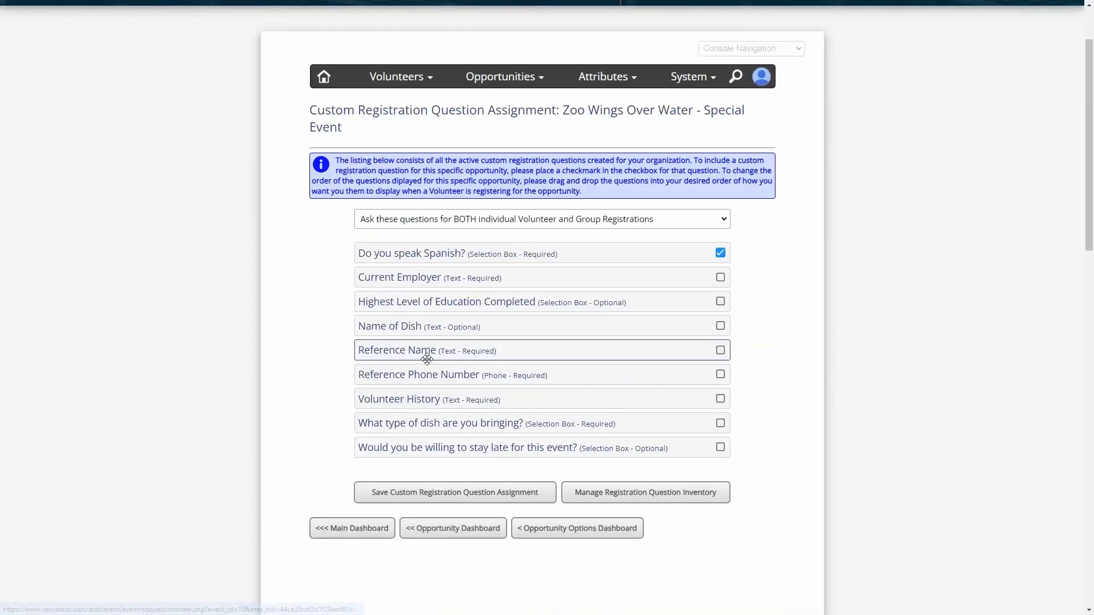
click(710, 494)
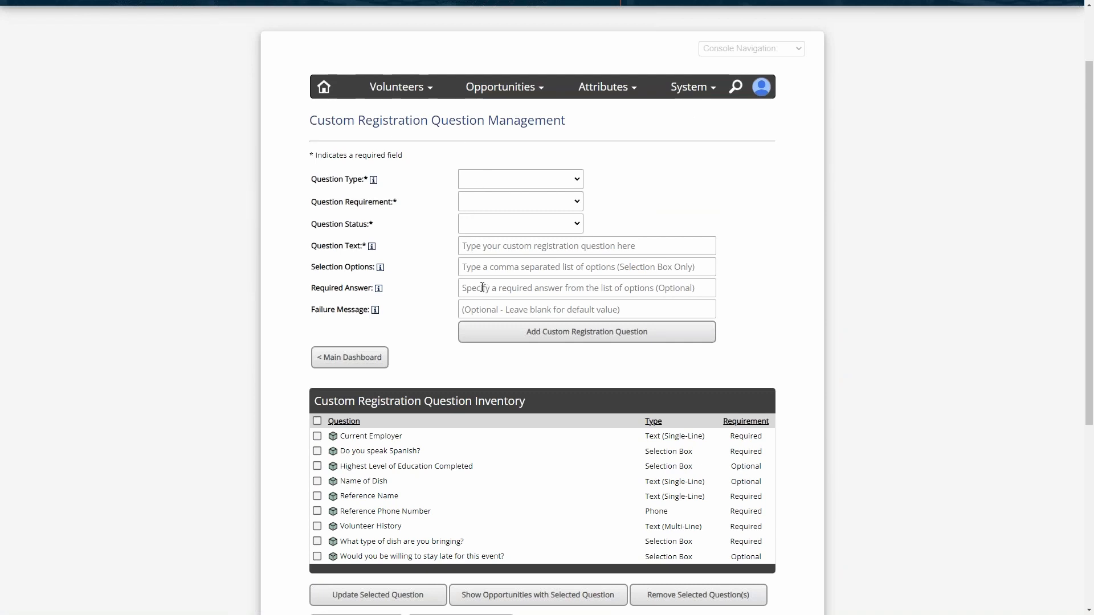
- Examine the new registration question form's type and status choices and its question text, selection options and required answer fields
click(487, 180)
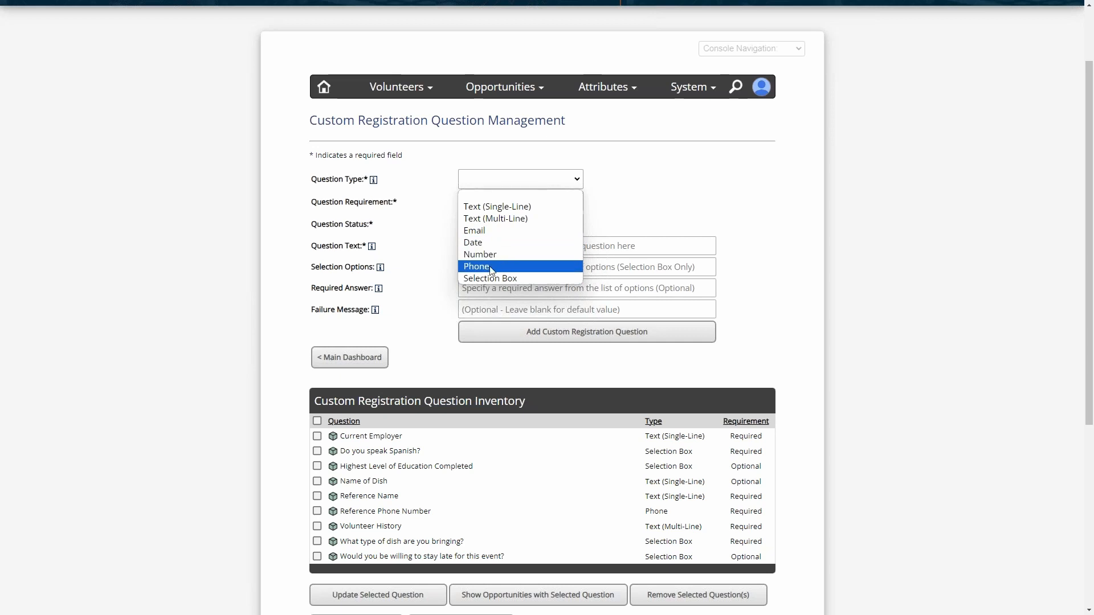
click(461, 159)
click(489, 230)
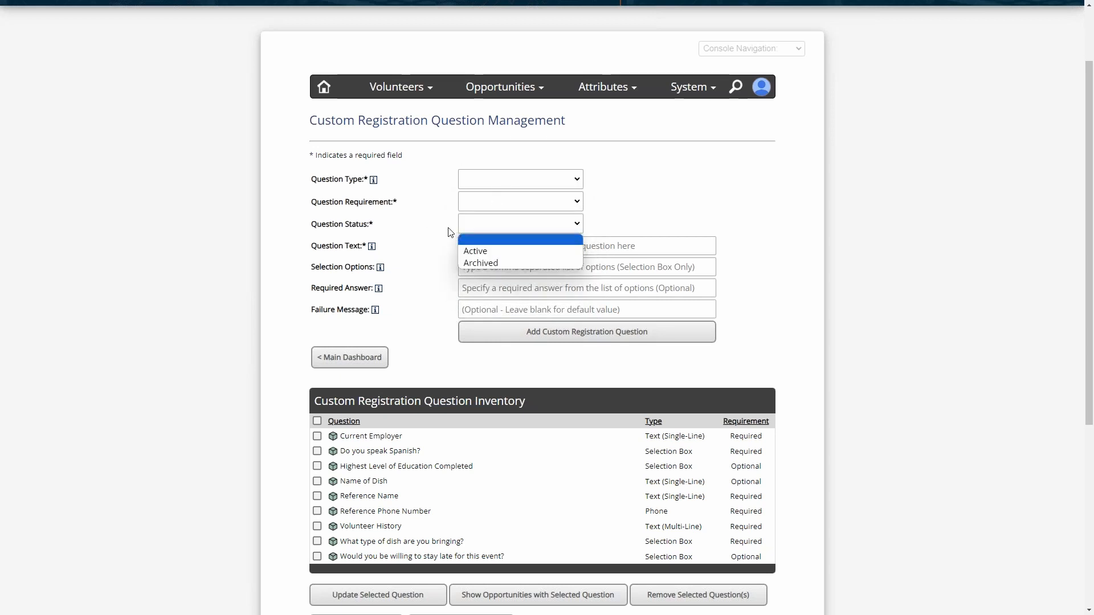
click(447, 234)
click(483, 292)
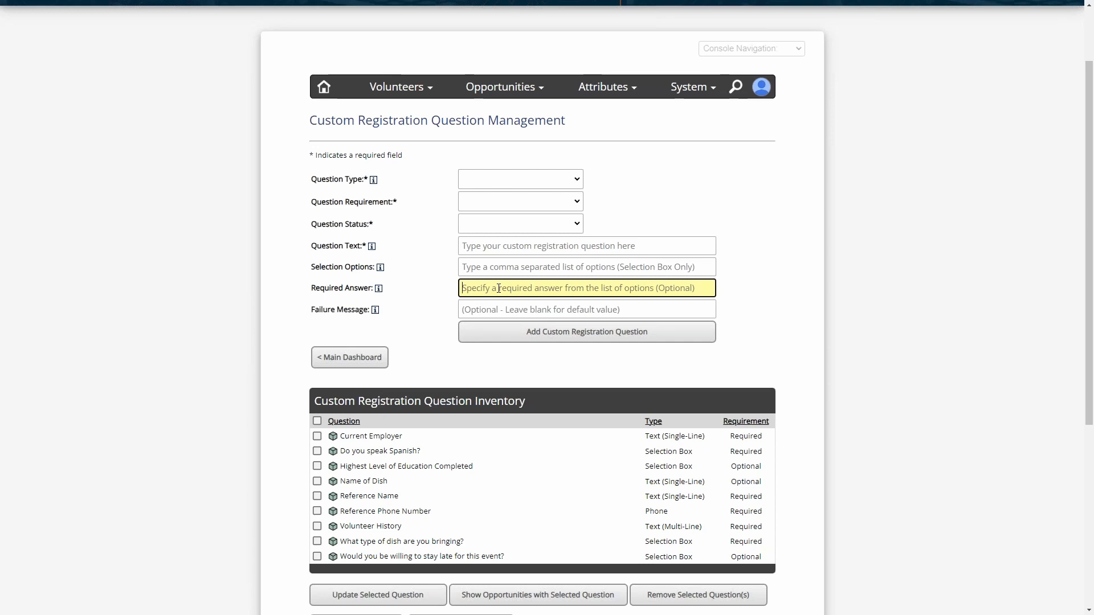
click(487, 249)
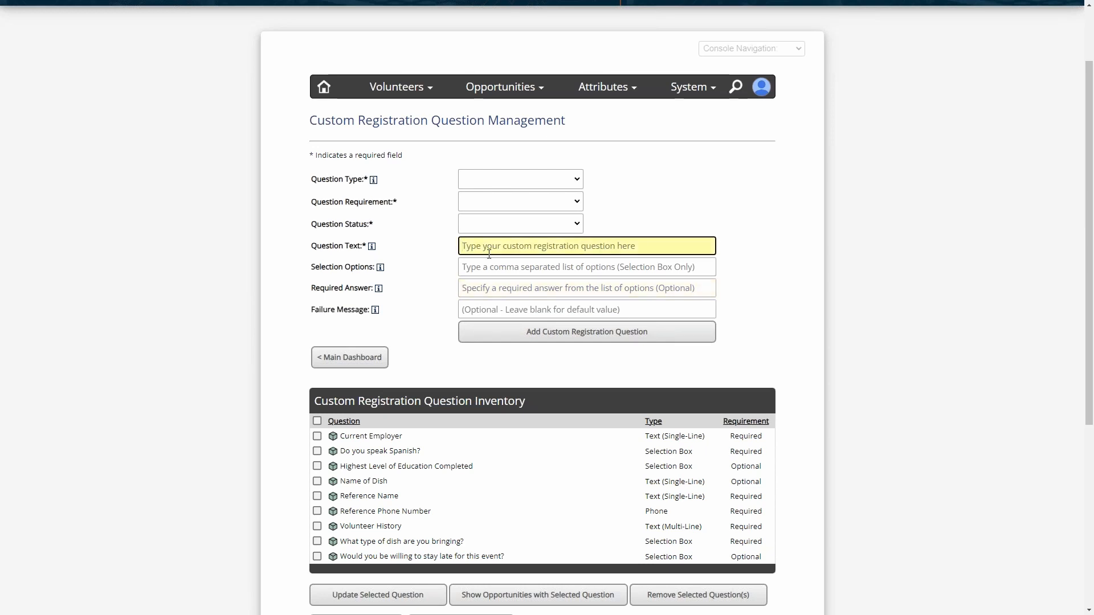
click(487, 266)
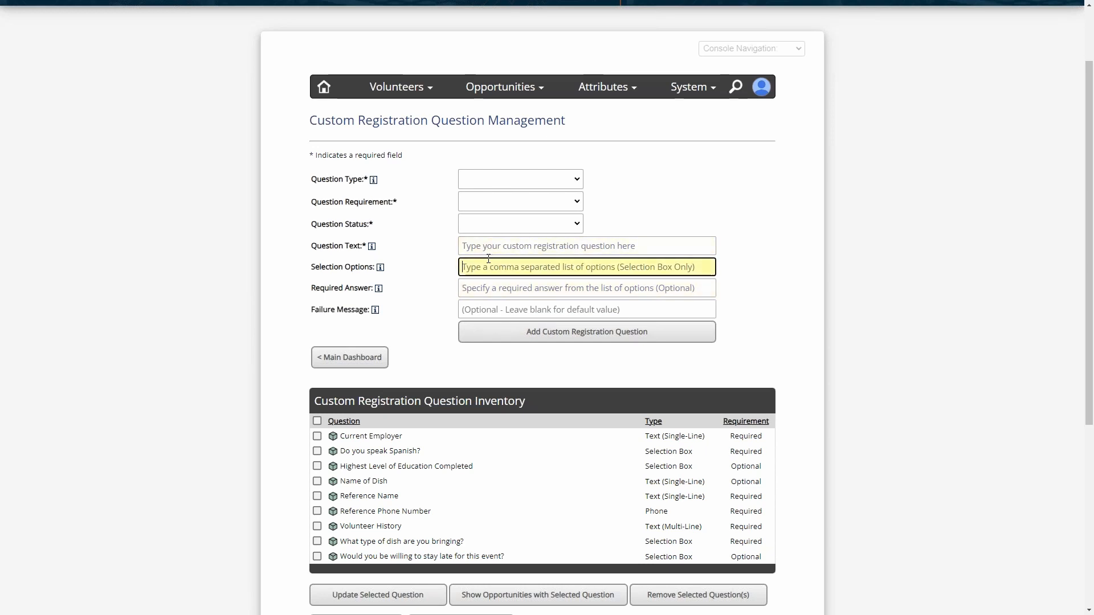
click(485, 289)
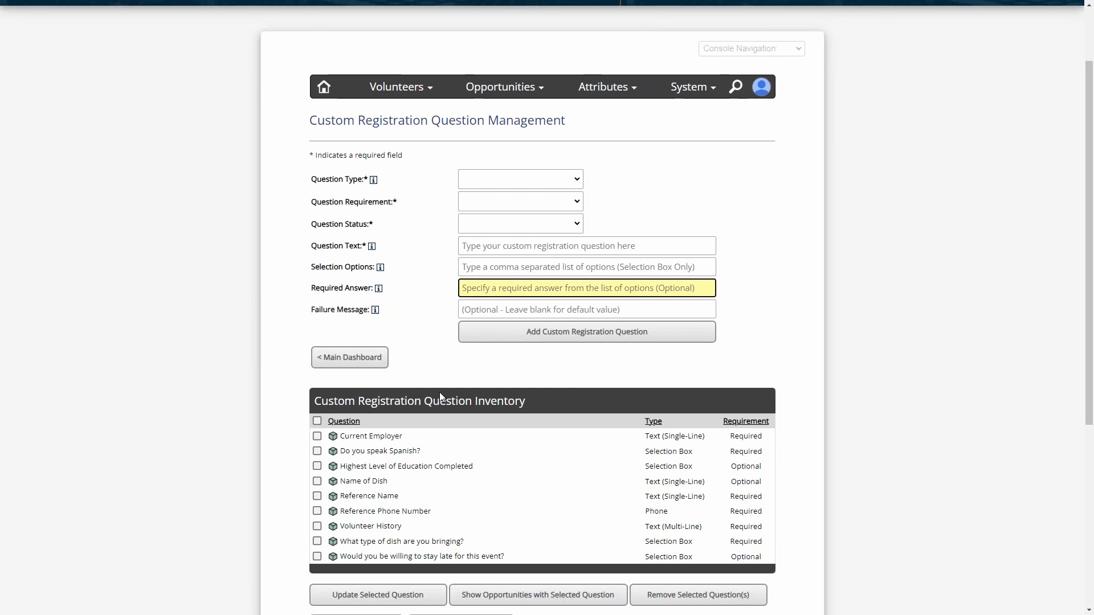
- Open the "Do you speak Spanish?" question for updating and inspect its required answer
click(316, 451)
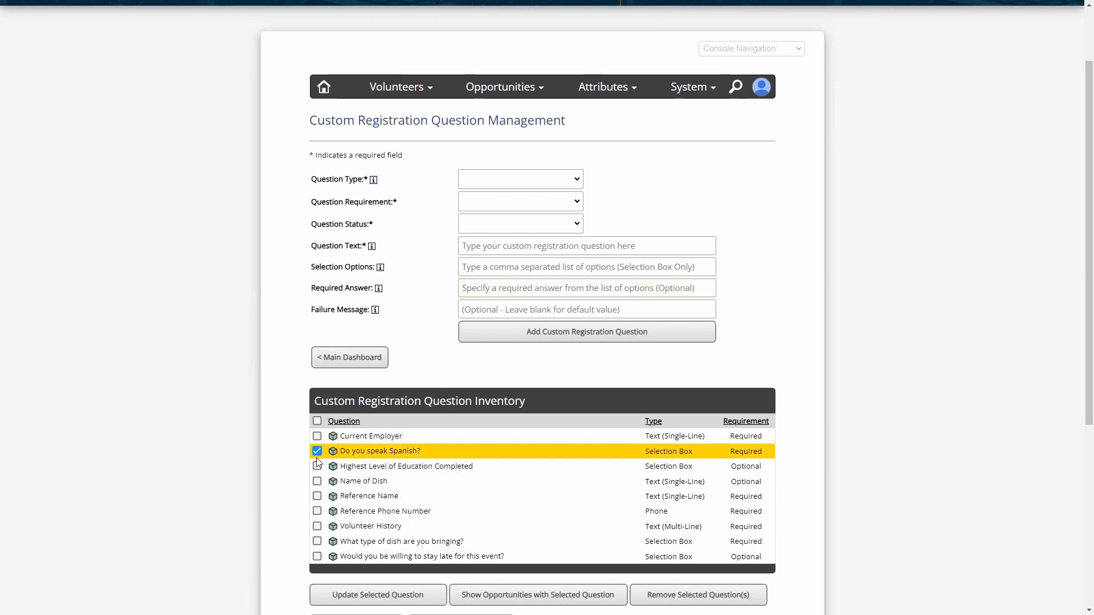
click(378, 594)
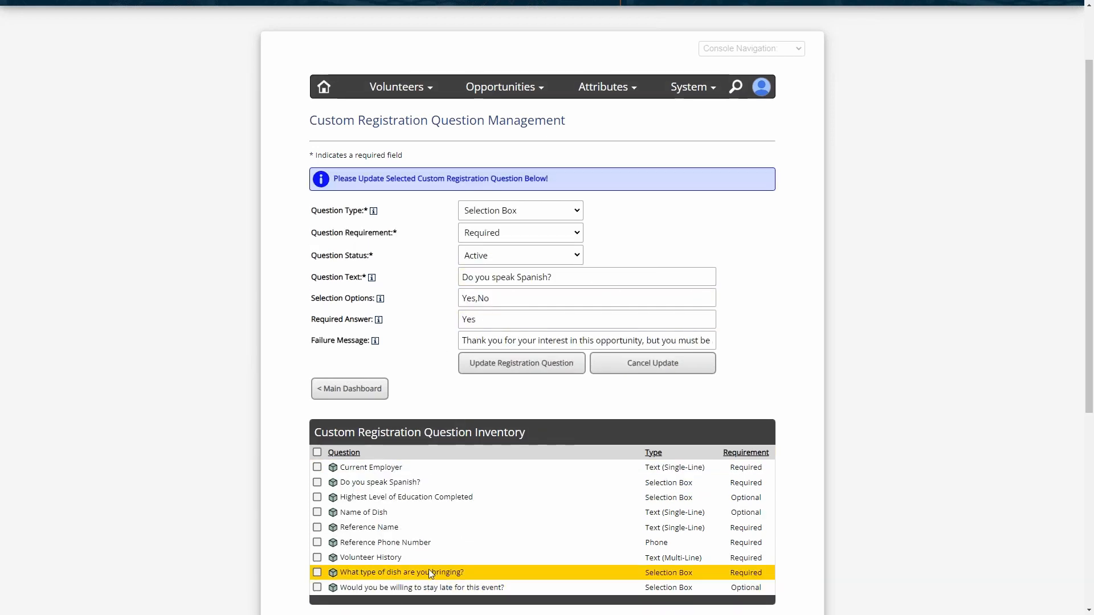
double_click(497, 318)
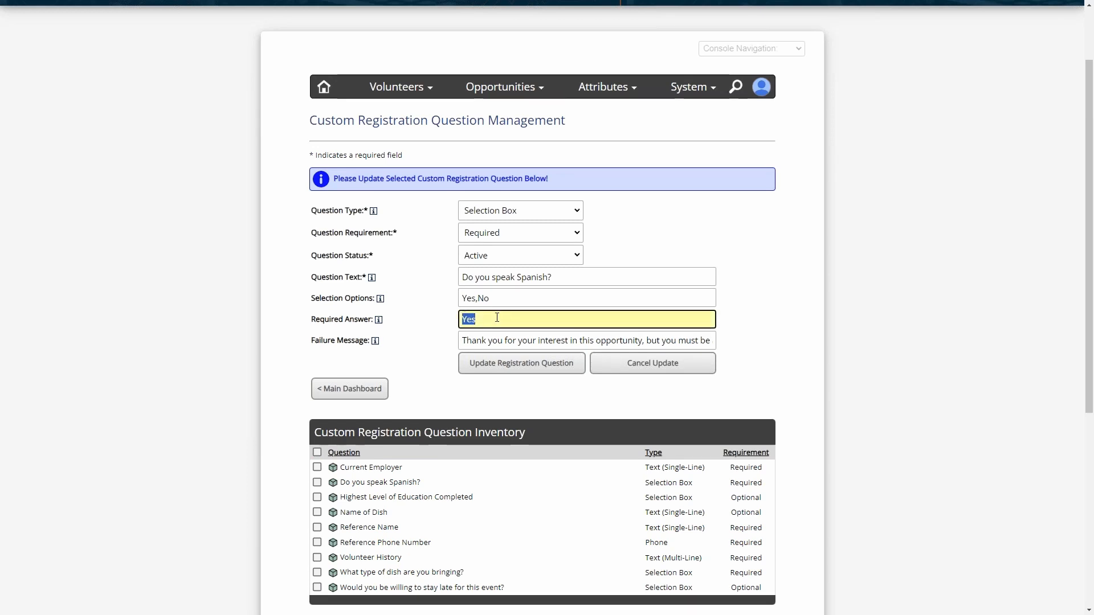
click(499, 318)
double_click(491, 318)
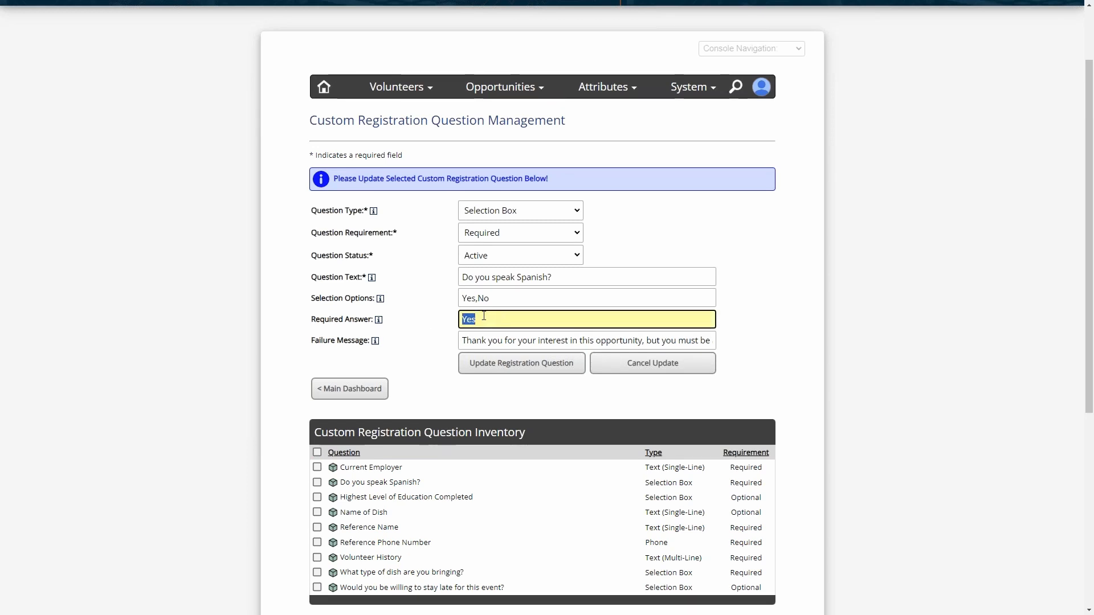
click(489, 319)
key(ctrl+a)
- Review the Spanish question's selection options and full failure message, and cancel the update
double_click(484, 298)
drag(488, 341, 871, 341)
click(713, 342)
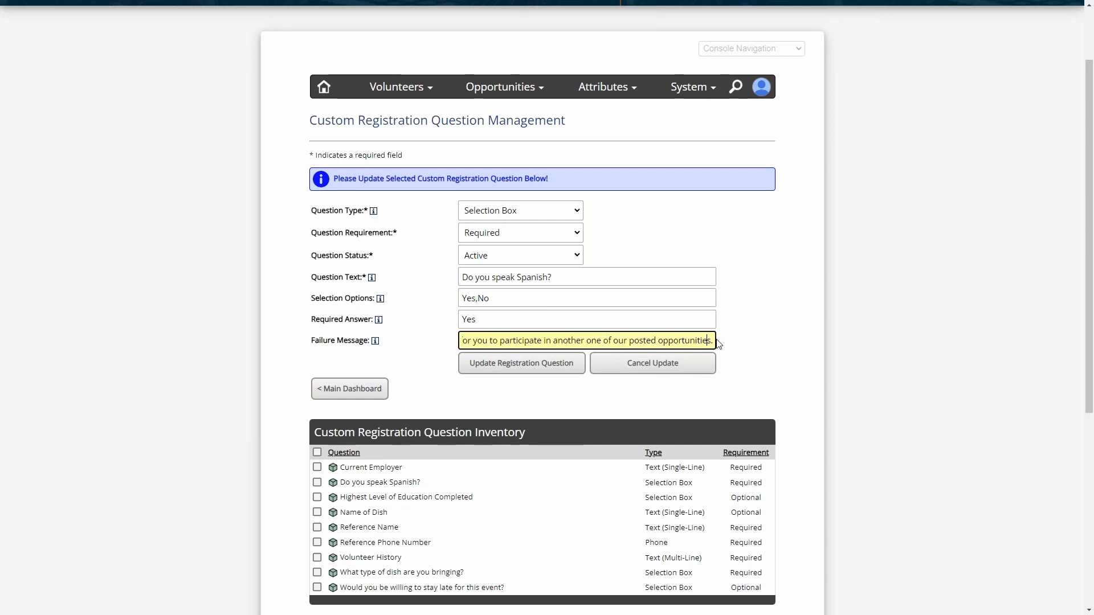
drag(713, 341, 451, 341)
click(553, 339)
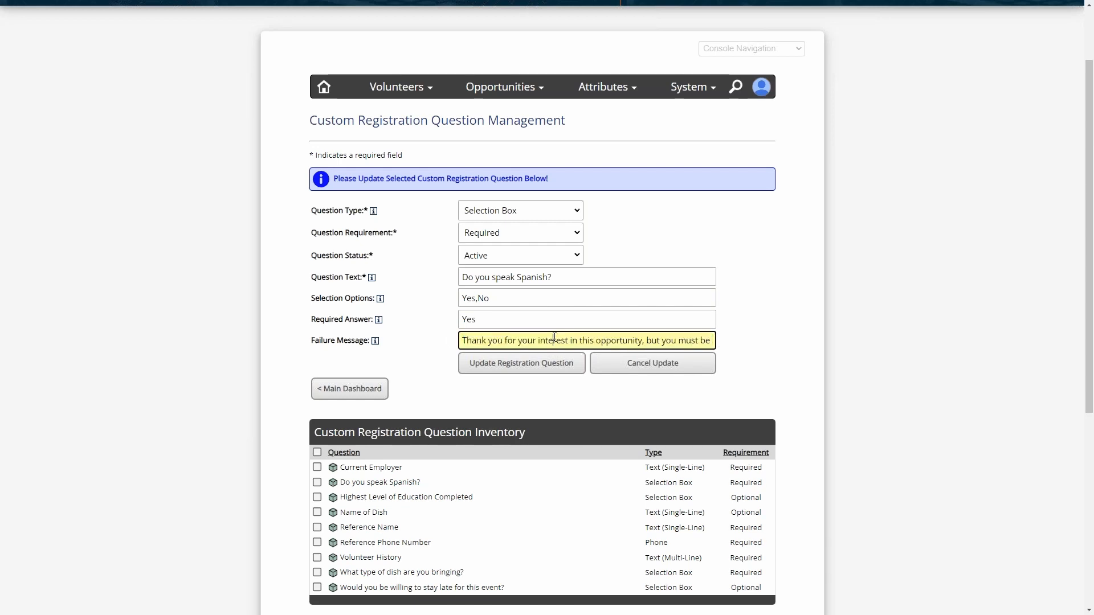
click(435, 326)
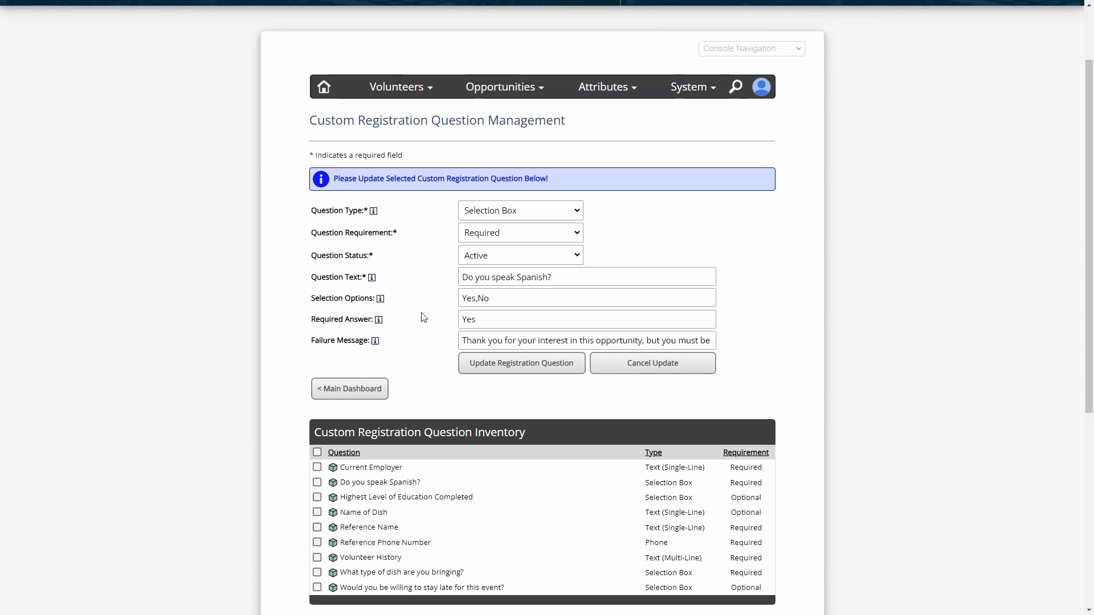
click(668, 363)
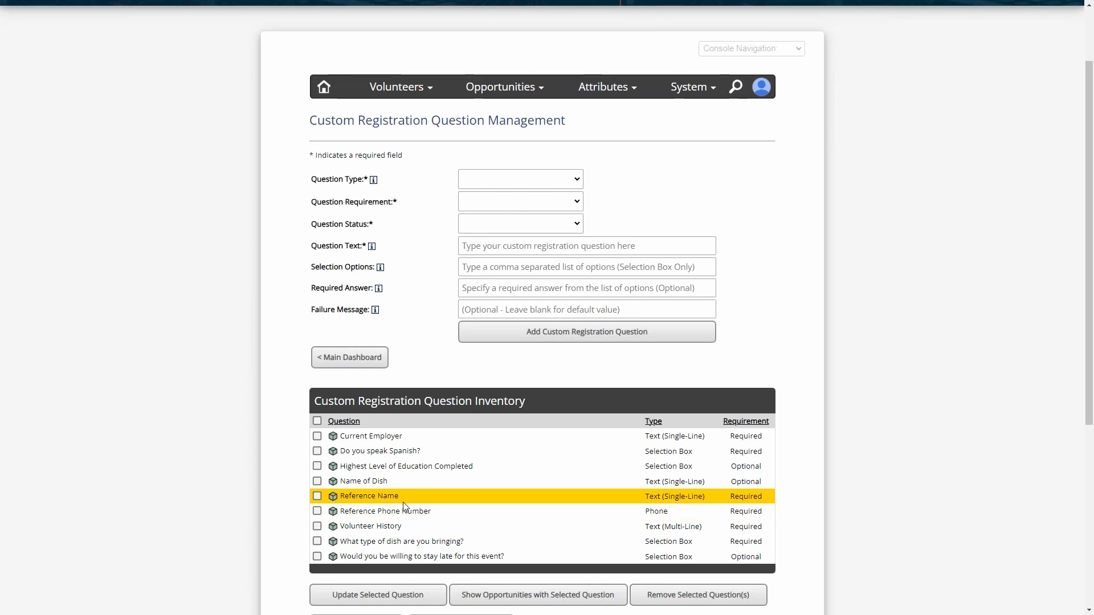
- Return to the existing opportunities list and open the management options for Zoo Wings Over Water - Special Event
click(384, 356)
click(627, 387)
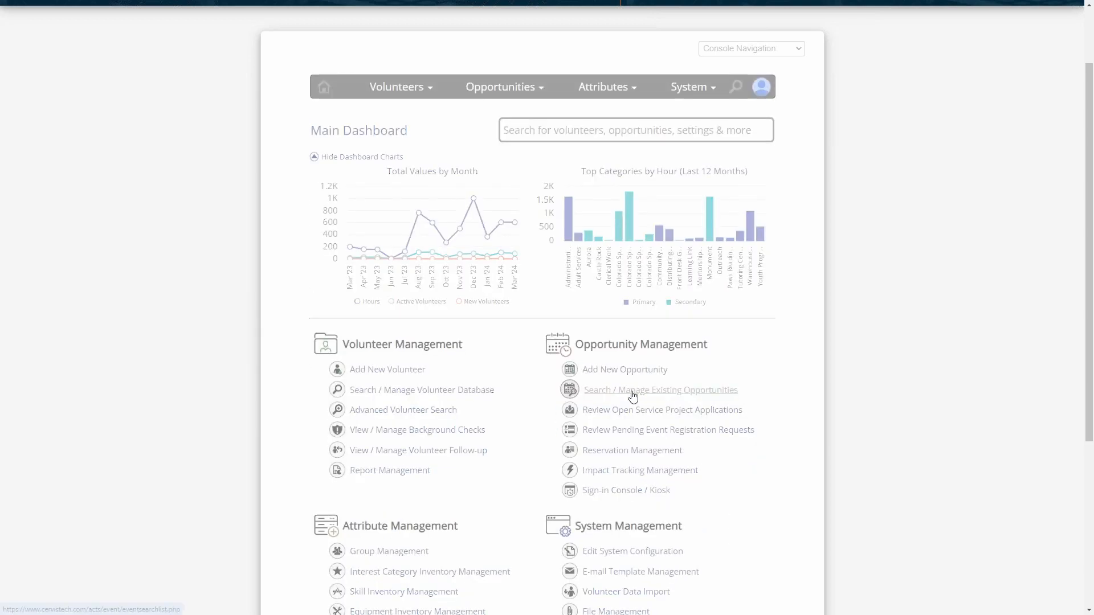
scroll(611, 366, down, 4)
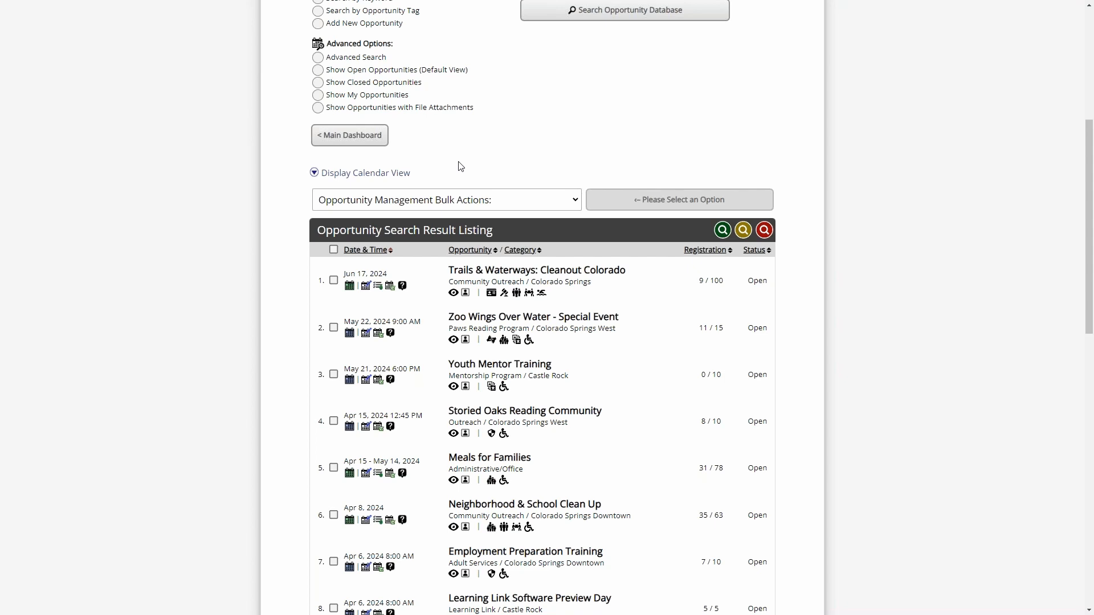
scroll(520, 122, down, 1)
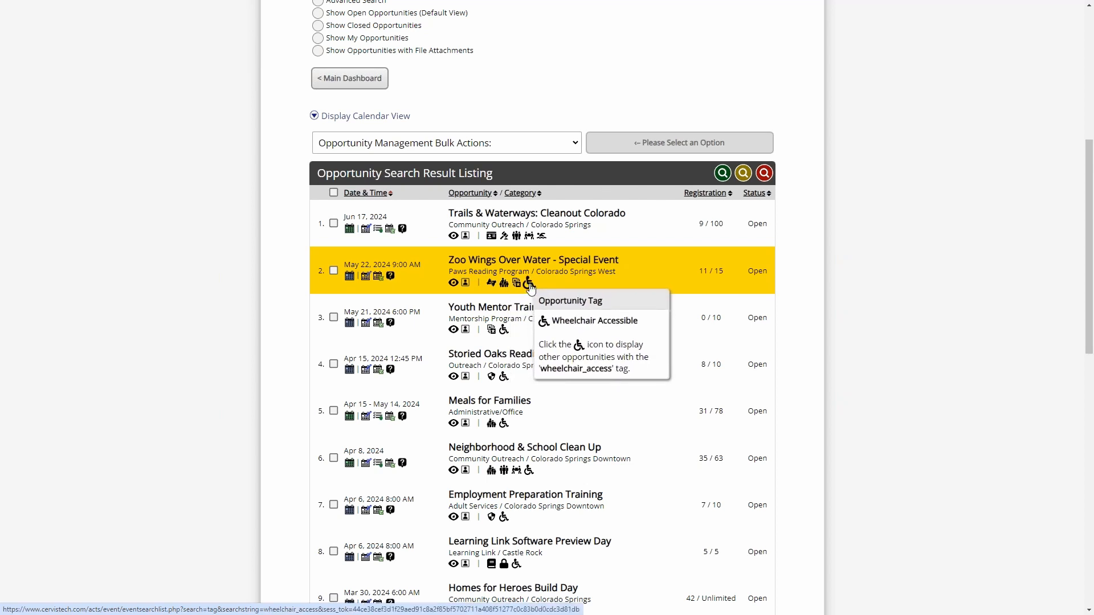
click(350, 277)
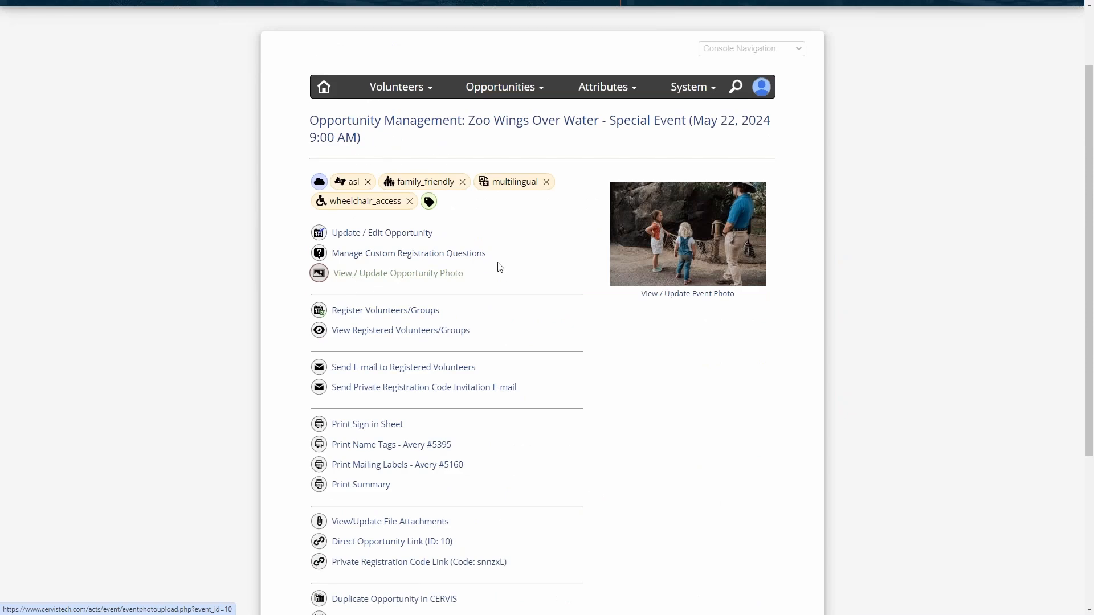
- Add the group_friendly tag to the Zoo Wings Over Water - Special Event opportunity
click(428, 202)
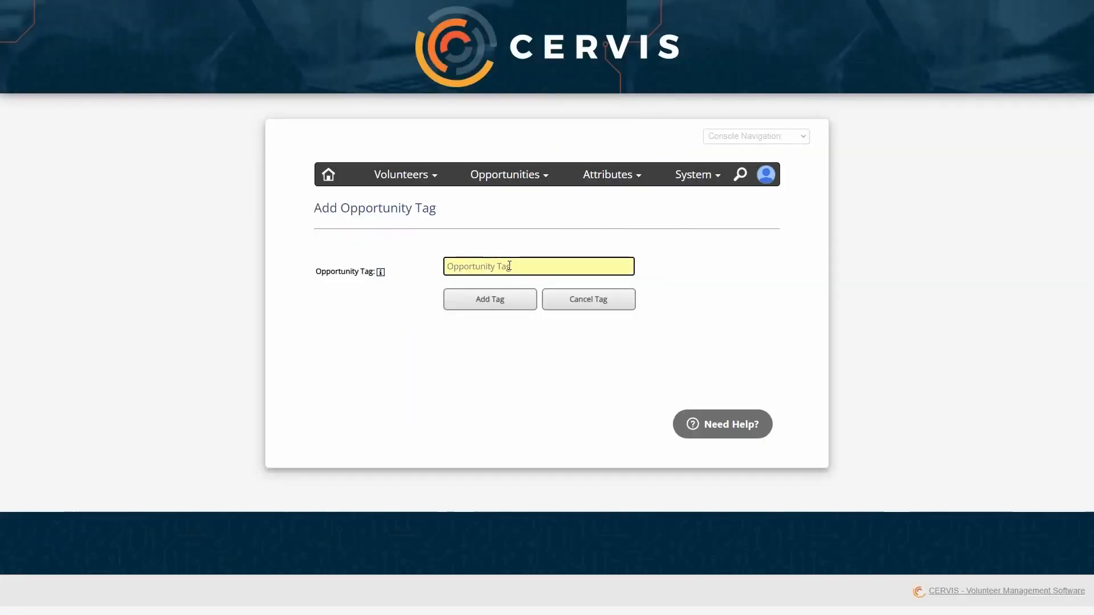
text(grou)
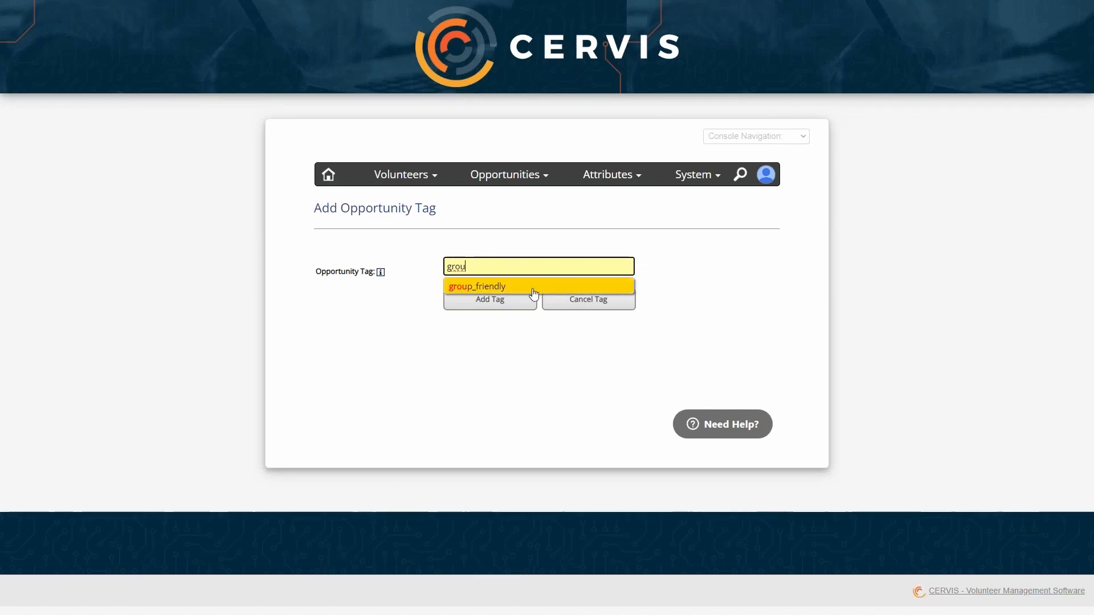
click(512, 287)
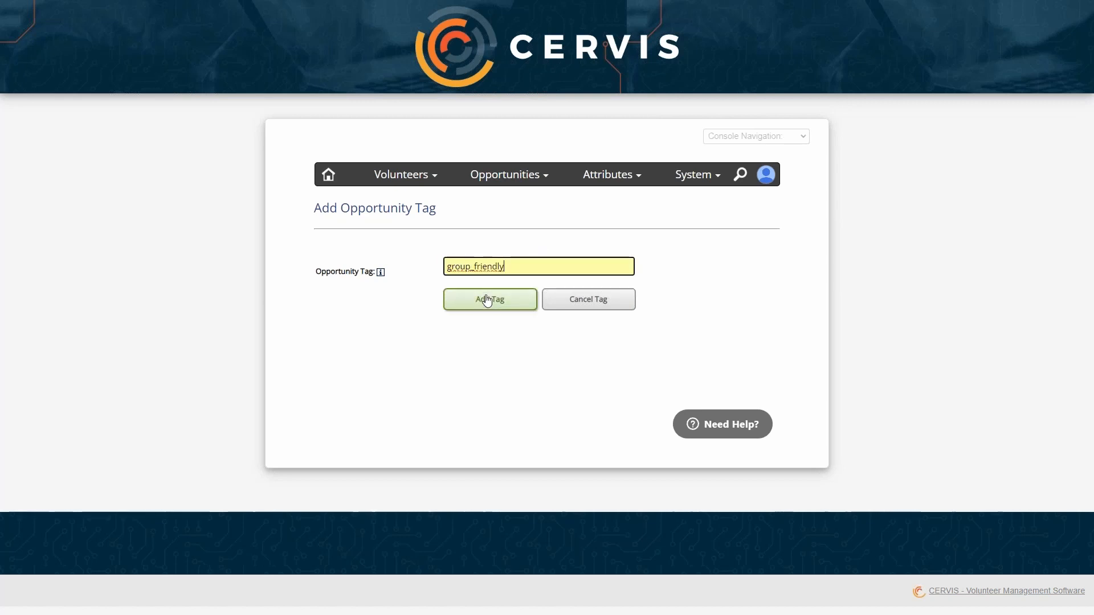
click(491, 300)
scroll(501, 284, down, 2)
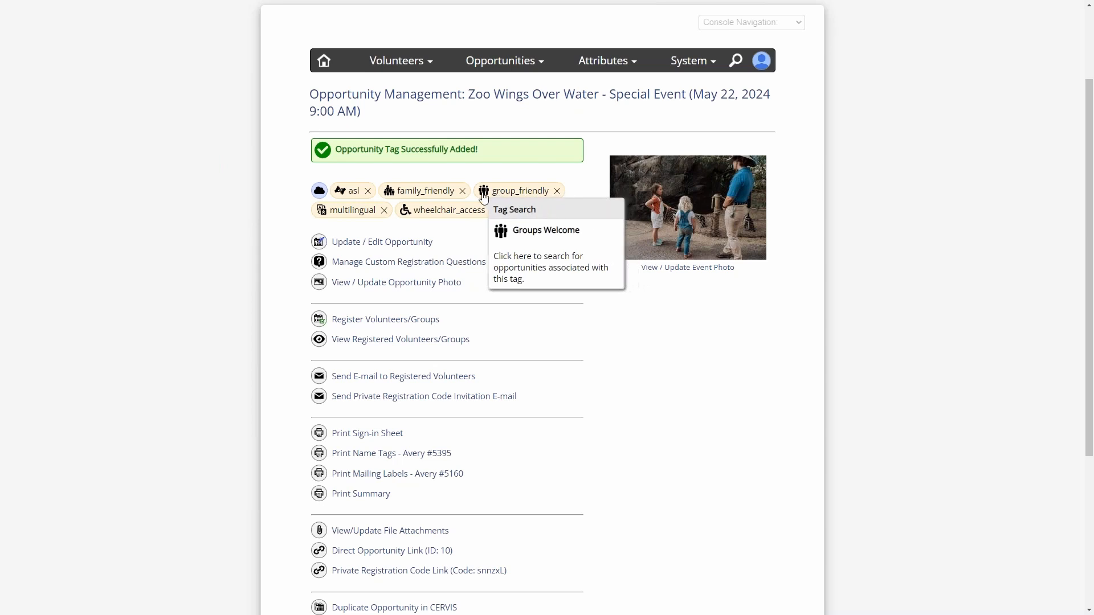
- Open the Demo tag cloud and review the volunteer, opportunity and group tags
click(320, 191)
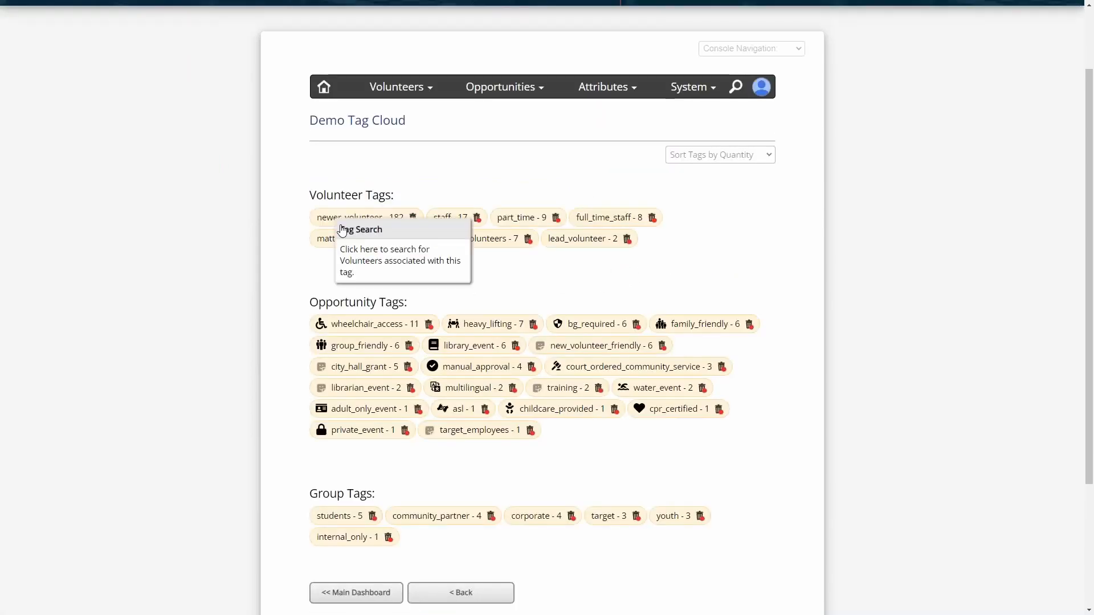
scroll(348, 239, down, 2)
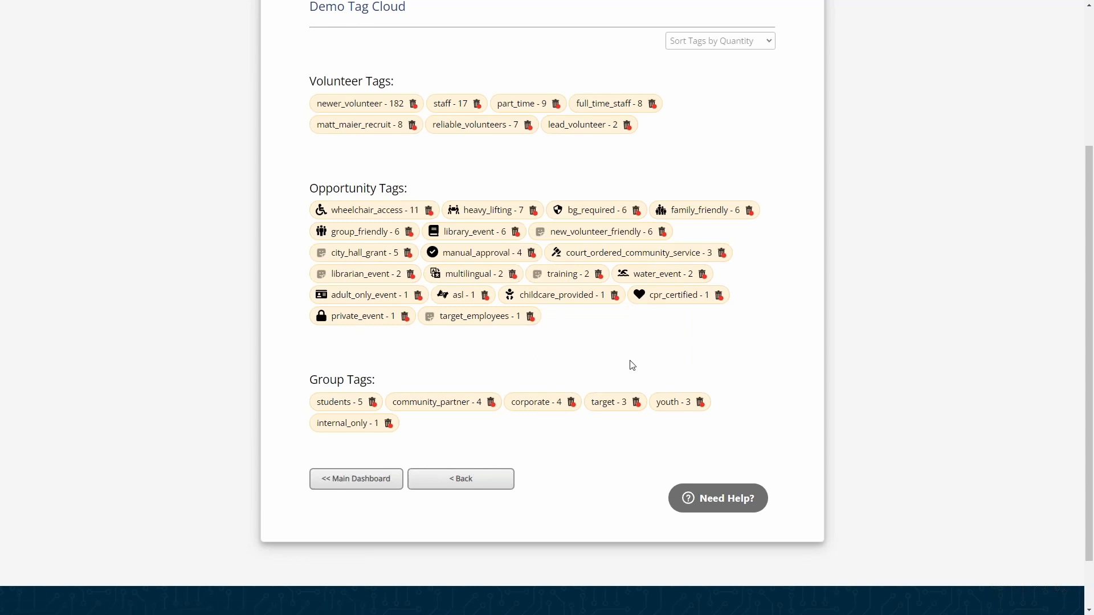
scroll(630, 364, up, 1)
scroll(802, 317, up, 1)
scroll(810, 253, up, 1)
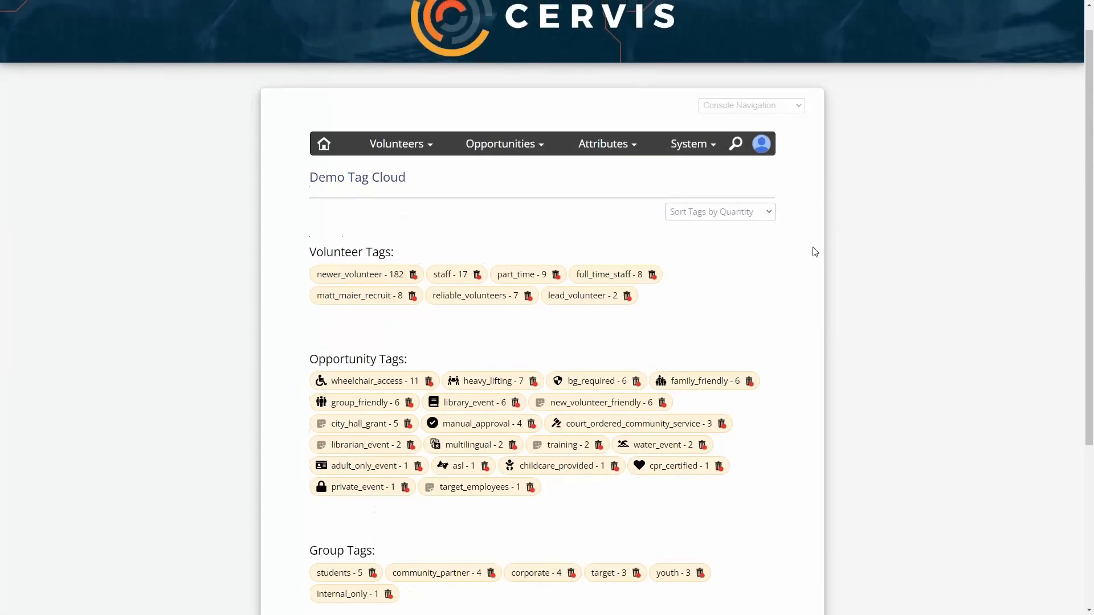
- Open the public CERVIS event listing and examine the tag icons shown on the available opportunities
click(792, 108)
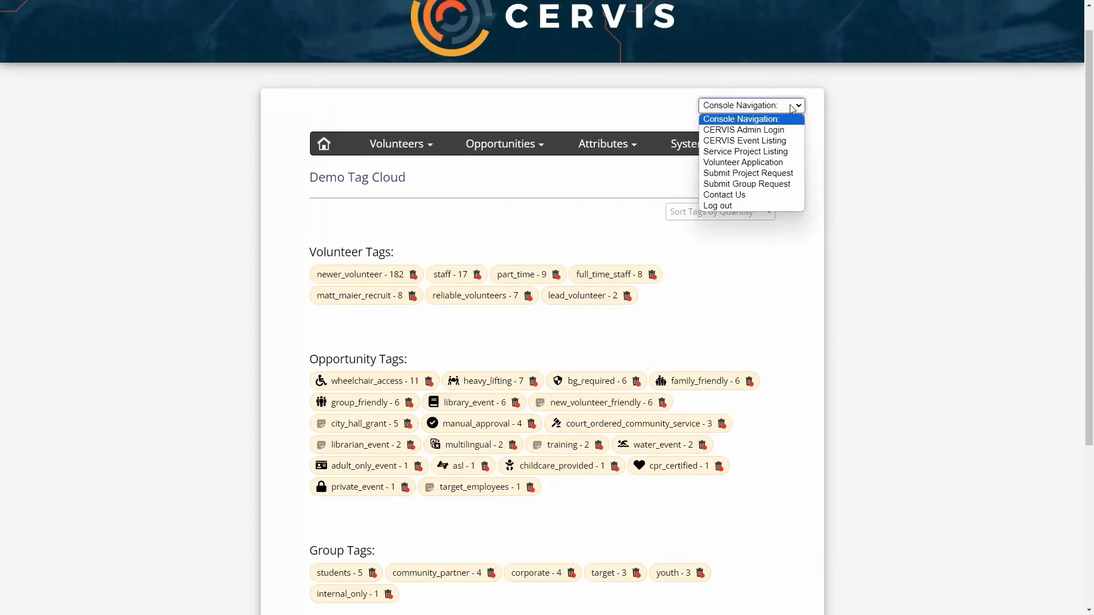
click(772, 143)
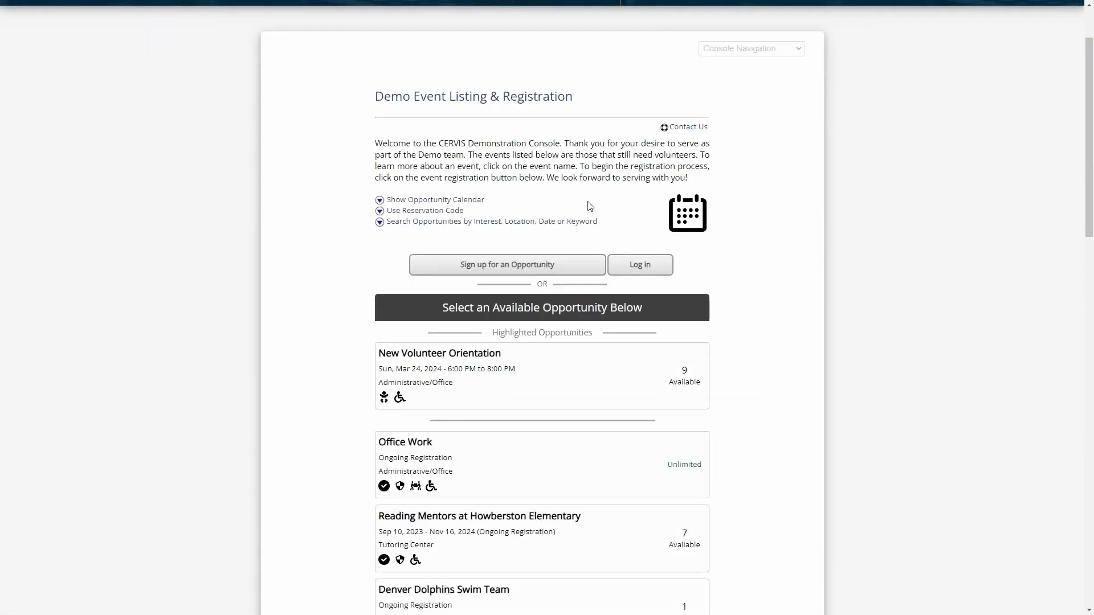
scroll(804, 243, down, 4)
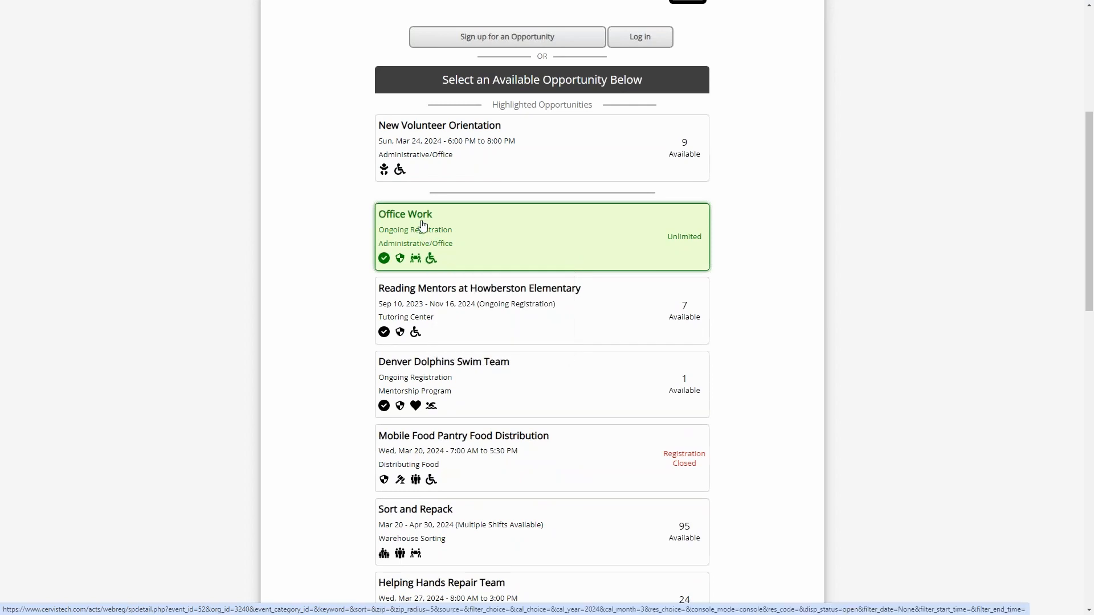
scroll(439, 327, down, 2)
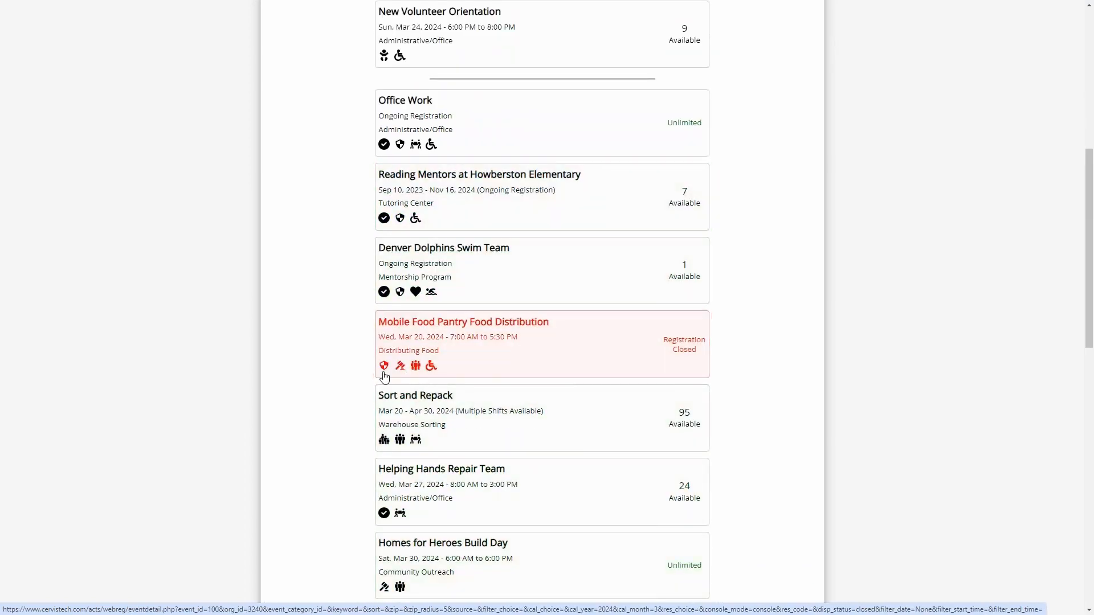
mouse_move(421, 370)
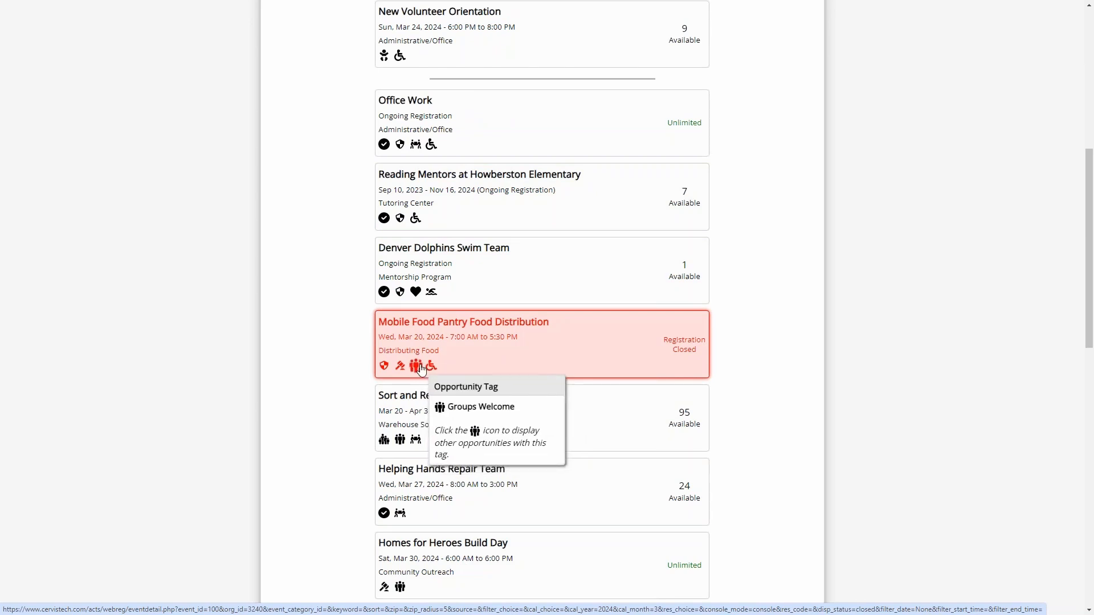
- Filter the public event listing by the wheelchair access tag and review the matching opportunities
click(431, 366)
scroll(476, 371, down, 3)
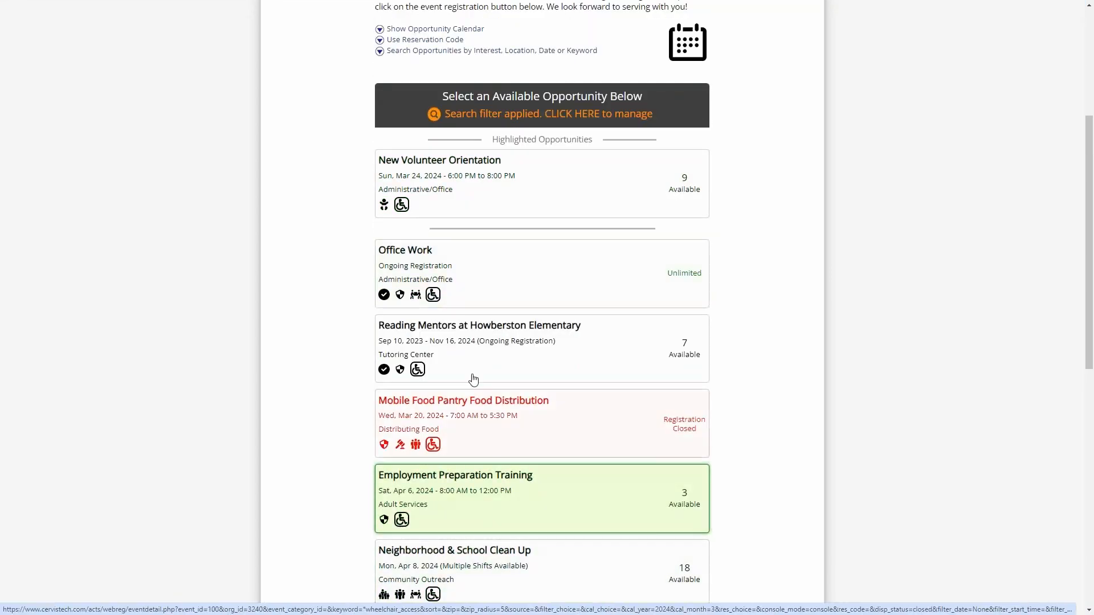
mouse_move(399, 214)
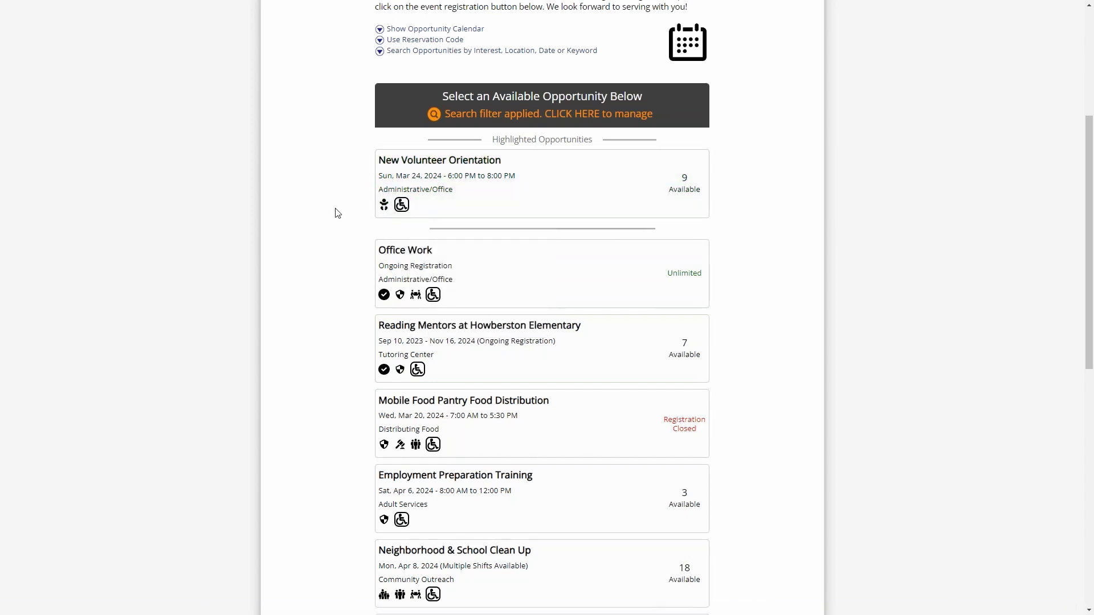
scroll(685, 234, up, 5)
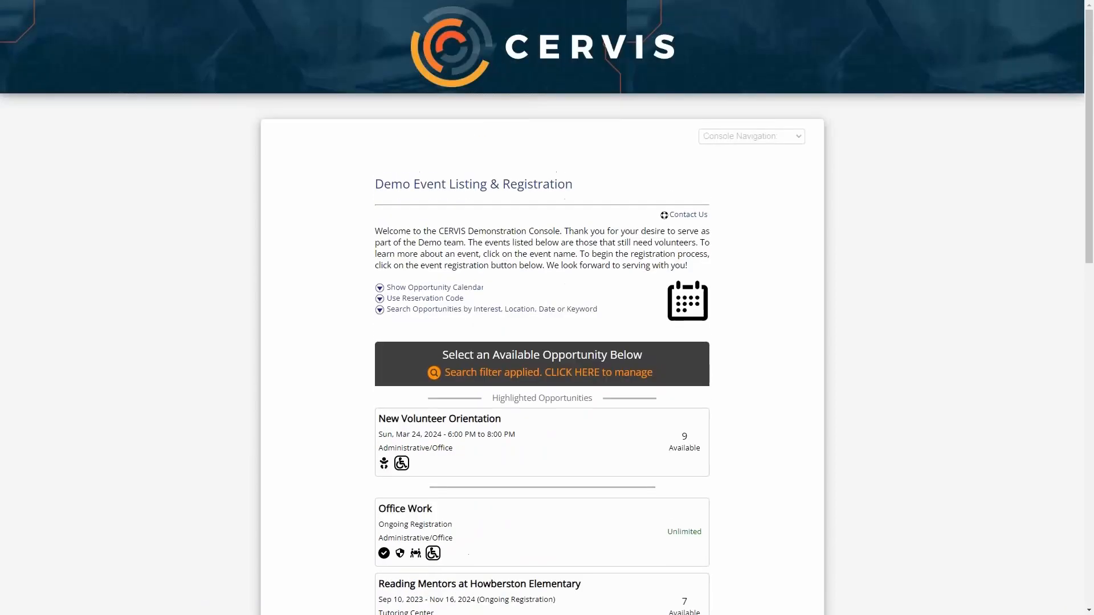
- Go to the CERVIS admin login and sign back in with Google
click(774, 136)
click(780, 160)
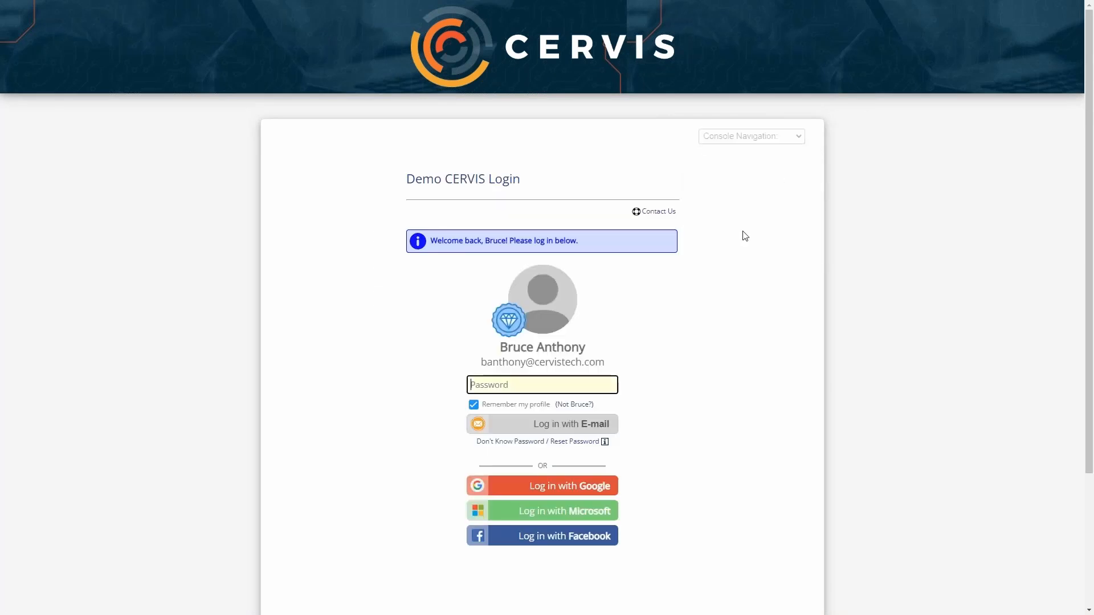
click(530, 487)
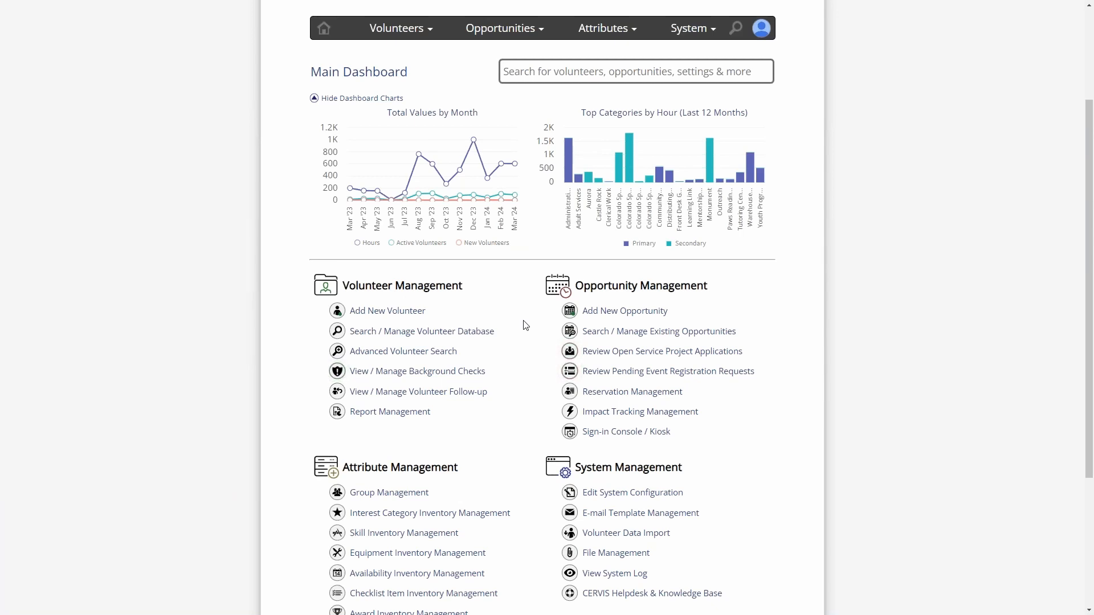
- View the existing opportunities list with its tag icons and return to the main dashboard
click(622, 332)
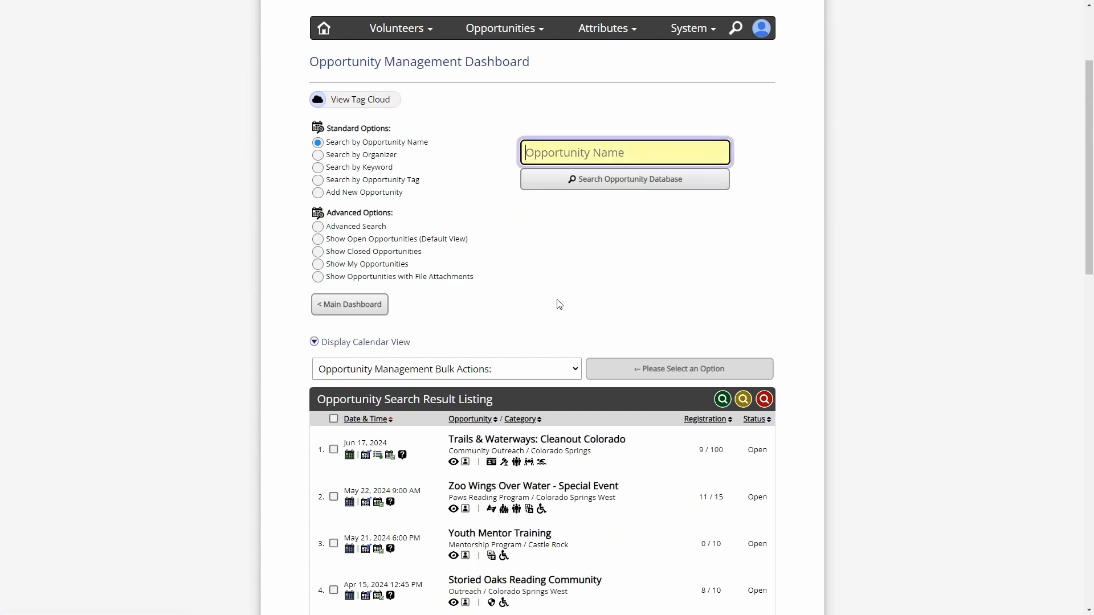
click(557, 300)
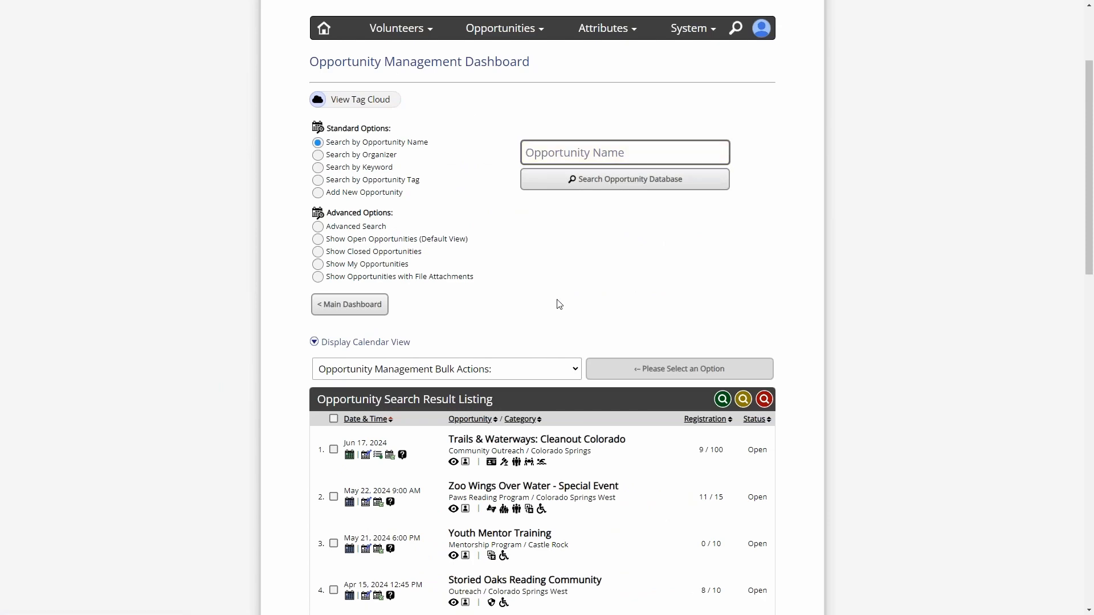
click(381, 311)
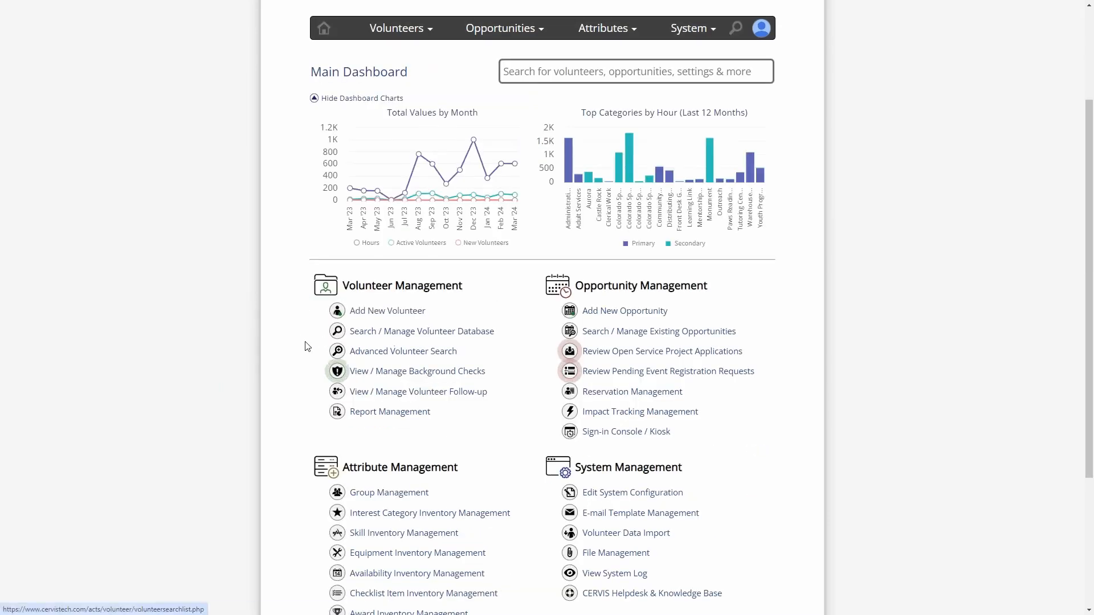
- Open impact tracking management and review the item fields and the existing impact tracking inventory
scroll(302, 342, down, 3)
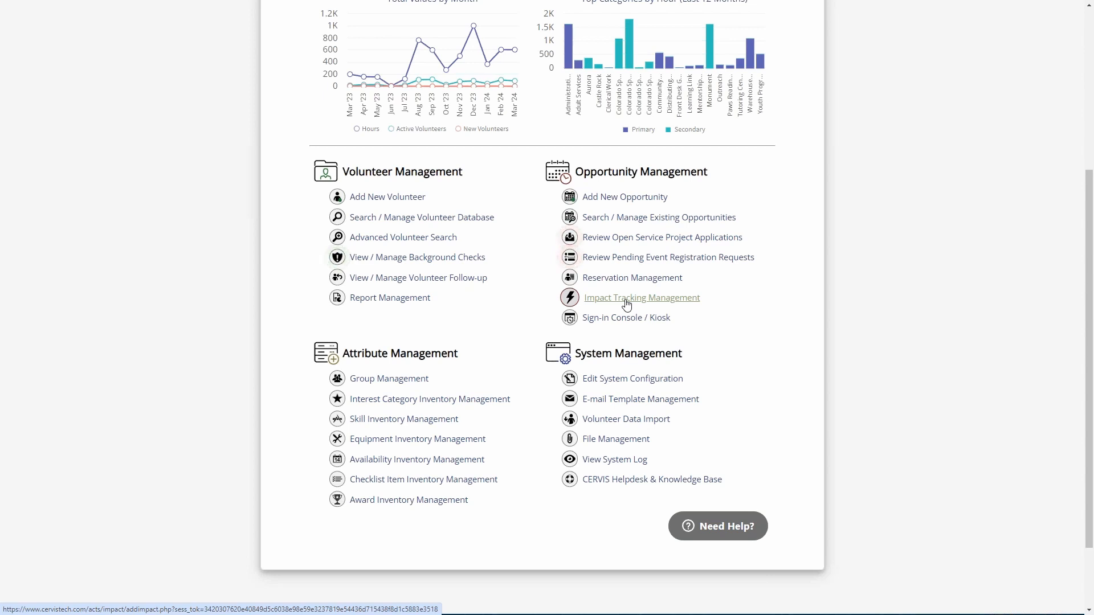
click(627, 304)
scroll(483, 272, down, 2)
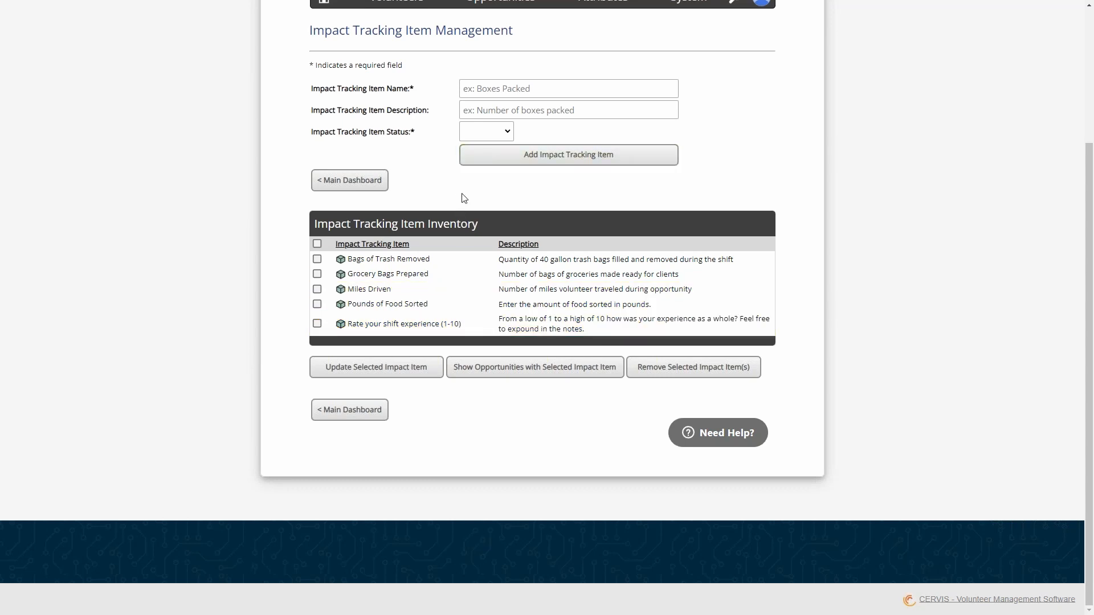
scroll(461, 223, up, 1)
scroll(461, 228, up, 2)
- Start a new opportunity and expand its advanced options to reach the impact tracking settings
click(498, 169)
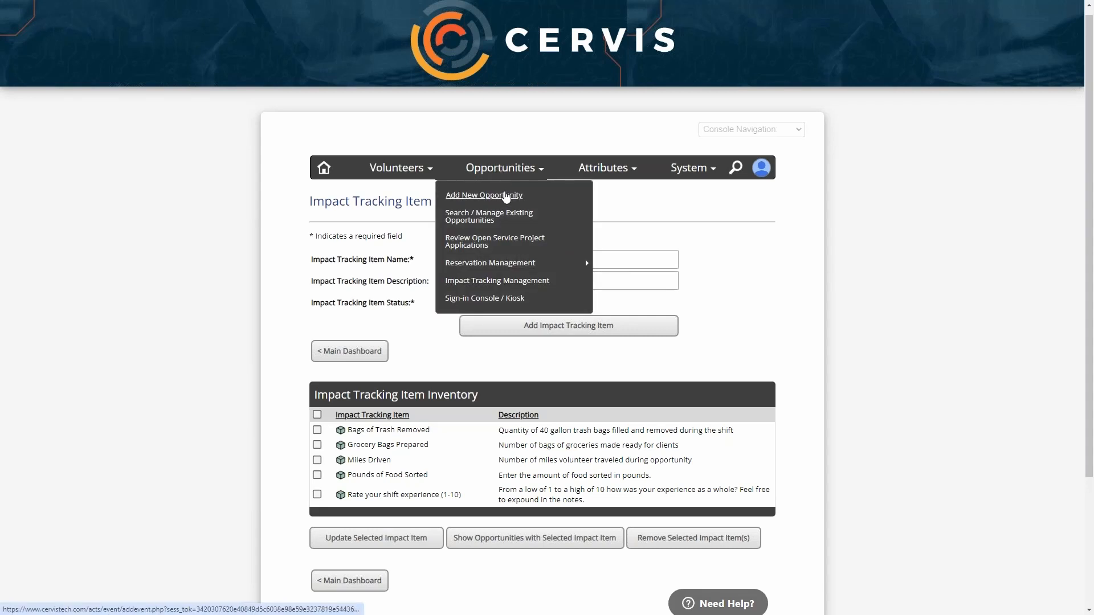
click(505, 196)
scroll(450, 268, down, 15)
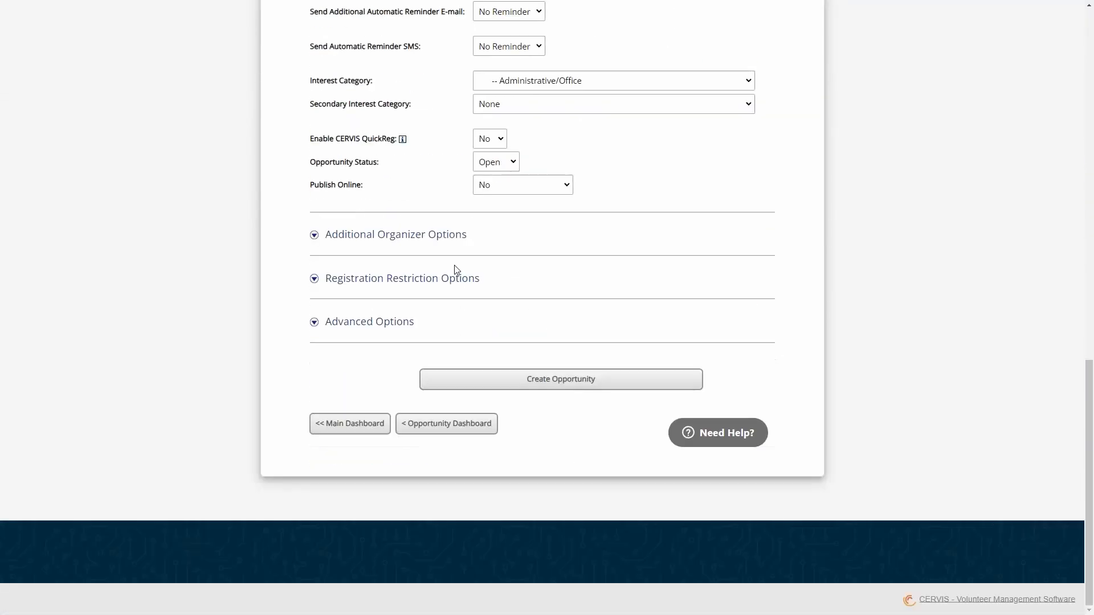
click(393, 321)
scroll(471, 315, down, 6)
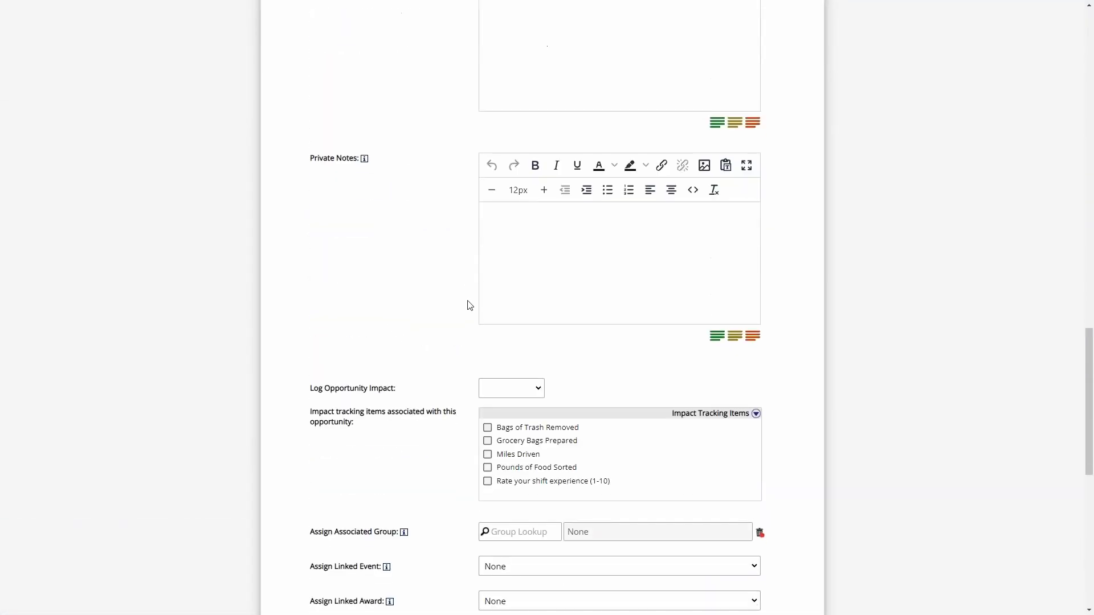
scroll(470, 305, down, 3)
- Associate the Rate your shift experience (1-10), Grocery Bags Prepared and Bags of Trash Removed impact items with the new opportunity
drag(328, 240, 412, 252)
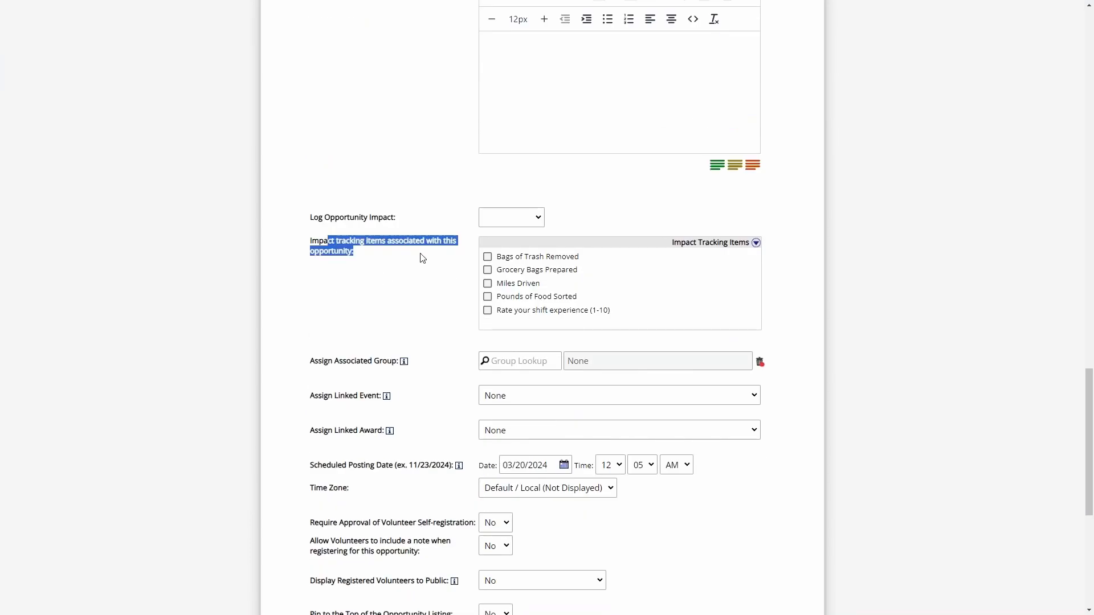
click(410, 238)
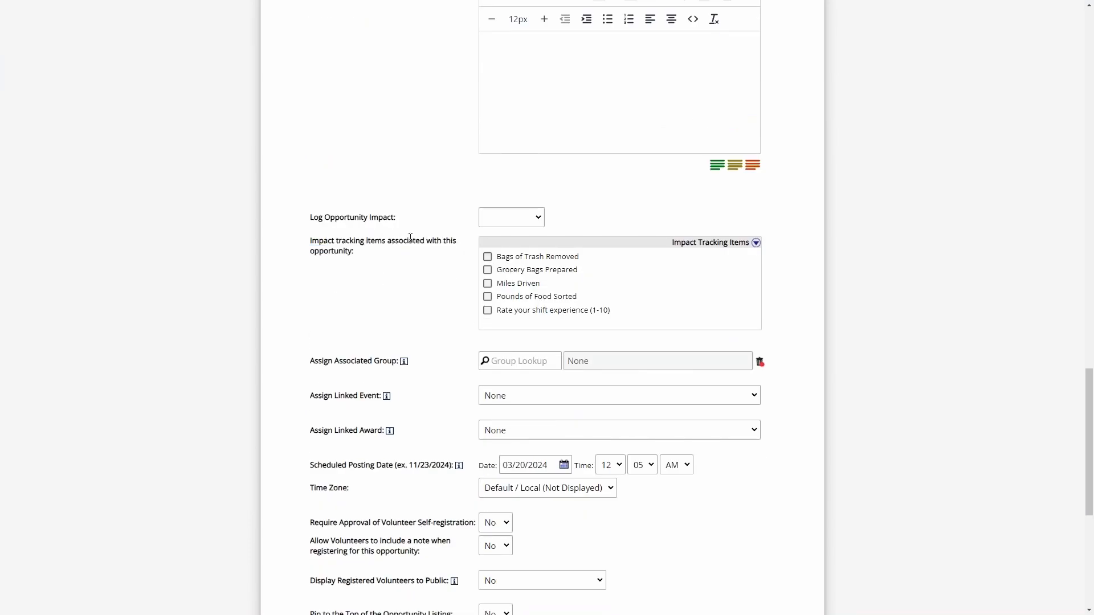
click(514, 312)
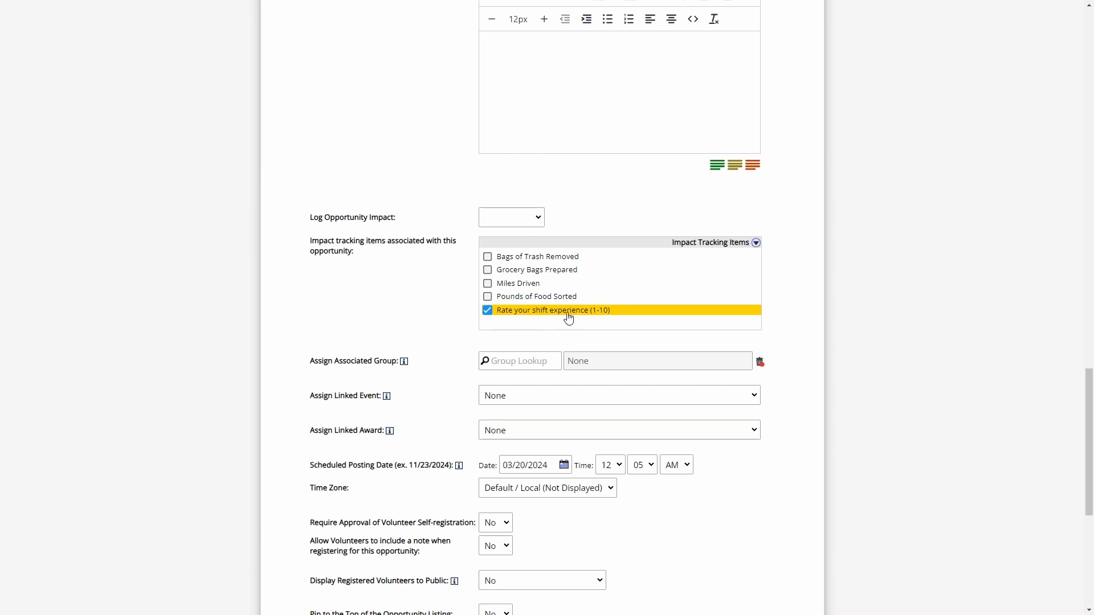
click(519, 274)
click(528, 259)
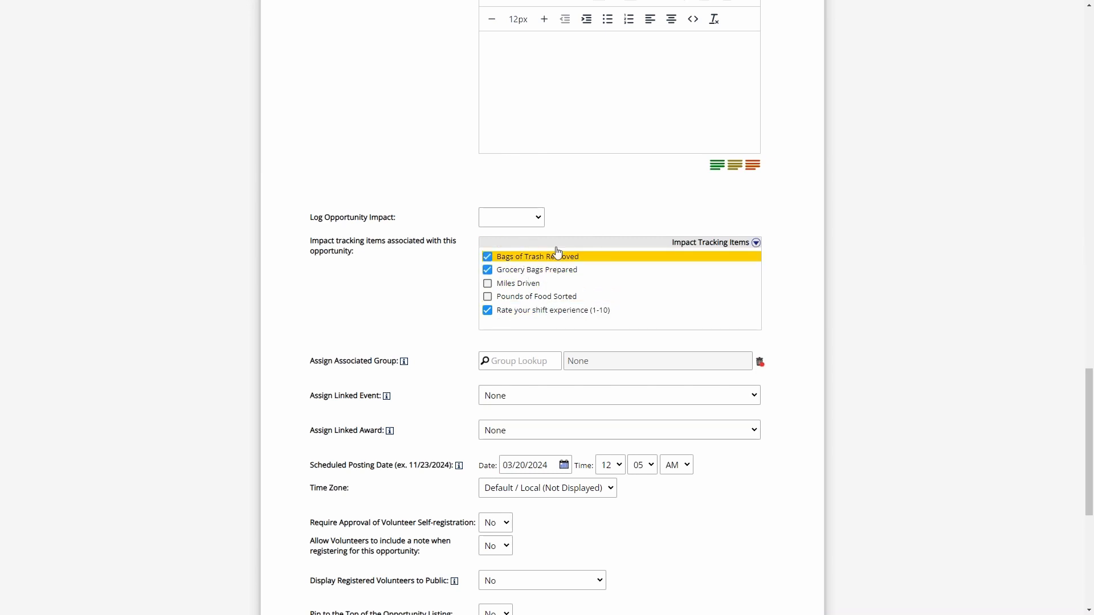
- Try the Admin Only and Online choices for logging opportunity impact, and set it to On-site
click(519, 219)
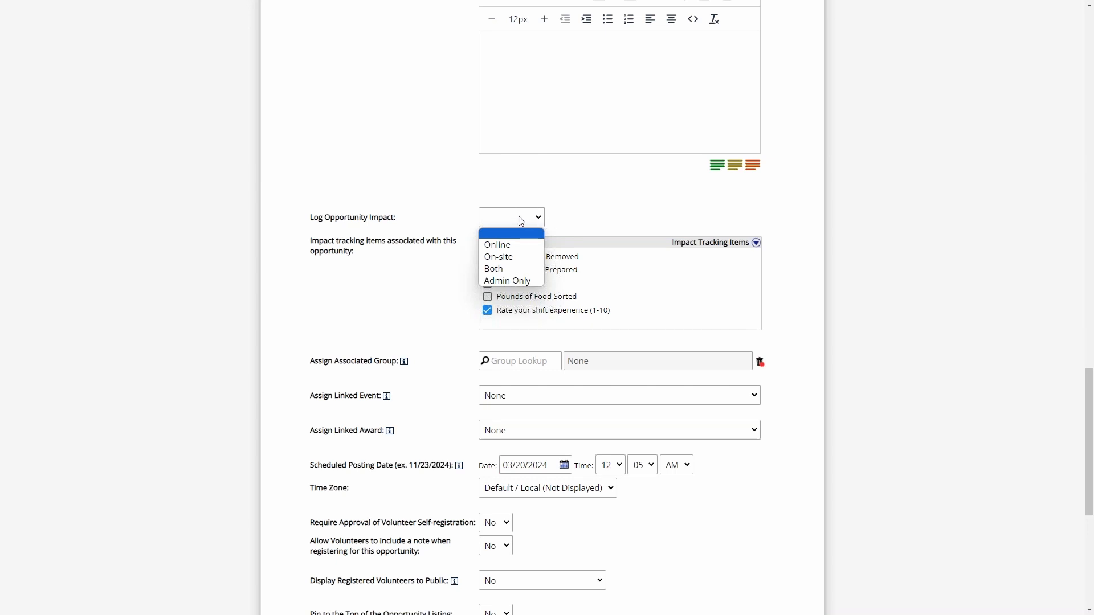
click(514, 281)
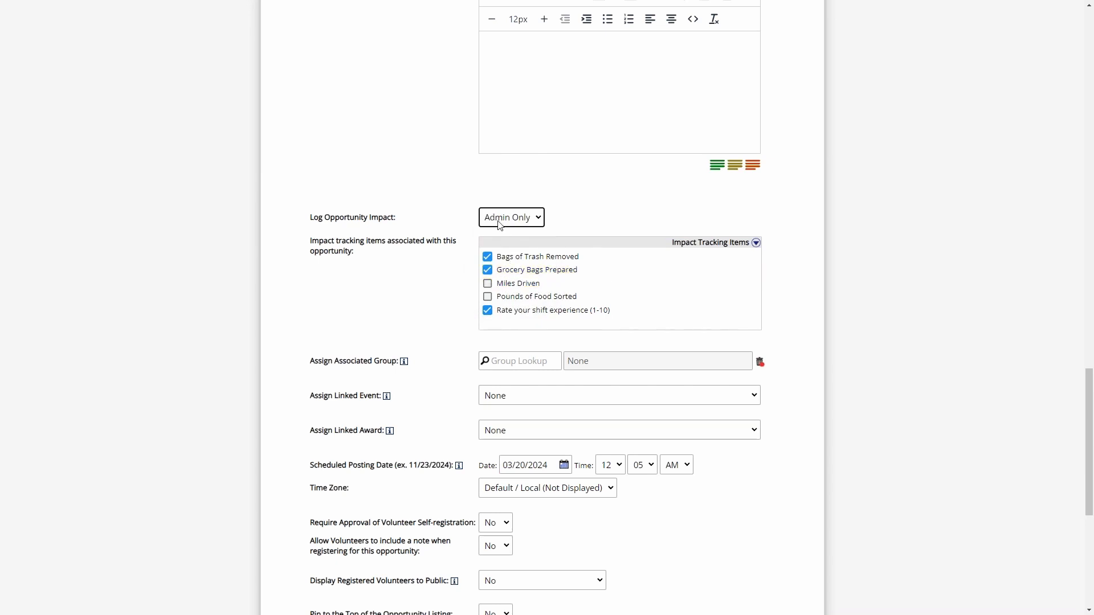
click(530, 223)
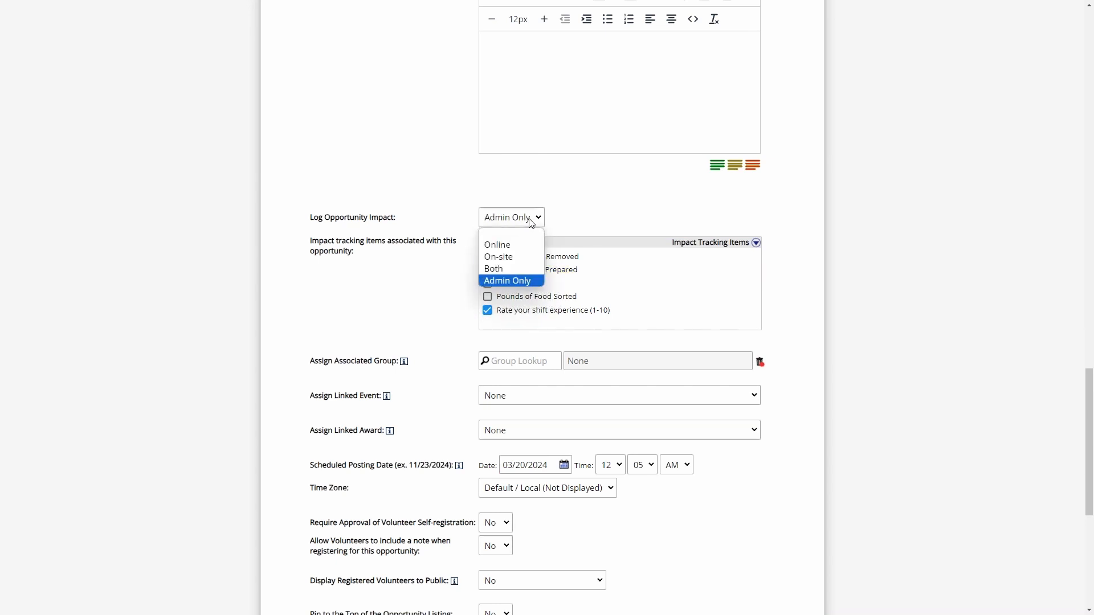
click(516, 248)
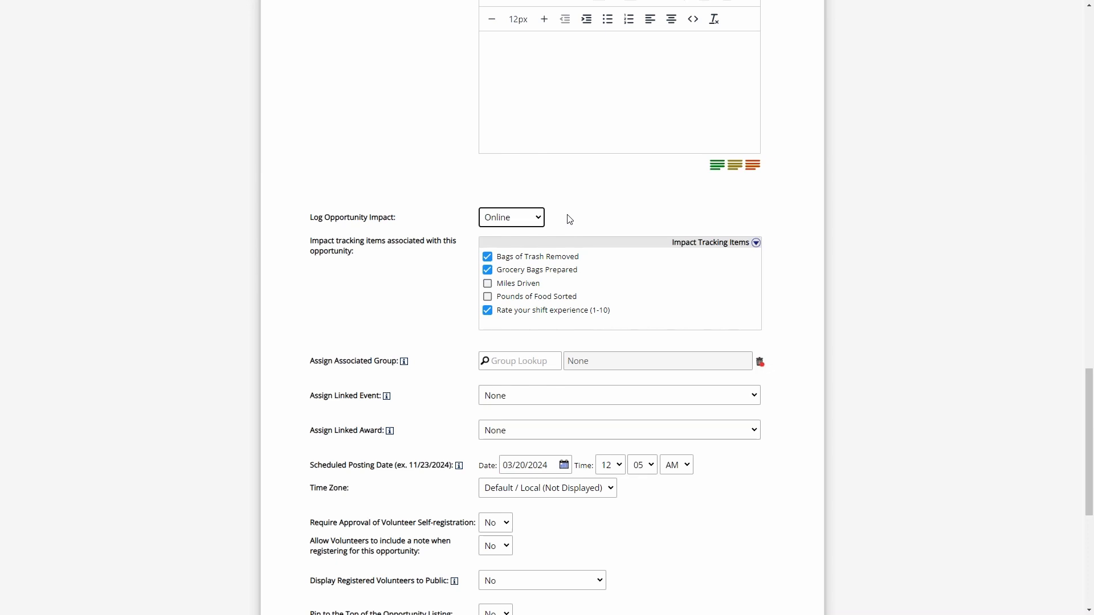
click(525, 218)
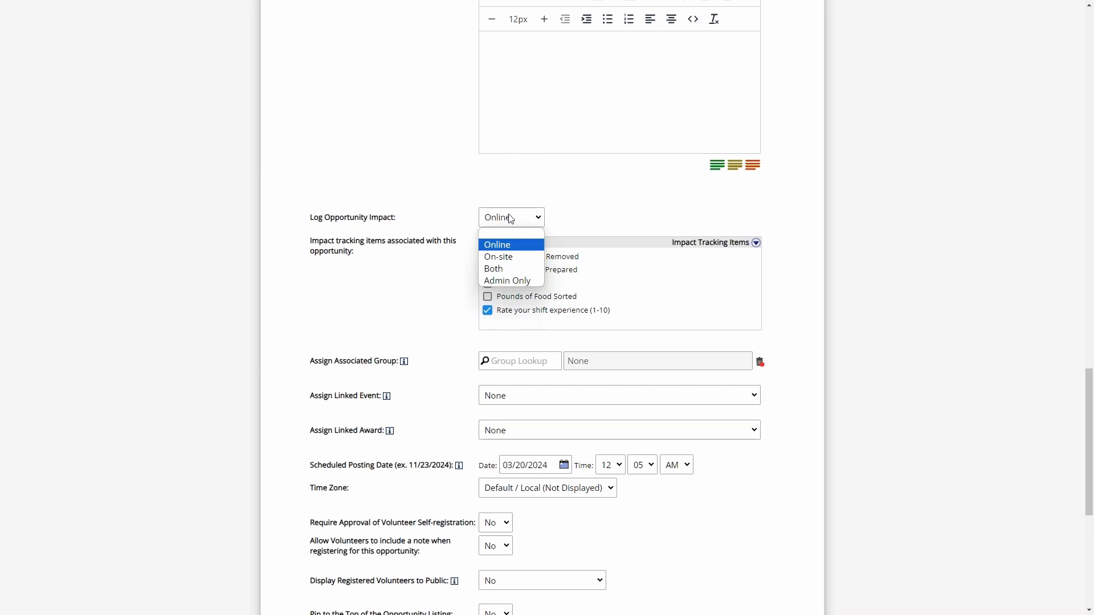
click(507, 261)
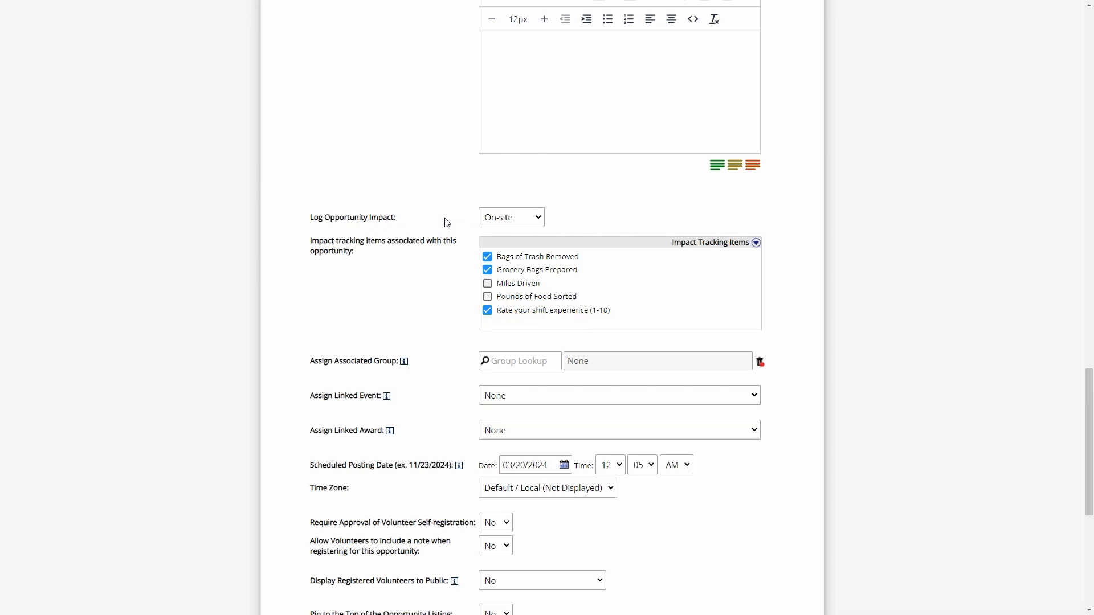
- Leave the new opportunity form, find Mobile Food Pantry Food Distribution among the existing opportunities, and open its registered volunteers list
scroll(449, 340, down, 5)
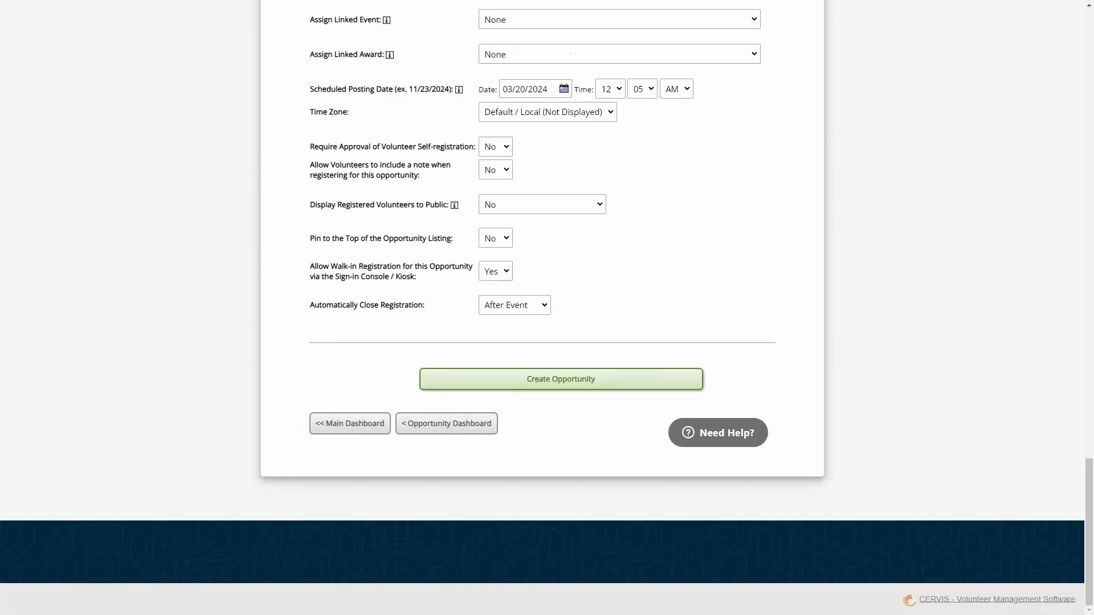
click(367, 425)
scroll(508, 271, up, 3)
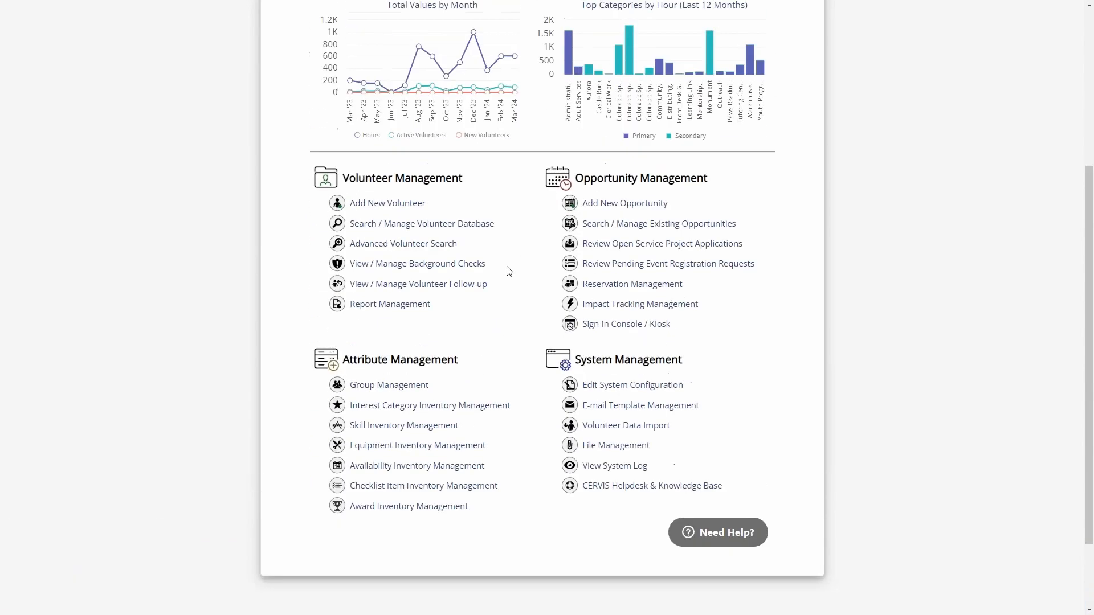
click(669, 294)
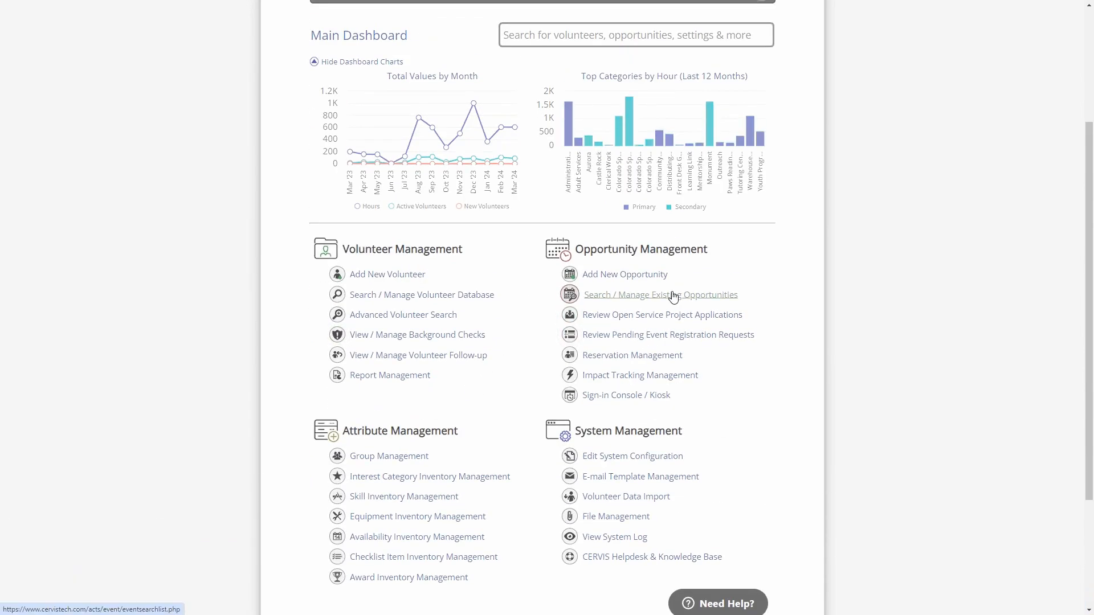
scroll(591, 255, down, 6)
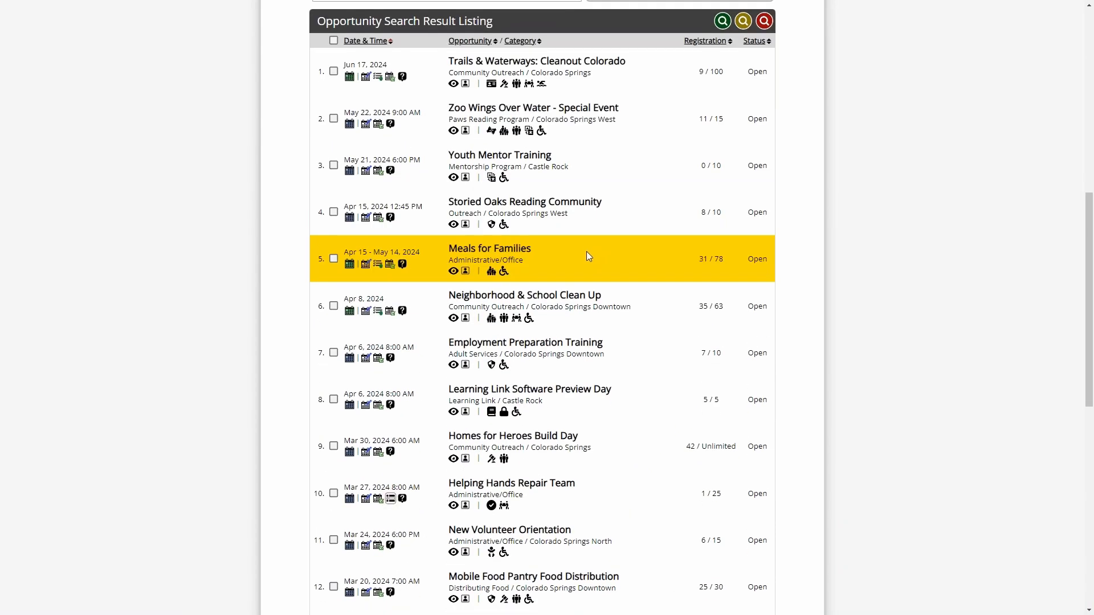
scroll(590, 255, down, 3)
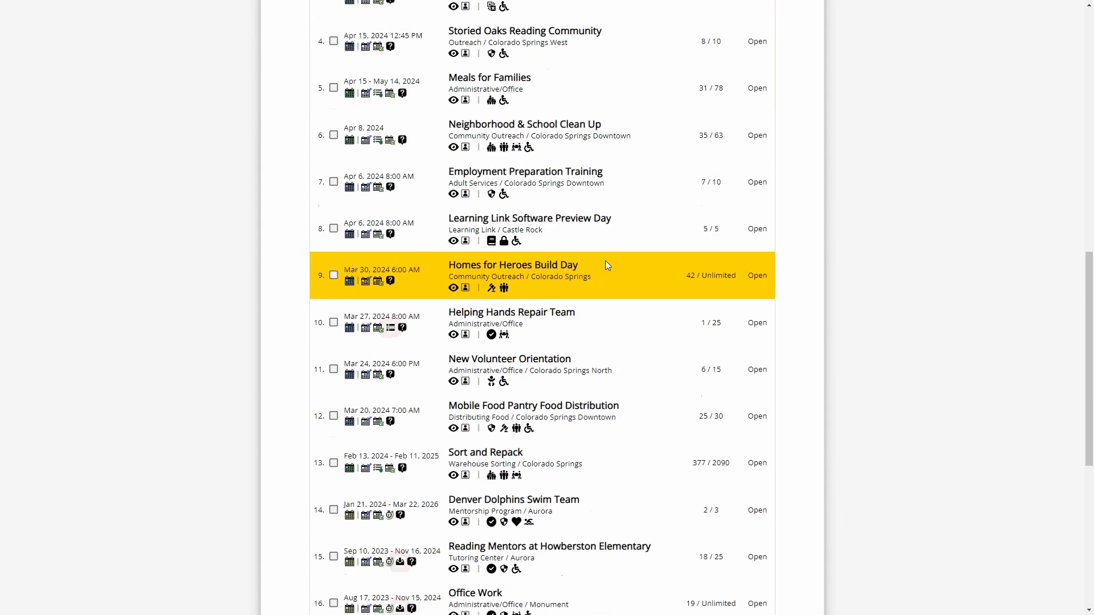
click(378, 423)
scroll(519, 366, up, 5)
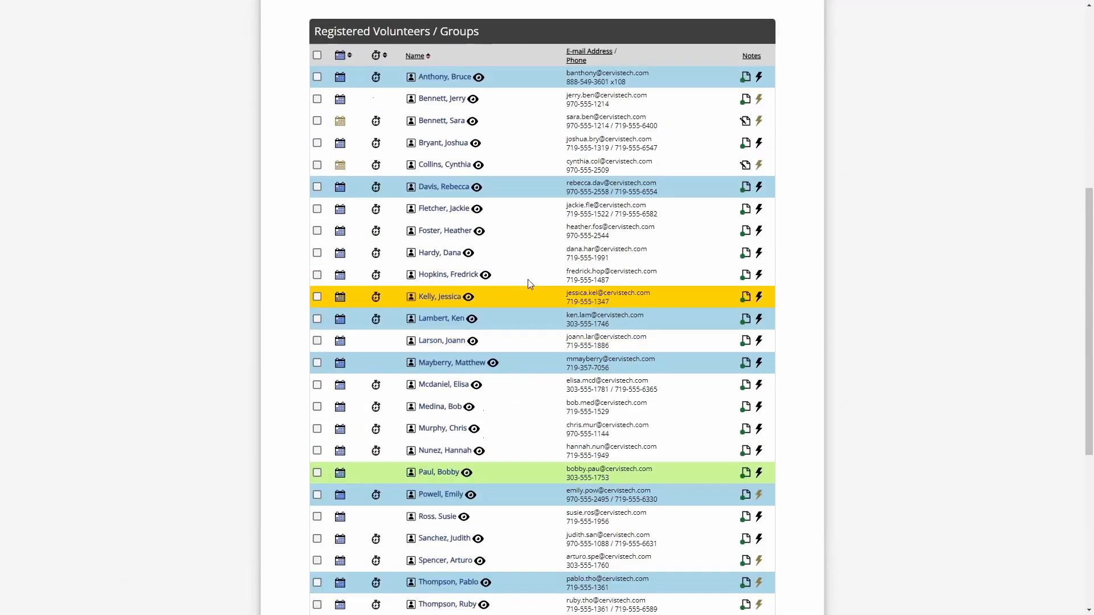
scroll(613, 222, up, 2)
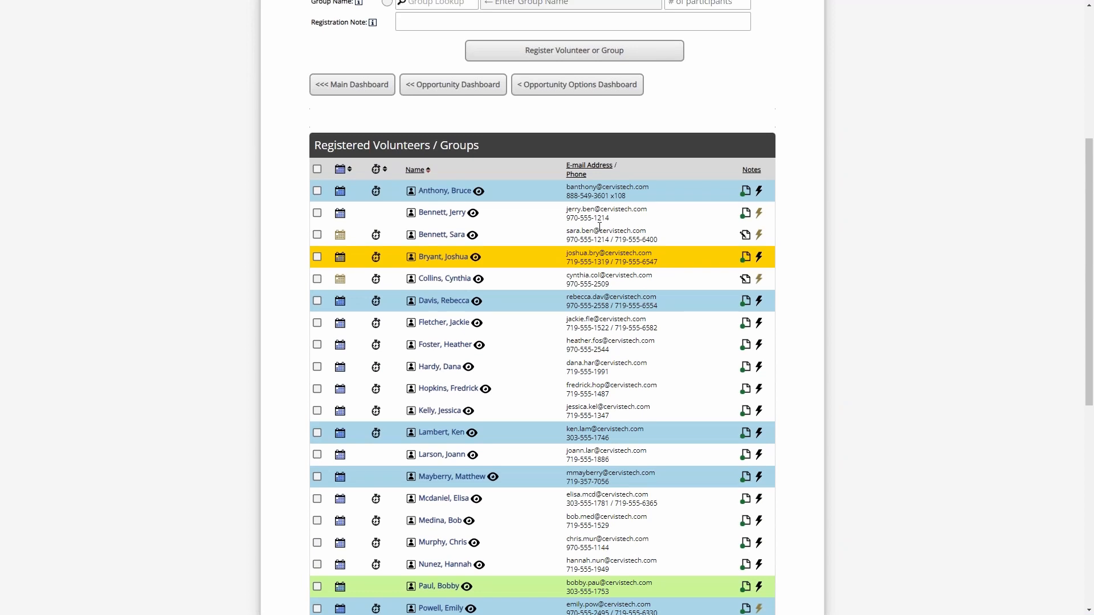
- Examine the Miles Driven and Rate your shift experience (1-10) impact entries for the first two registered volunteers, cancelling each log
click(759, 193)
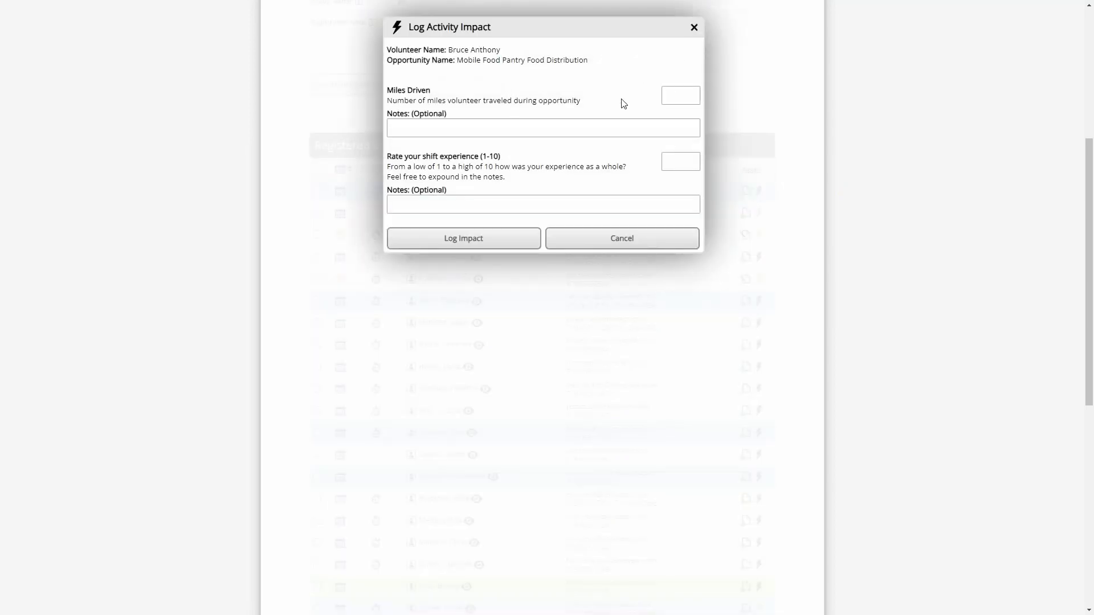
click(664, 96)
click(684, 162)
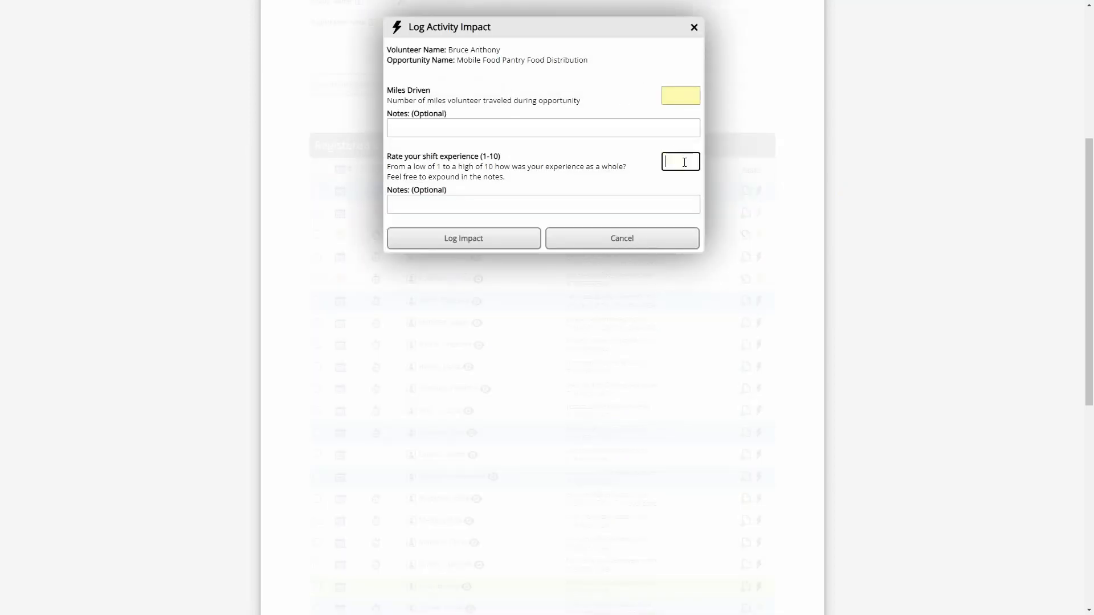
click(684, 238)
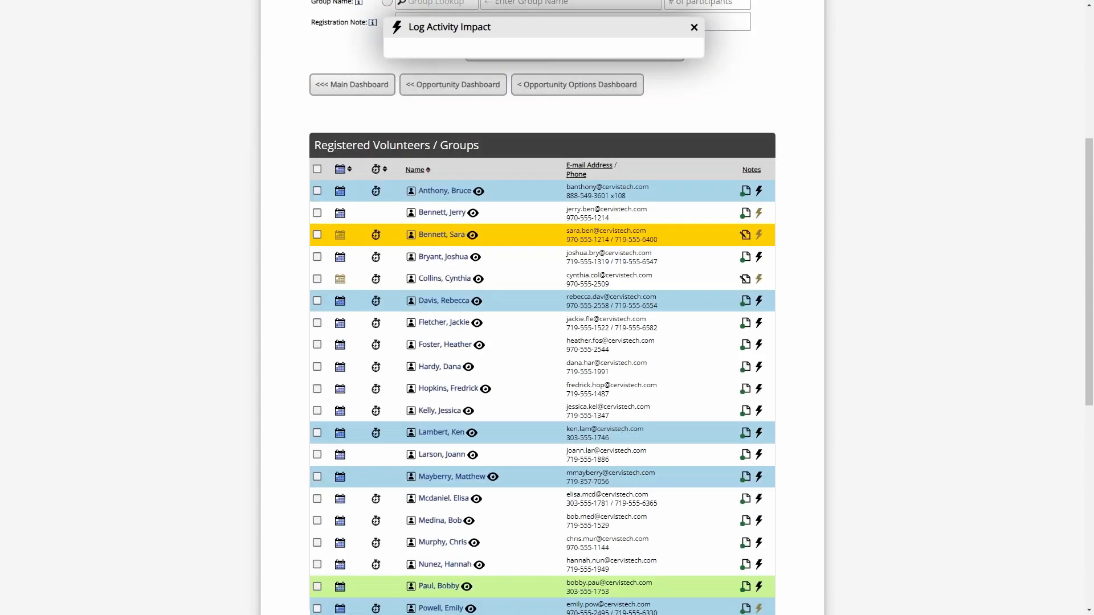
click(758, 213)
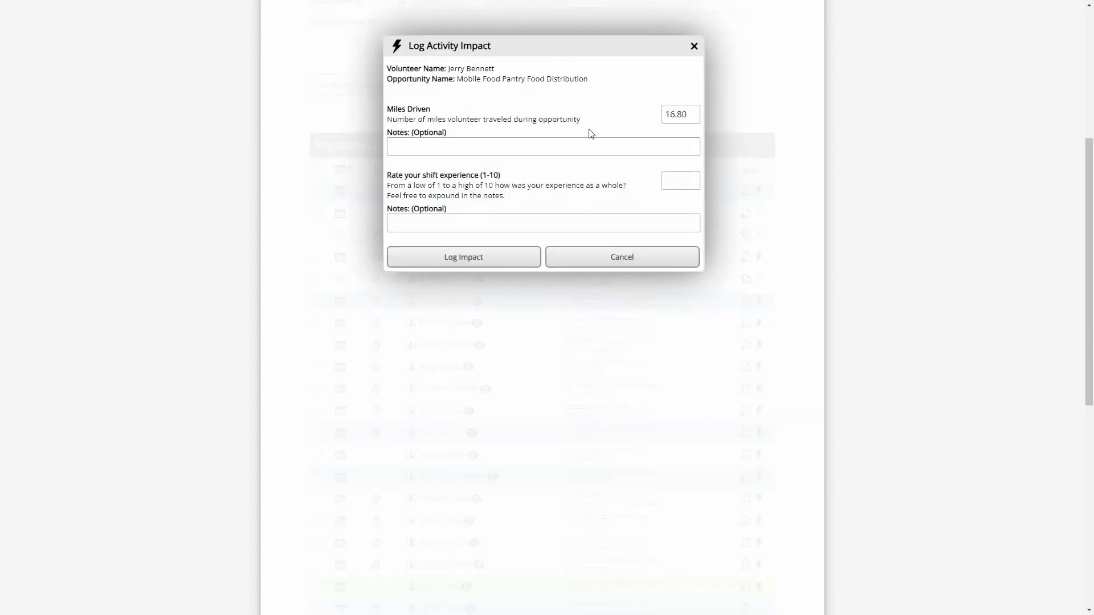
click(643, 257)
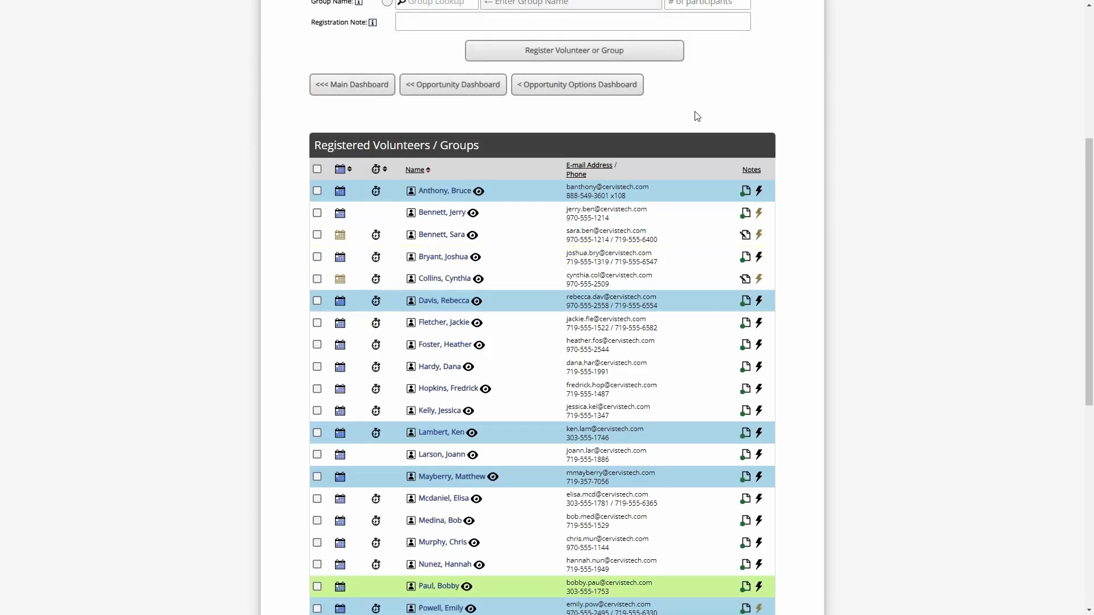
- Open Report Management and include all five Opportunity Impact fields in the Custom Participation Report's field selection
scroll(471, 85, up, 5)
mouse_move(399, 175)
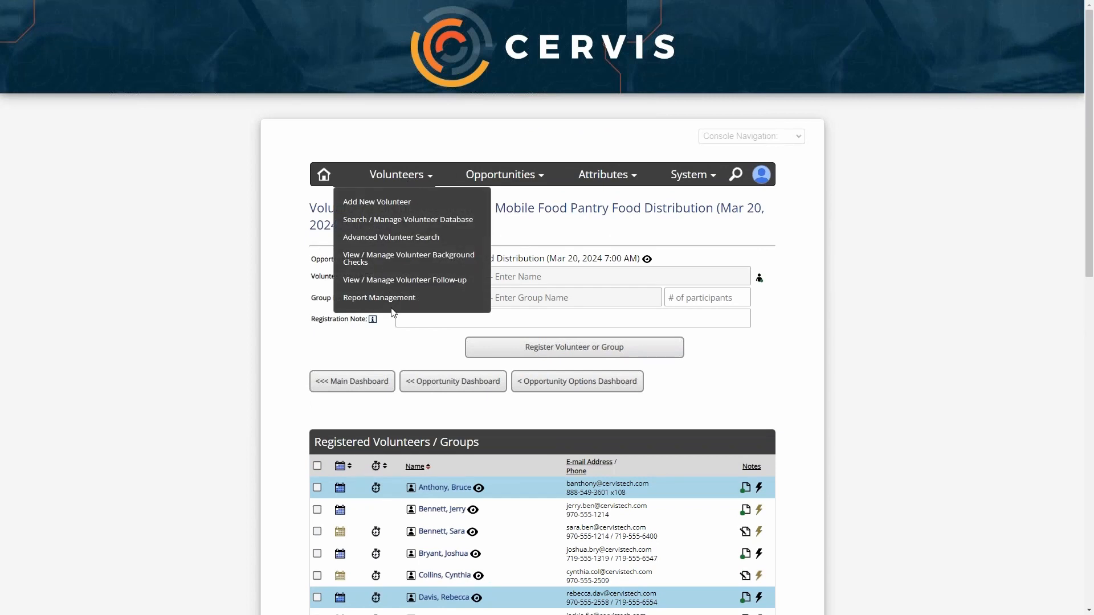
click(391, 299)
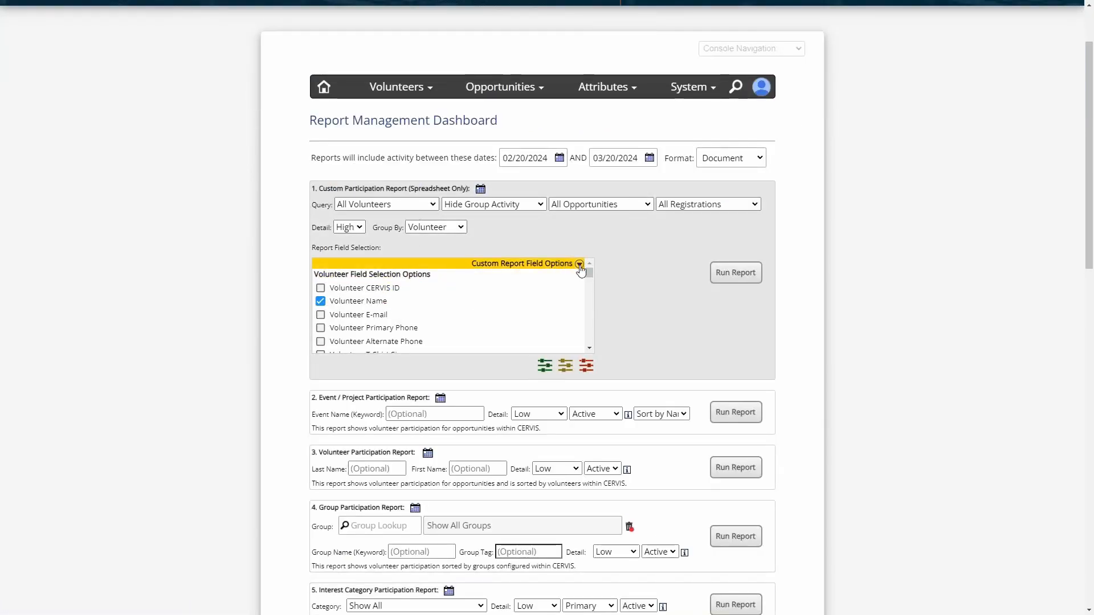
drag(589, 273, 593, 342)
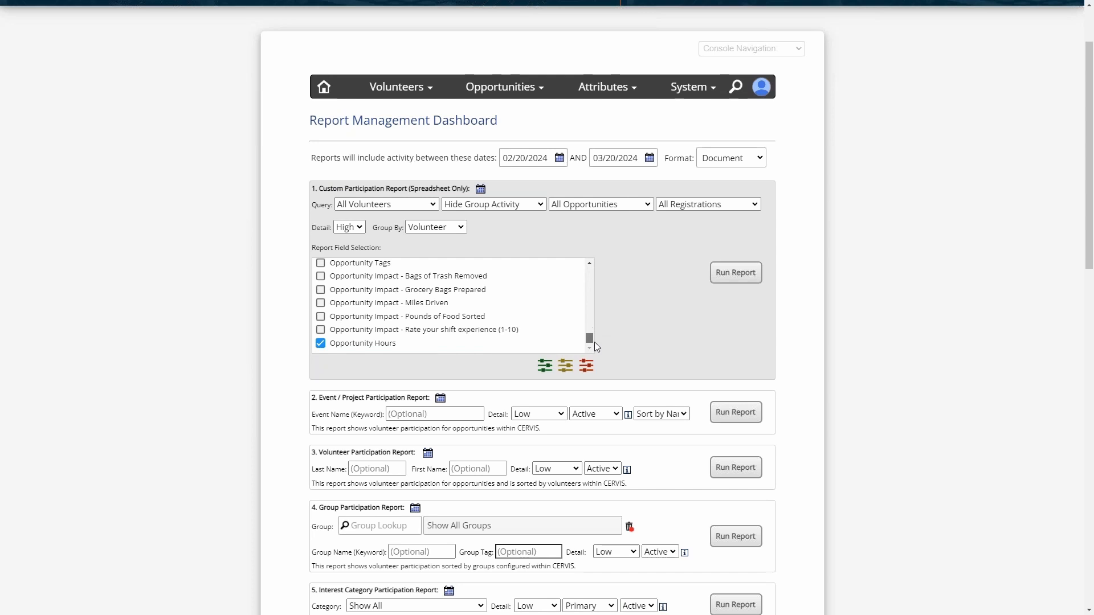
click(389, 317)
click(392, 291)
click(398, 277)
click(395, 305)
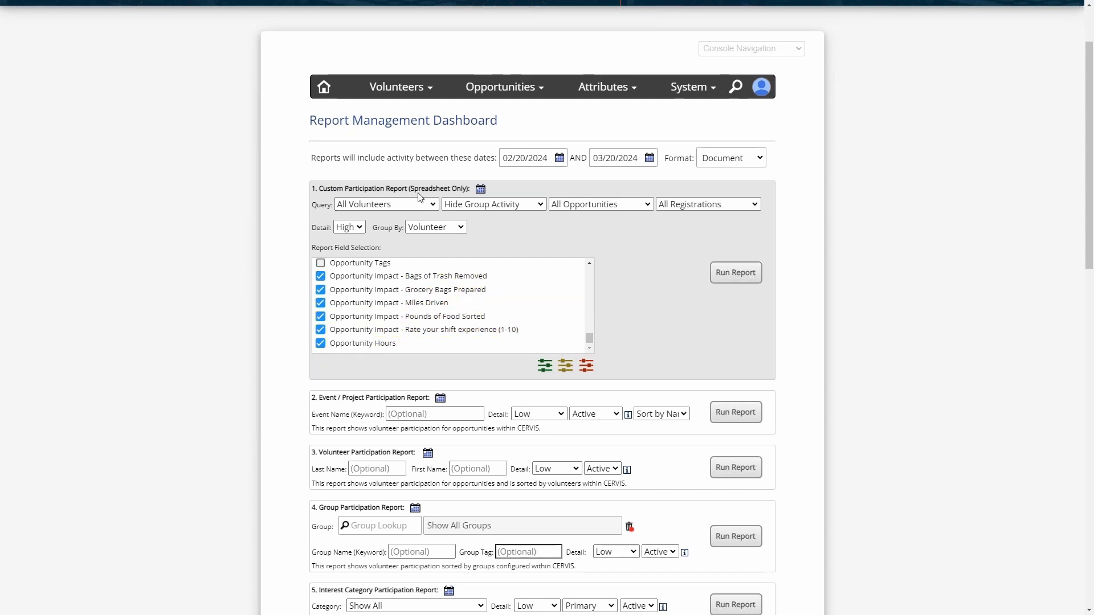
- Return to the main dashboard, search CERVIS Customer Support for "impact tracking", review the suggested articles and minimize the help window
click(323, 87)
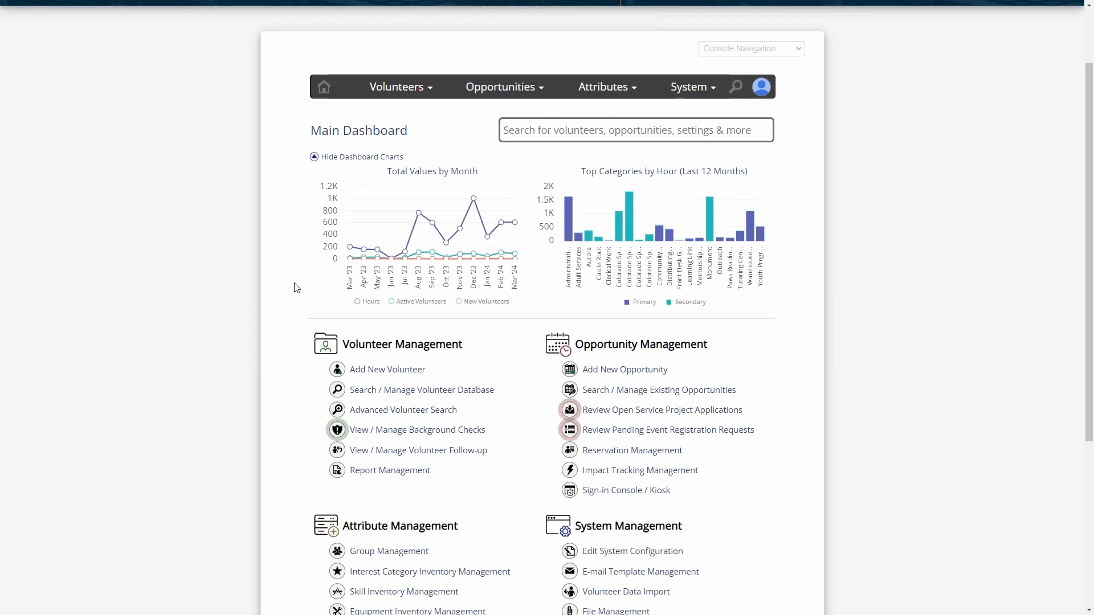
scroll(308, 290, up, 2)
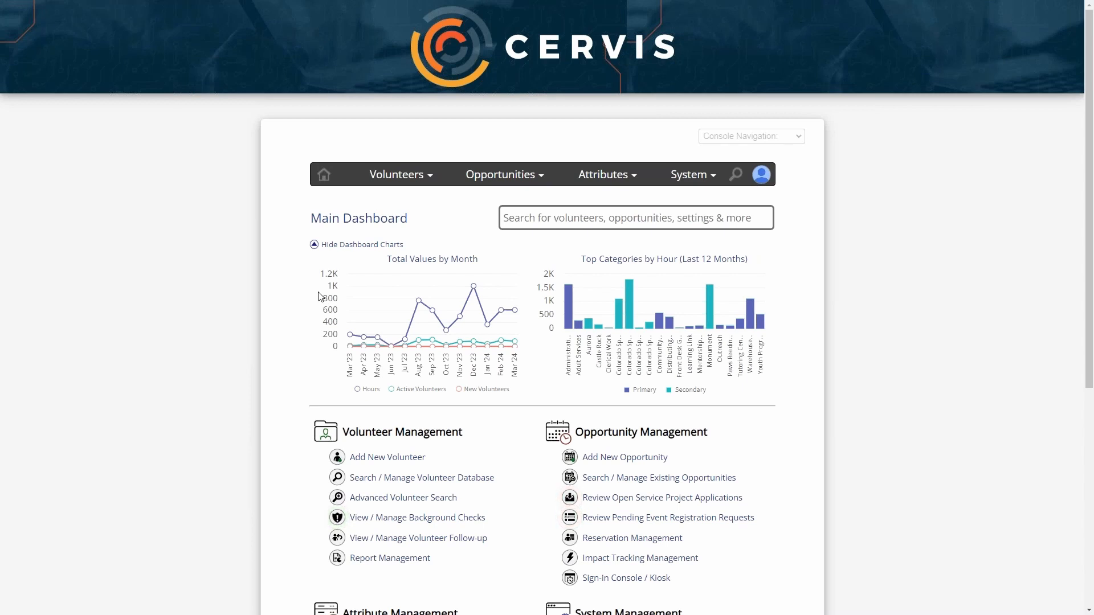
scroll(321, 297, down, 6)
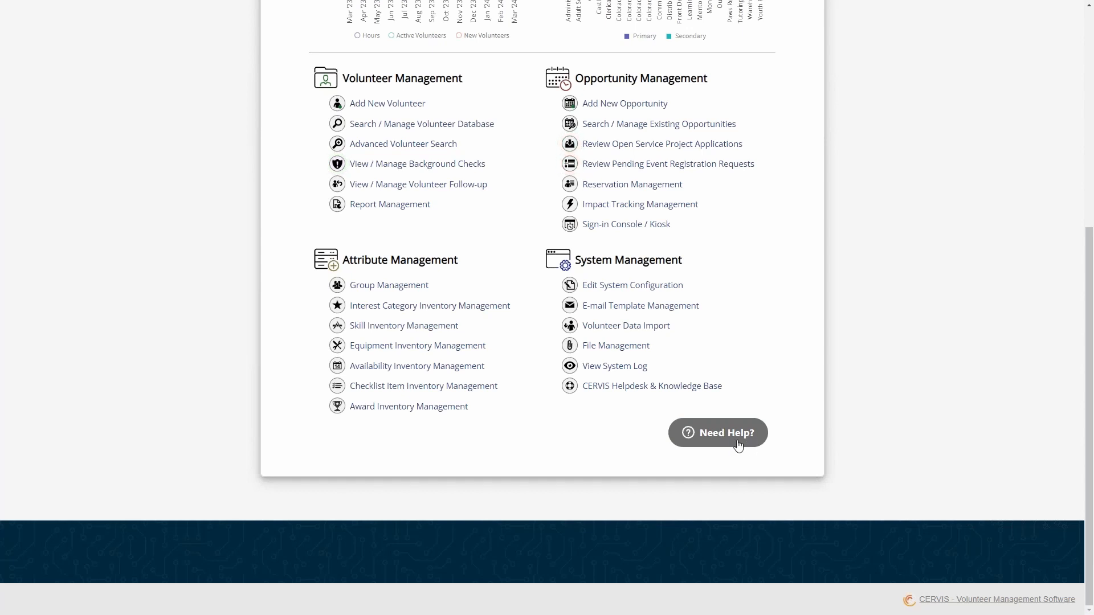
click(740, 445)
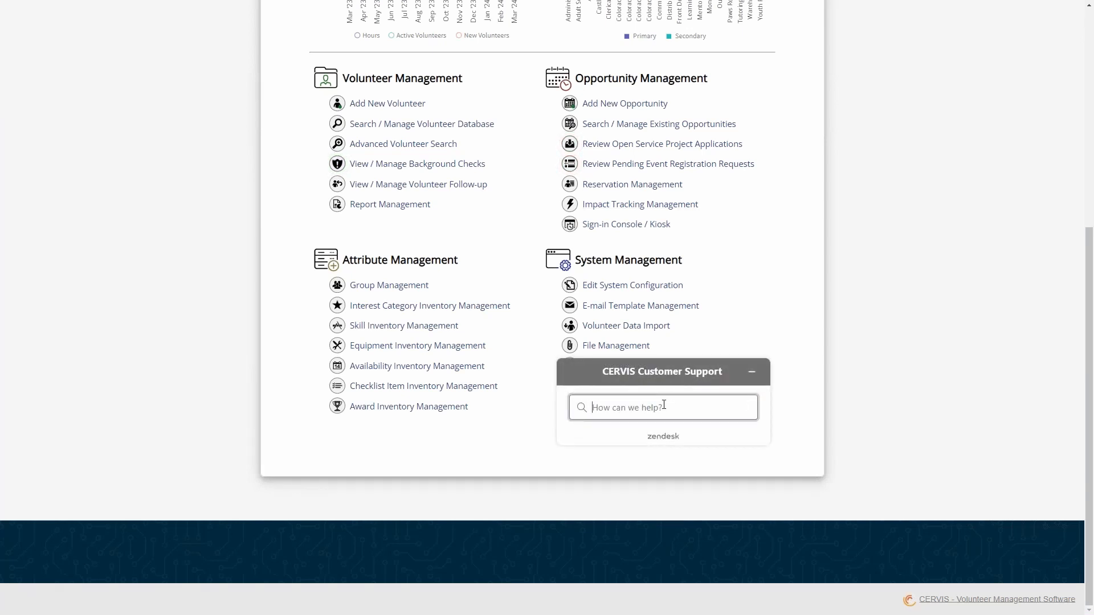
text(impact tracking)
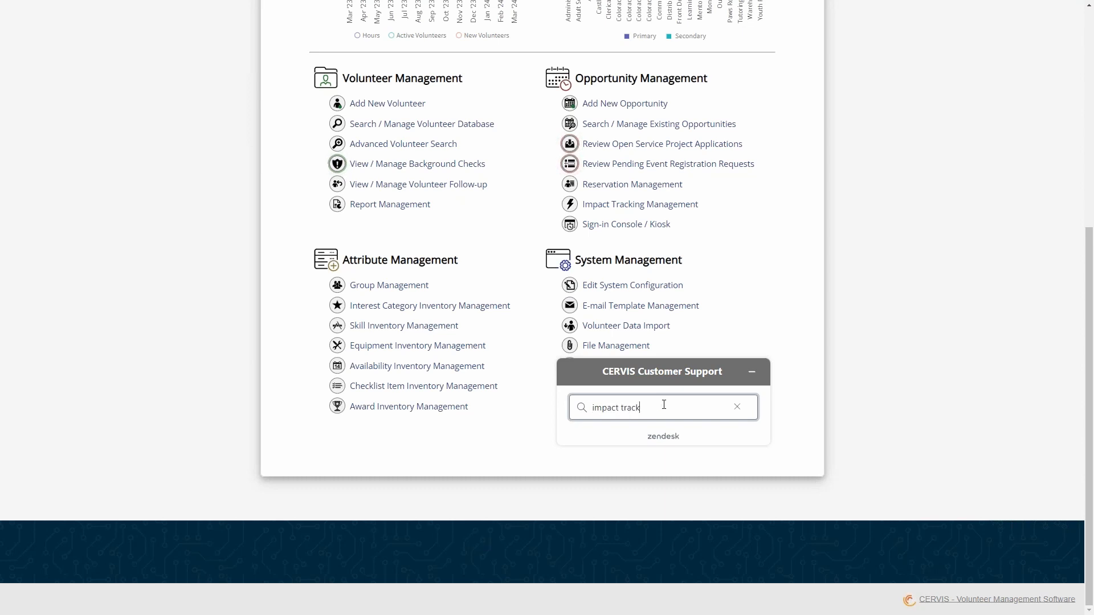
key(Return)
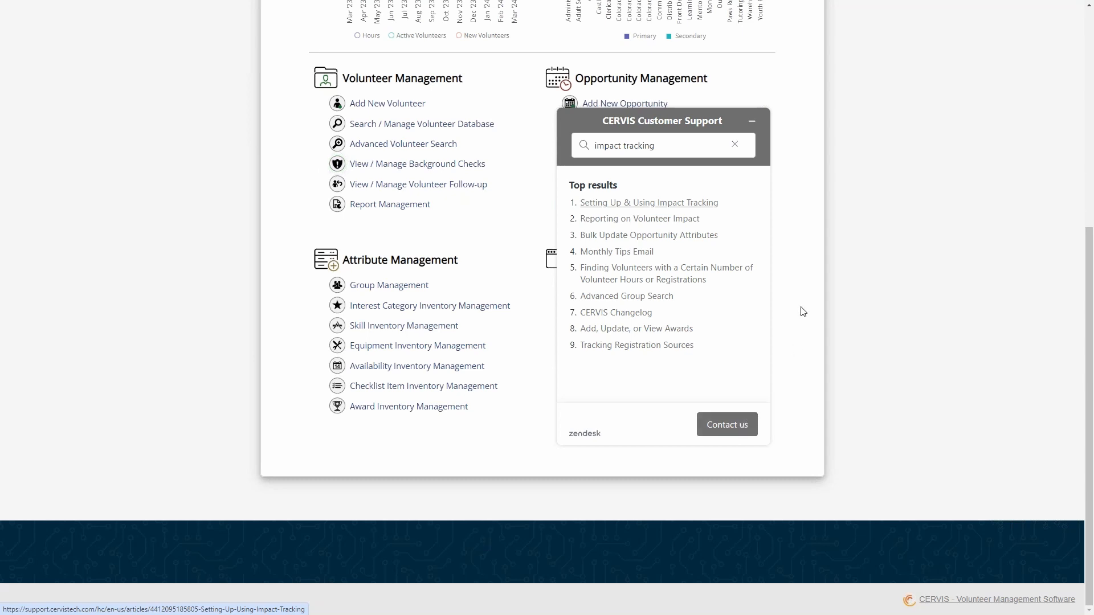
click(751, 121)
- Switch to the CERVIS Technologies YouTube channel and browse its New Admin Starter Kit and Volunteer Resources playlists
scroll(776, 341, up, 6)
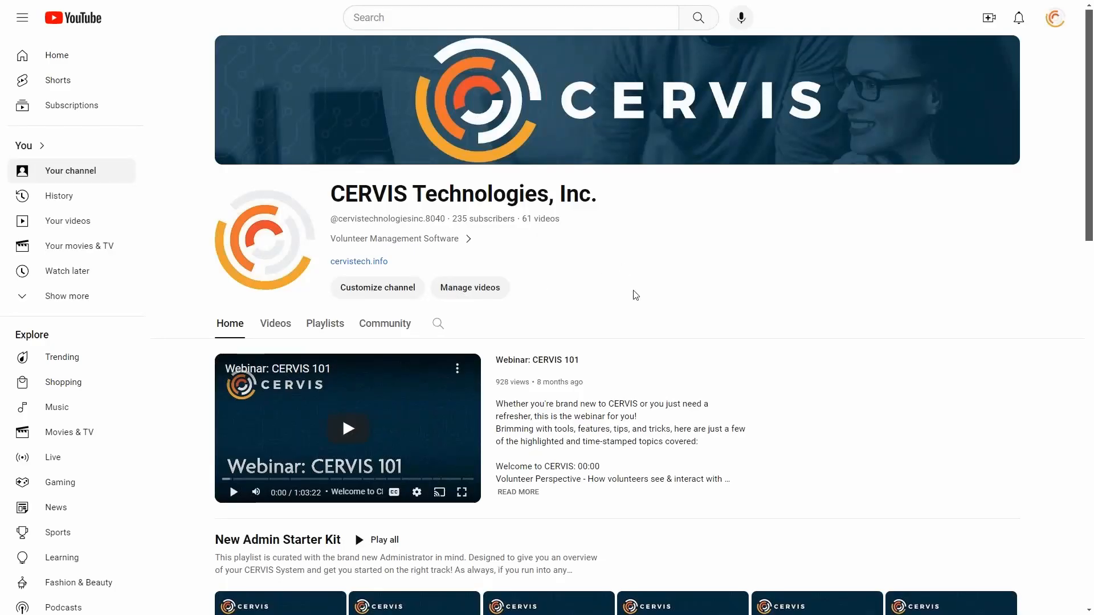
scroll(638, 291, down, 5)
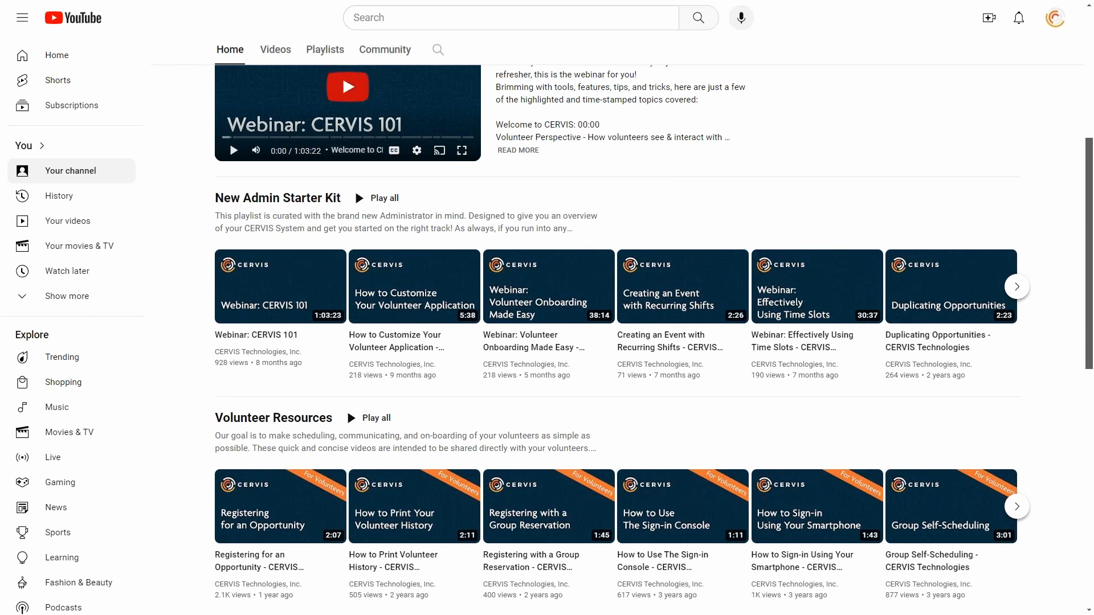
scroll(488, 307, up, 5)
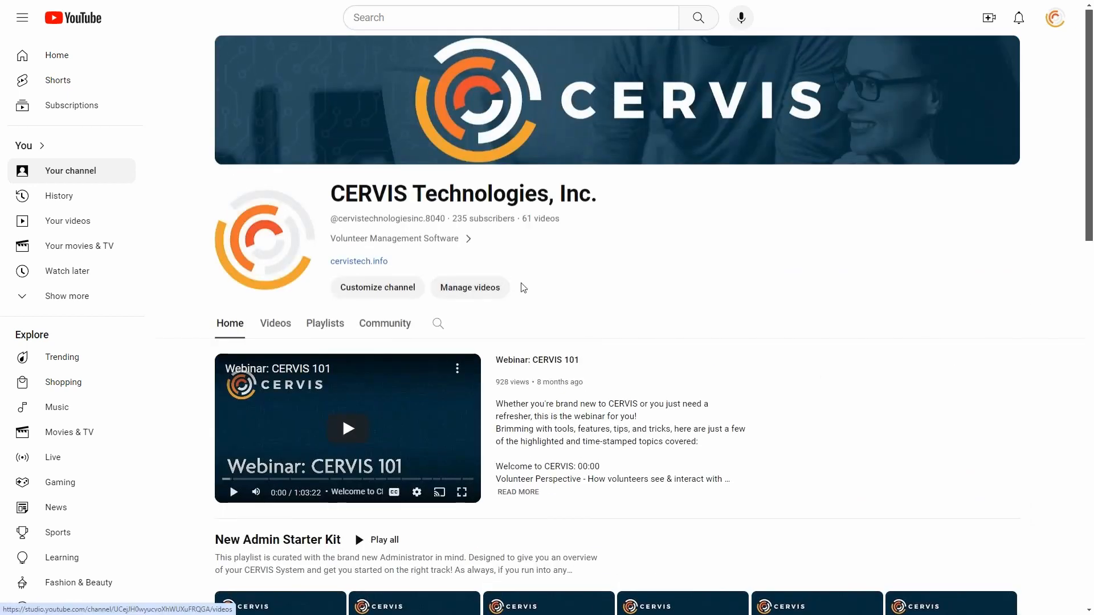